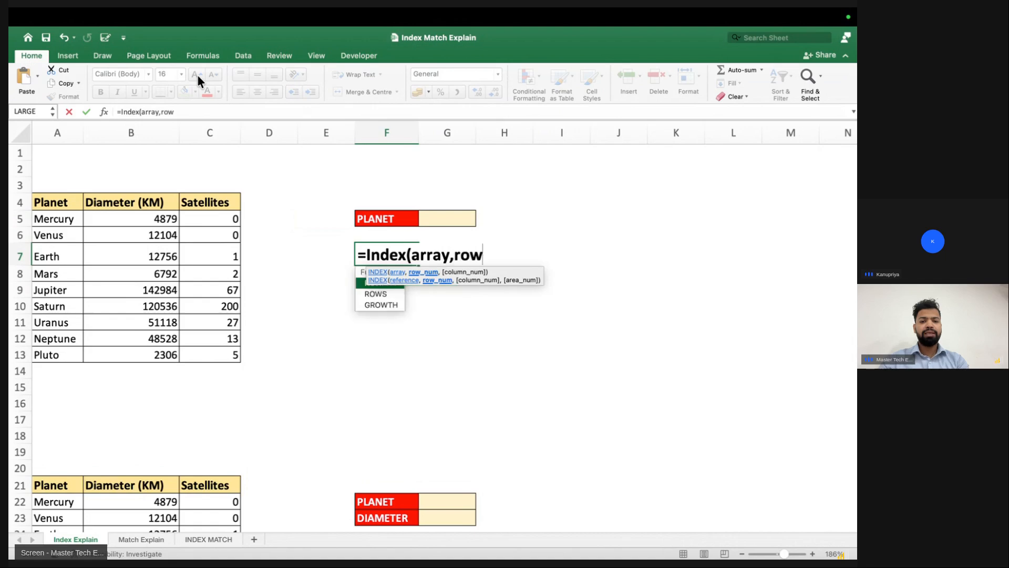
- Complete the INDEX syntax in cell F7 as plain text reading "=Index(array,row_num, [column_num])", with a leading space before the equals sign
text([column)
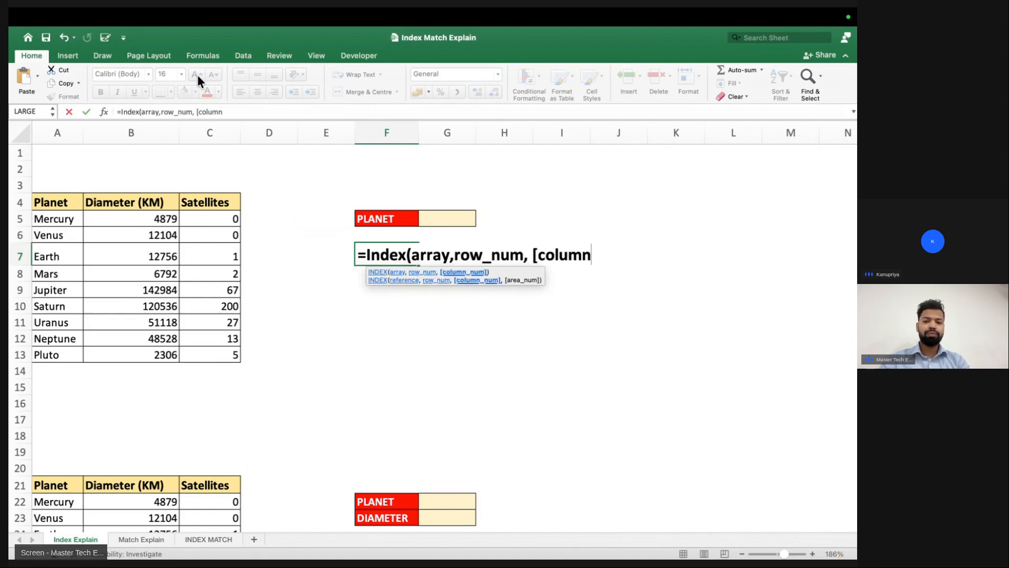
text(_num])
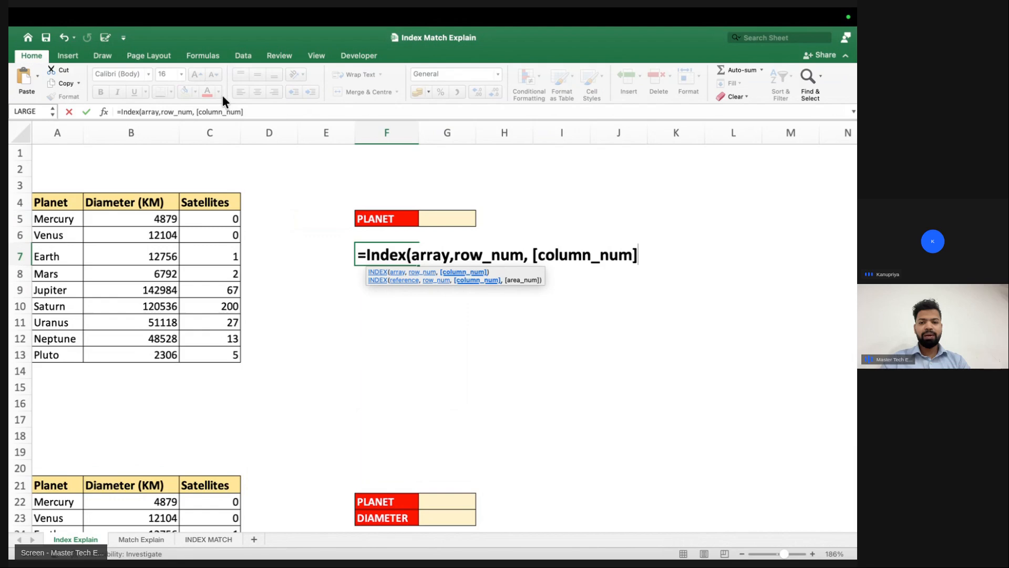
text())
click(360, 257)
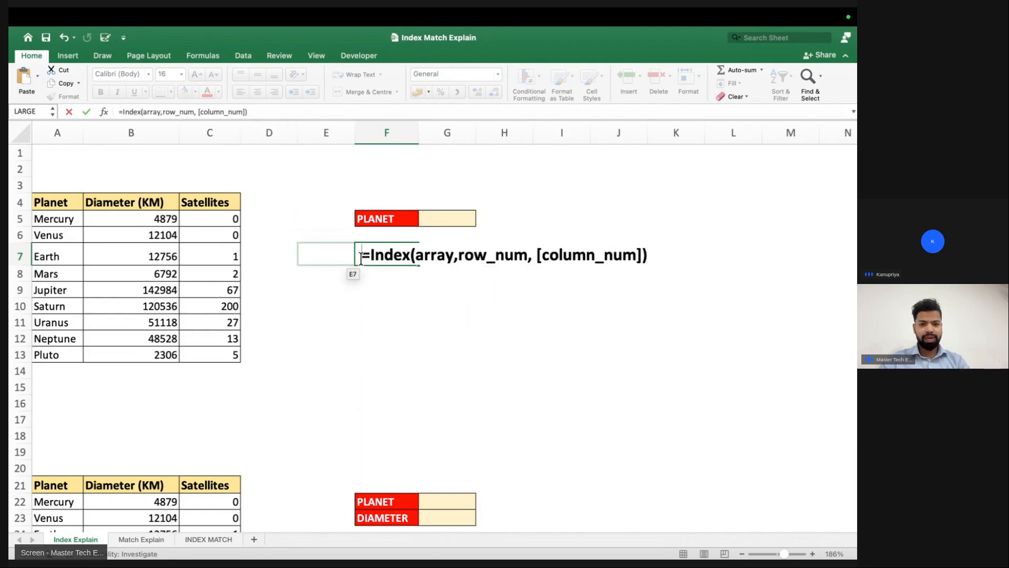
key(Return)
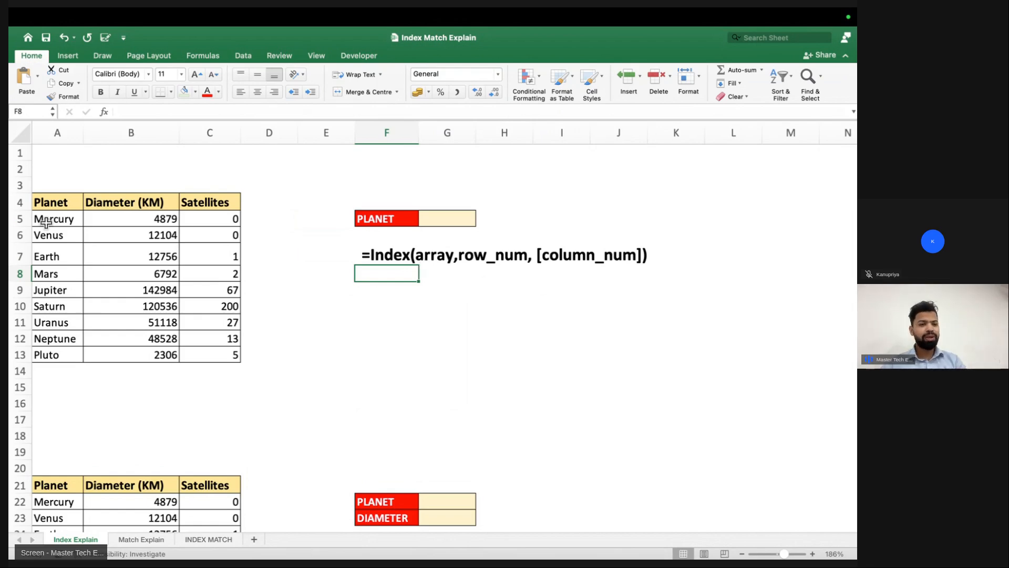
- Highlight the planet table A4:C13, row 9 and column B one after another to illustrate array, row and column
drag(50, 203, 206, 350)
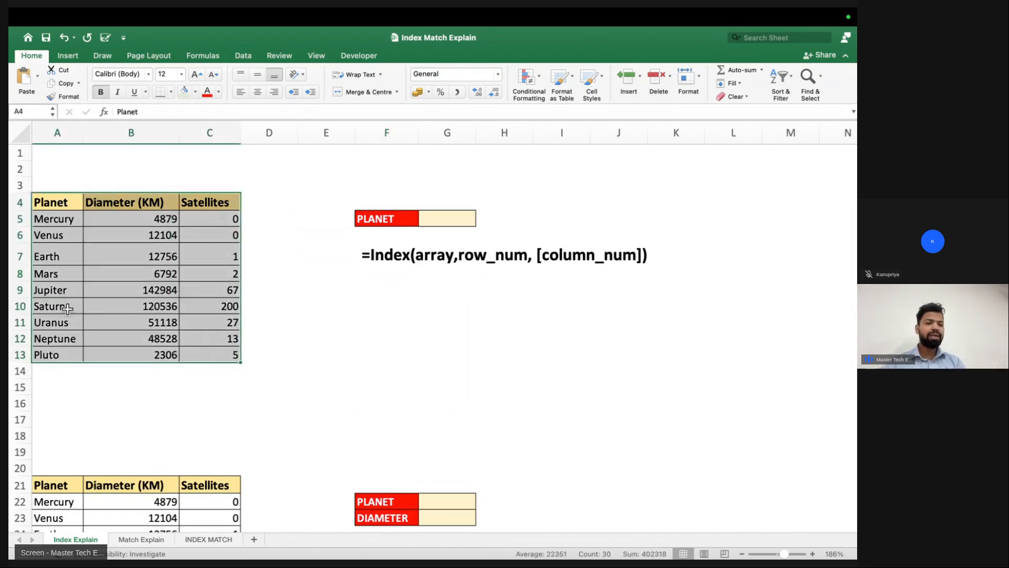
click(16, 290)
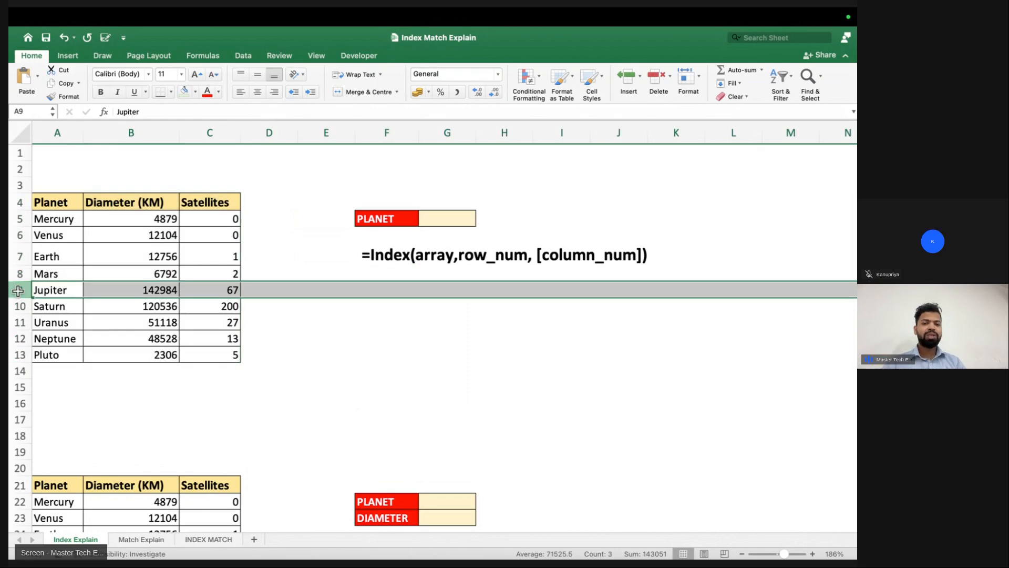
click(146, 131)
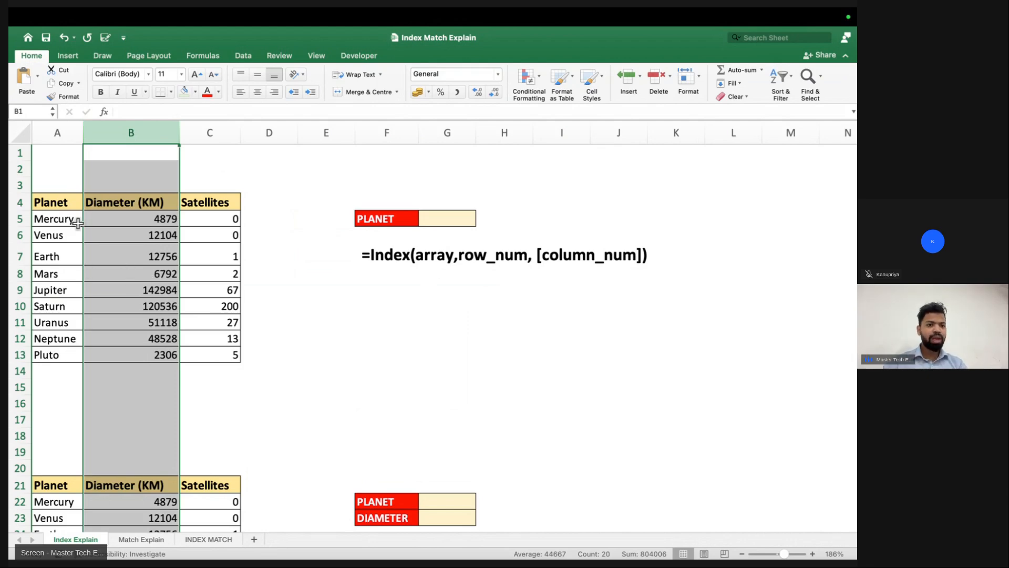
- Fill the table A4:C13 with light green and label cell F12 "Green -- Array"
scroll(77, 225, up, 5)
drag(65, 218, 248, 392)
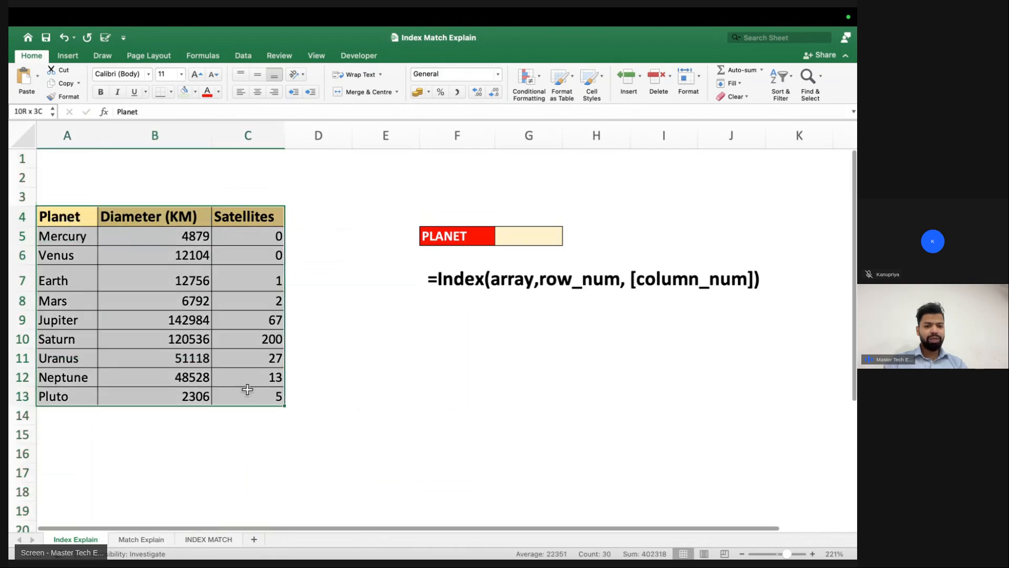
click(183, 91)
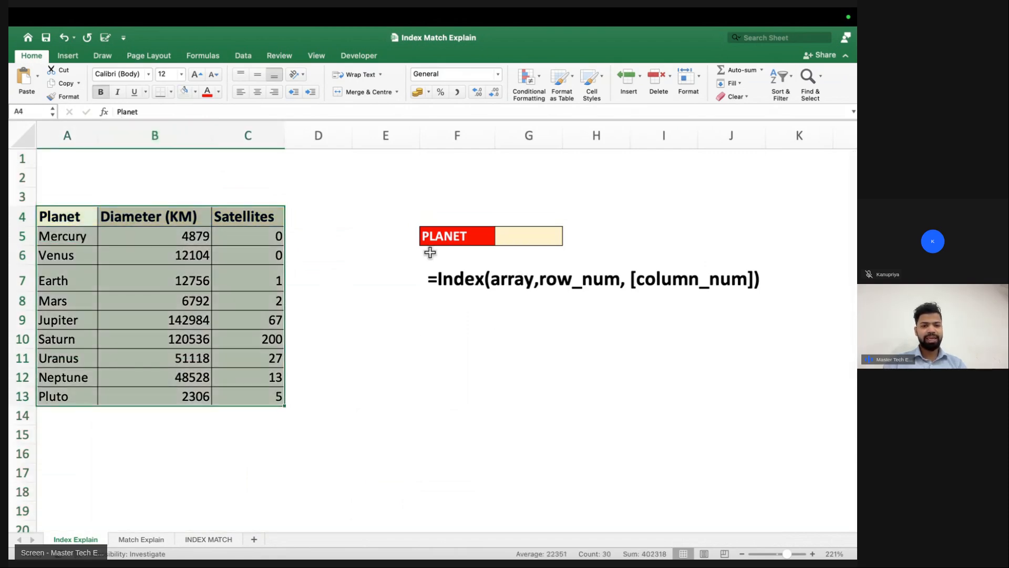
click(425, 384)
text(Green --  Array)
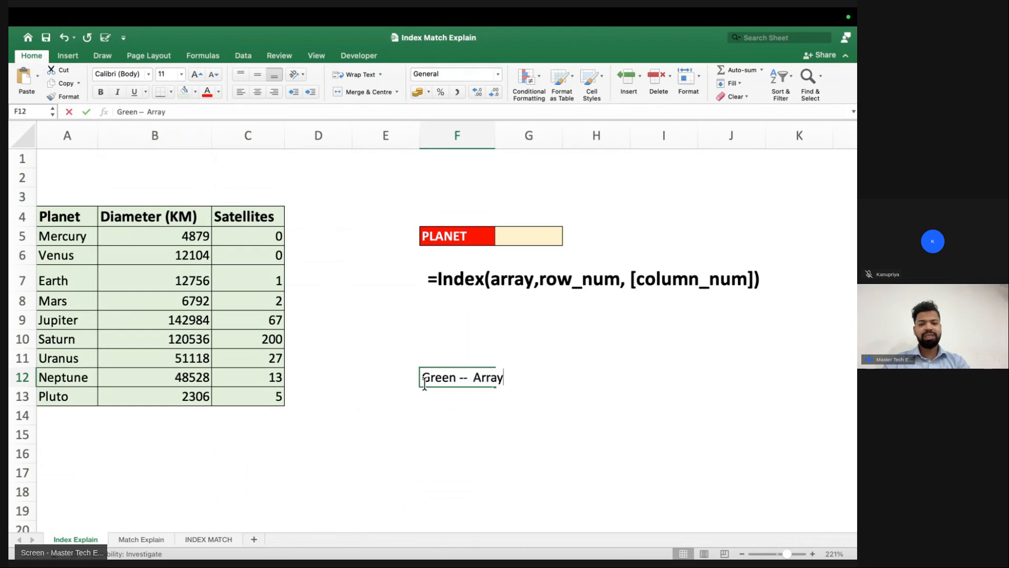
key(Return)
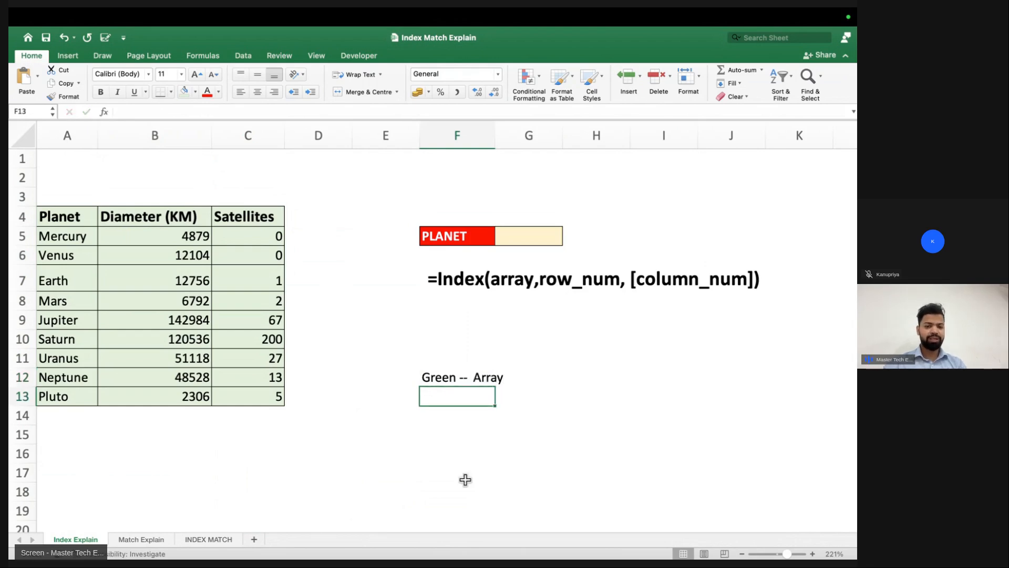
- Fill the whole Mars row, row 8, with light yellow
click(22, 320)
click(22, 302)
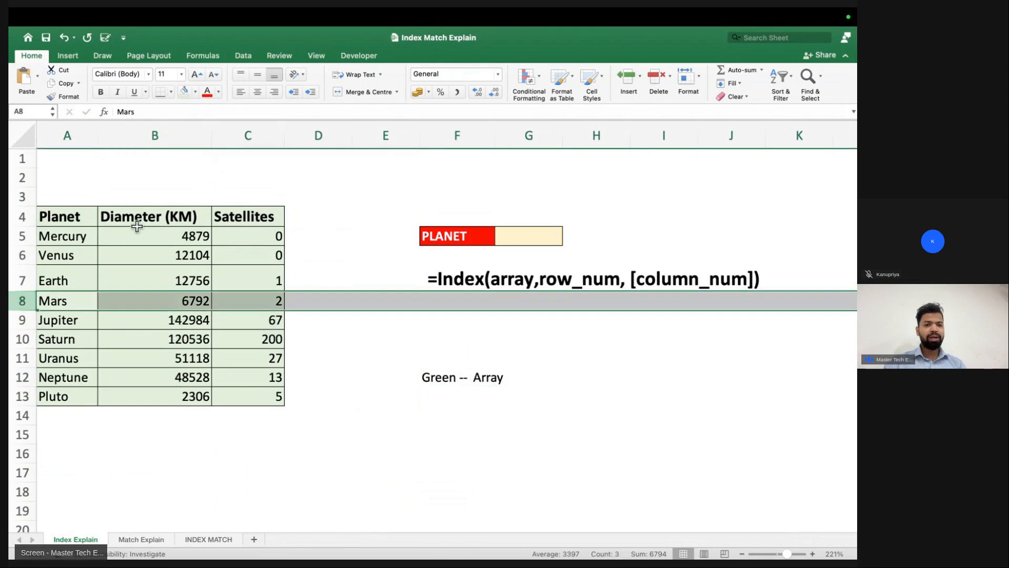
click(195, 92)
click(258, 165)
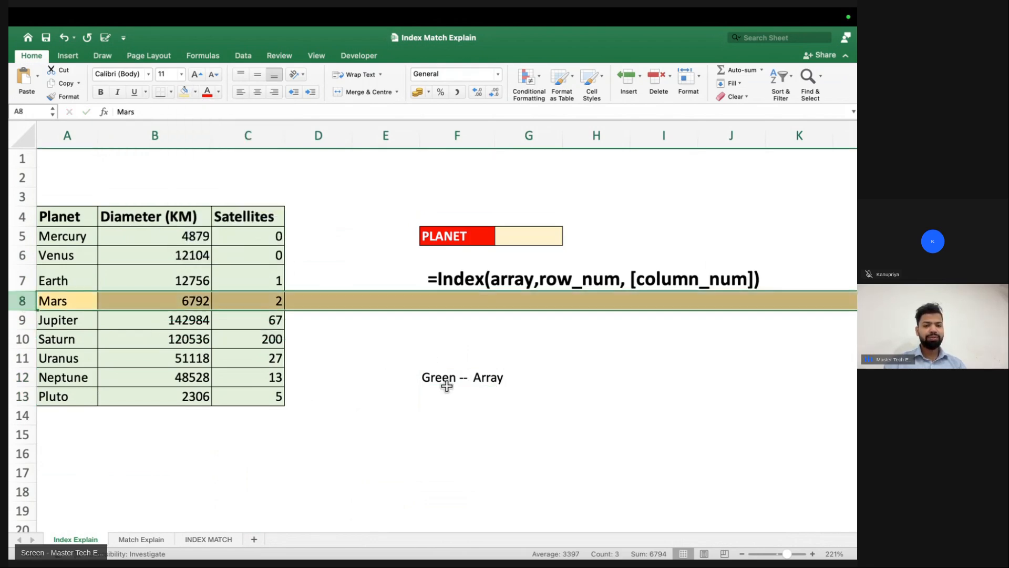
- Label cell F13 "Yellow --- Row Num (5)"
click(443, 398)
text(Yello --- Row Num)
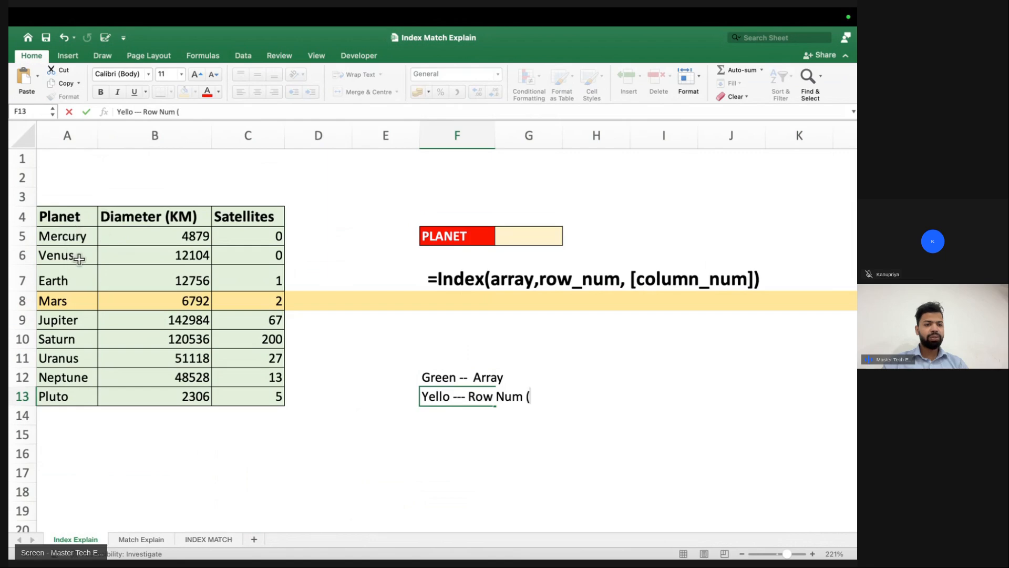
text((5))
key(Return)
click(433, 395)
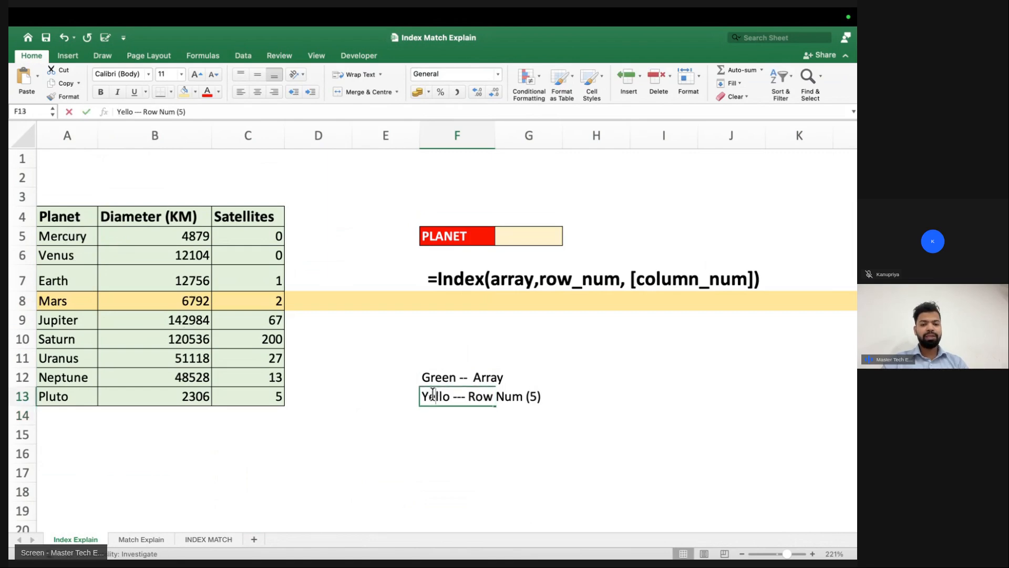
click(448, 394)
text(w)
key(Return)
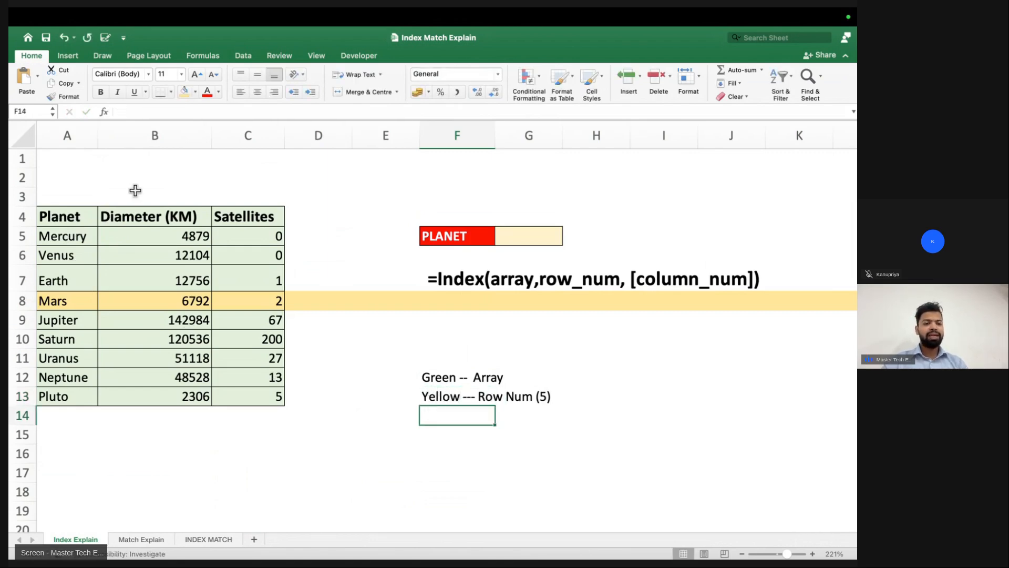
- Fill the whole Diameter column, column B, with light blue
click(155, 138)
click(195, 92)
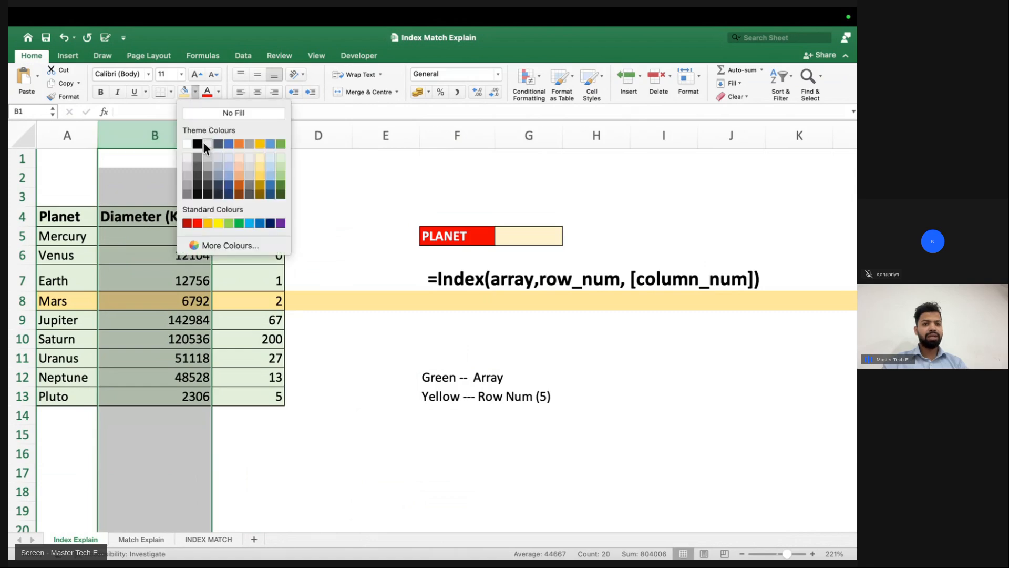
click(280, 167)
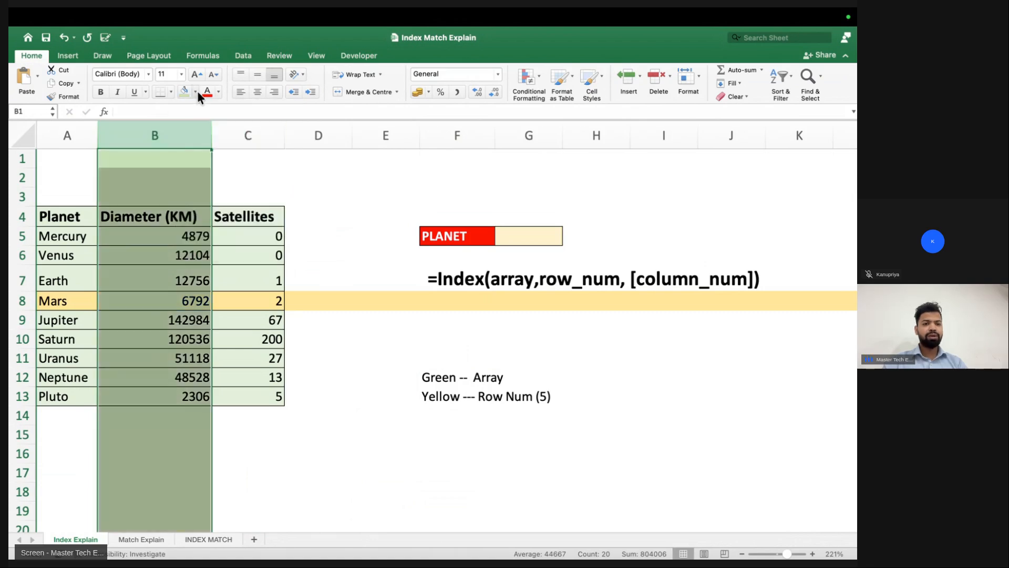
click(195, 92)
click(269, 163)
click(151, 254)
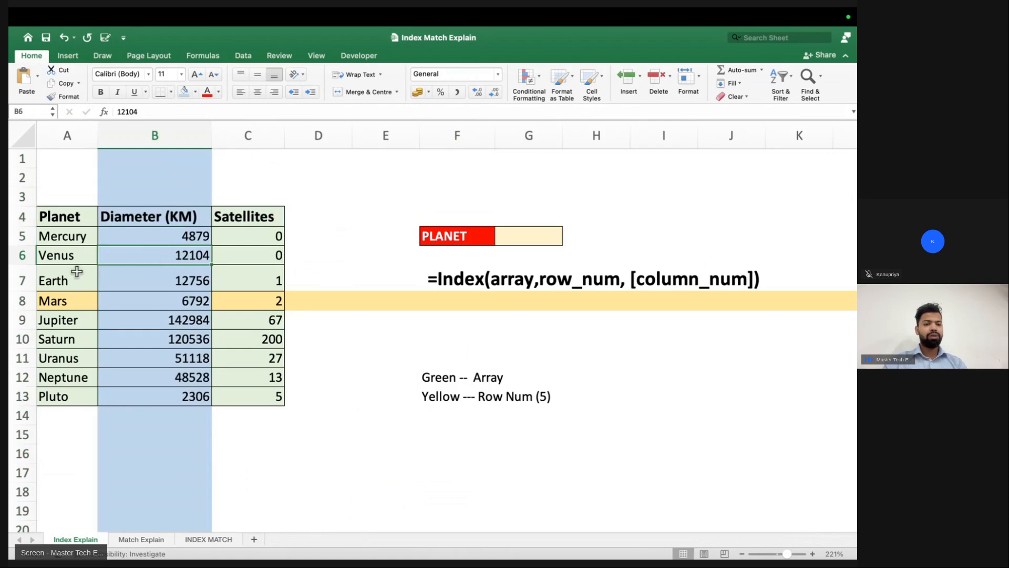
- Label cell F14 "Blue -- Column (2)"
click(430, 414)
text(Blu)
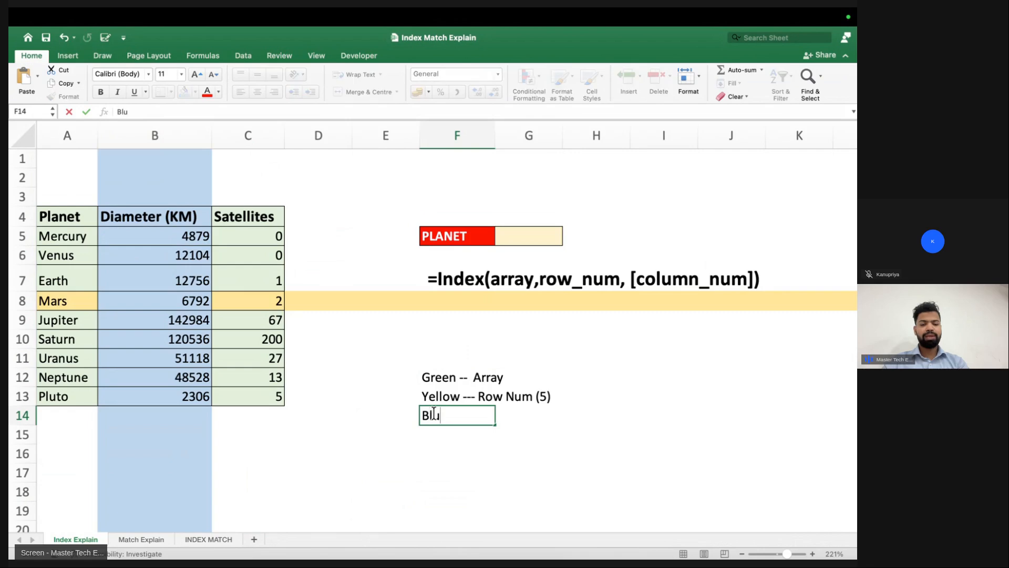
text(e -- Column)
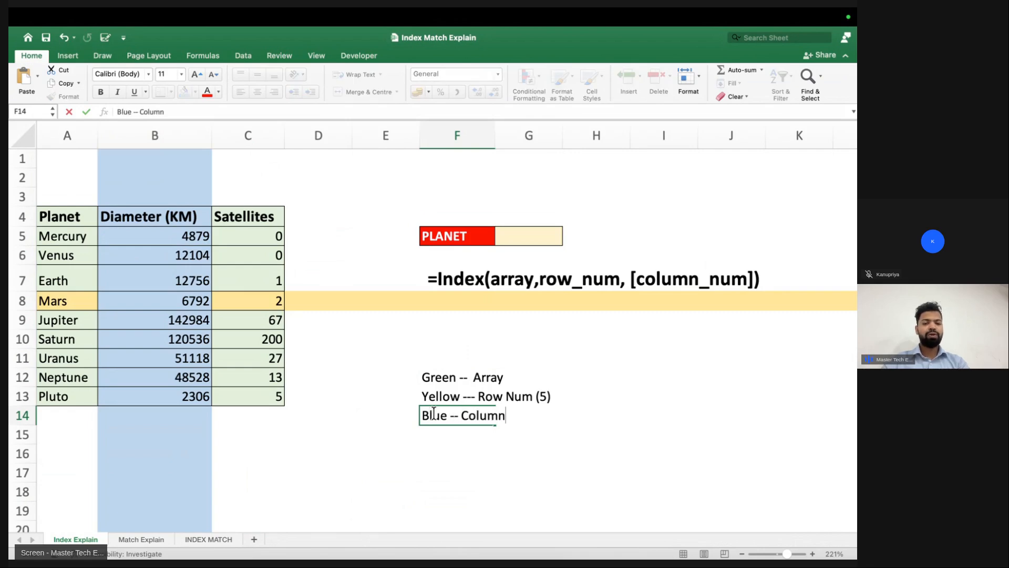
text( (2))
key(Return)
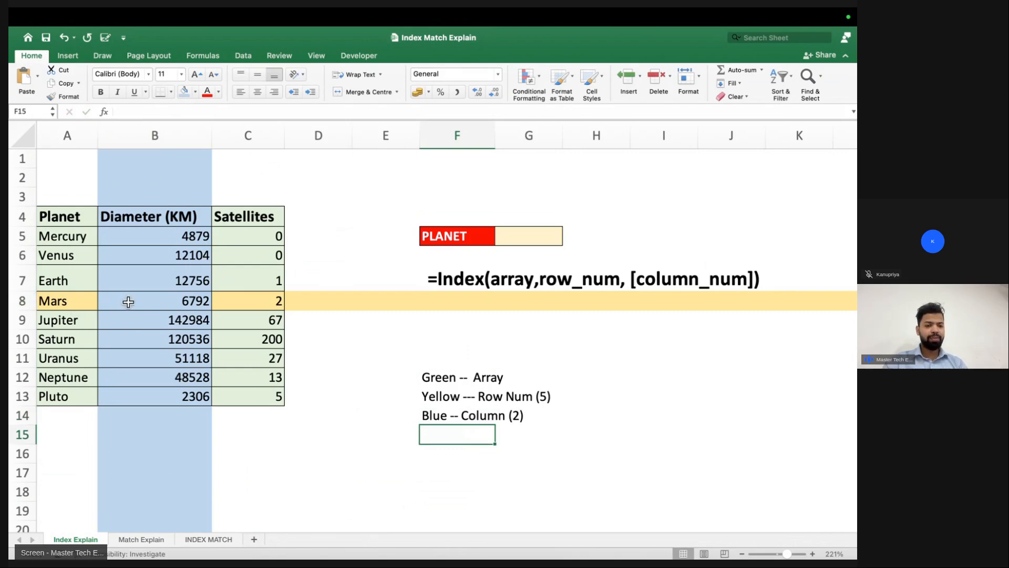
- Highlight column B and row 8 alternately to point out the cell where they intersect
click(146, 145)
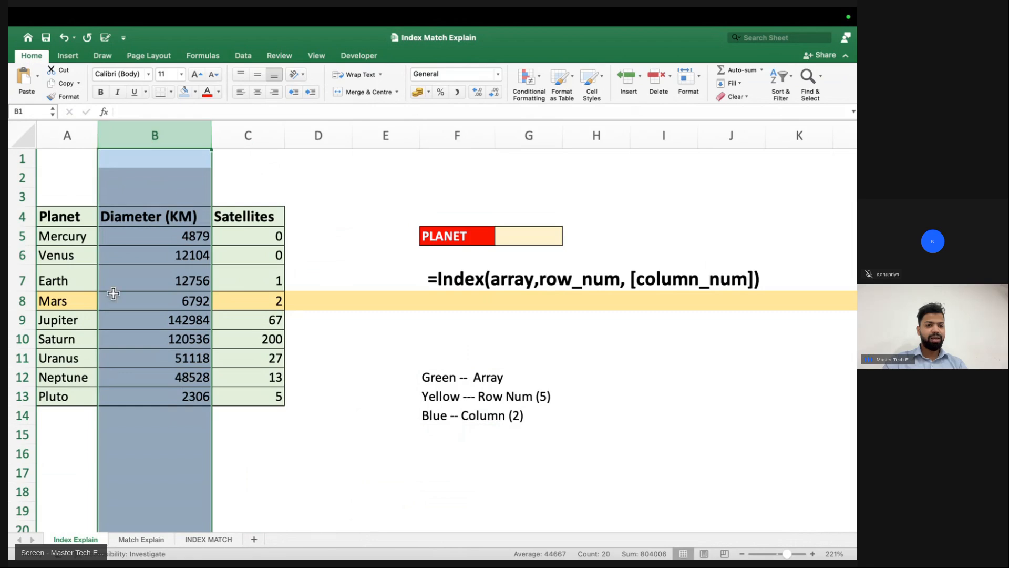
click(26, 301)
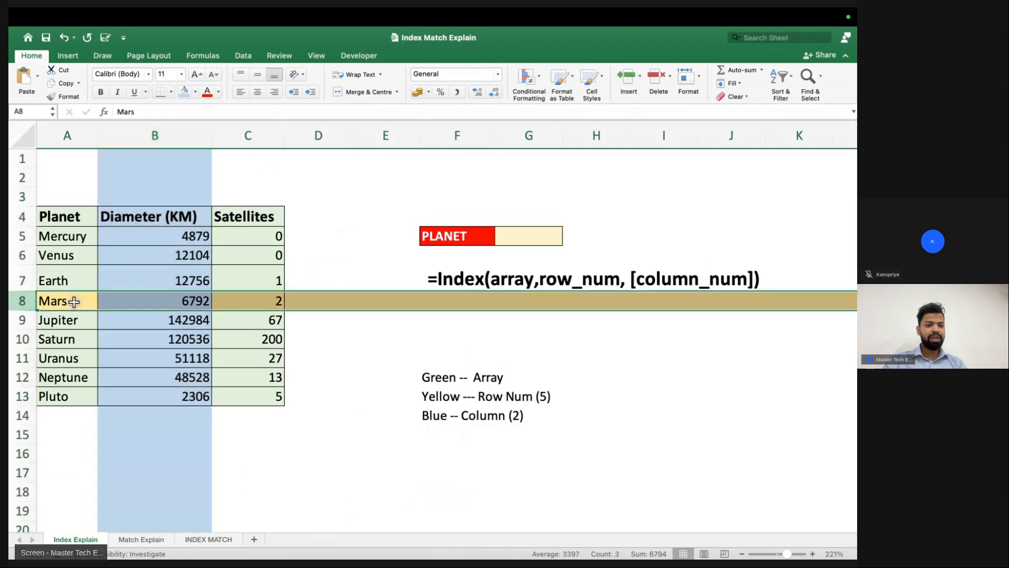
click(150, 136)
click(27, 302)
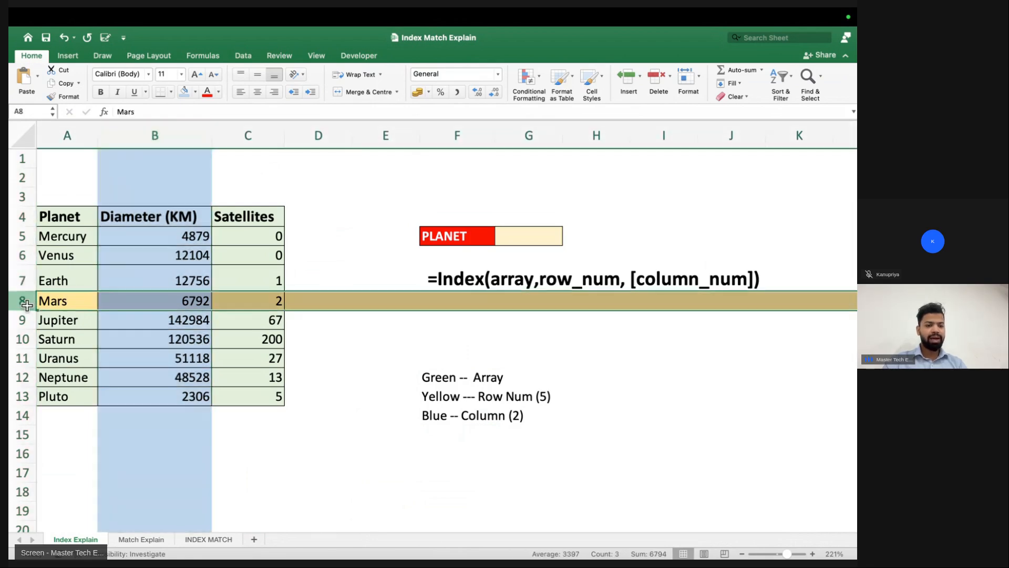
- Give the intersecting cell B8 a black fill and a red font colour
click(151, 298)
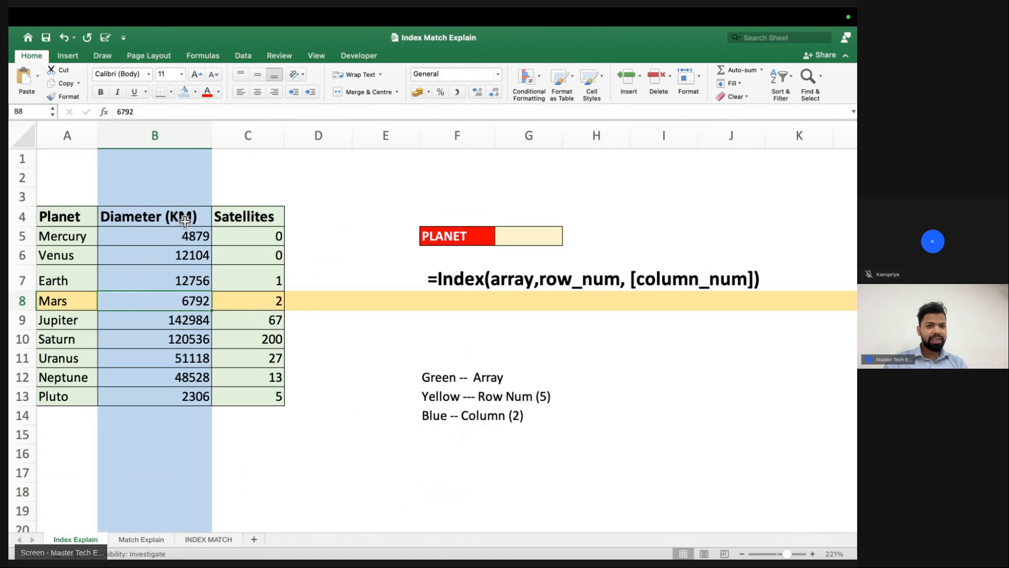
click(195, 92)
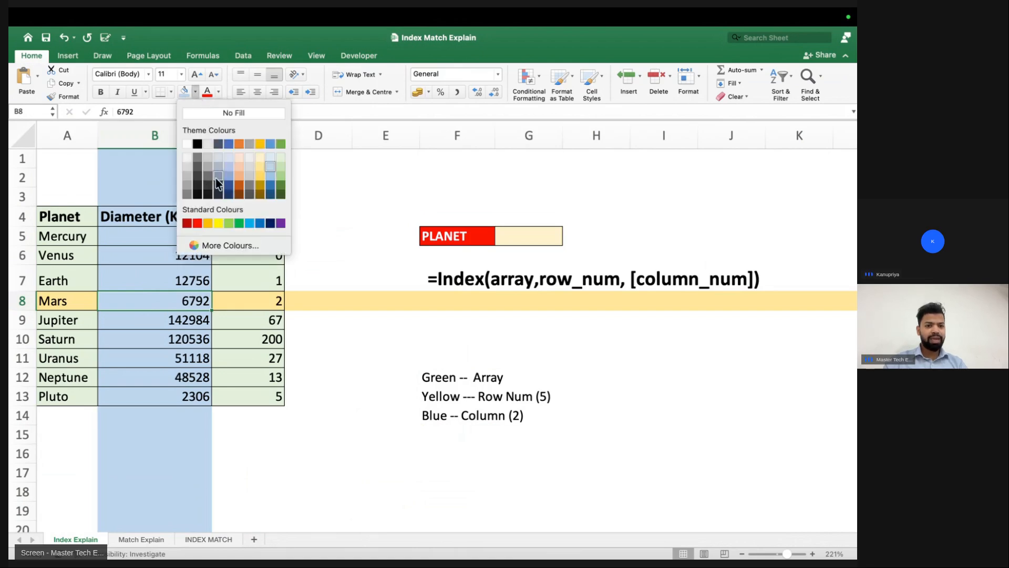
click(198, 143)
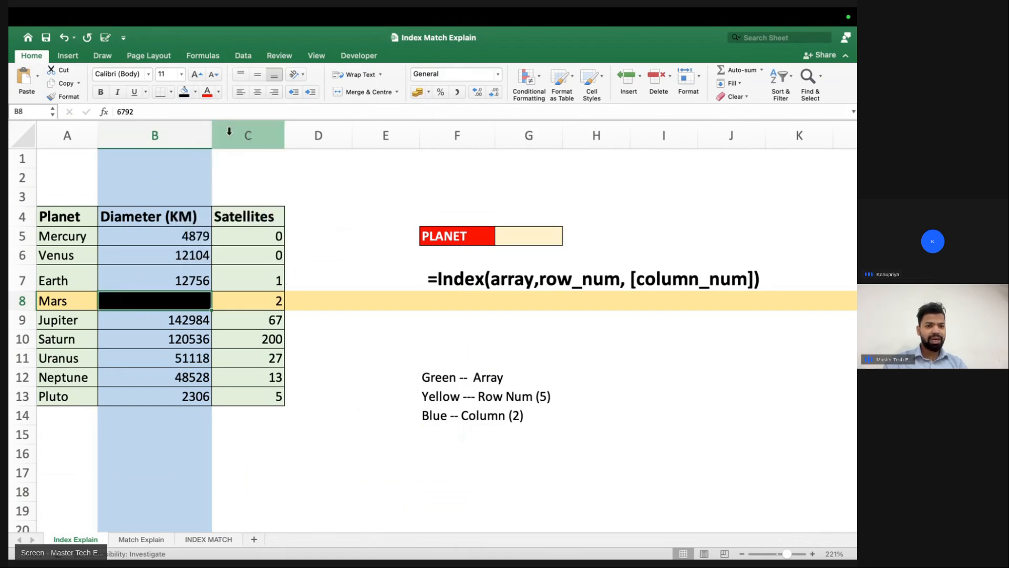
click(207, 92)
- Replace the content of cell B8 with the bold text "Index cell: Value"
text(Index cell)
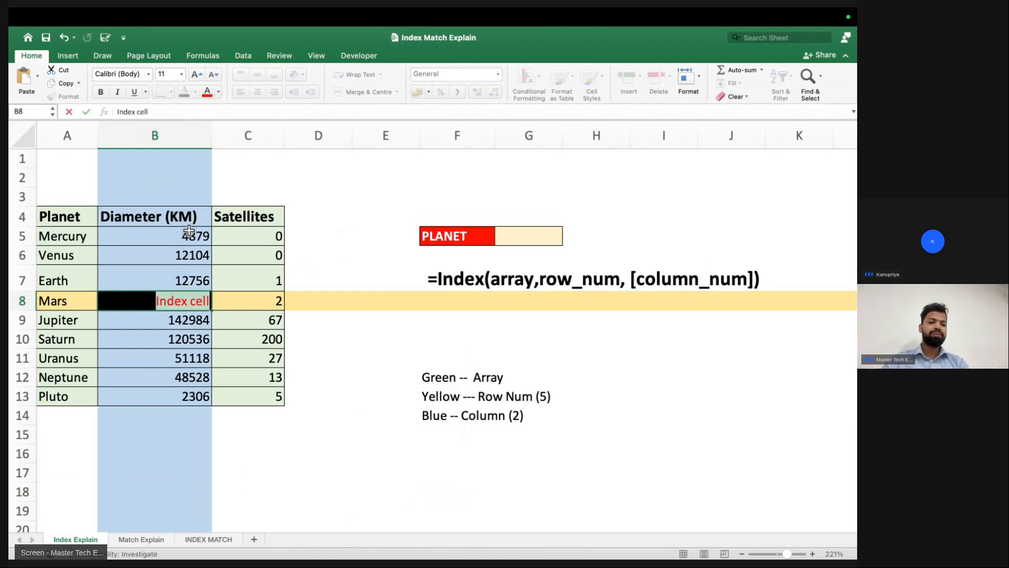
key(Return)
click(154, 301)
double_click(154, 301)
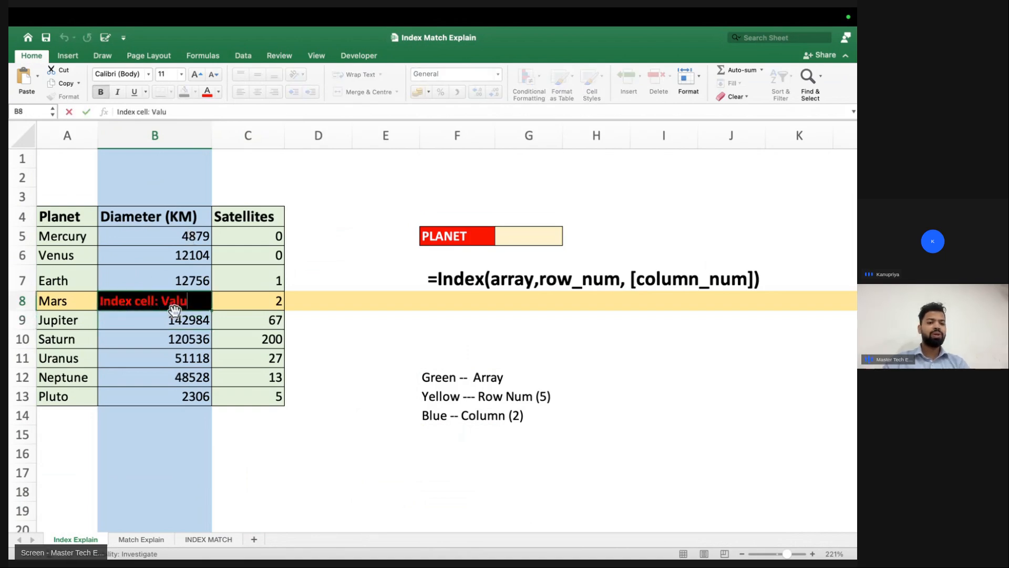
key(Return)
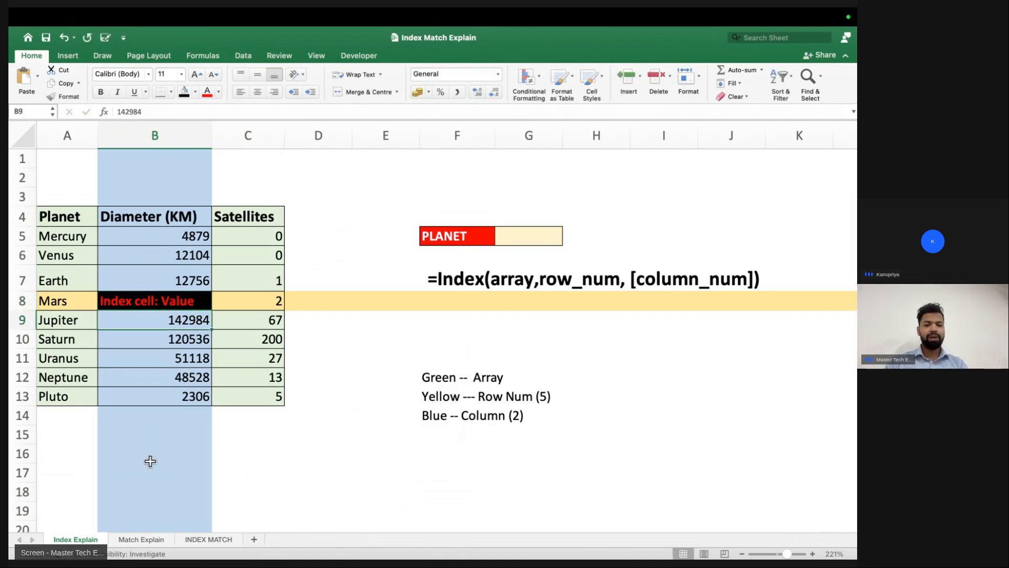
- Enter the formula =INDEX(A4:C13,5,2) in cell F15, below the colour legend
click(441, 316)
click(451, 436)
text(=Inde)
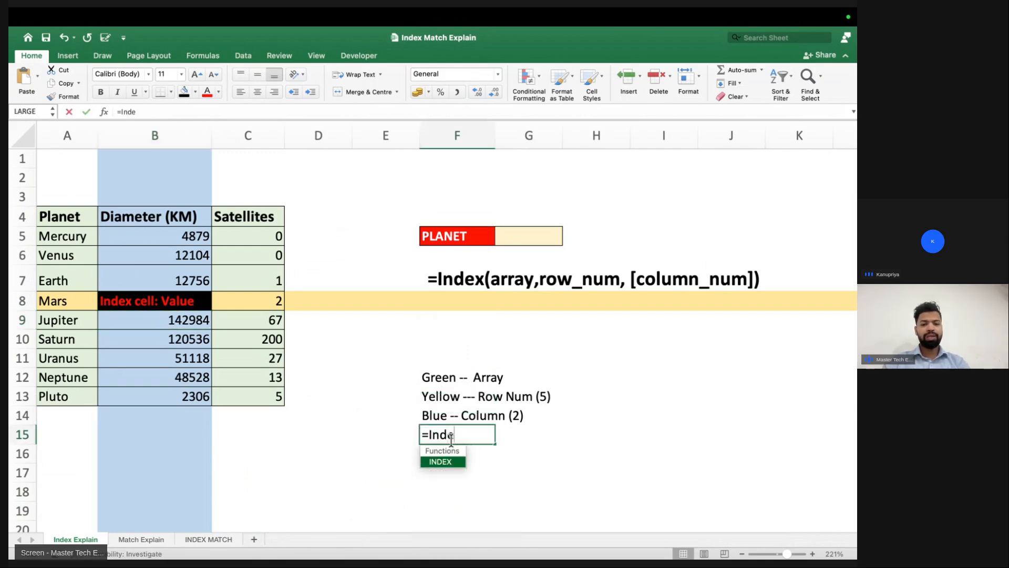
key(Tab)
drag(58, 218, 254, 402)
text(,)
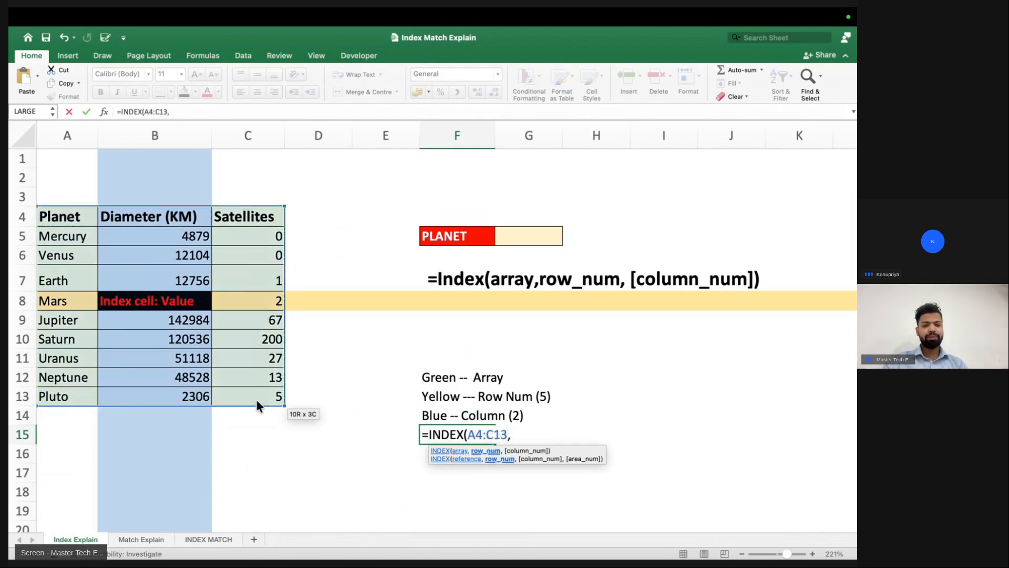
text(5,)
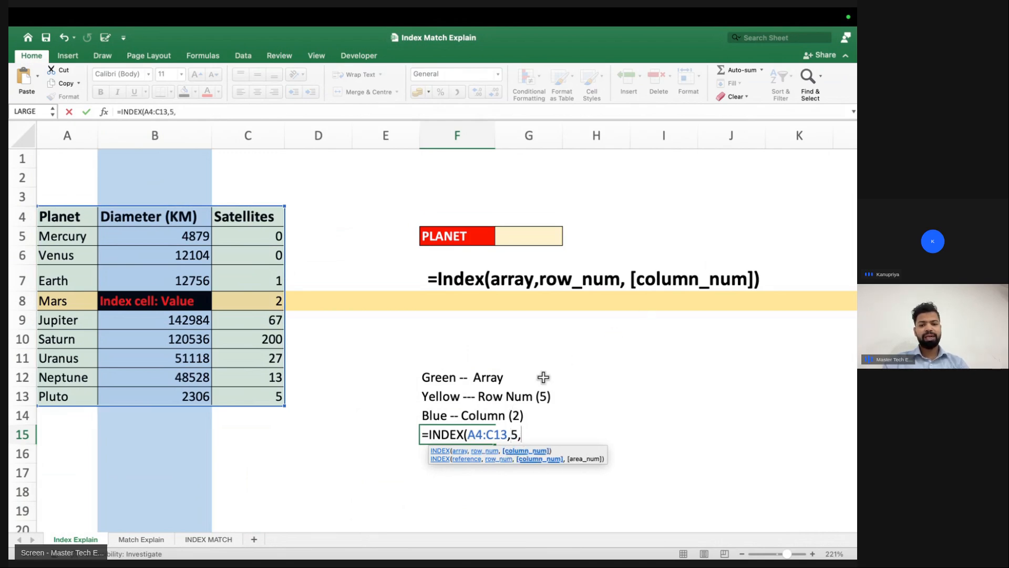
text(2))
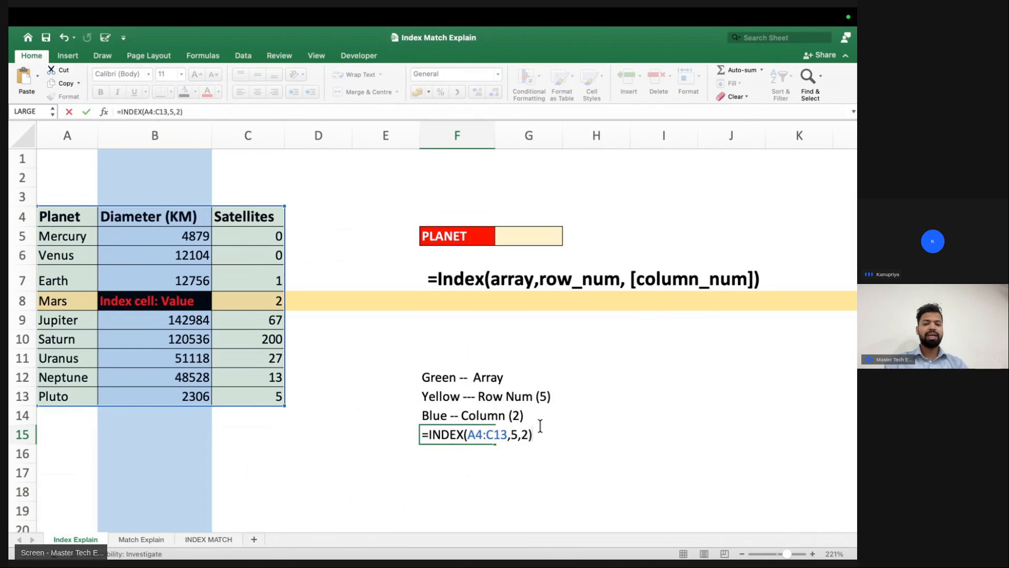
key(Return)
- Format the formula cell F15 with bold red text
click(459, 439)
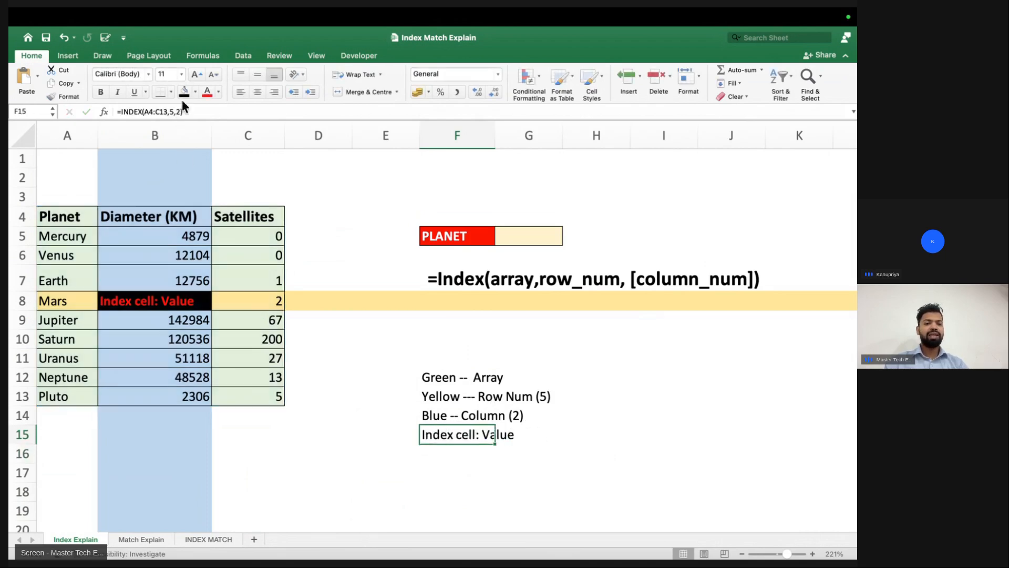
click(211, 92)
key(super+b)
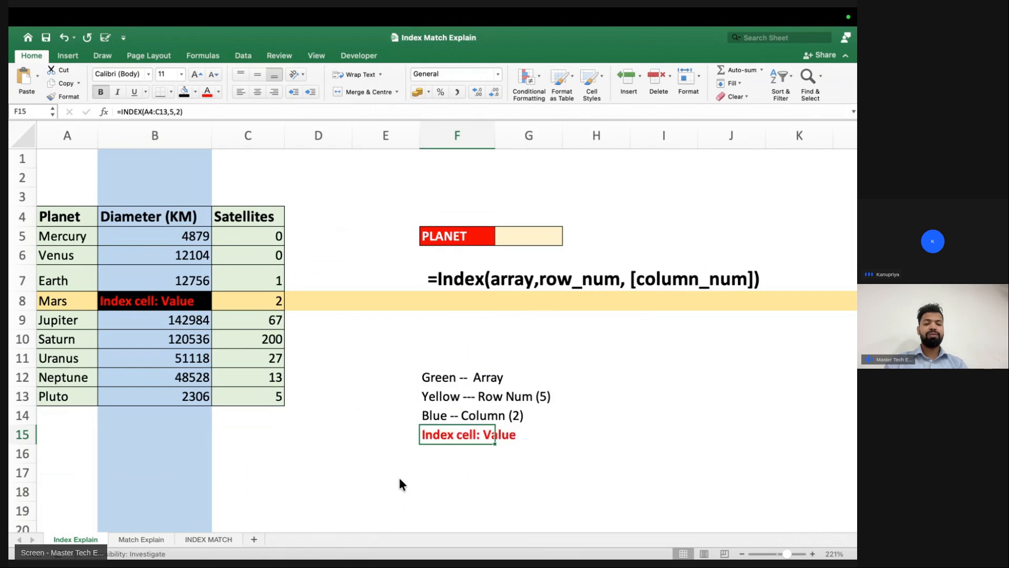
click(447, 473)
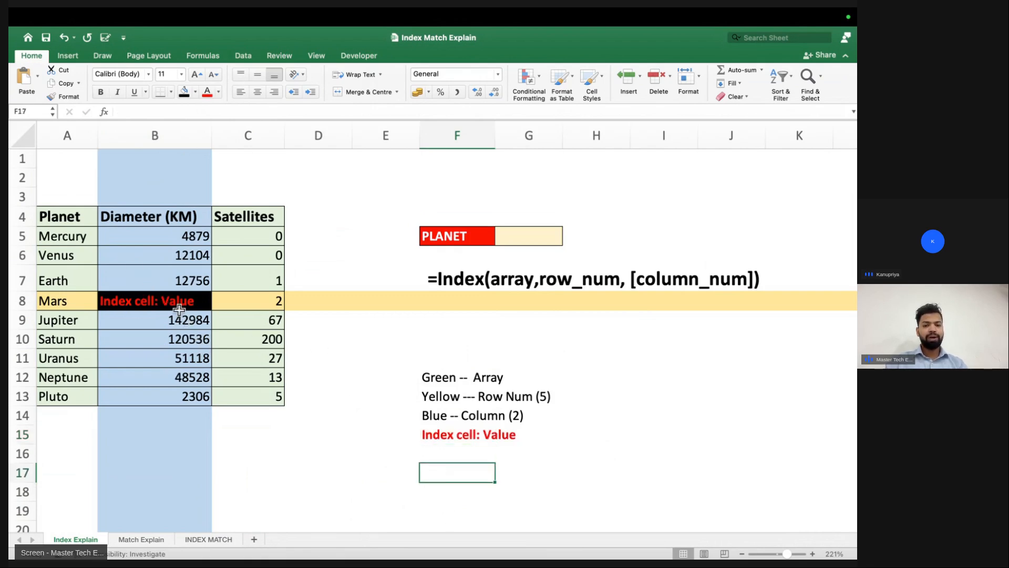
- Move the DIAMETER label and its value cell beside the lower planet table to F26:G26
scroll(208, 341, down, 1)
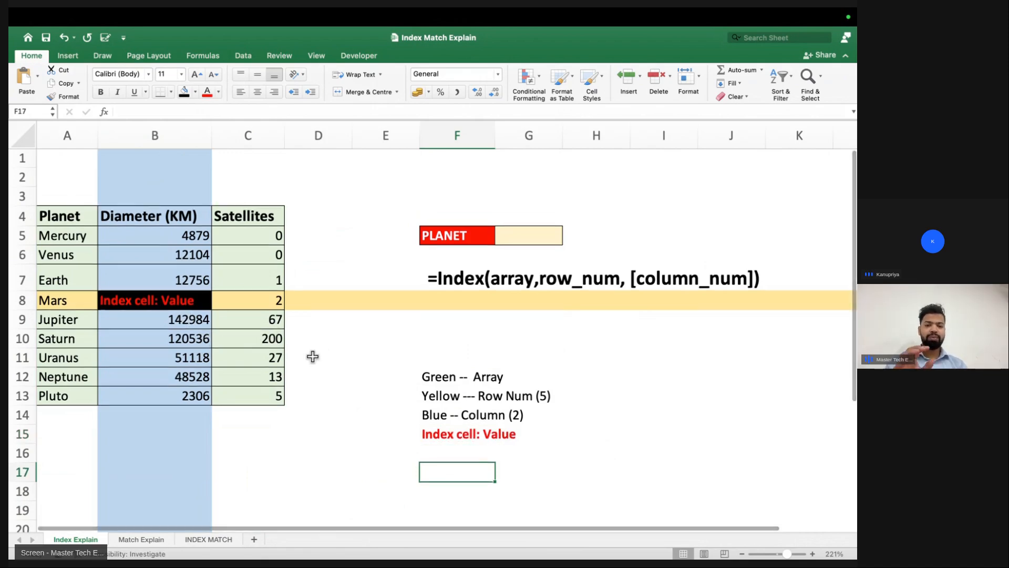
scroll(313, 356, down, 10)
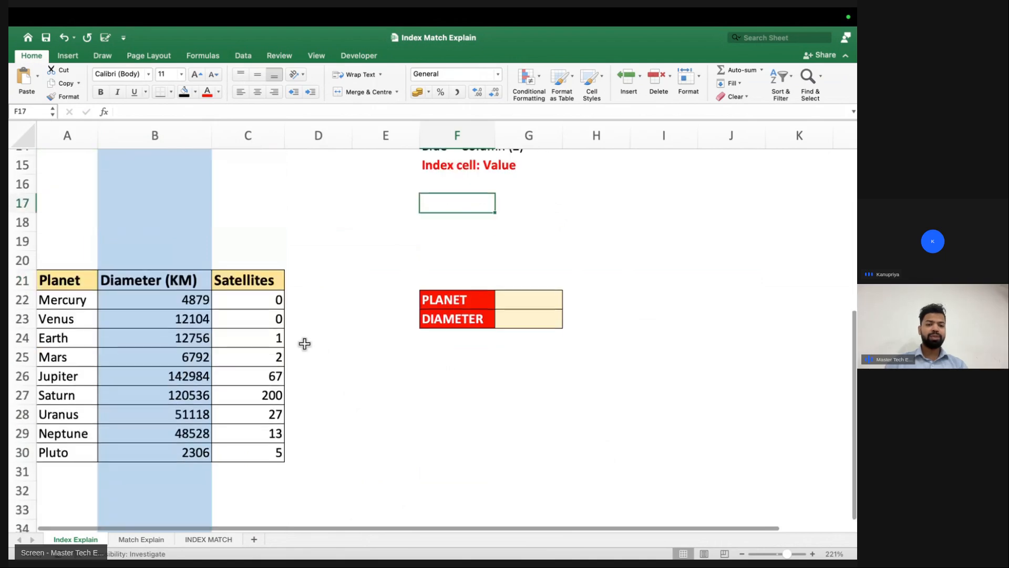
drag(58, 279, 232, 450)
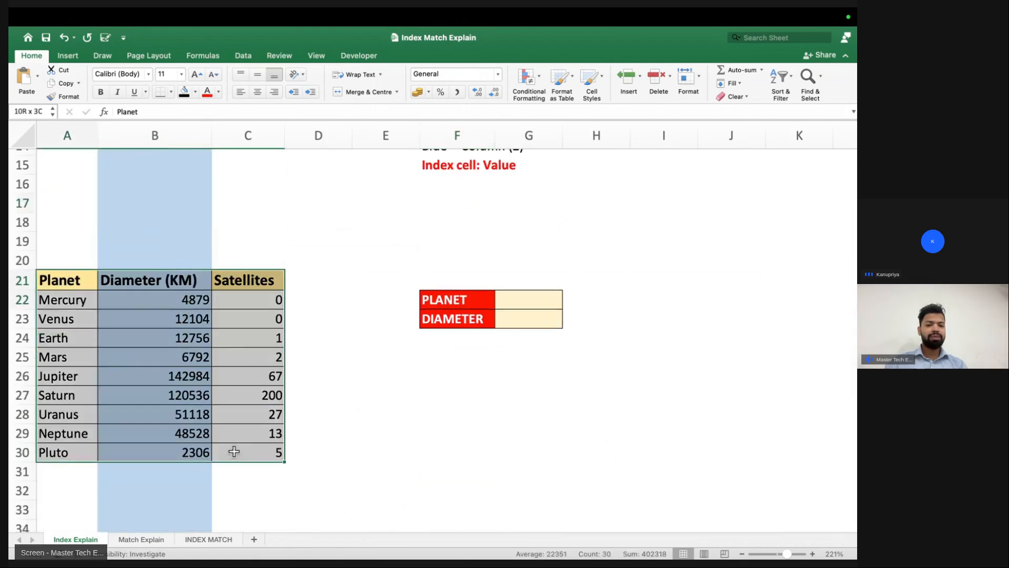
drag(452, 319, 446, 377)
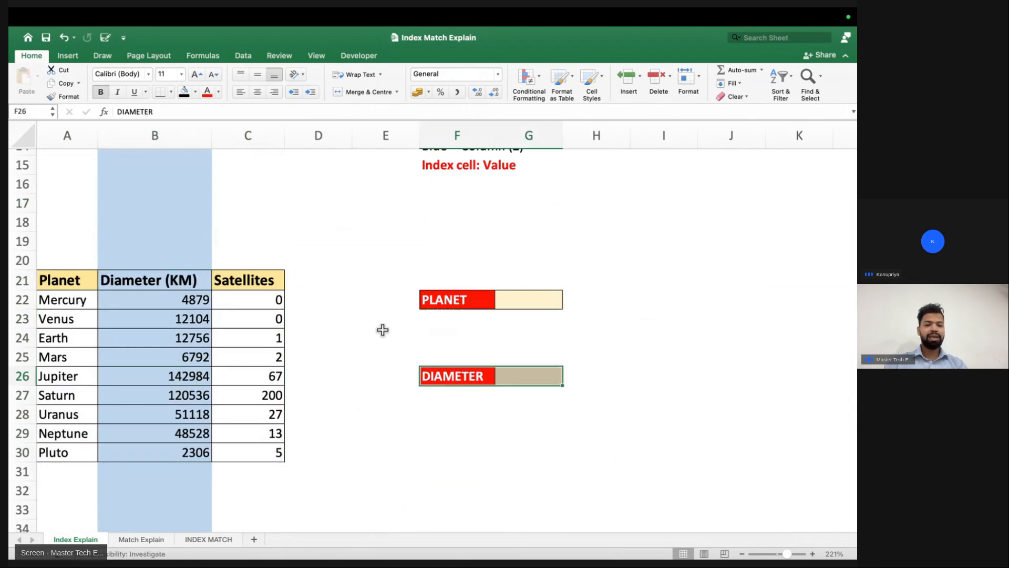
click(516, 299)
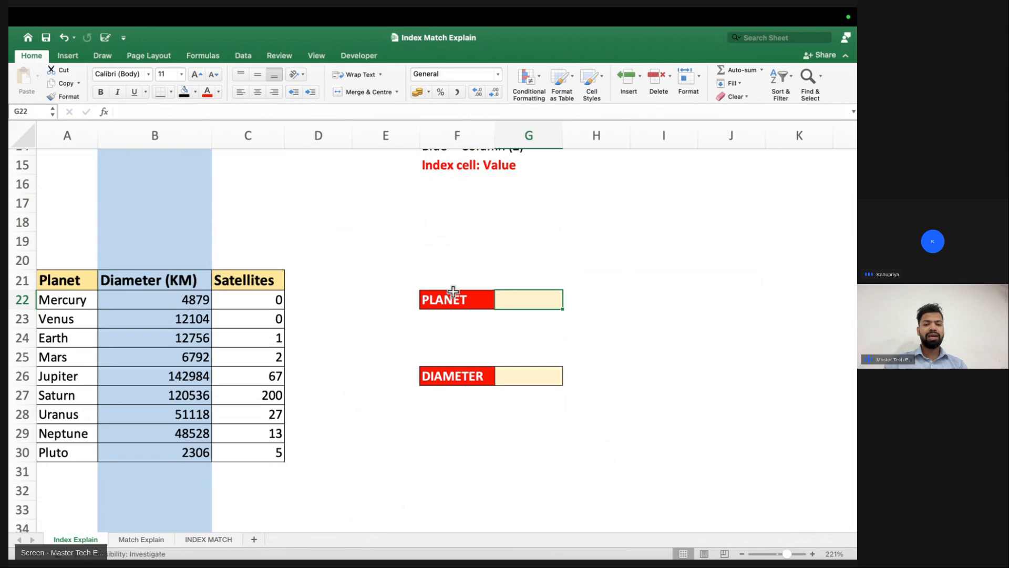
text(=Inde)
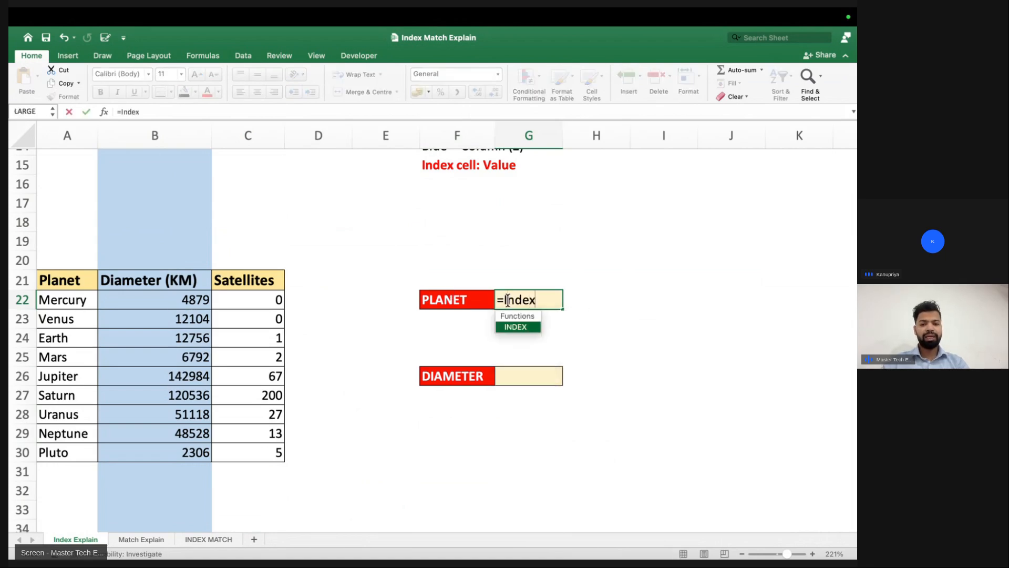
text(x)
key(Tab)
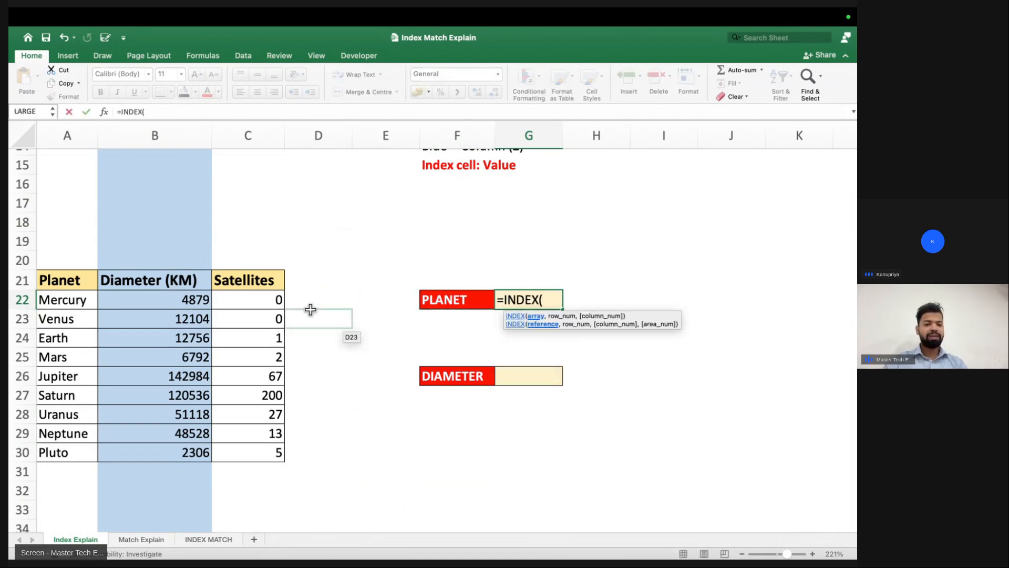
drag(65, 283, 244, 445)
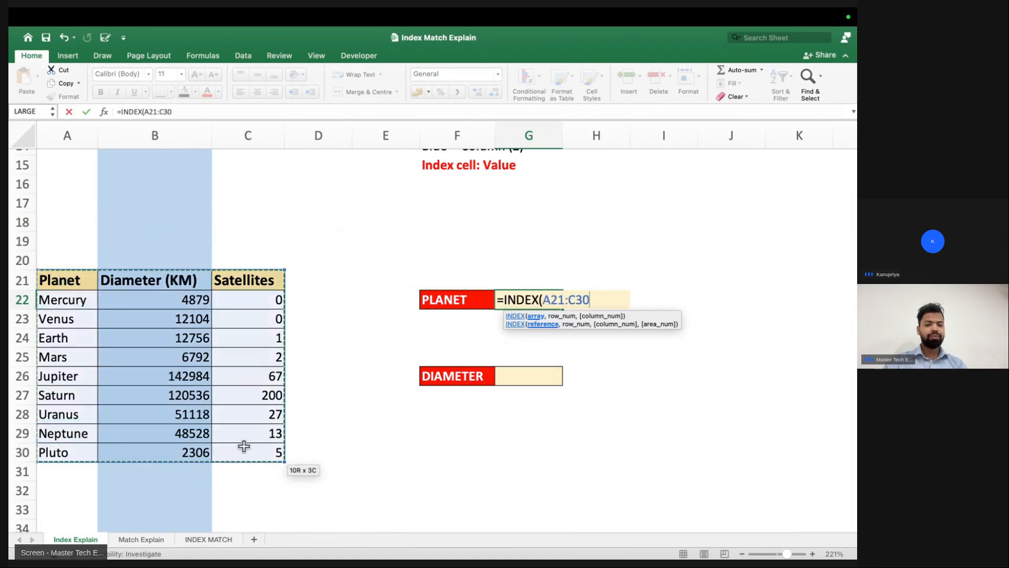
key(Escape)
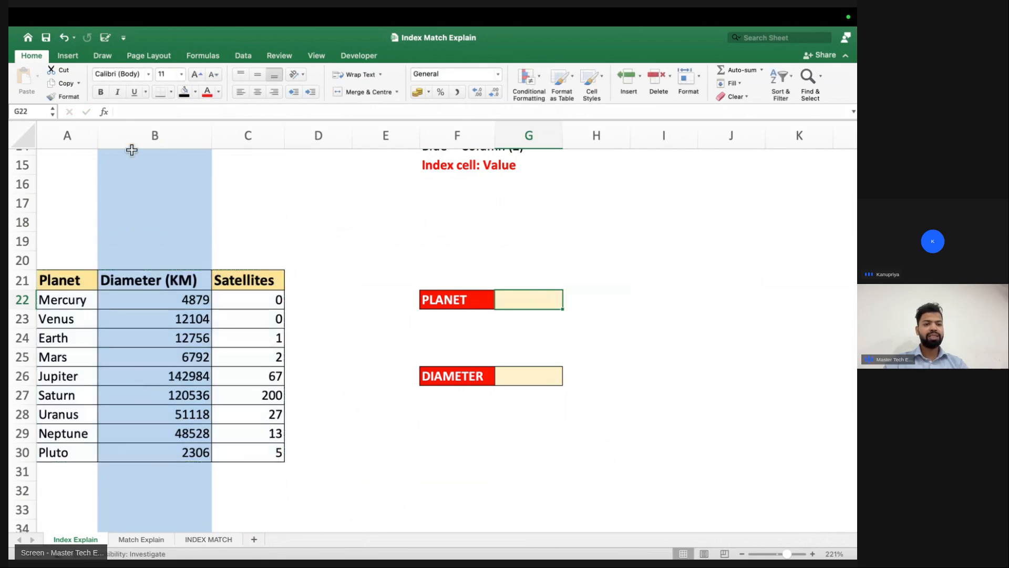
- Remove the fill colour from the whole of column B
click(155, 135)
click(195, 92)
click(202, 112)
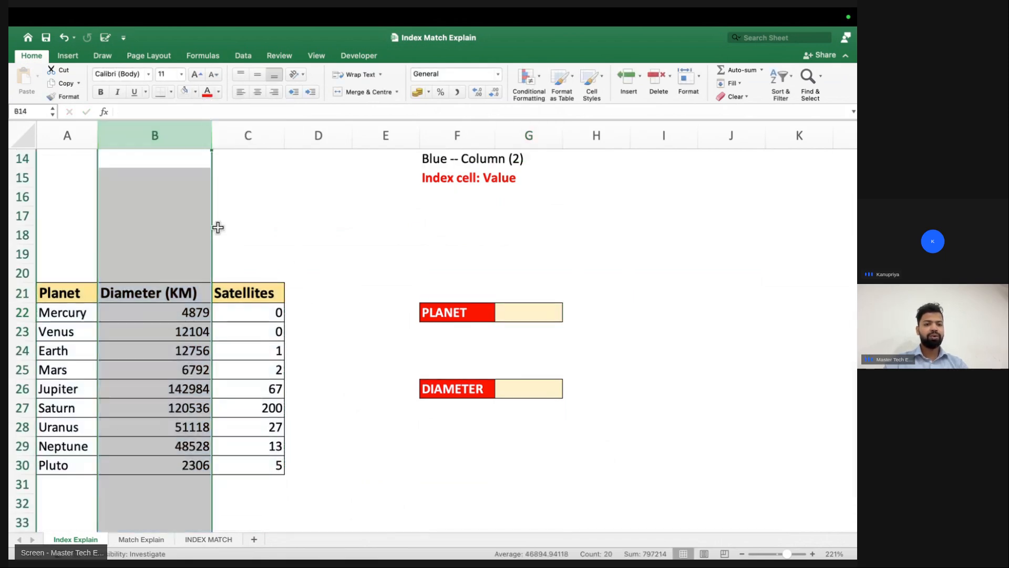
- Copy the formatting of the Planet header in A21 to the Diameter (KM) header in B21
click(214, 292)
click(91, 293)
click(56, 95)
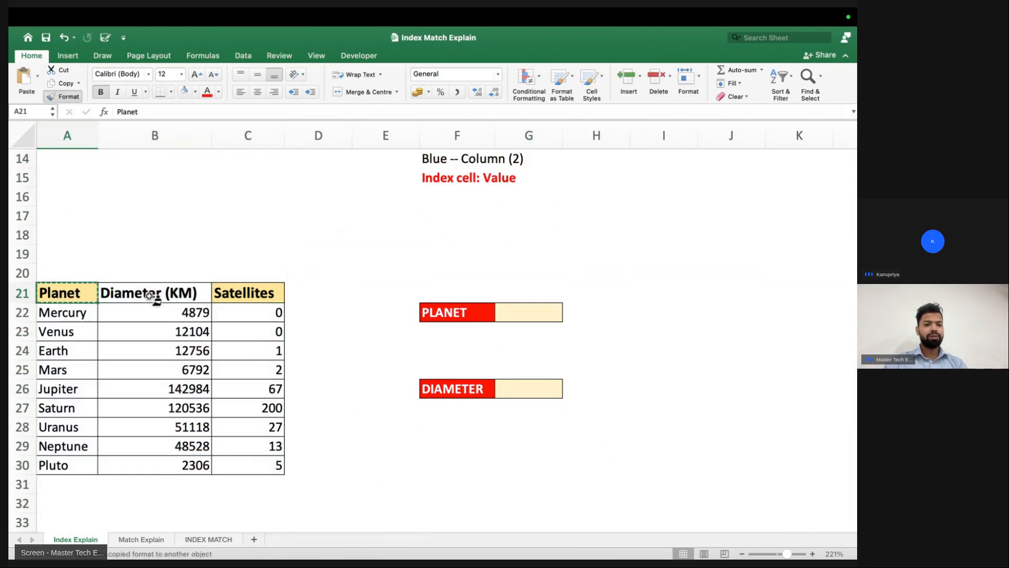
click(153, 295)
click(318, 350)
- Enter the formula =INDEX(A21:C30,4,1) in the PLANET value cell G22
click(513, 312)
text(=INDEX()
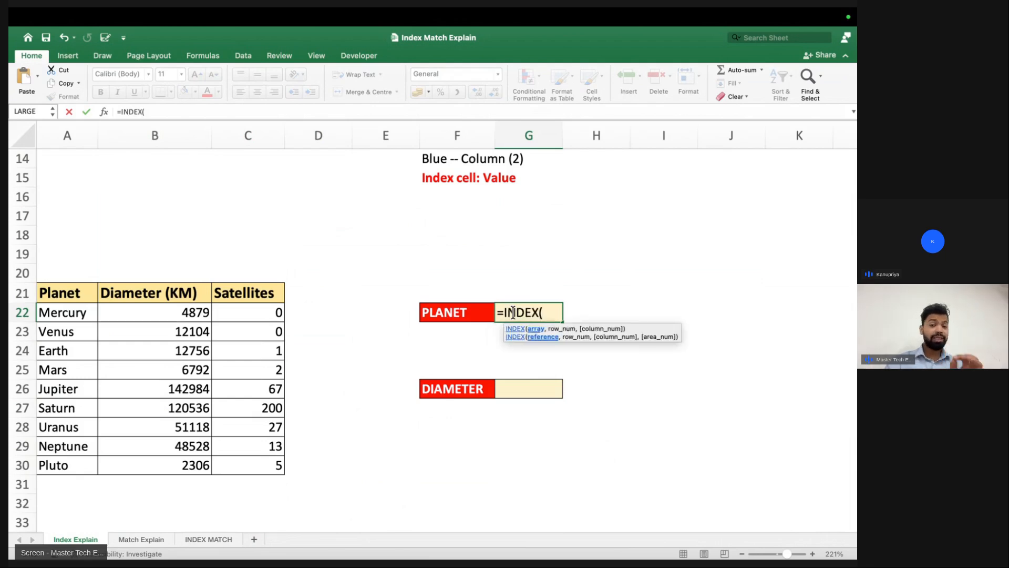
drag(74, 299, 230, 457)
text(,)
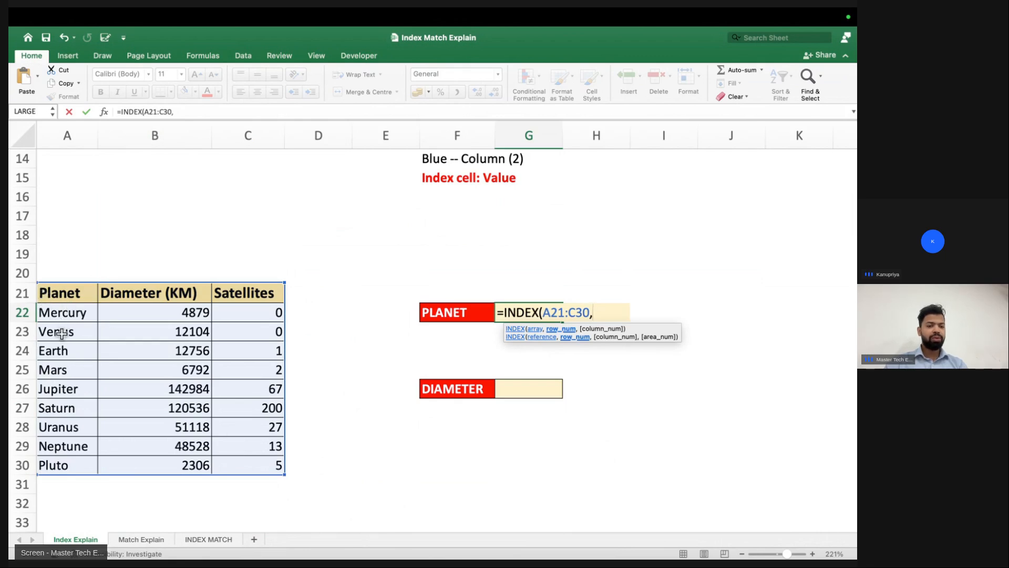
text(4,)
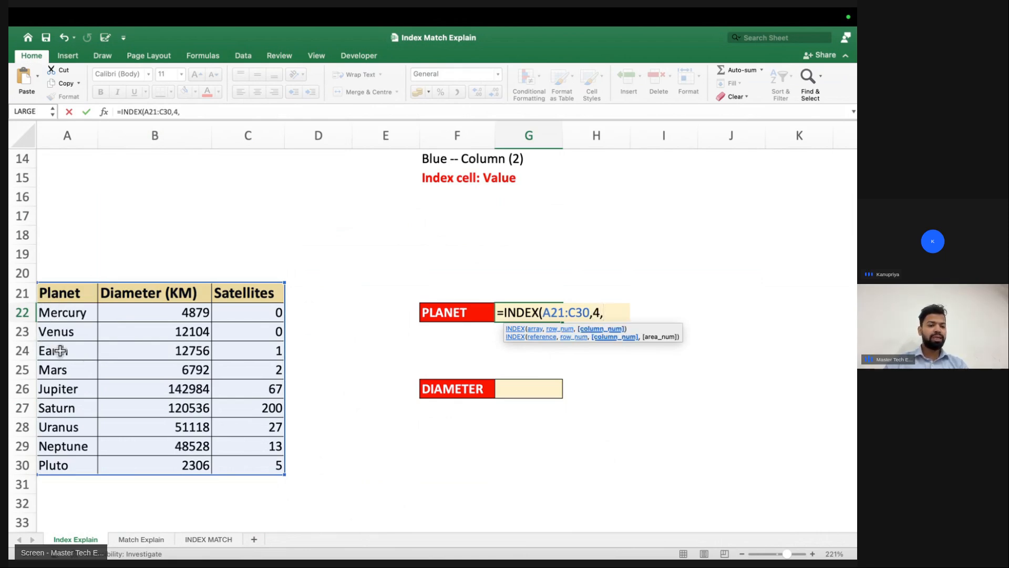
text(1))
key(Return)
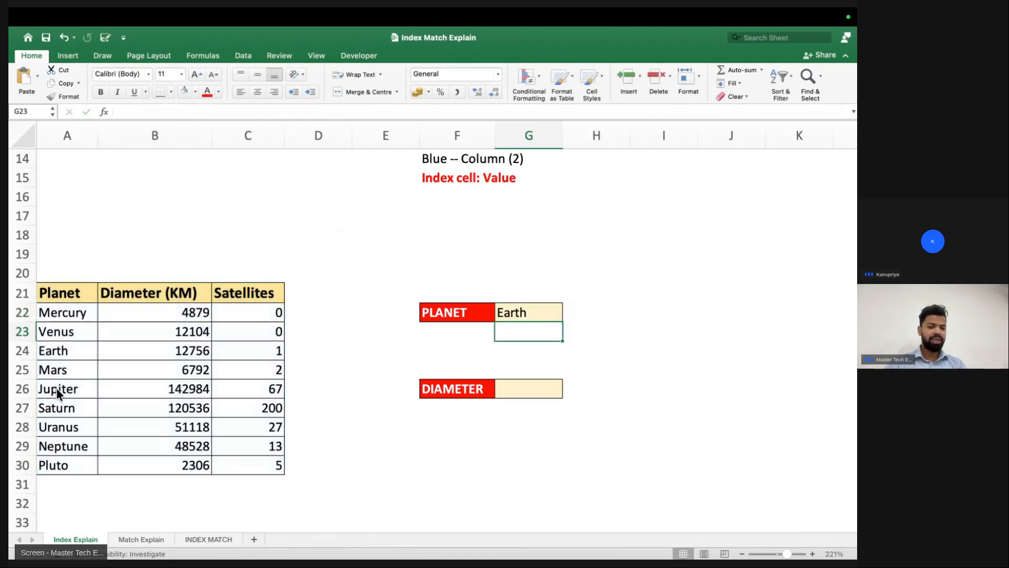
- Enter the single-column formula =INDEX(A21:A30,4) without a column number in cell G23
text(=Inde)
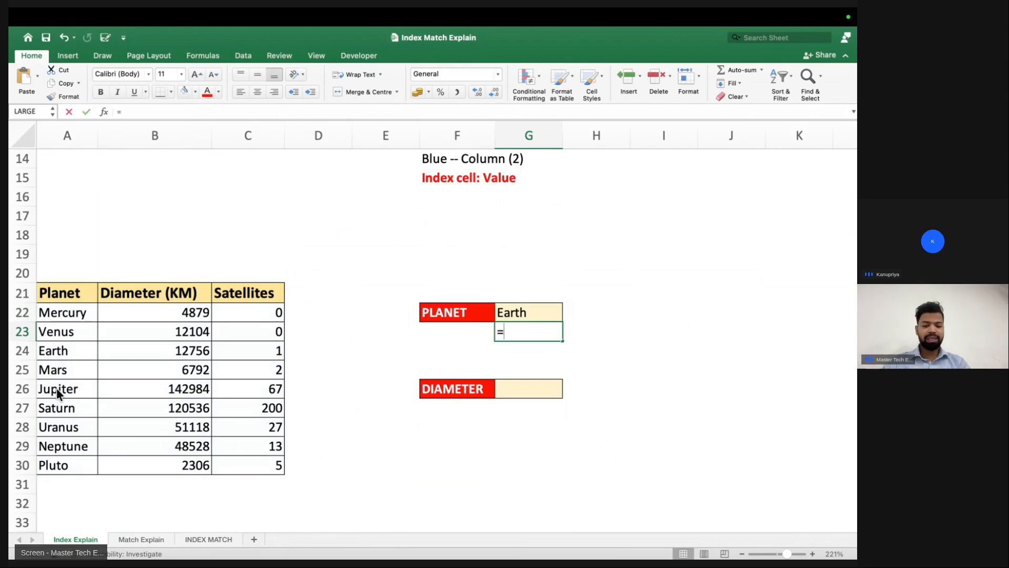
drag(84, 293, 258, 465)
drag(77, 295, 77, 468)
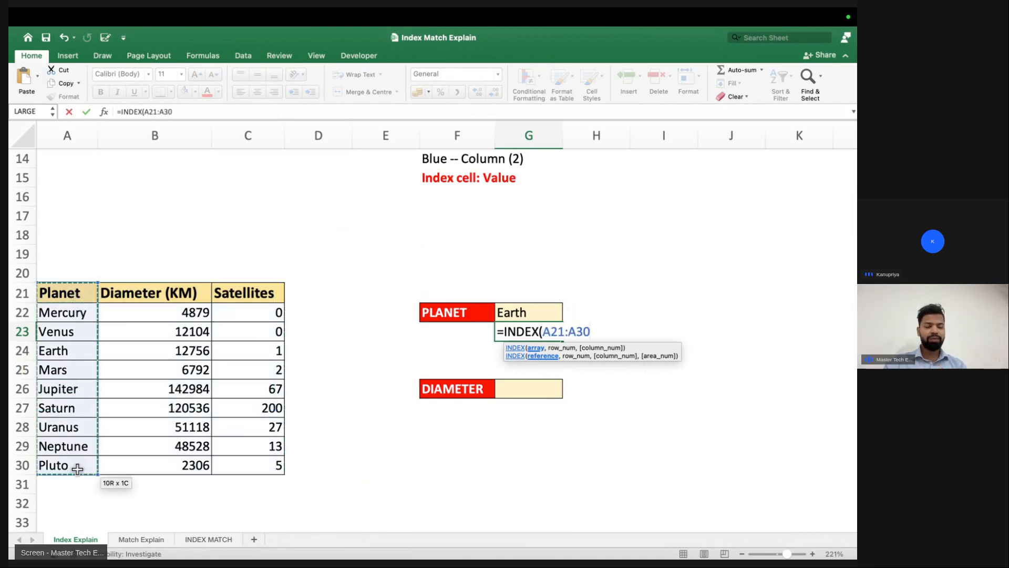
text(,)
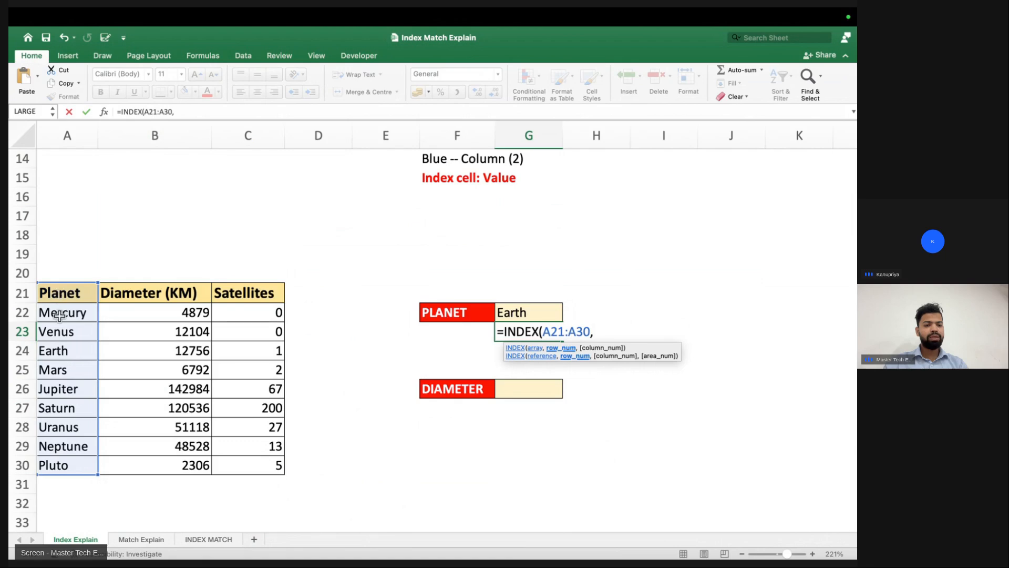
text(4)
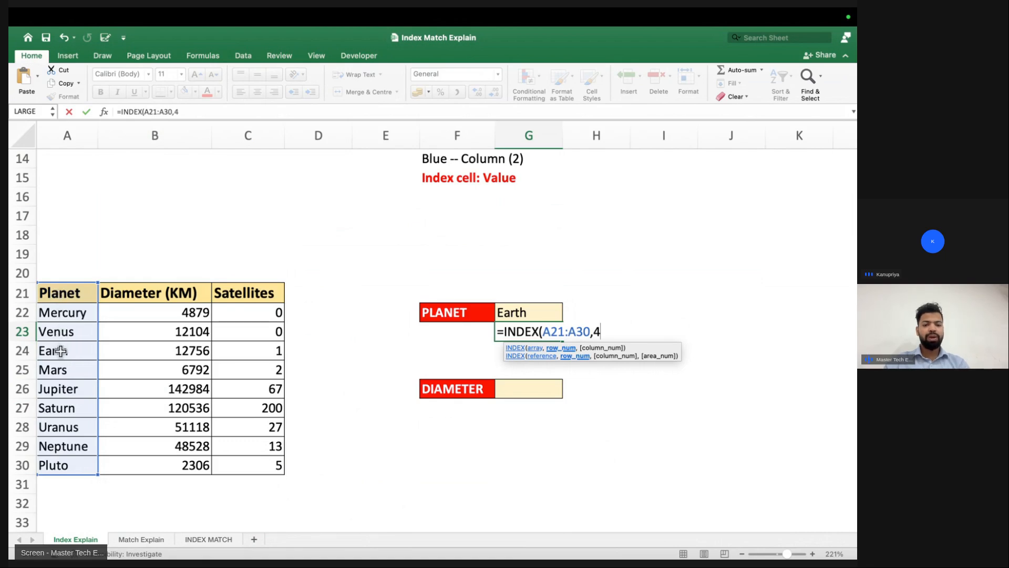
text())
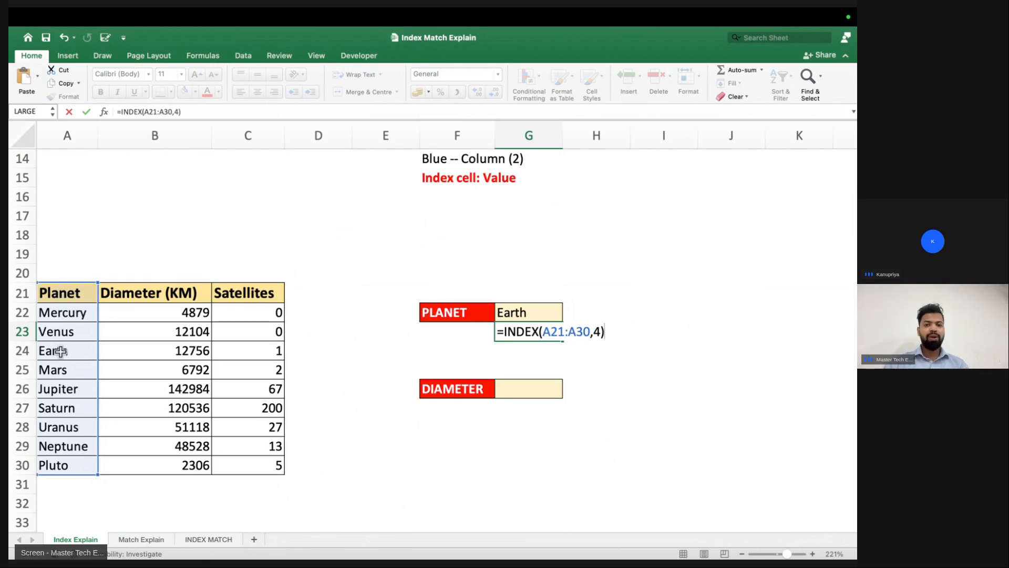
scroll(61, 351, up, 8)
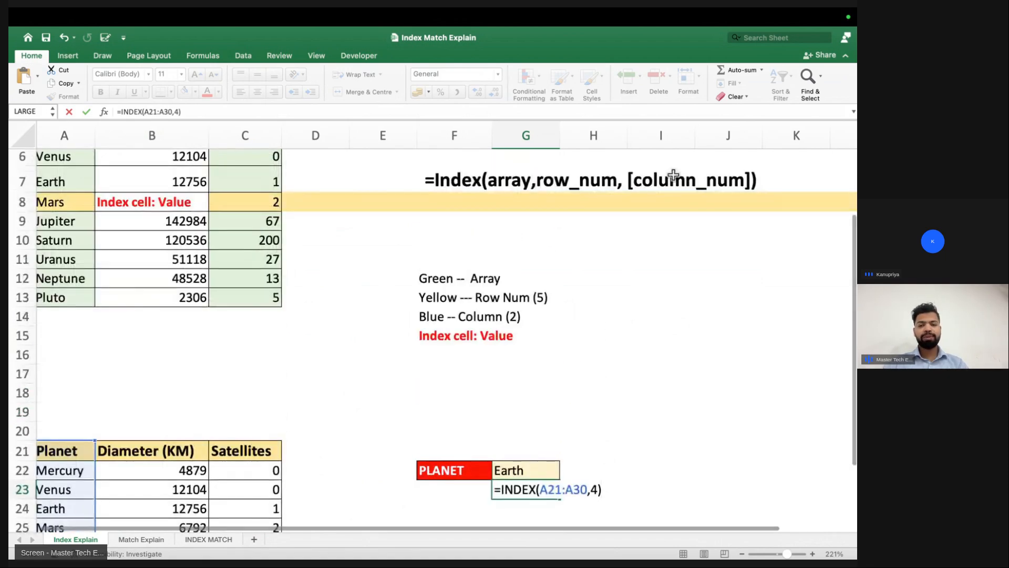
scroll(333, 343, down, 9)
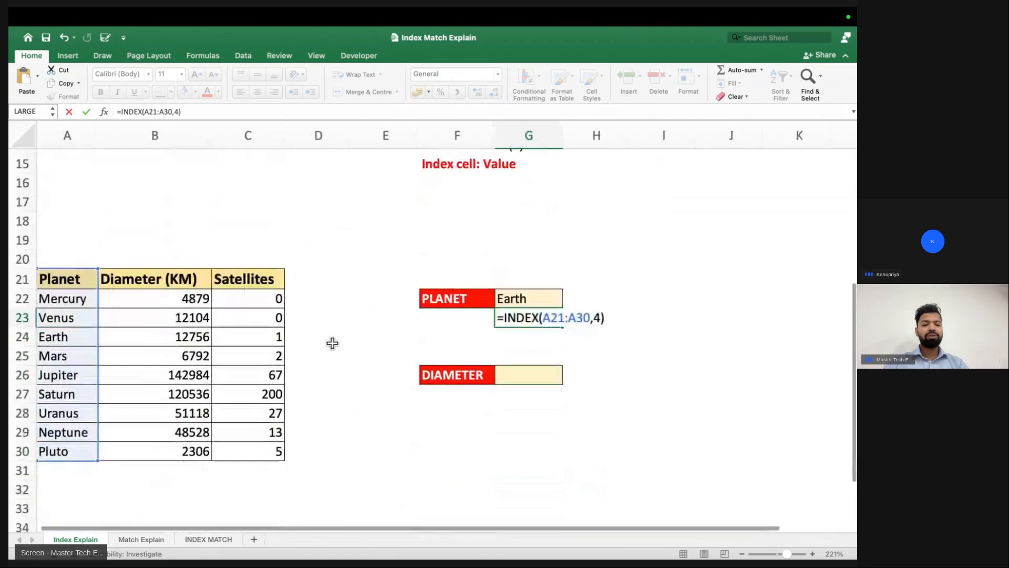
scroll(333, 343, down, 2)
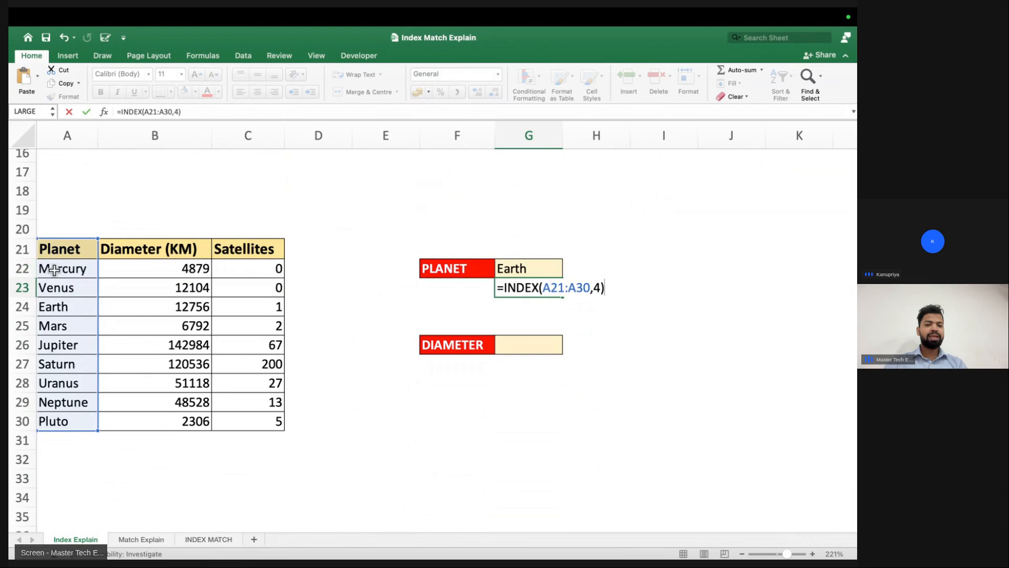
key(Return)
- Clear both example INDEX formulas from cells G22 and G23
click(527, 284)
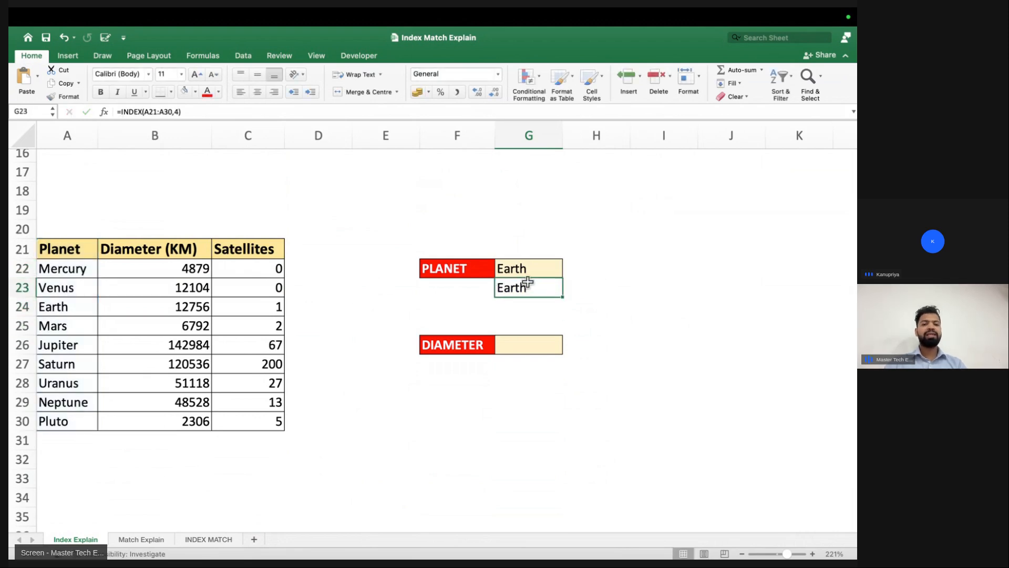
drag(525, 270, 523, 280)
key(Delete)
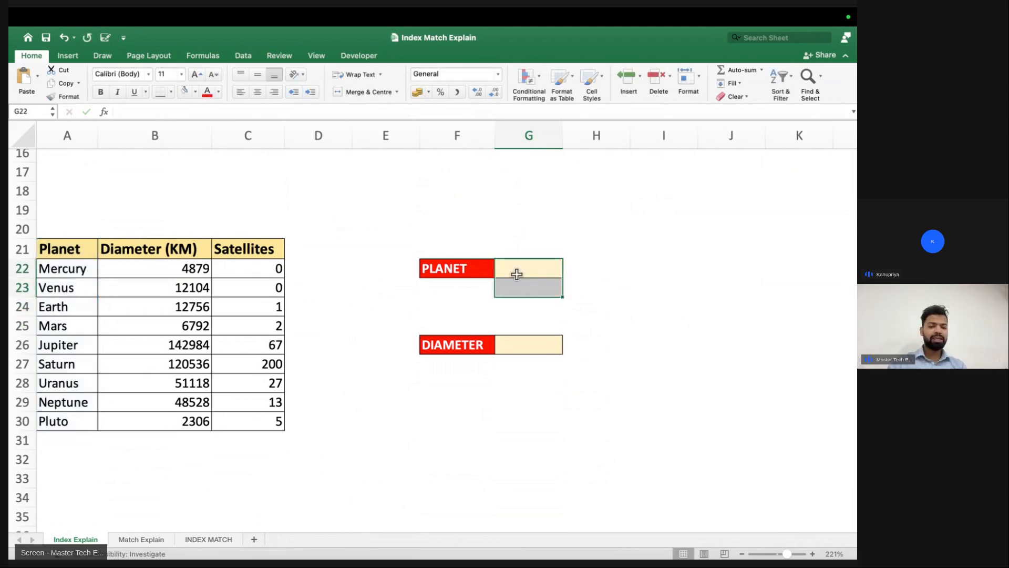
- Highlight the lower planet table, the Earth row and the Planet column in turn to illustrate array, row and column
drag(84, 247, 244, 422)
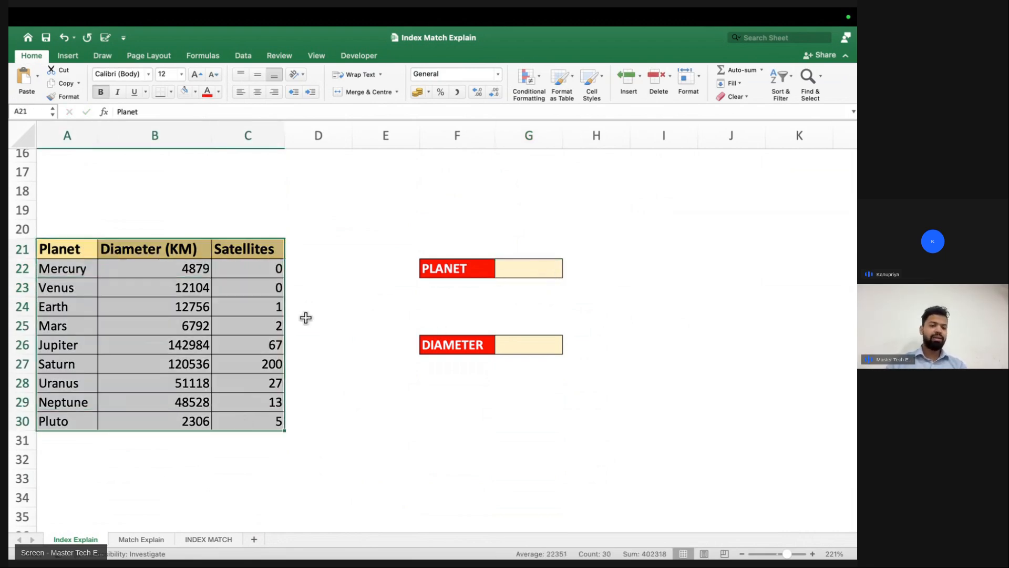
click(14, 307)
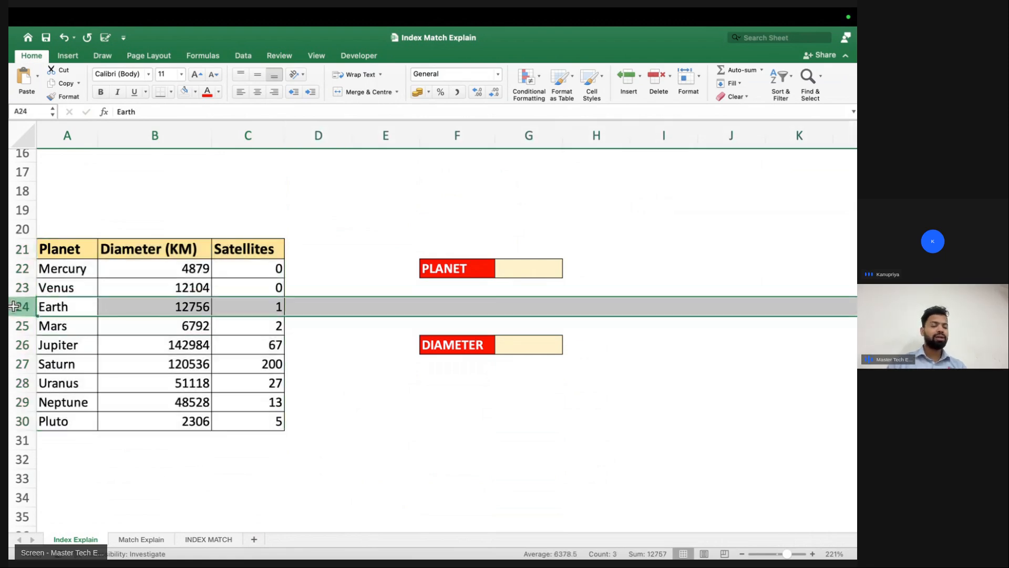
drag(51, 252, 56, 406)
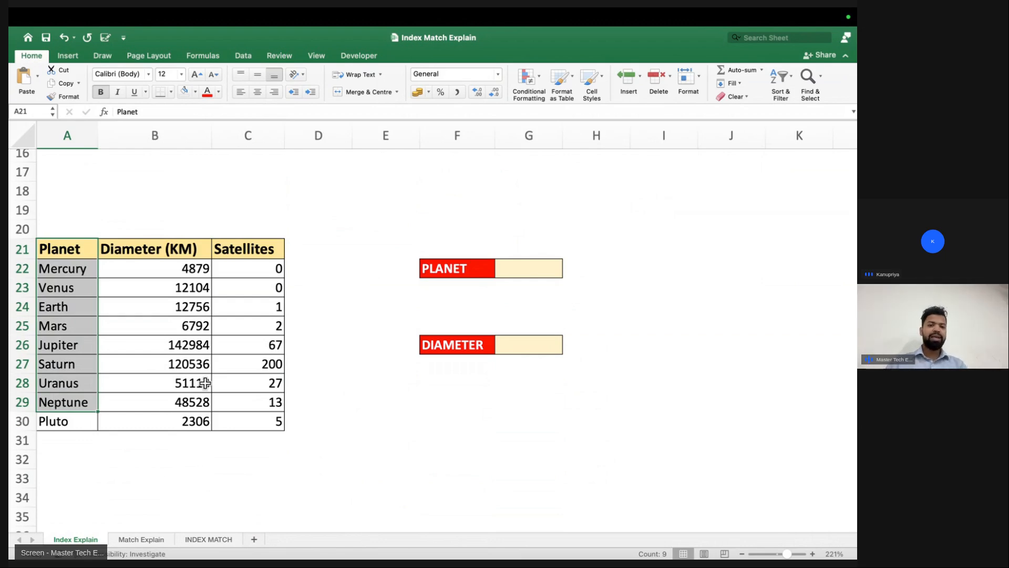
- Highlight the Earth row and the Planet header of the lower planet table
scroll(273, 345, up, 10)
scroll(397, 354, down, 9)
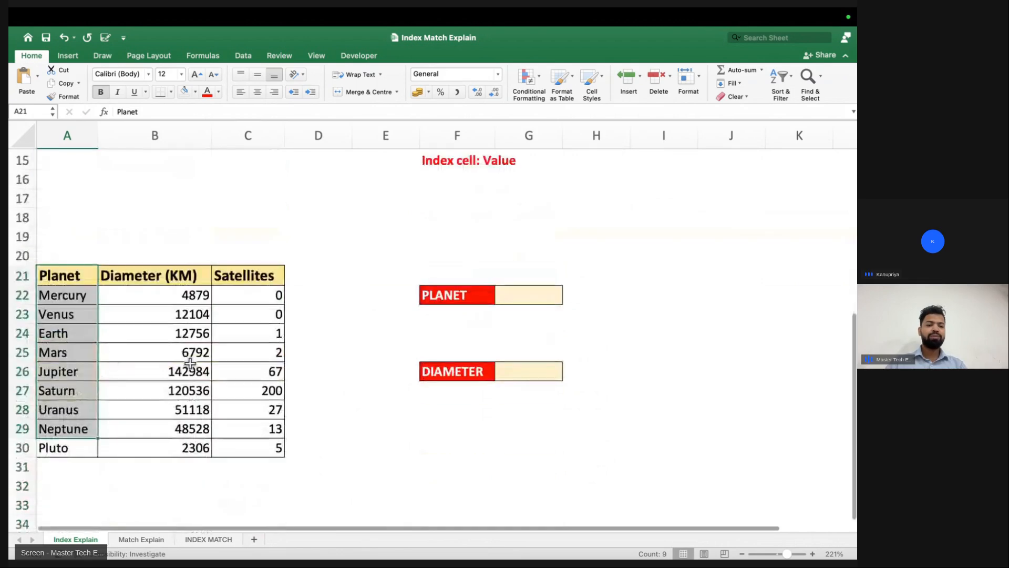
click(24, 333)
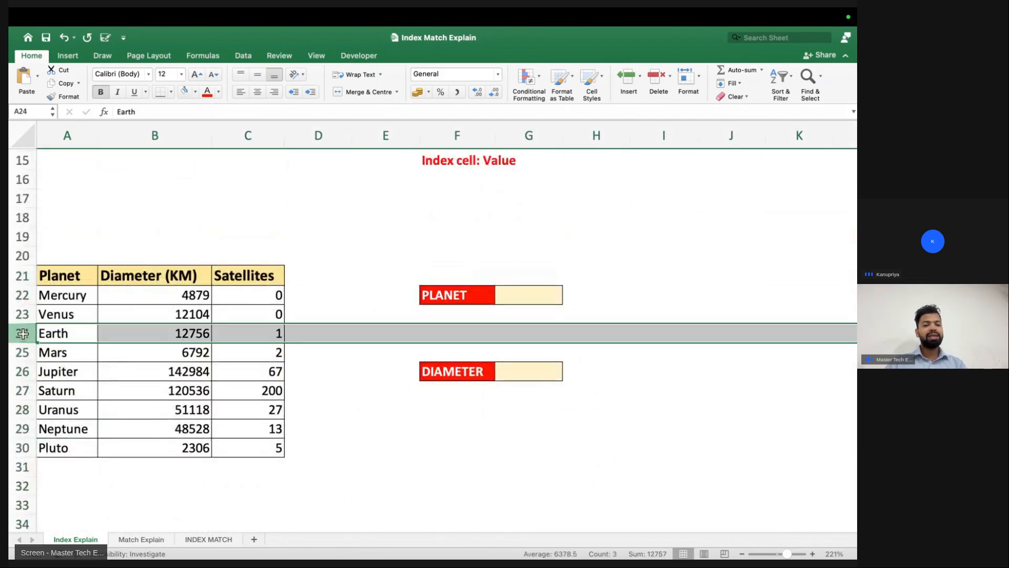
click(65, 276)
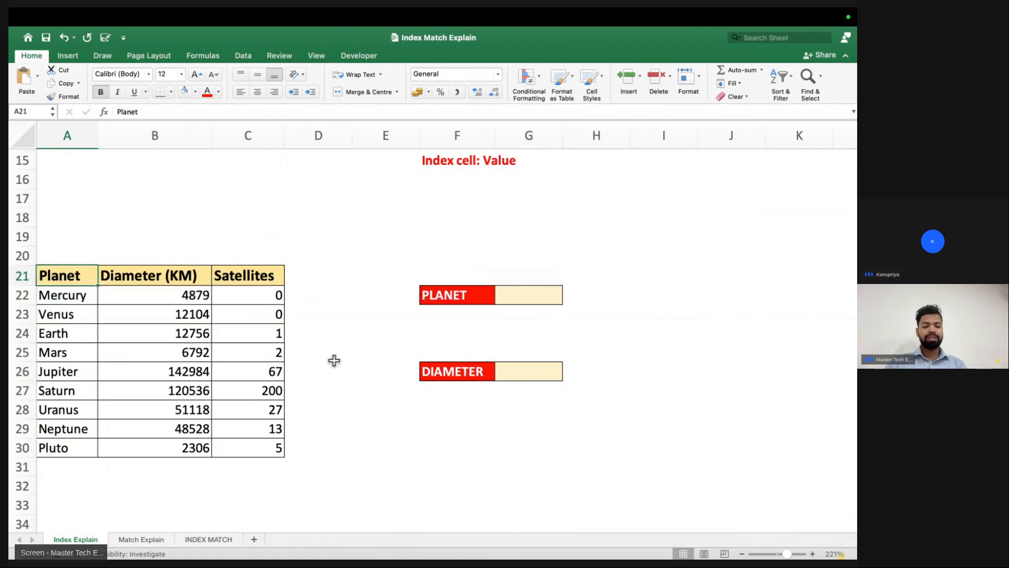
- Redo the move of the DIAMETER box to directly beneath the PLANET box, and highlight the Planet column from its header through Neptune
key(super+y)
click(360, 360)
click(74, 331)
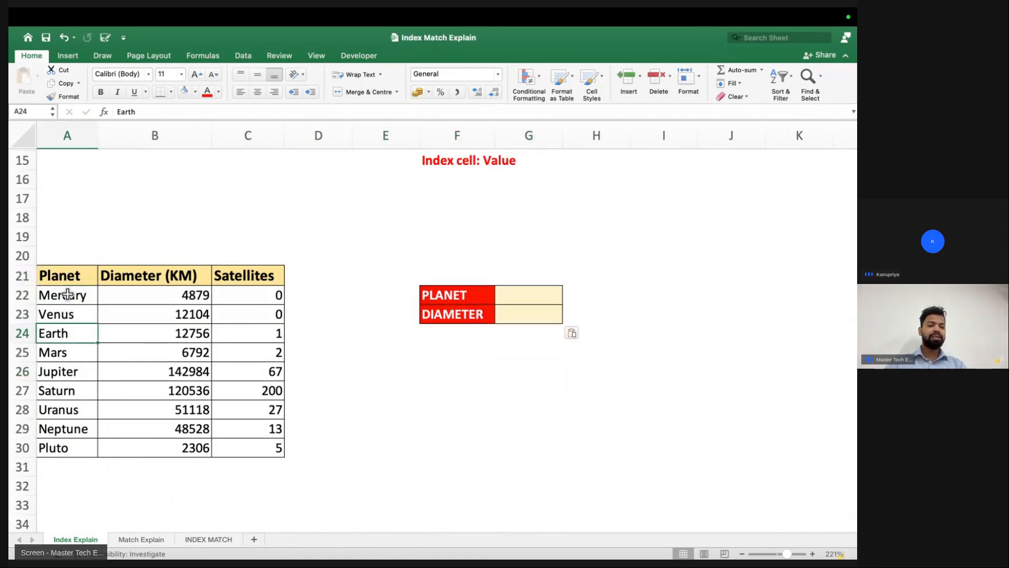
drag(69, 276, 73, 425)
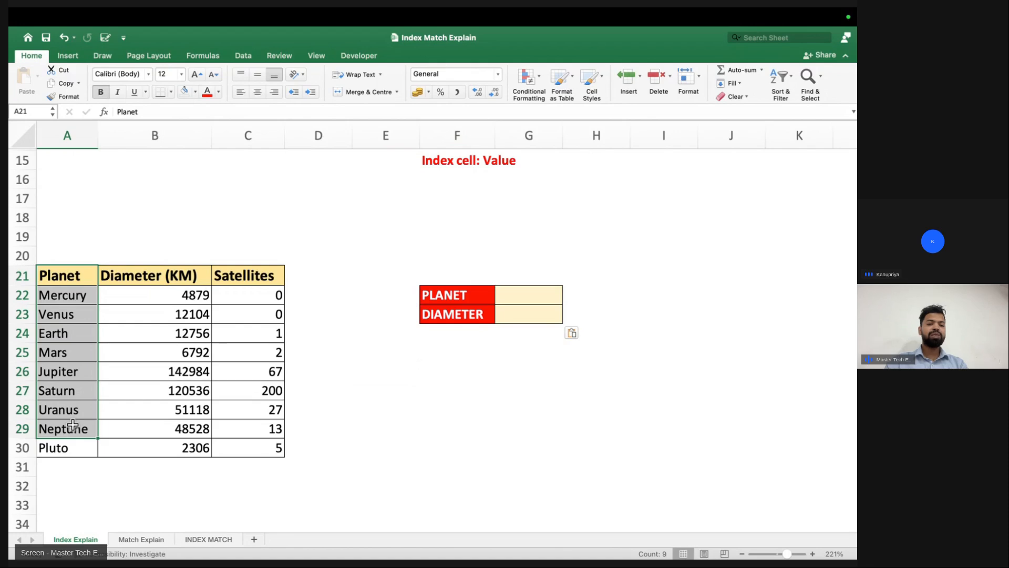
- Open the Match Explain sheet and point out the vertical planet list, the Earth lookup cell and its Position cell
click(141, 540)
scroll(153, 212, up, 2)
scroll(153, 212, up, 2)
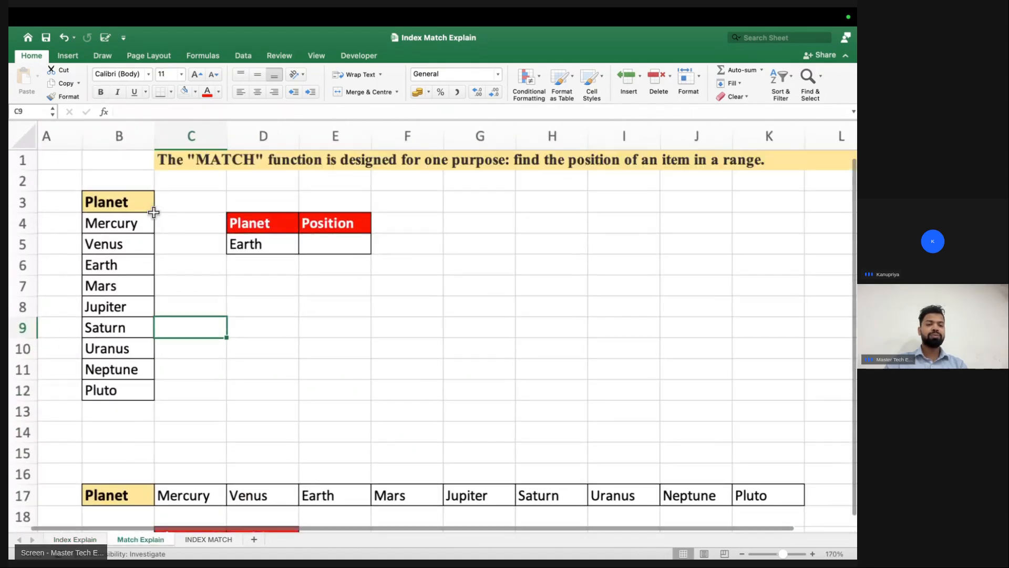
scroll(185, 213, left, 1)
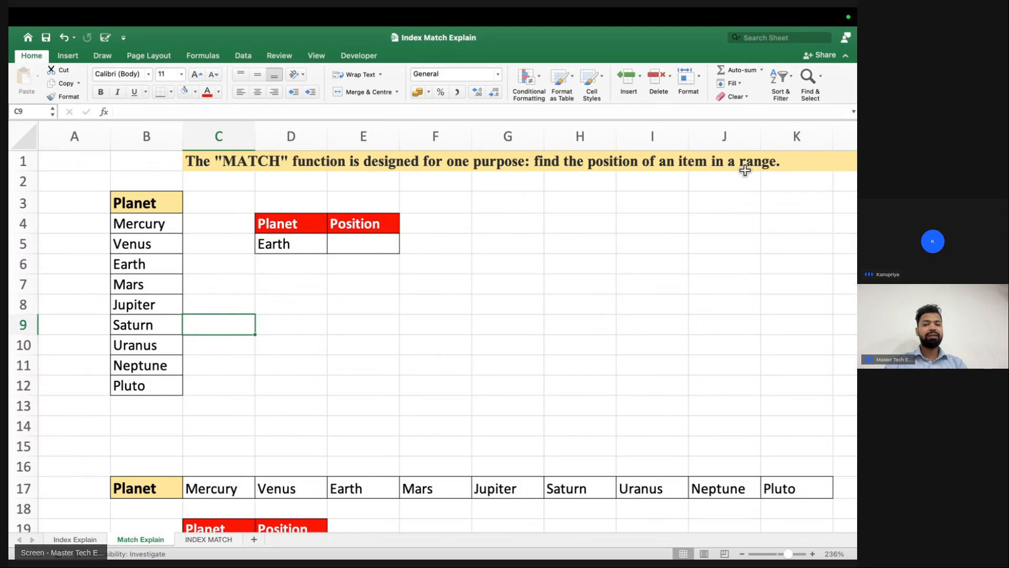
drag(153, 205, 155, 368)
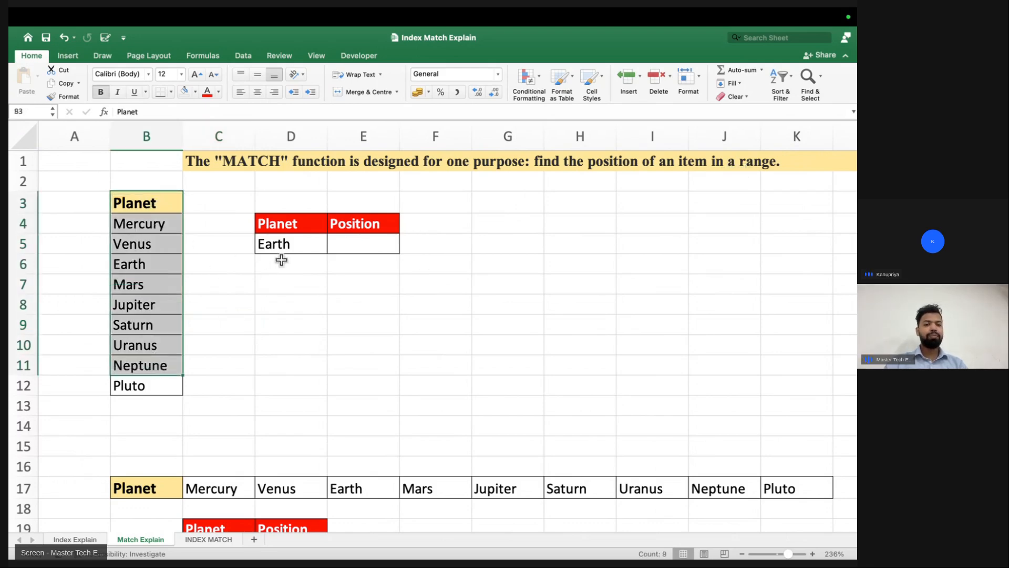
click(322, 245)
click(339, 244)
- Write the syntax note =Match(lookup value, lookup array,0) as text in cell D7
click(282, 287)
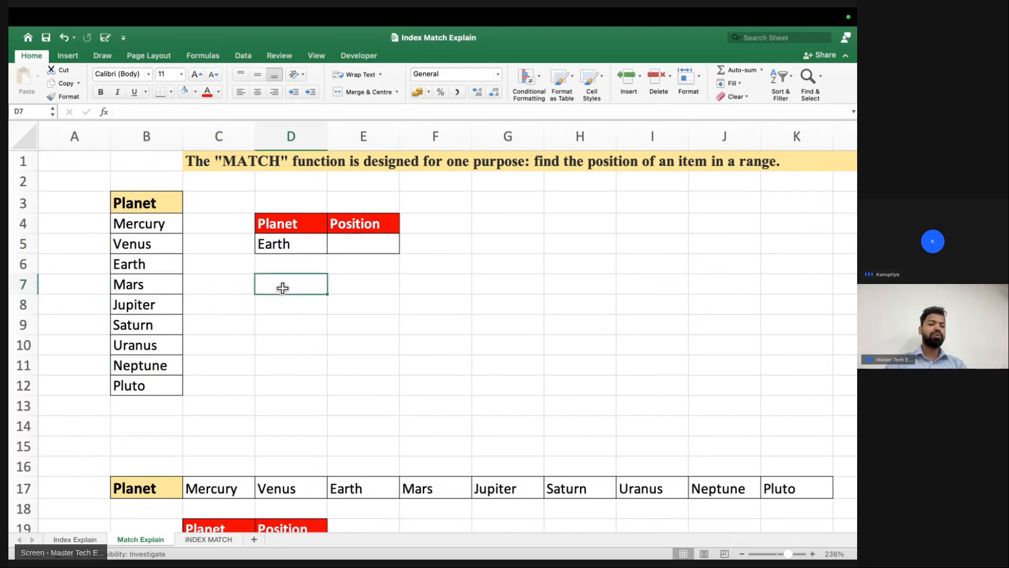
text(=Mar)
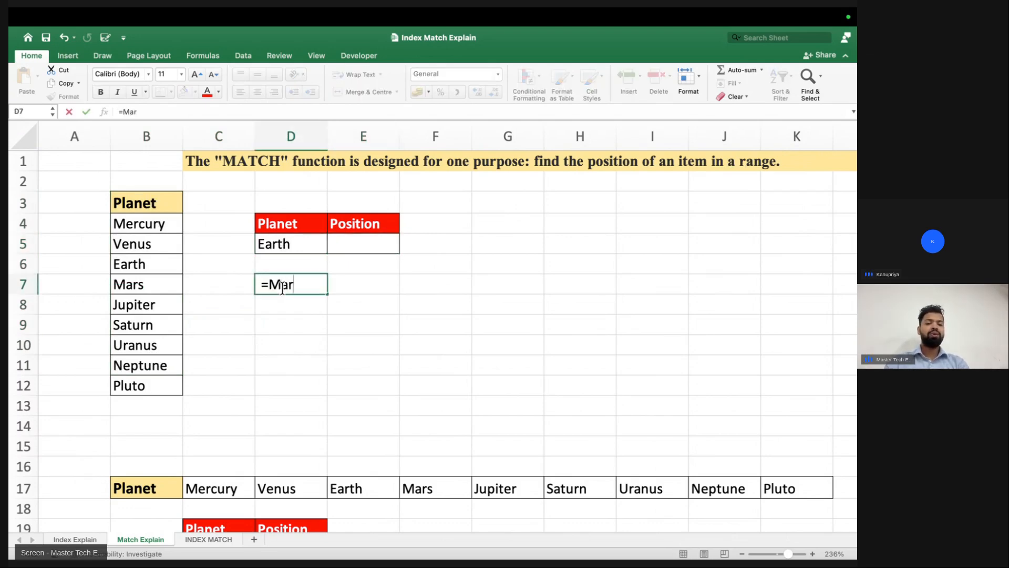
key(BackSpace)
text(tch()
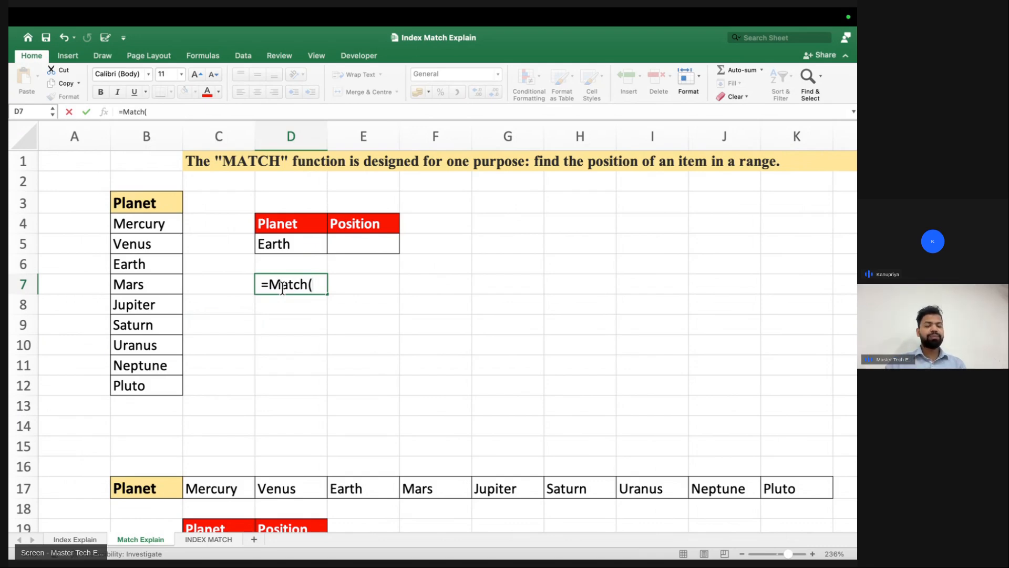
text(lookup value,)
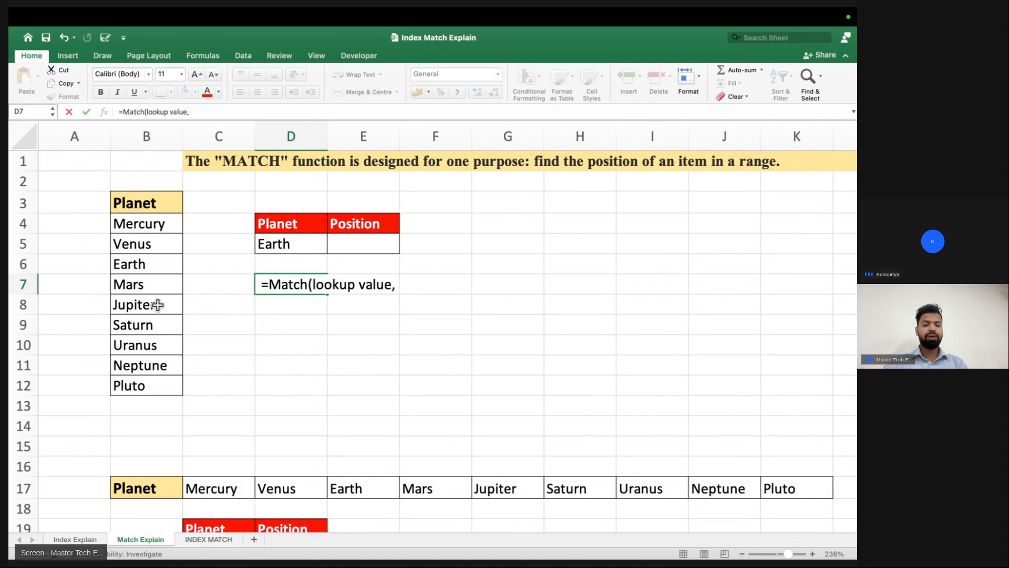
text(lookup arrr)
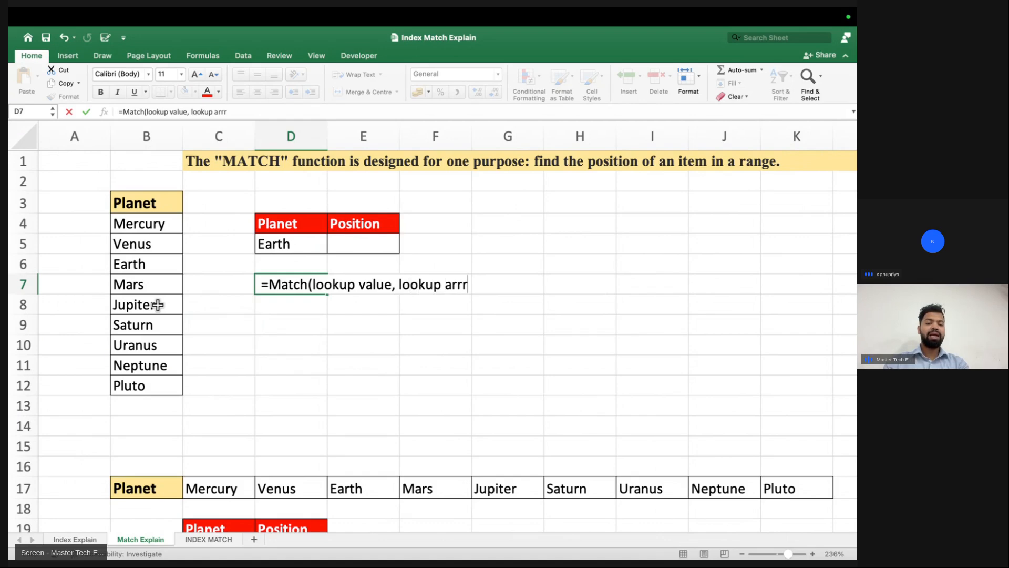
key(BackSpace)
text(ay,)
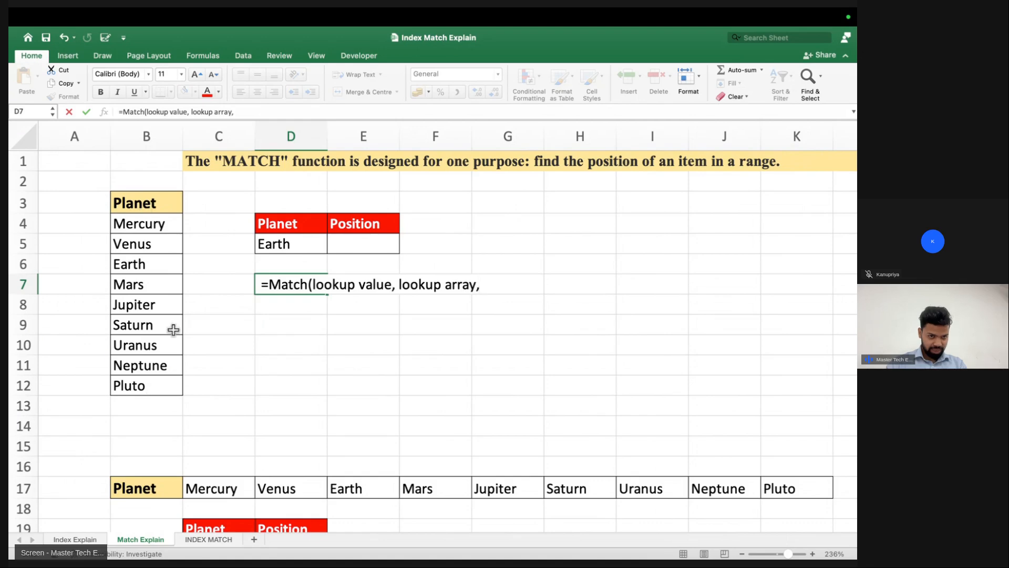
text(0))
key(Return)
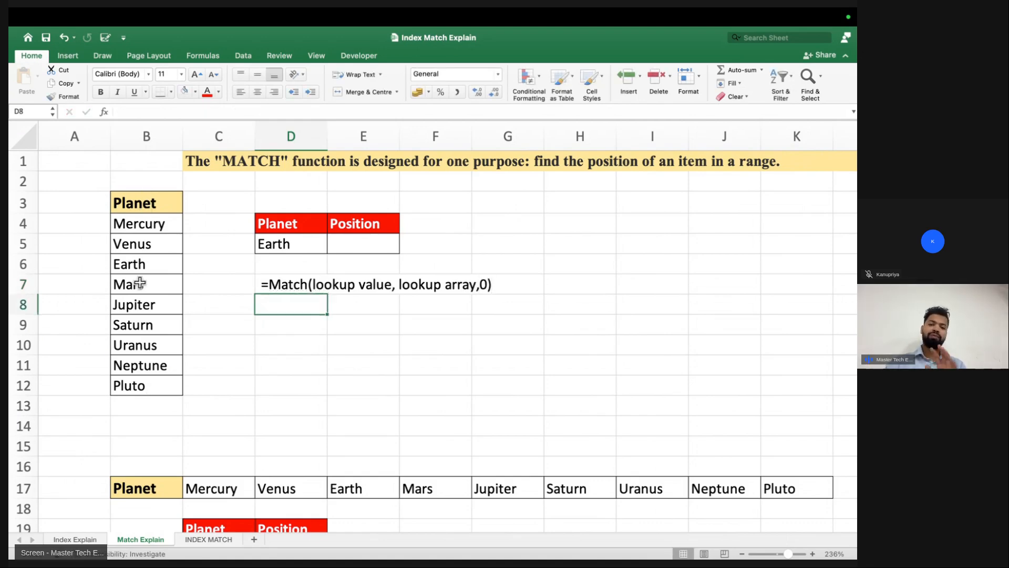
- Build the formula =MATCH(D5,B3:B12,0) in the Position cell E5 beside Earth
key(Up)
key(Up)
key(Up)
key(Right)
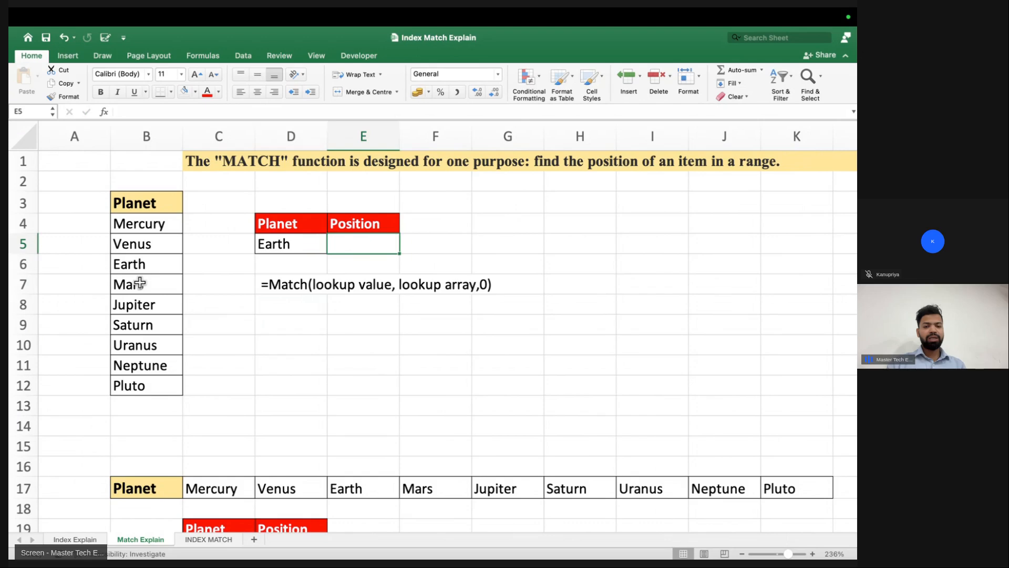
text(=mat)
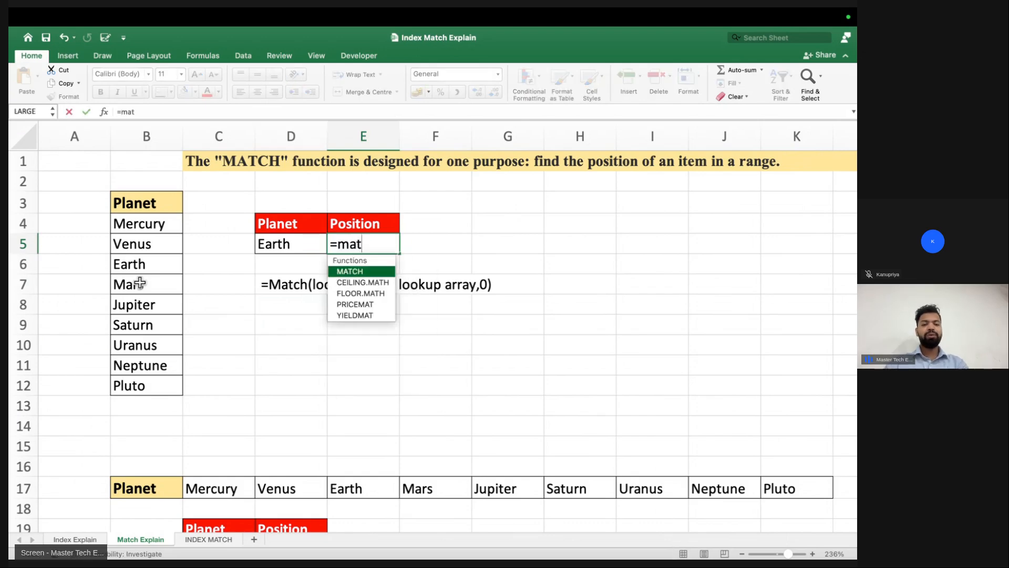
key(Tab)
click(268, 242)
text(,)
drag(149, 205, 151, 390)
text(,0))
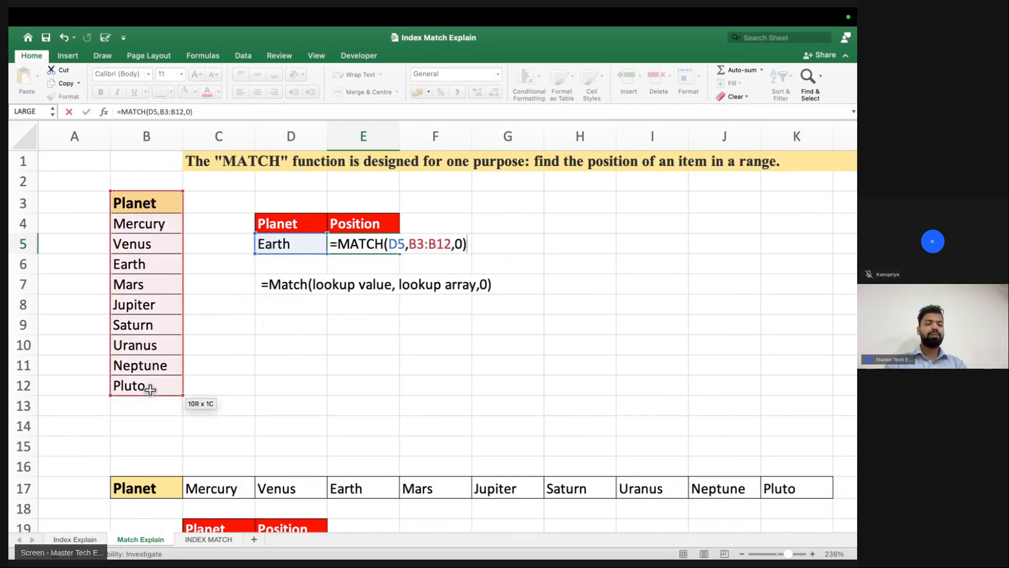
- Commit the E5 formula after highlighting its lookup value and array arguments, and select B3:B6 to count down to Earth
double_click(395, 243)
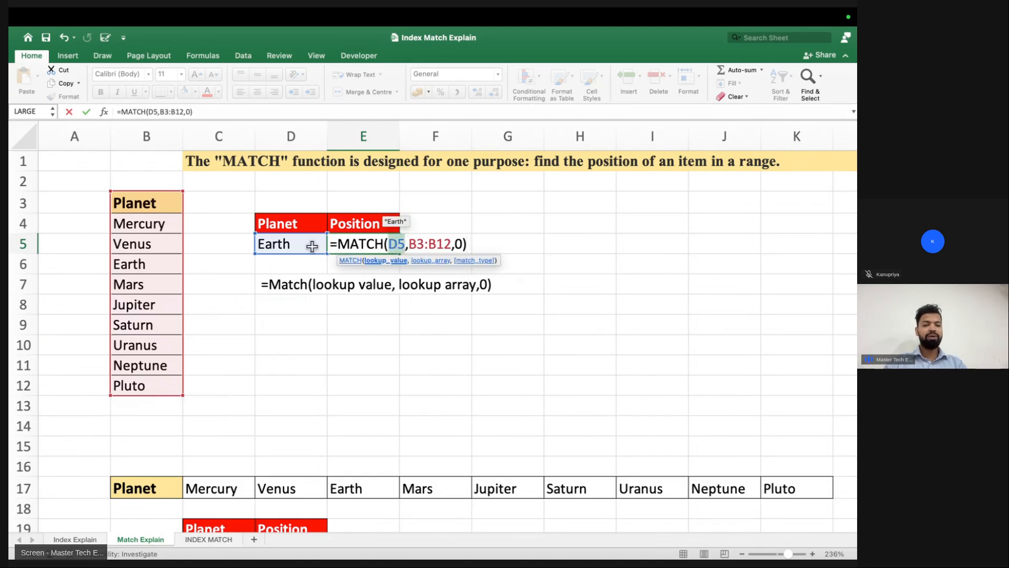
click(416, 244)
drag(417, 243, 444, 243)
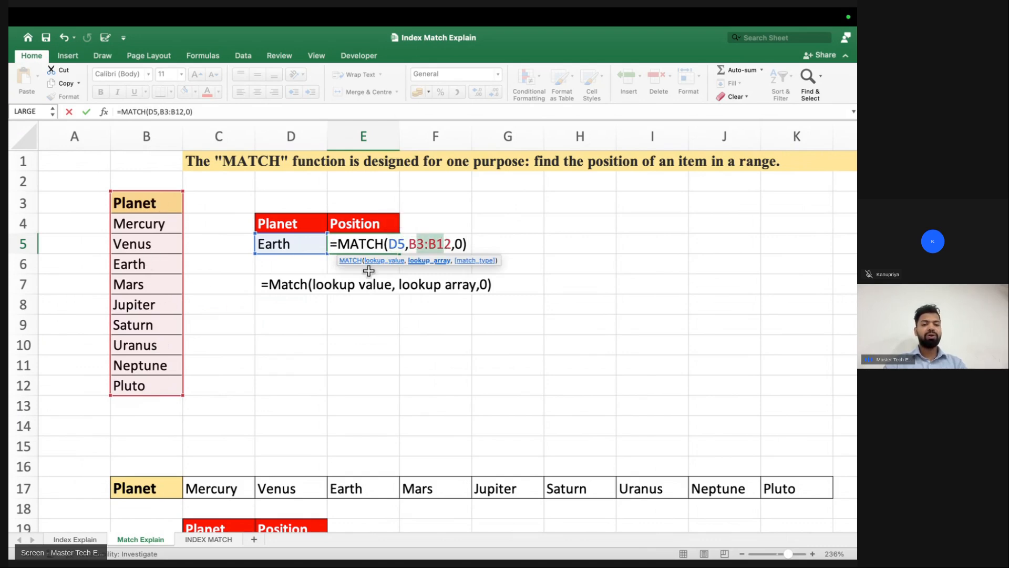
key(Return)
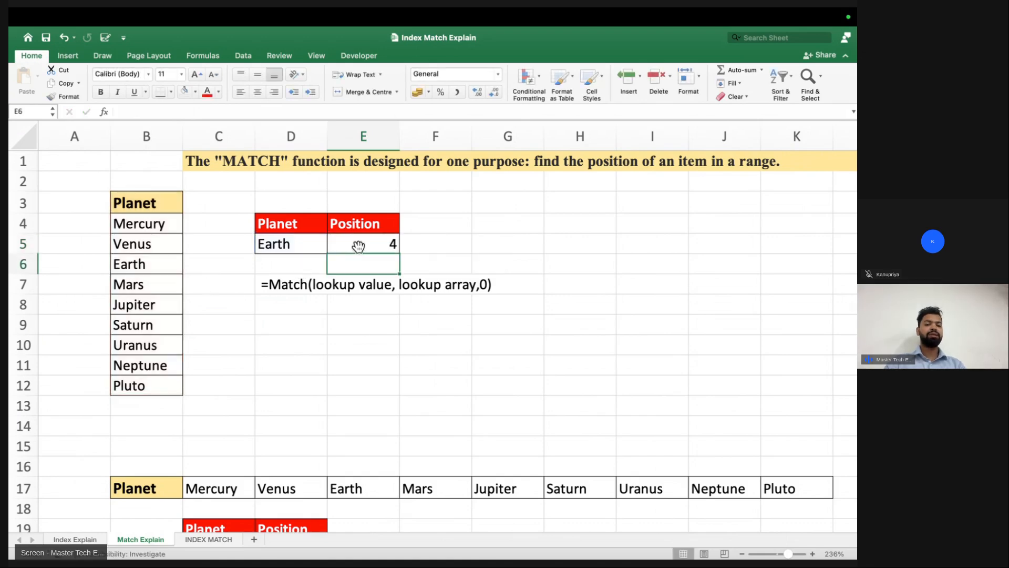
click(360, 248)
drag(169, 205, 168, 258)
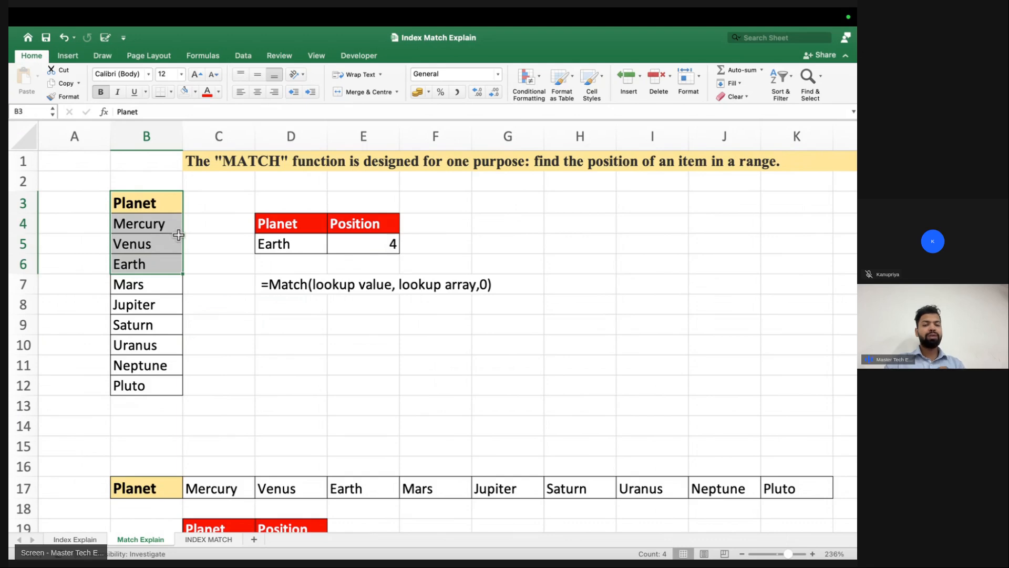
- Enter the formula =MATCH(C20,C17:K17,0) in Position cell D20 to find Mars in the horizontal planet list
scroll(179, 235, down, 5)
click(216, 425)
click(260, 427)
text(=mat)
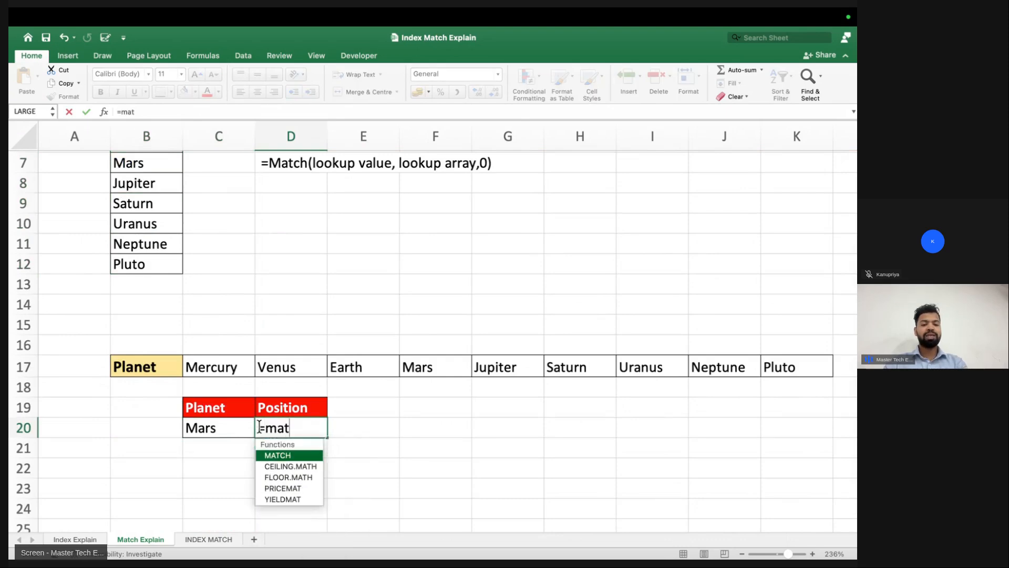
key(Tab)
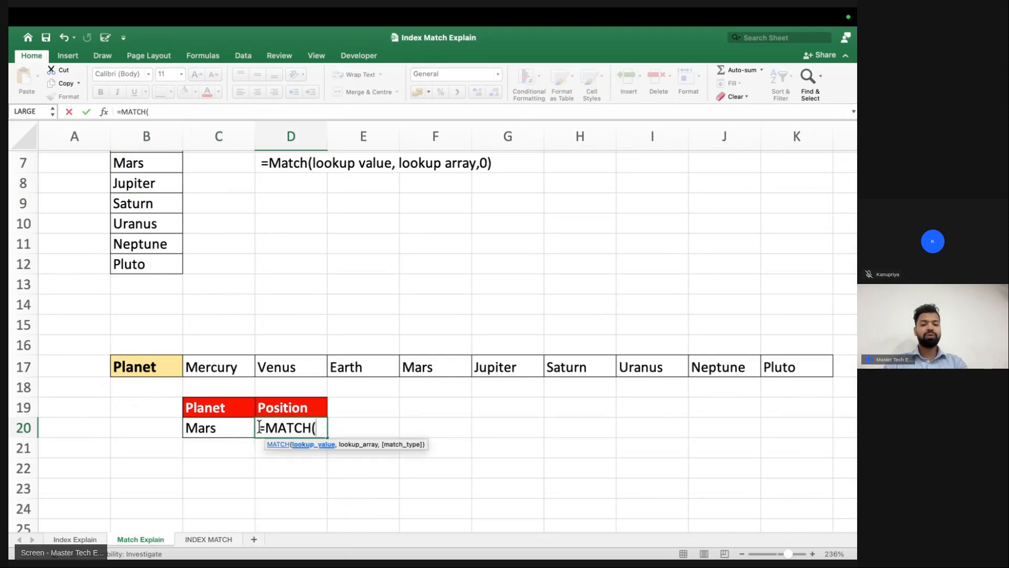
click(217, 428)
text(,)
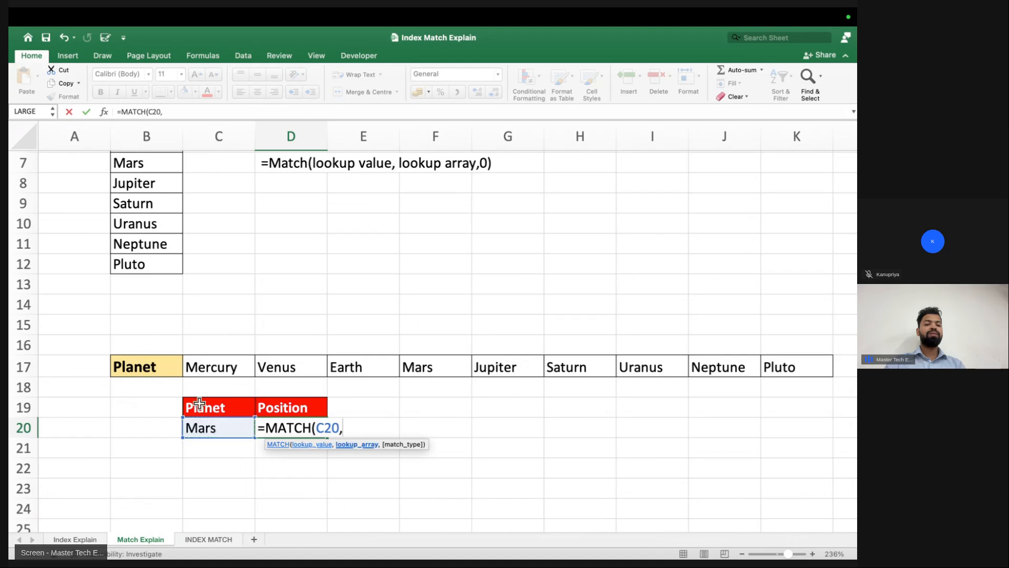
click(199, 365)
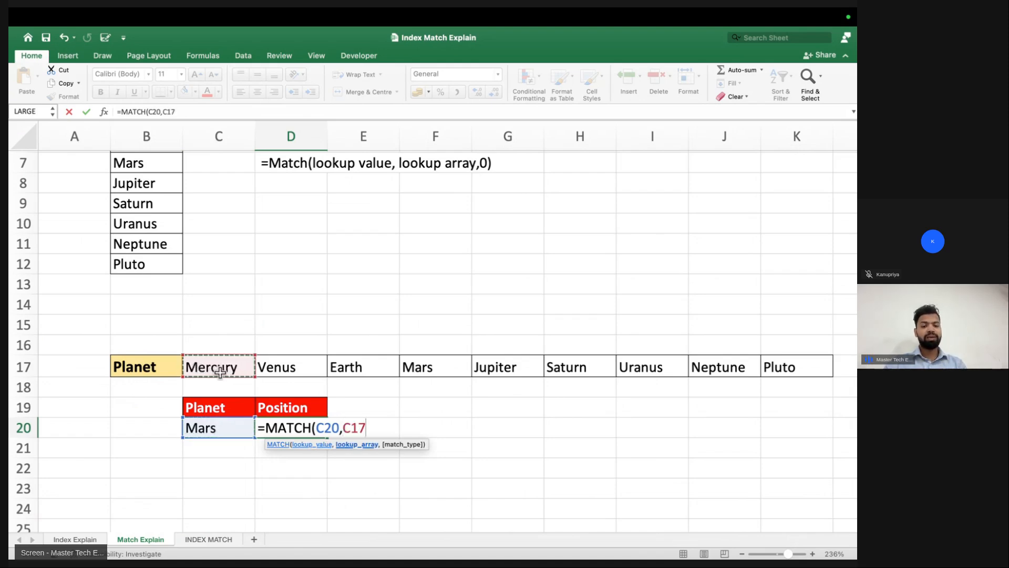
drag(219, 368, 765, 363)
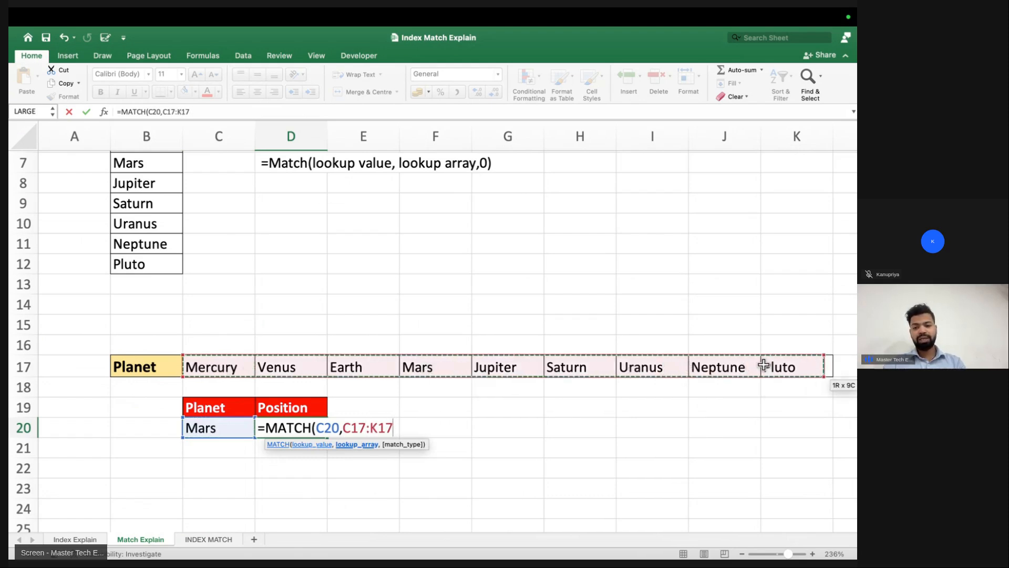
text(,0))
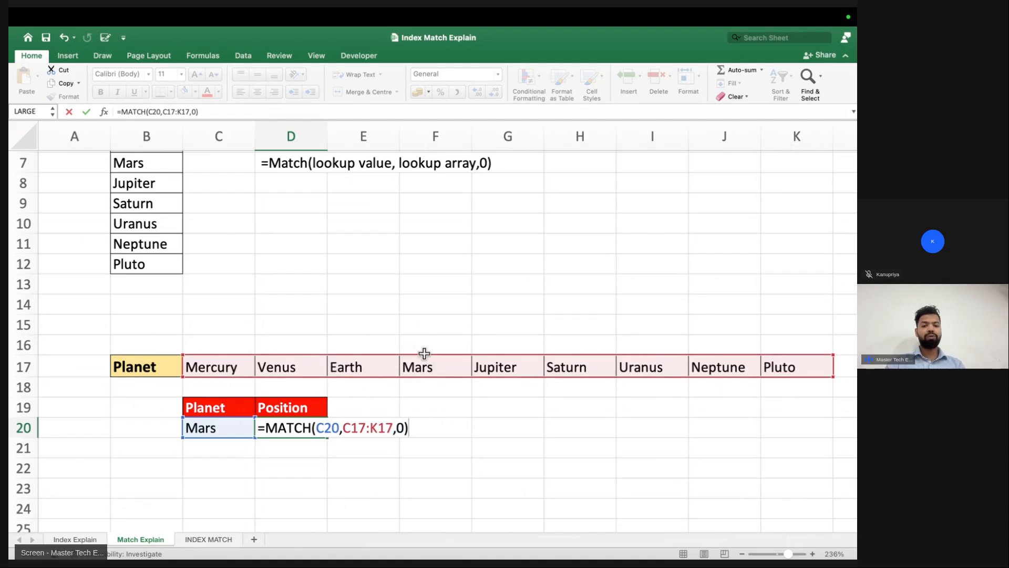
key(Return)
click(273, 427)
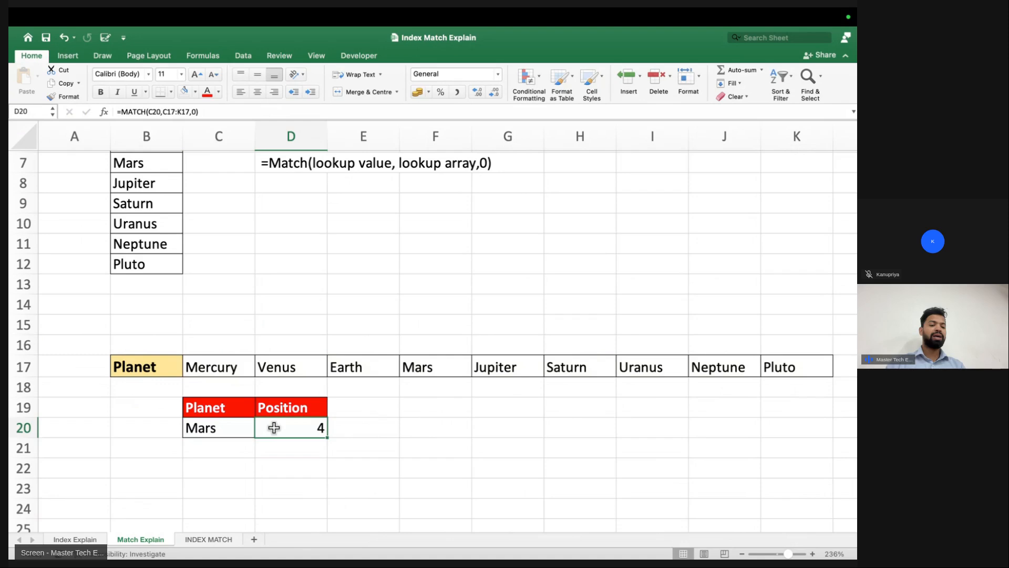
- Open the INDEX MATCH sheet and highlight the Jan to June sales data and the Emp_Name column
click(219, 534)
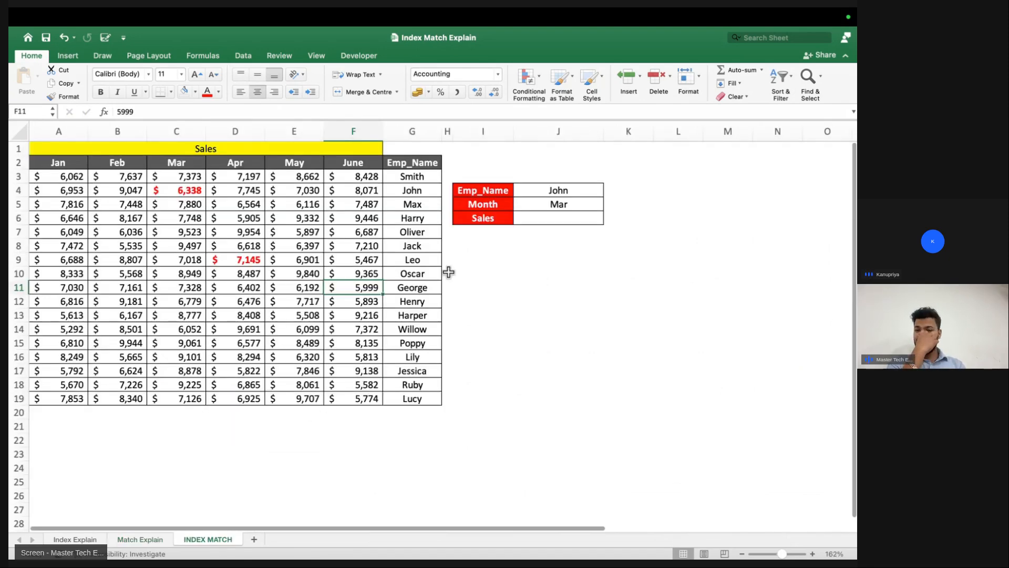
scroll(455, 252, up, 3)
scroll(455, 252, up, 3)
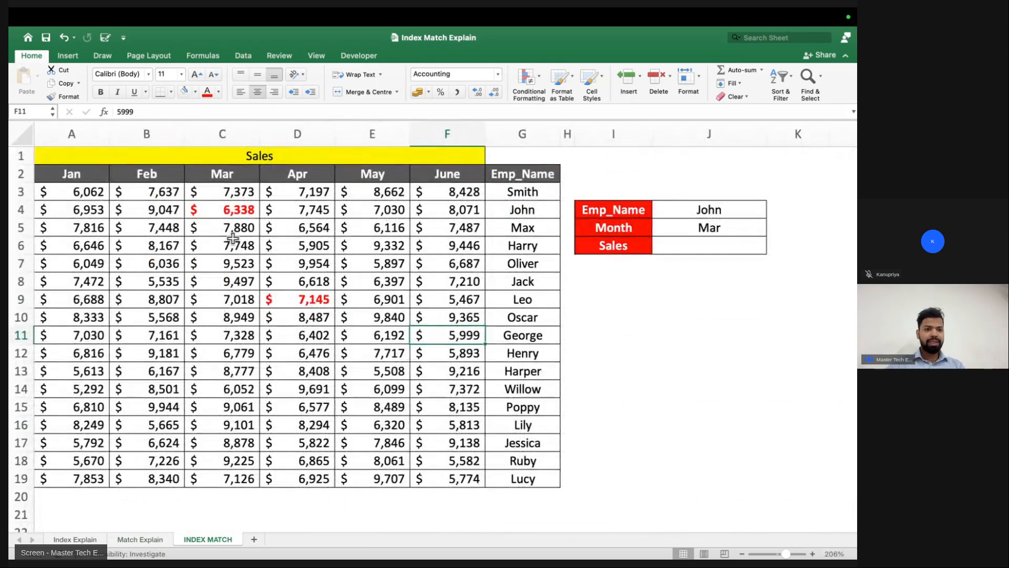
drag(94, 178, 463, 406)
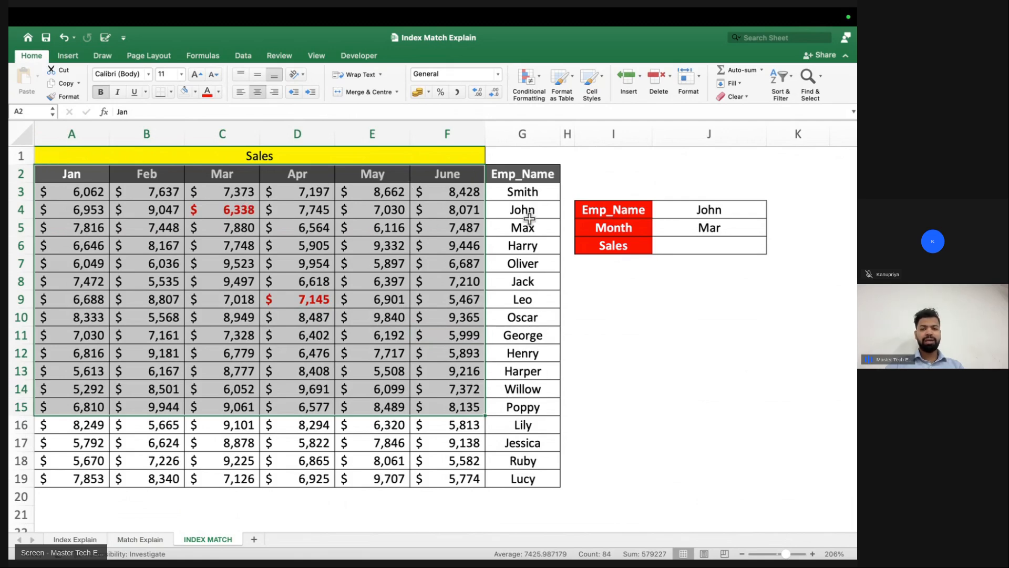
drag(523, 173, 531, 411)
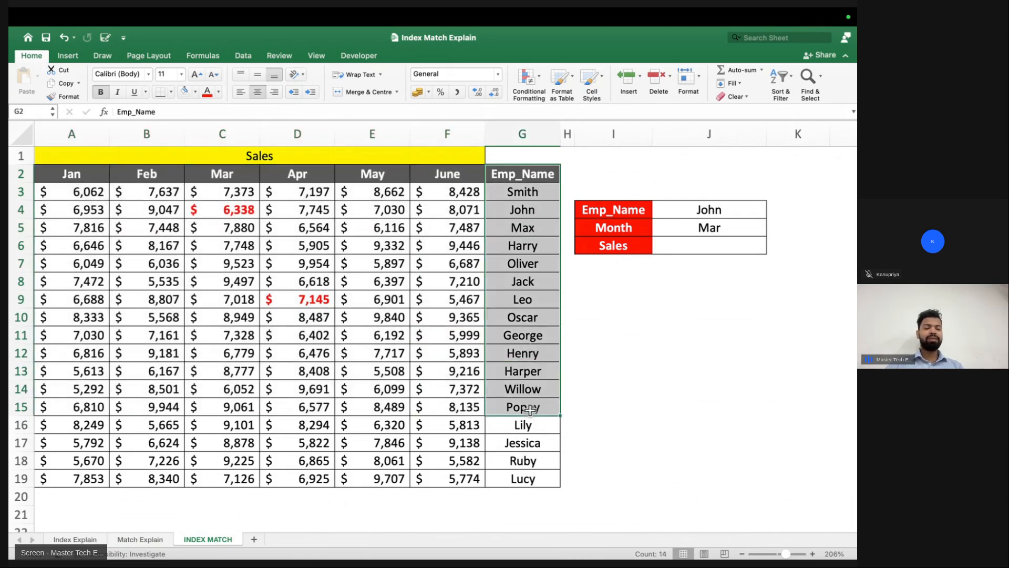
click(529, 135)
drag(528, 135, 146, 135)
- Point out the Emp_Name, Month and empty Sales value cells of the lookup box, J4 to J6, in turn
click(686, 215)
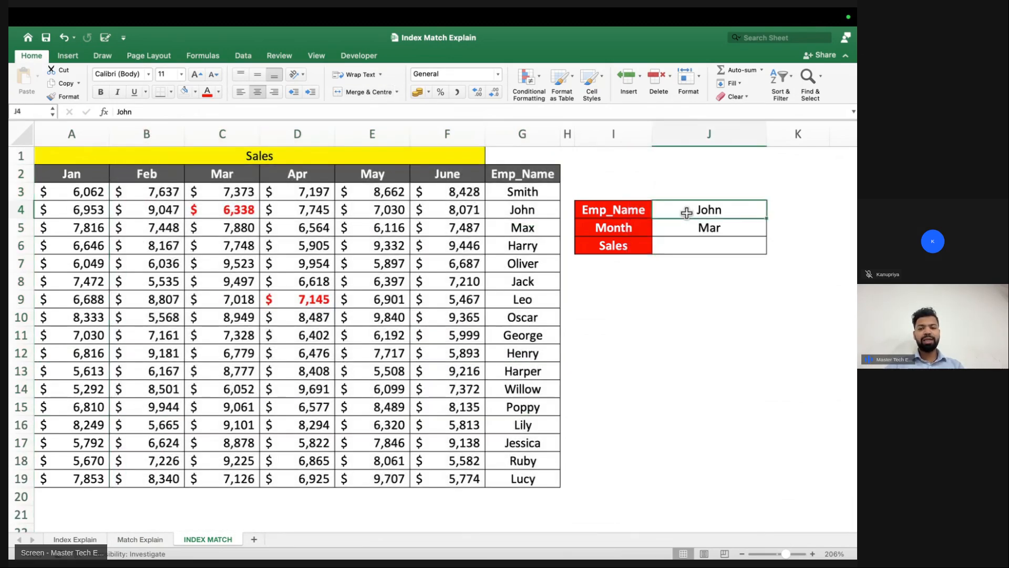
click(683, 226)
click(684, 243)
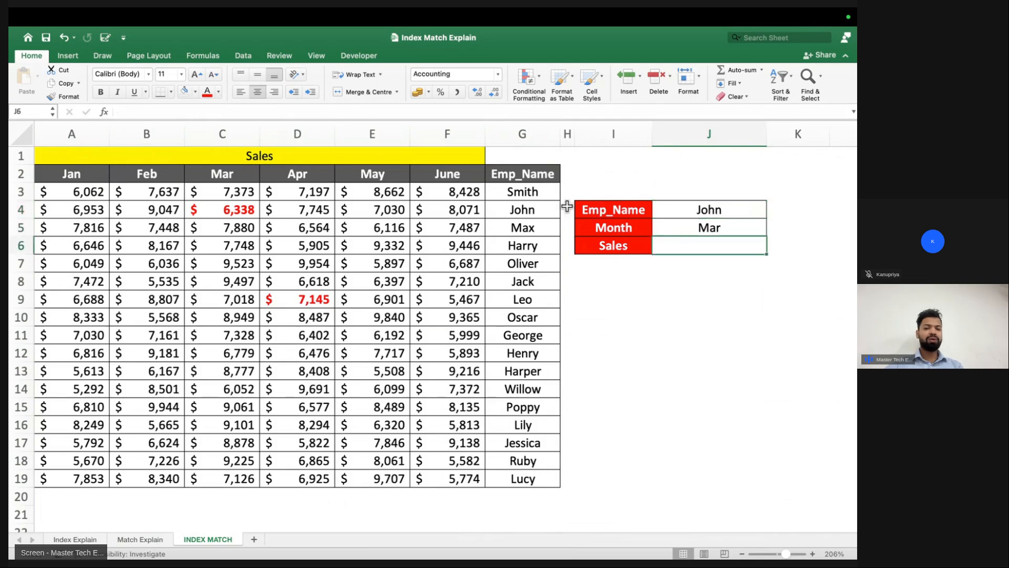
- Highlight the Emp_Name column G and extend the selection back to the Mar column C
click(524, 136)
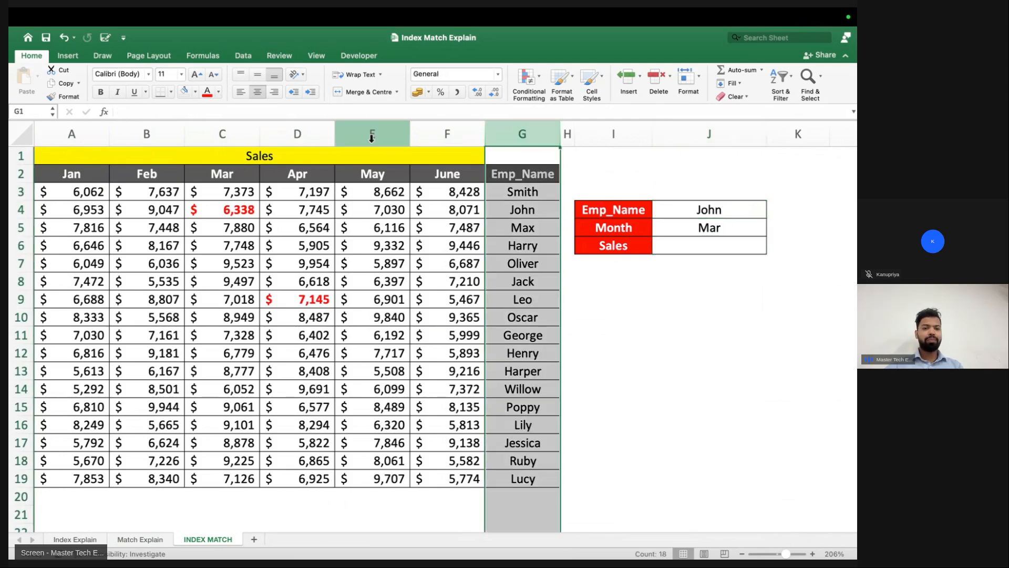
click(242, 135)
click(507, 138)
drag(507, 137, 198, 140)
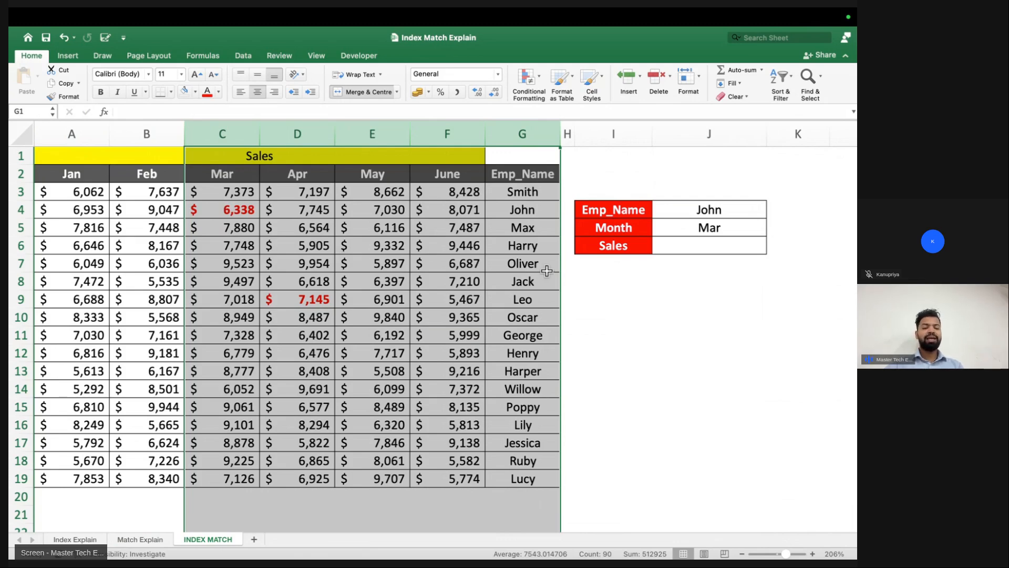
- Start an INDEX formula in Sales cell J6 with the whole table A2:G19 as its array
click(708, 246)
text(=index)
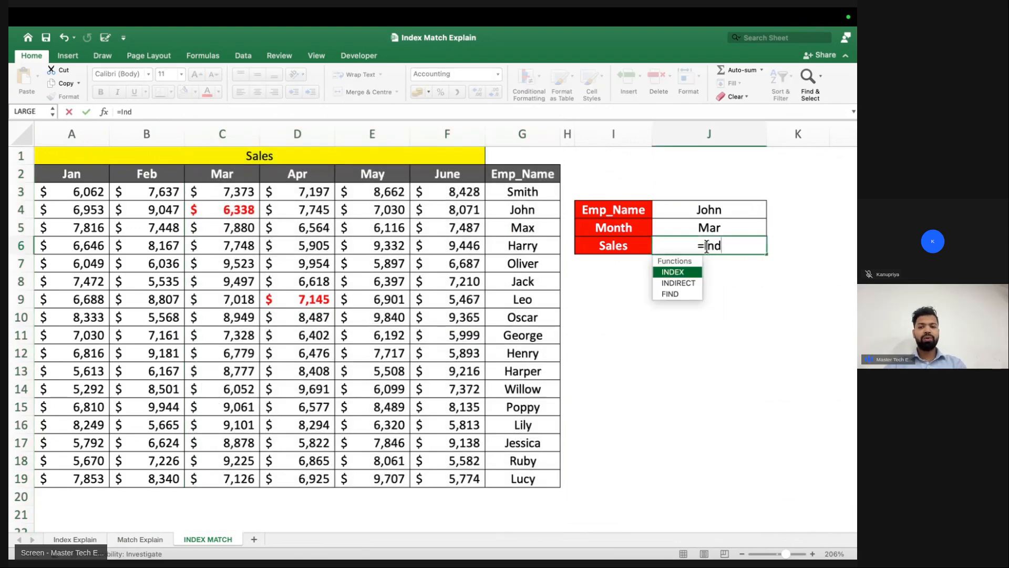
key(Tab)
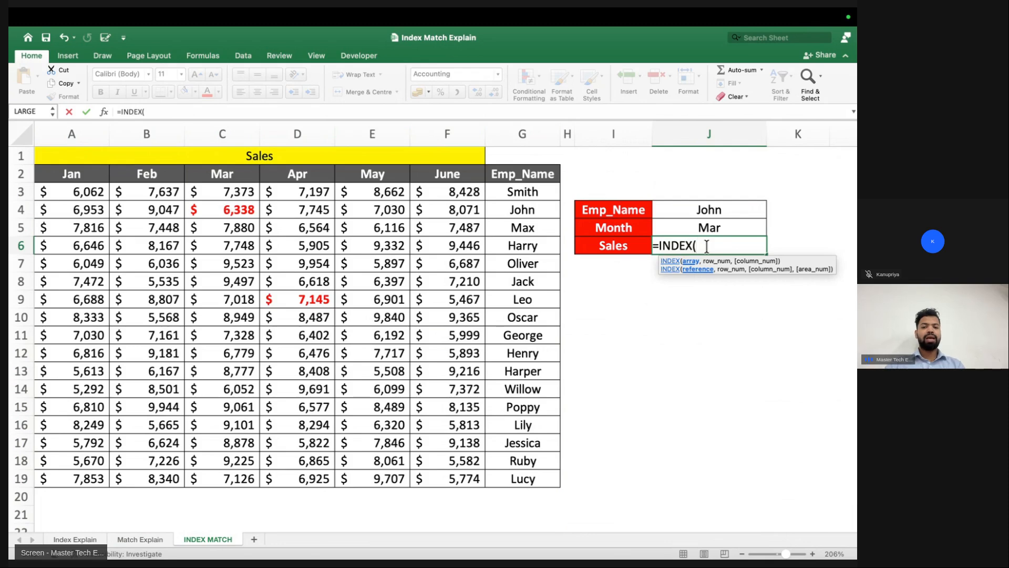
click(79, 177)
drag(79, 177, 517, 473)
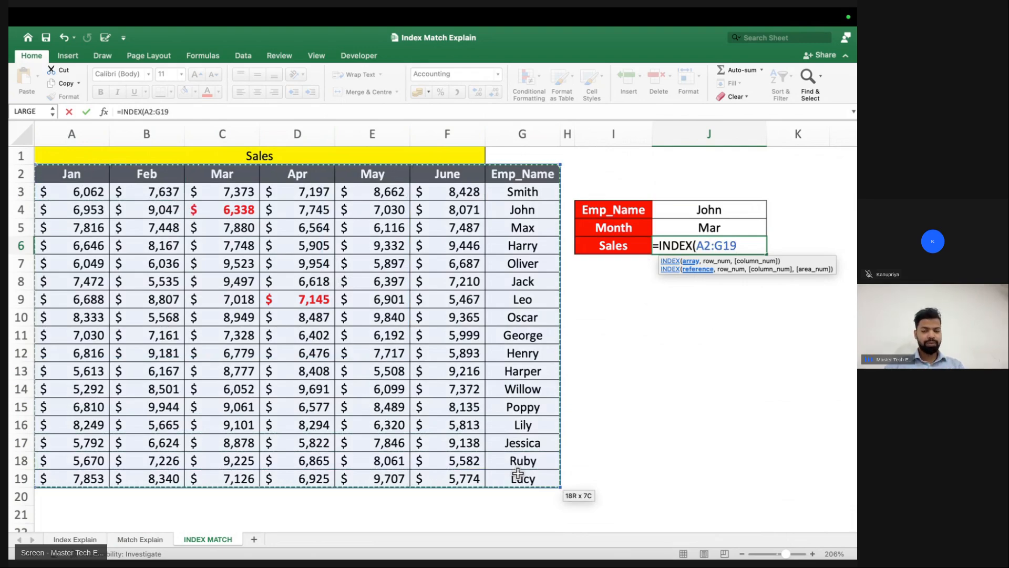
- Add MATCH(J4,G2:G19,0) as the row number argument of the INDEX formula
text(,m)
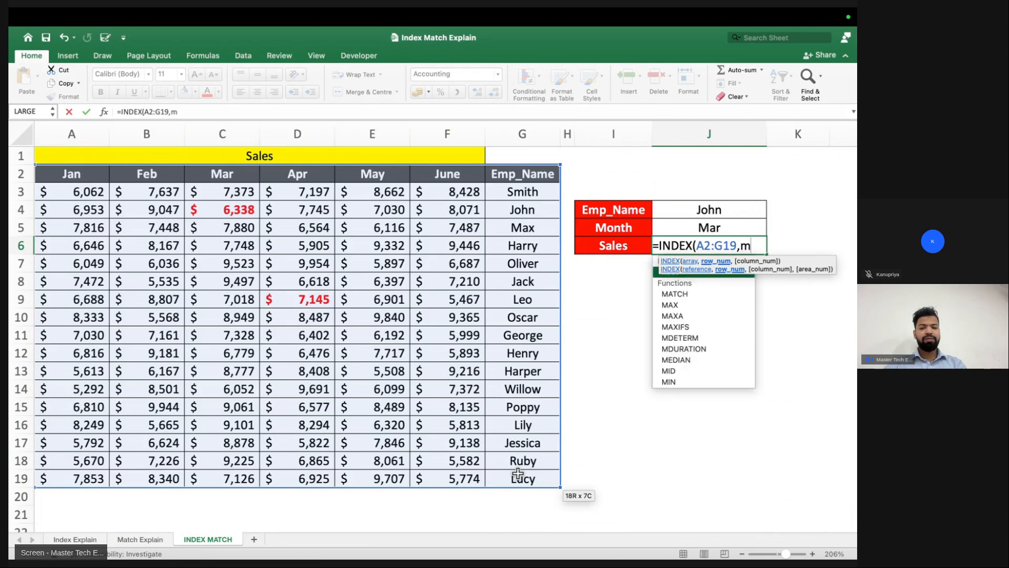
text(at)
key(Tab)
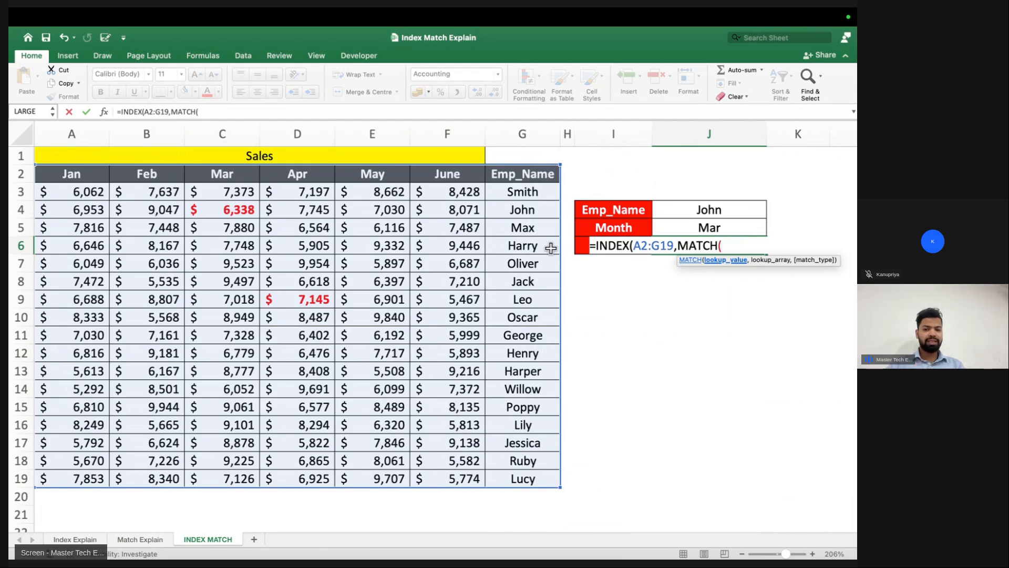
click(670, 209)
text(,)
drag(523, 174, 526, 473)
text(,)
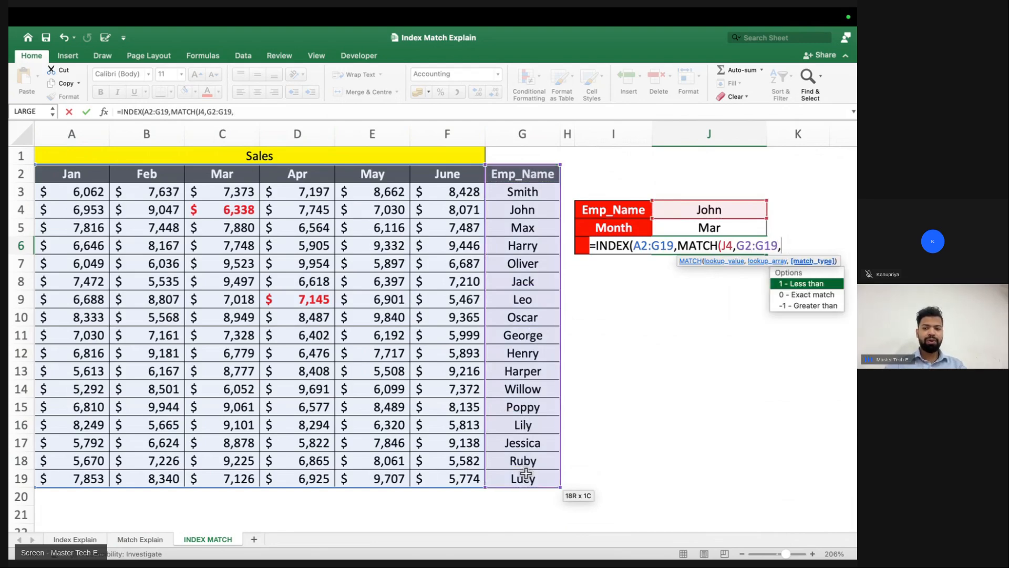
text(0))
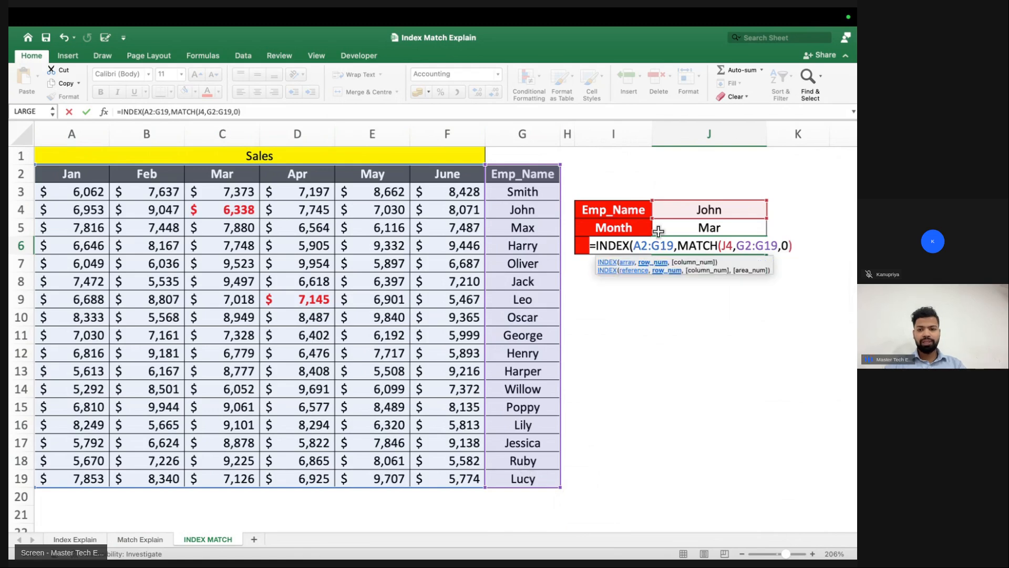
- Highlight the row-number MATCH portion of the J6 formula to point out its role
drag(677, 245, 803, 242)
click(804, 244)
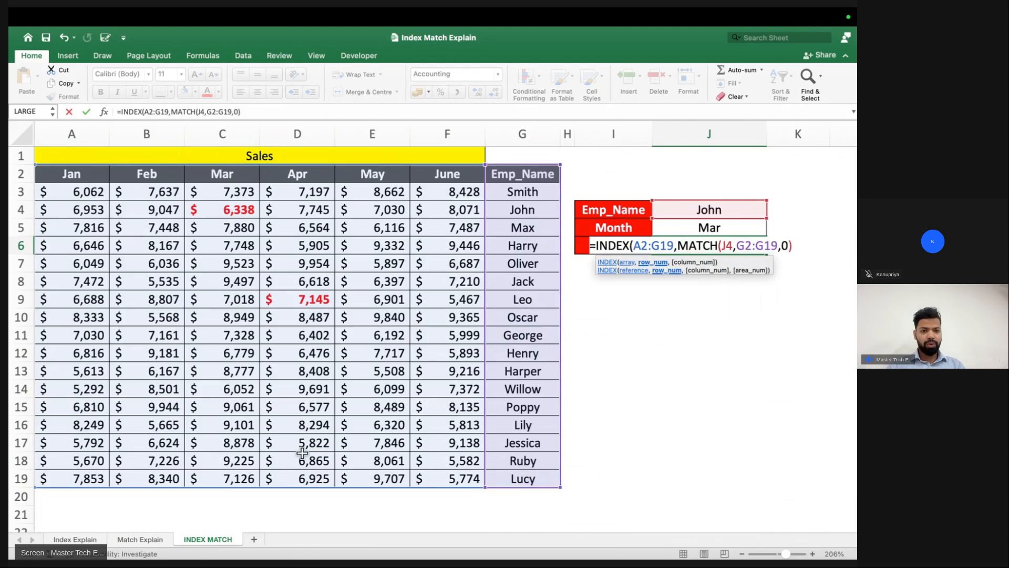
drag(677, 242, 797, 239)
click(799, 241)
- Add MATCH(J5,A2:G2,0) as the column number argument and commit the INDEX MATCH formula in J6
text(,)
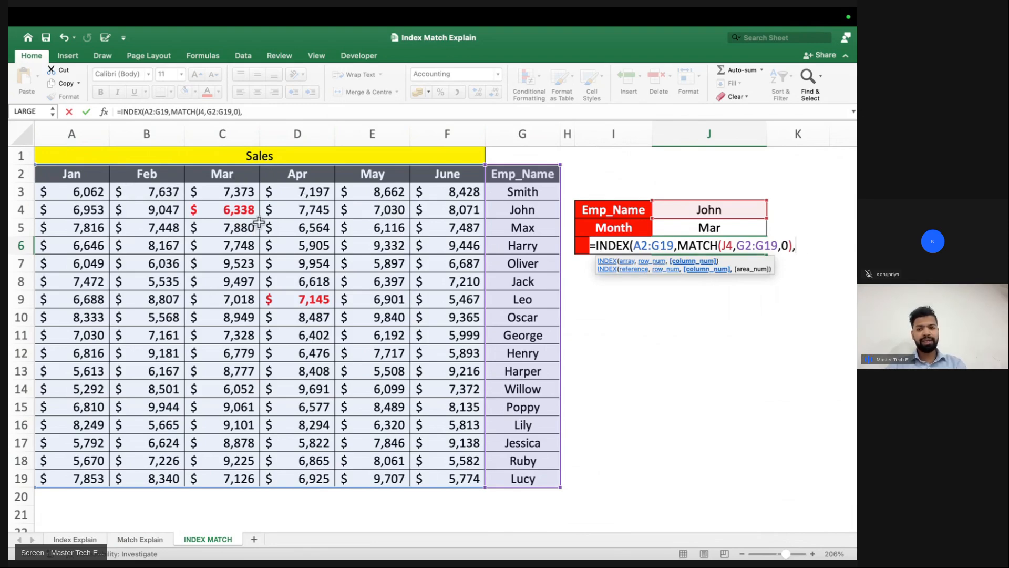
text(mat)
key(Tab)
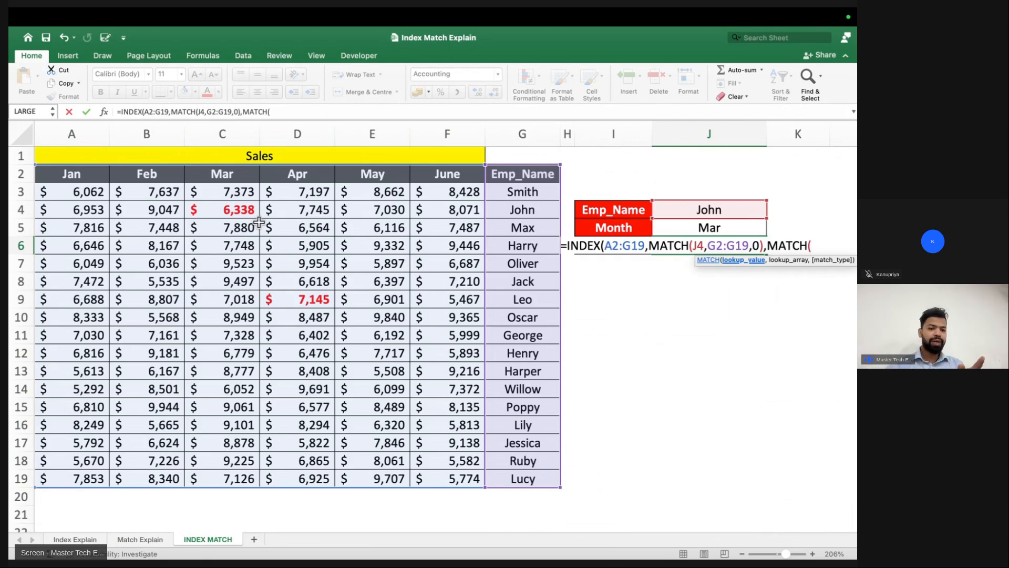
click(681, 229)
text(,)
drag(65, 172, 496, 172)
text(,)
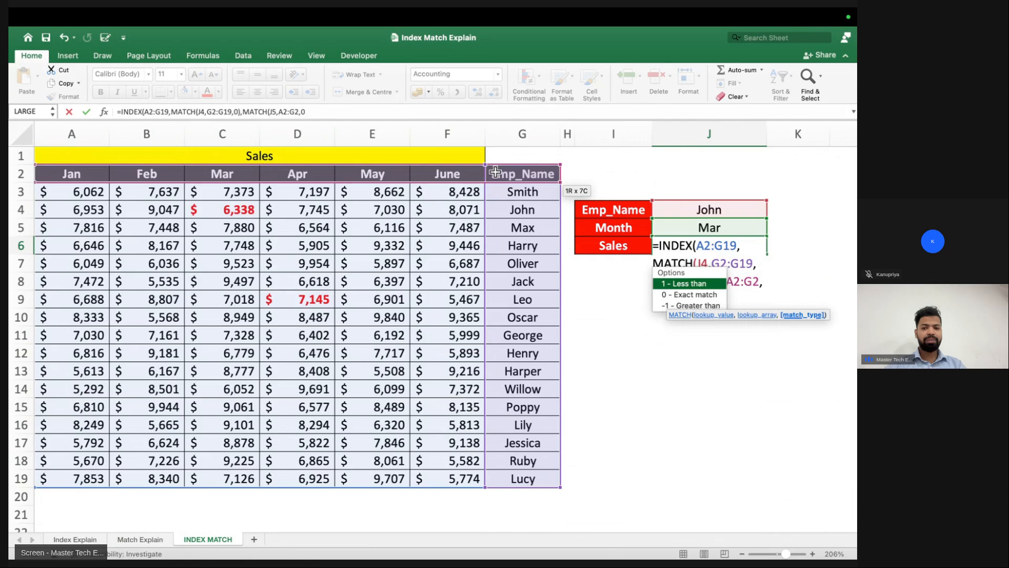
text(0))
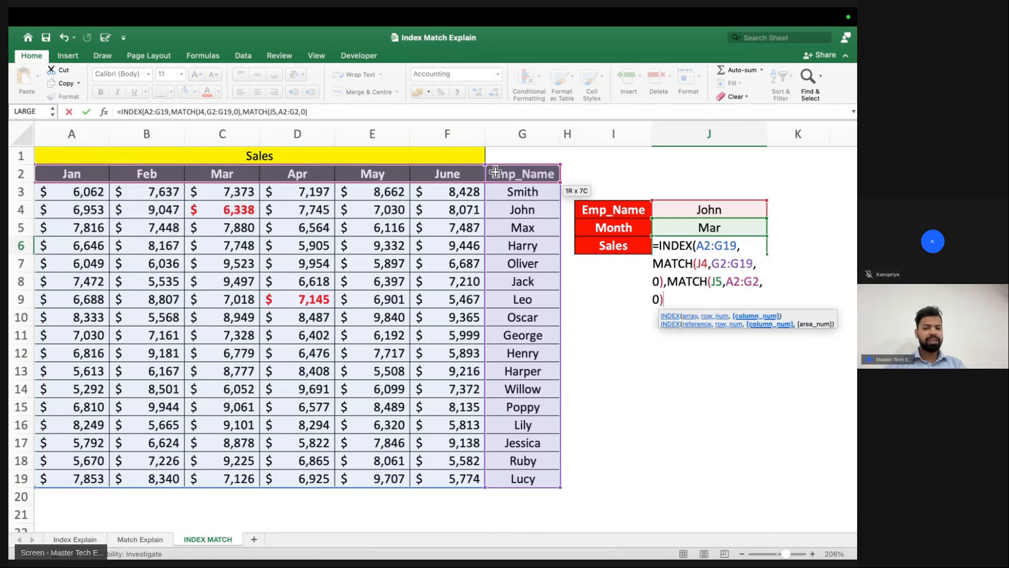
text())
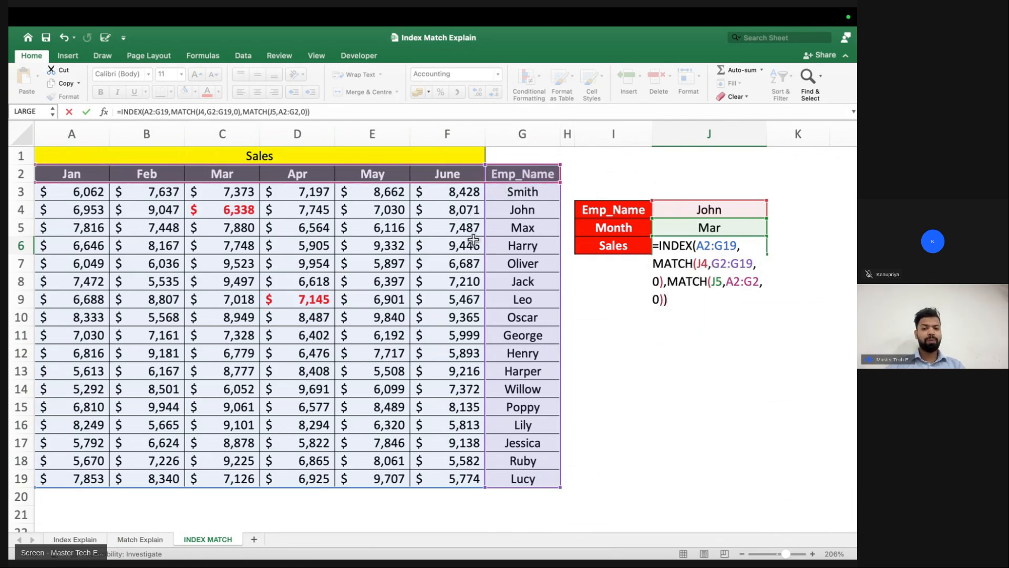
key(Return)
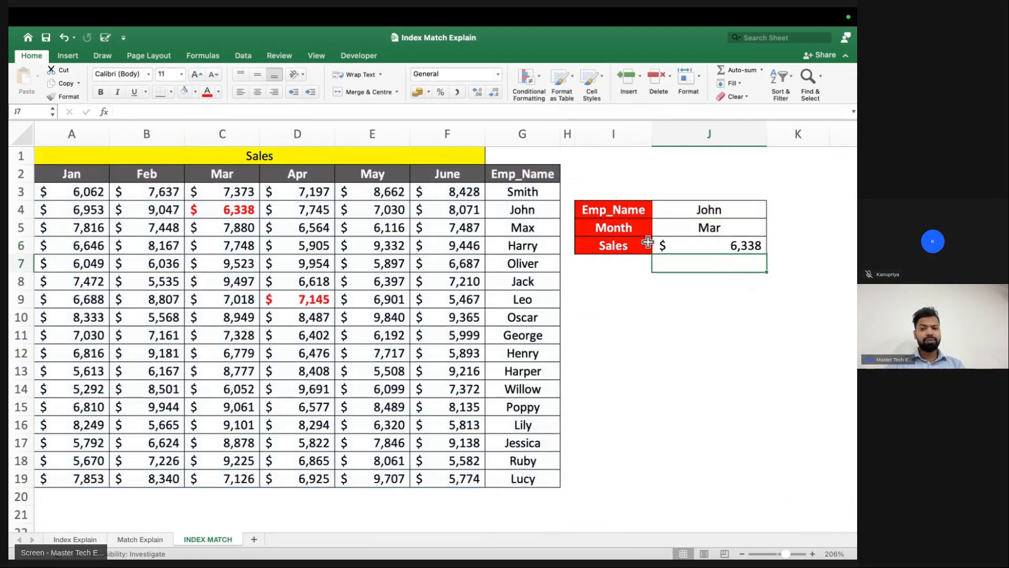
- Trace the lookup by highlighting the employee's row 4 and the Mar column down to row 19
click(682, 213)
drag(535, 176, 12, 206)
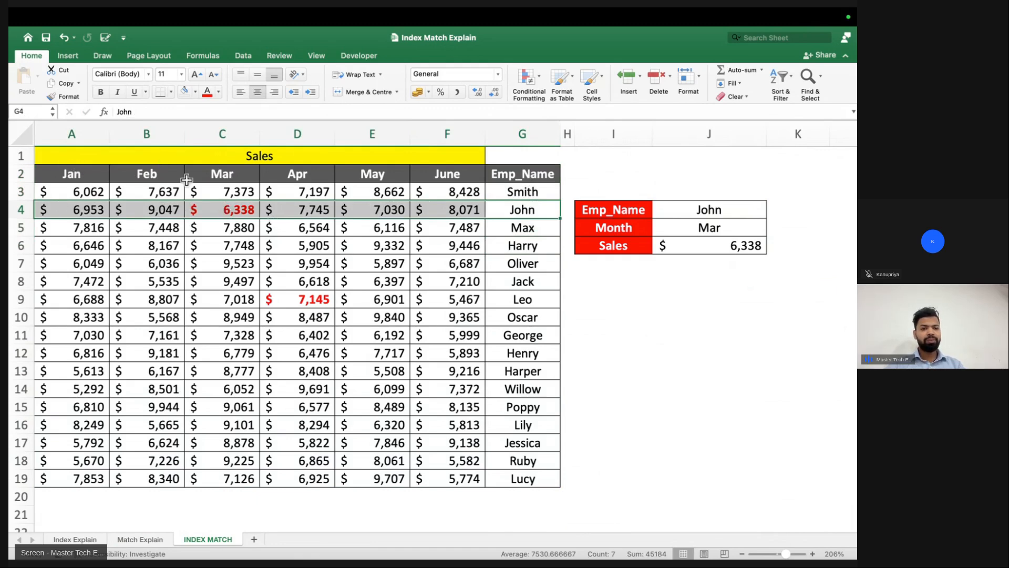
drag(198, 171, 198, 514)
click(546, 216)
drag(545, 215, 69, 207)
click(201, 216)
drag(217, 159, 221, 425)
drag(231, 182, 233, 486)
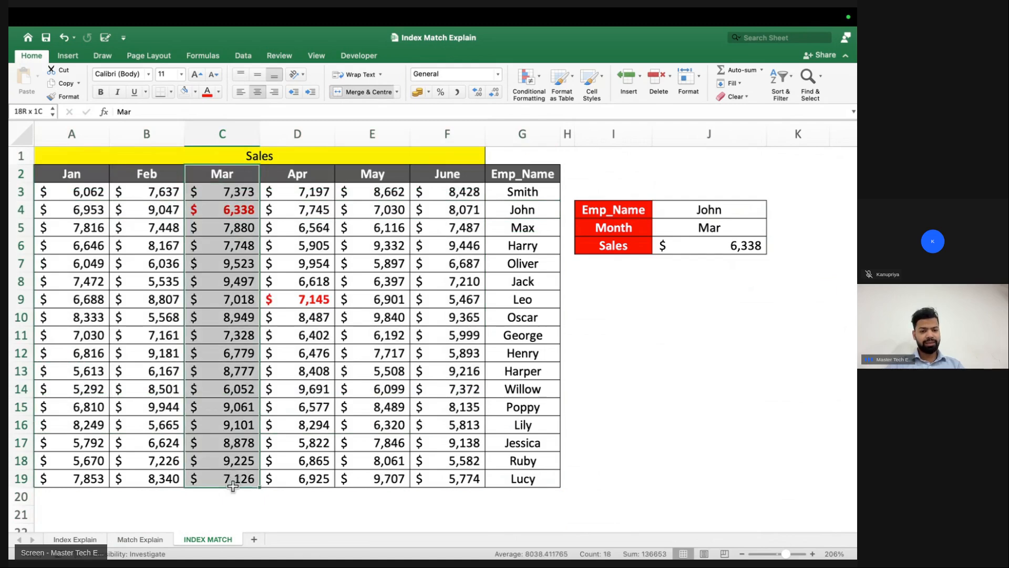
- Set Emp_Name in J4 to the employee listed in G7 and Month in J5 to June
click(693, 213)
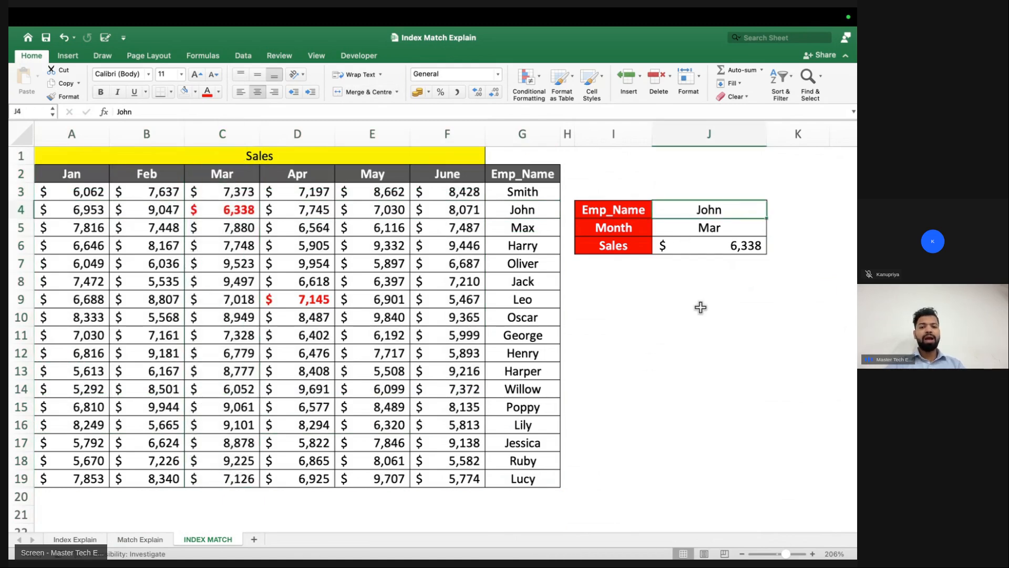
text(Oliver)
key(Return)
text(M)
key(BackSpace)
text(June)
key(Return)
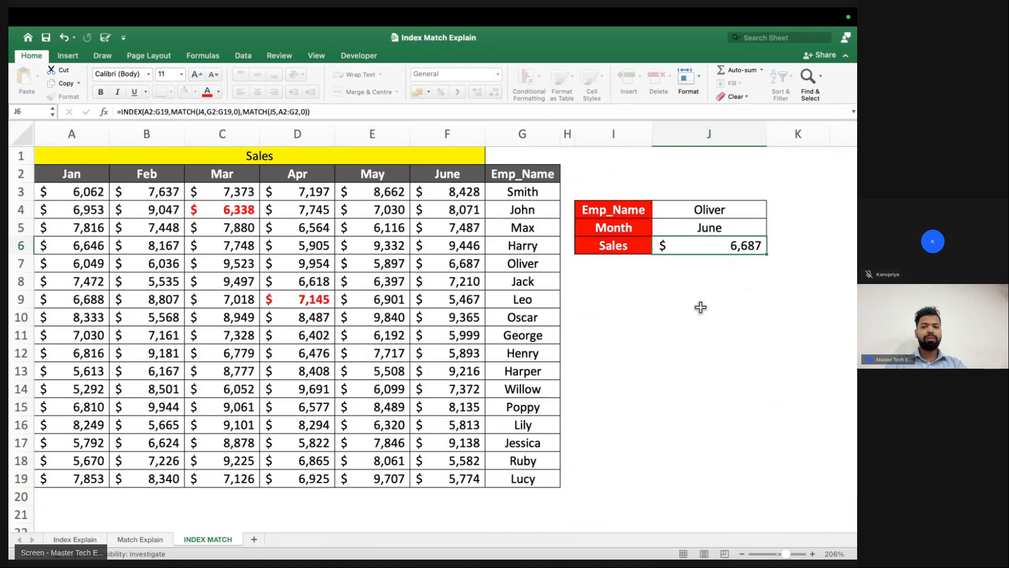
- Compare the chosen employee's June value in F7 with the Sales result in J6
click(710, 206)
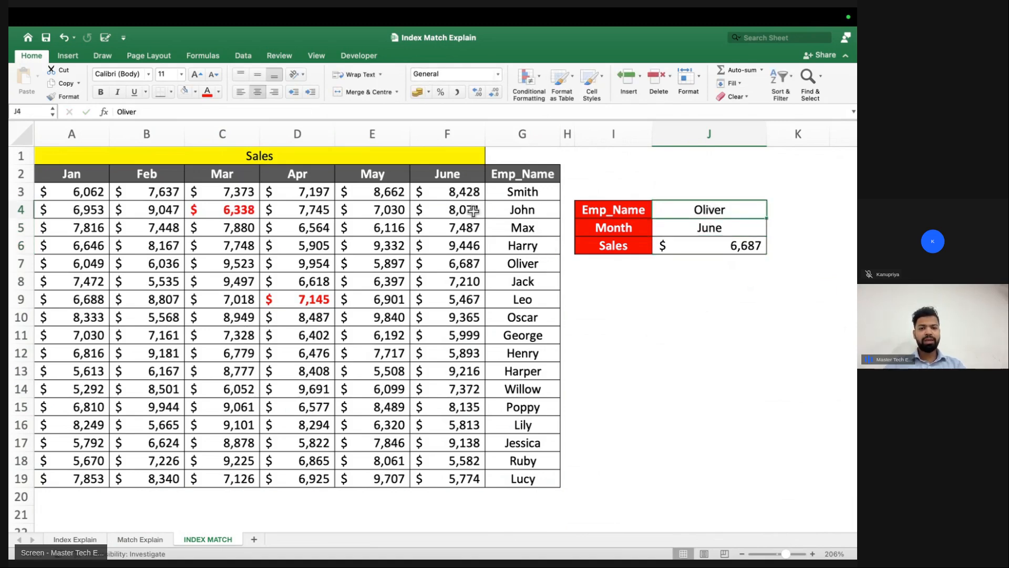
drag(518, 264, 465, 263)
click(465, 262)
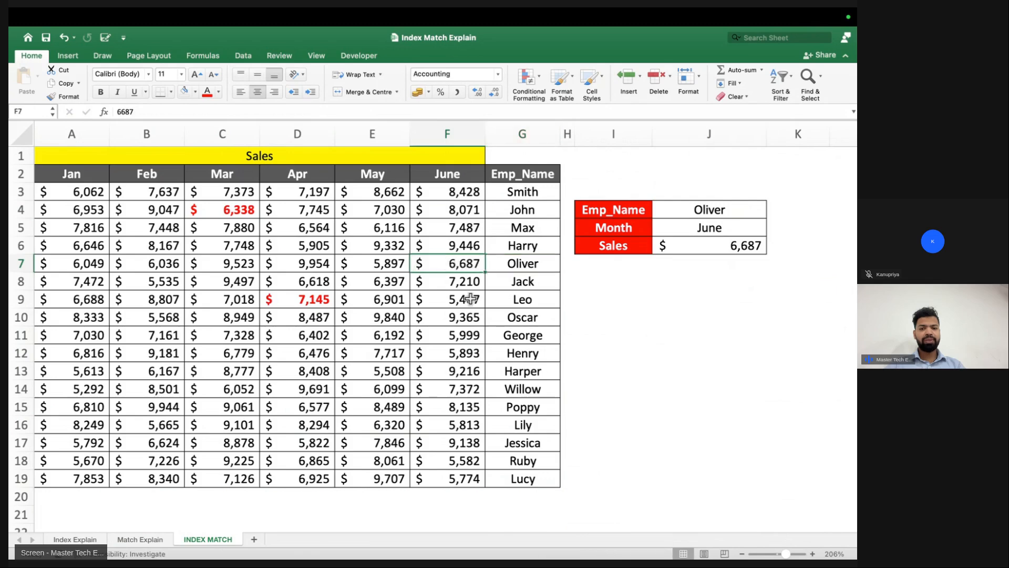
click(683, 247)
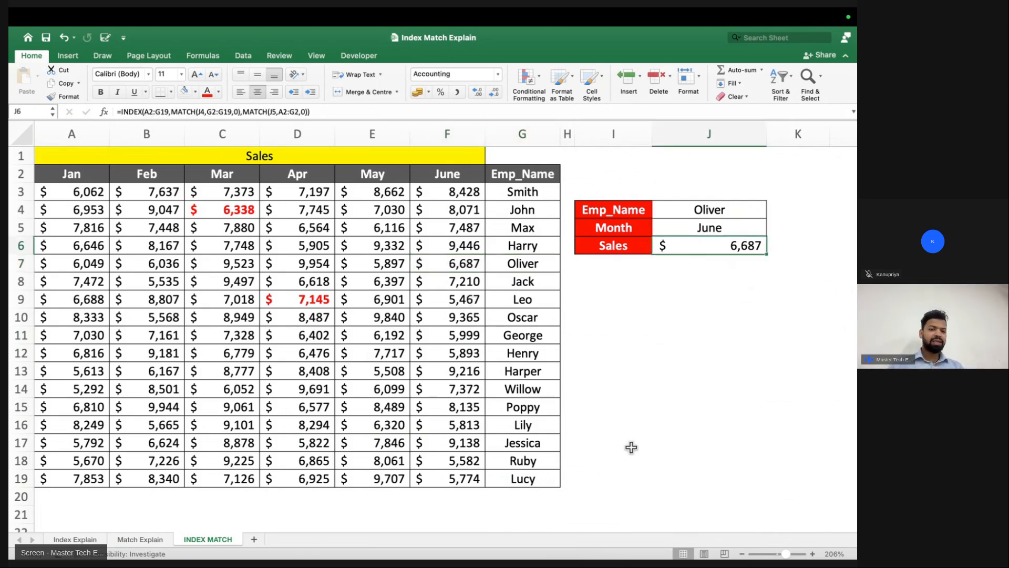
- Move the Emp_Name column from column G to in front of the Jan column
click(524, 139)
key(super+c)
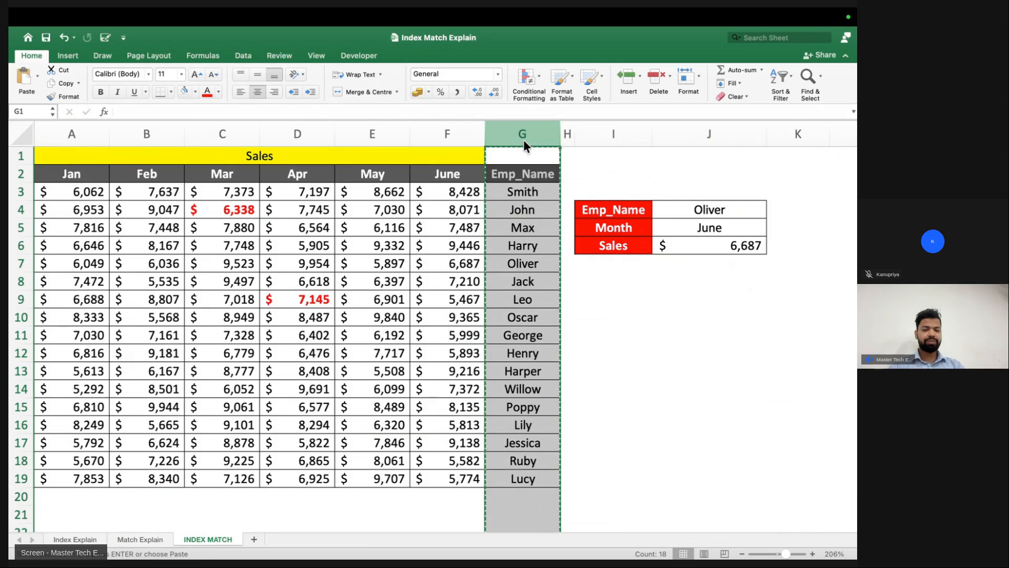
click(78, 134)
right_click(78, 131)
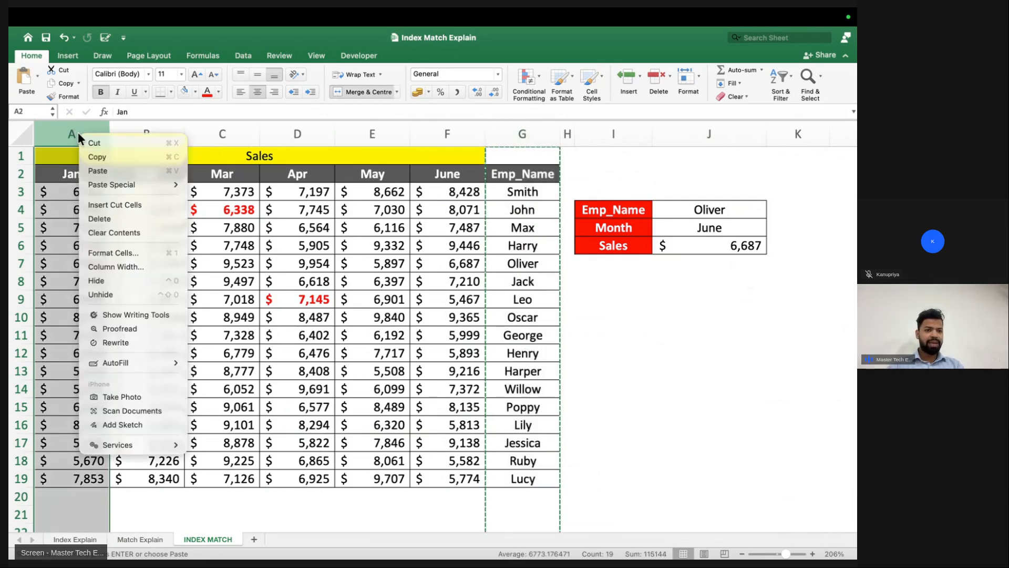
click(97, 203)
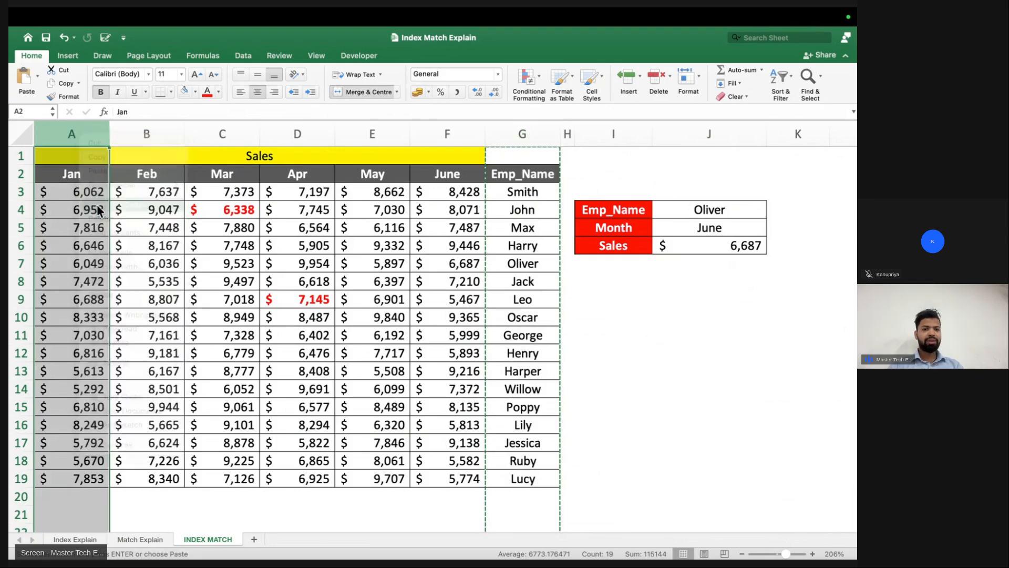
- Open the Sales formula in J6 to inspect its cell references, and close it without changes
click(691, 249)
double_click(690, 249)
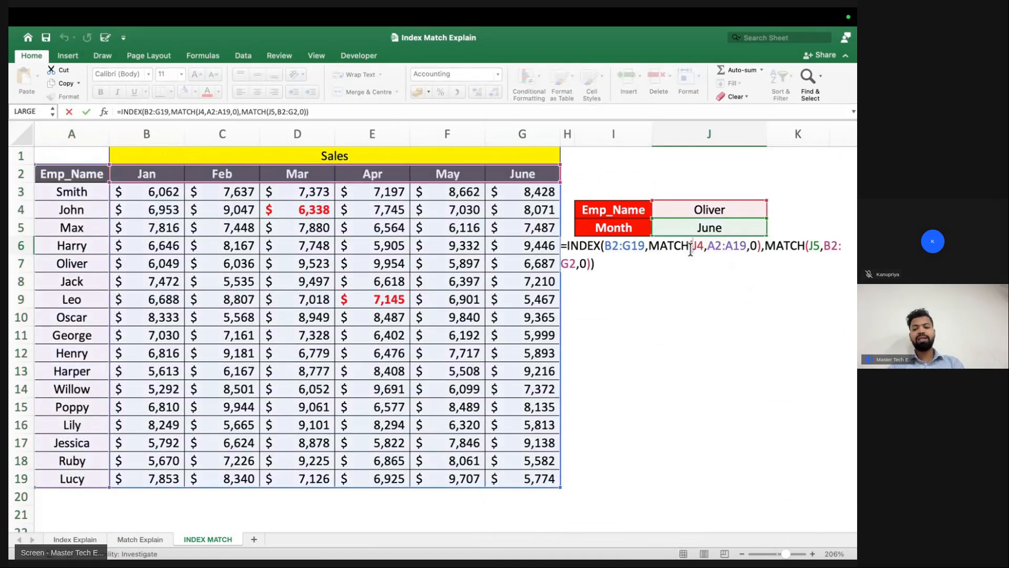
key(Return)
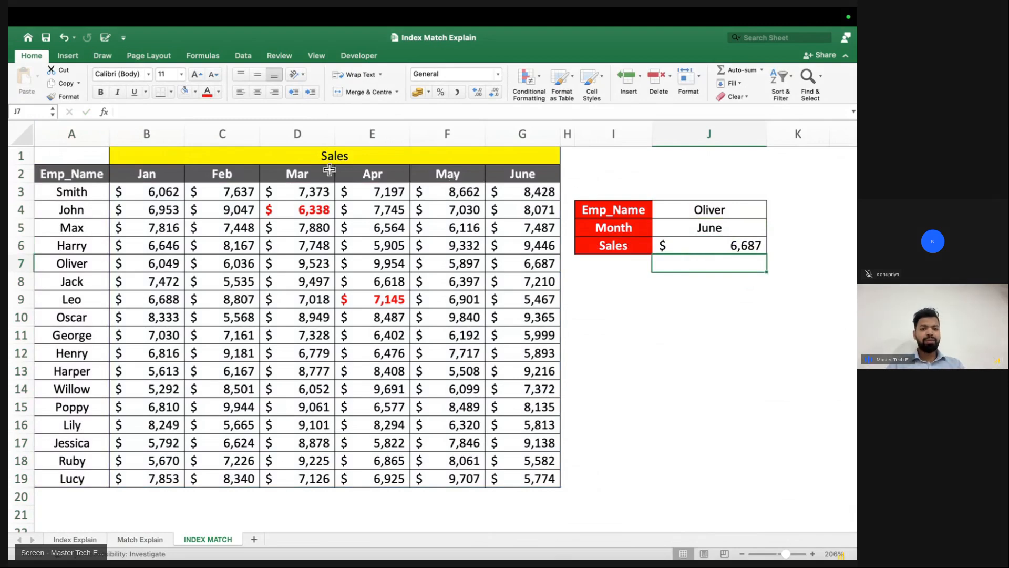
- Move the Emp_Name column from column A to between the Feb and Mar columns
click(73, 136)
key(ctrl+c)
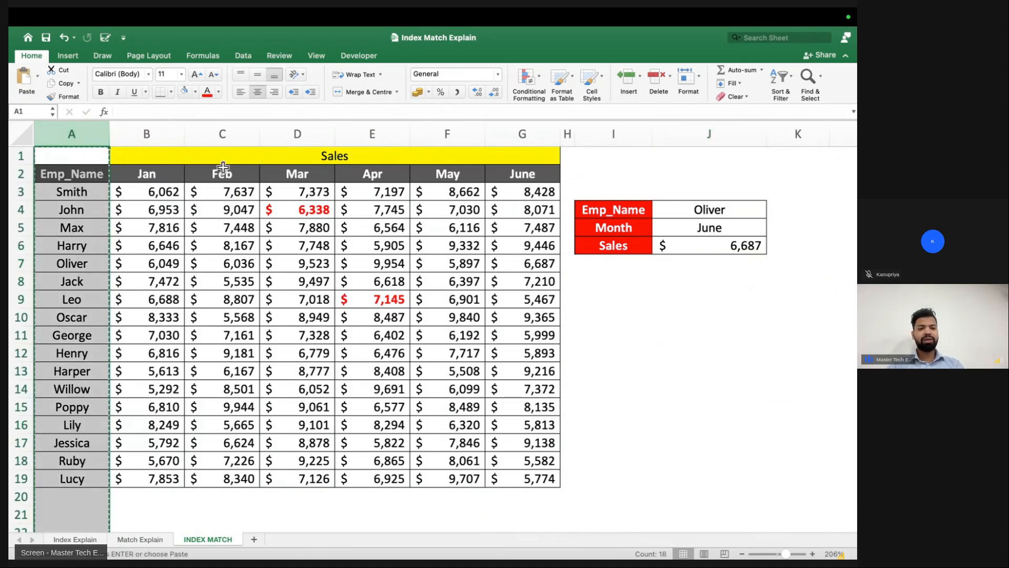
right_click(298, 136)
click(324, 209)
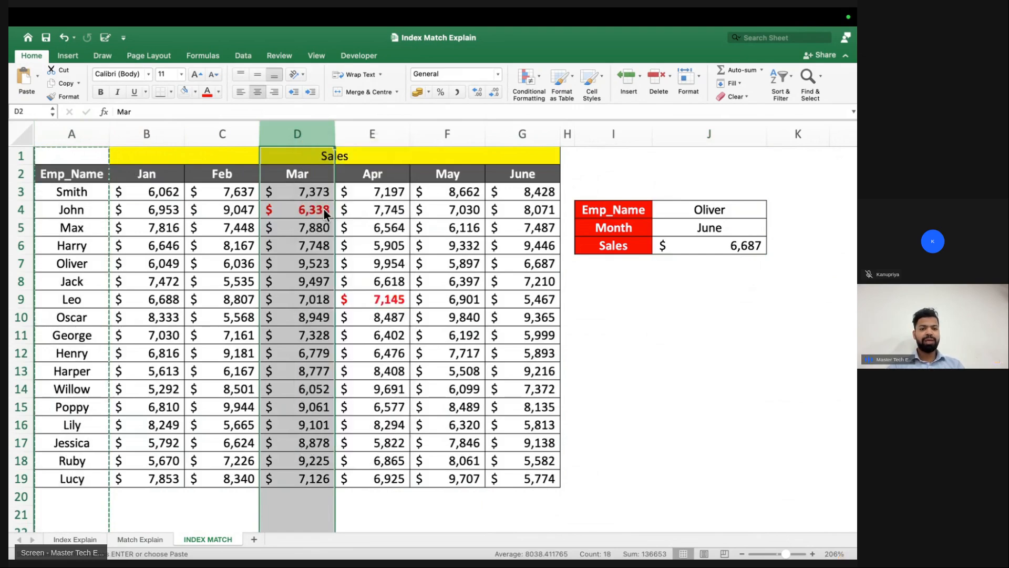
click(438, 232)
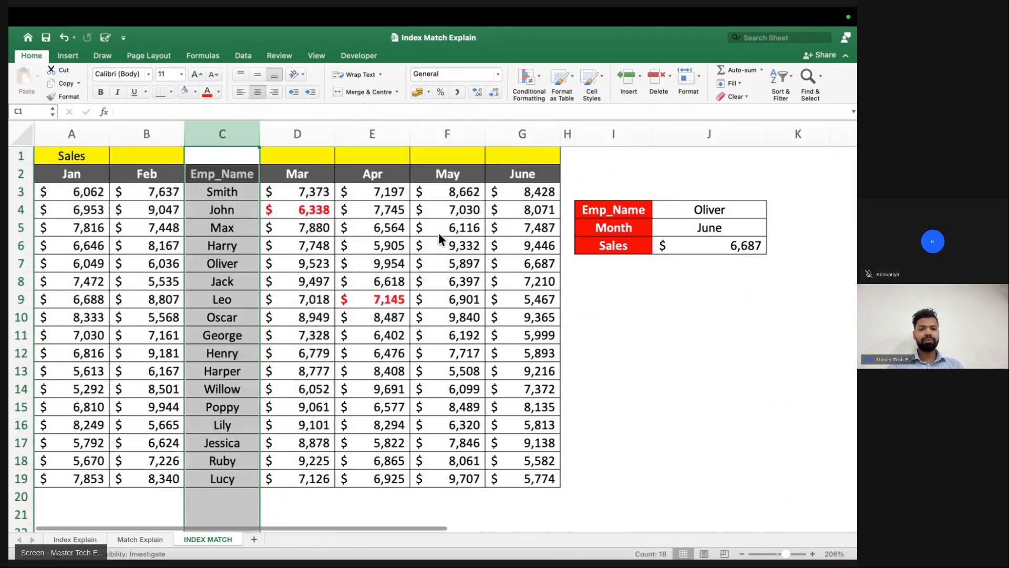
- Check the Sales formula in J6 and undo the last Emp_Name column move
click(687, 246)
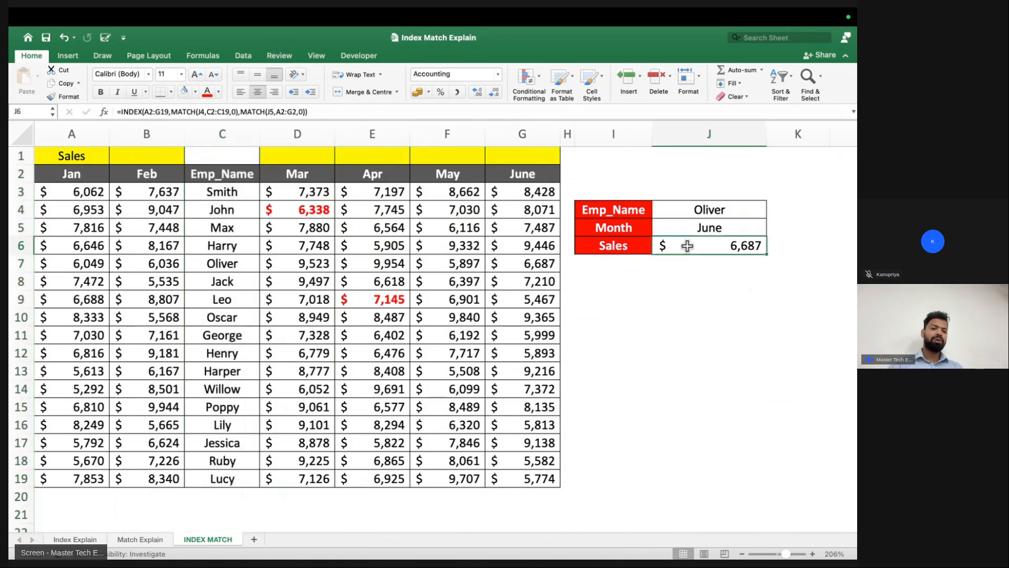
key(super+z)
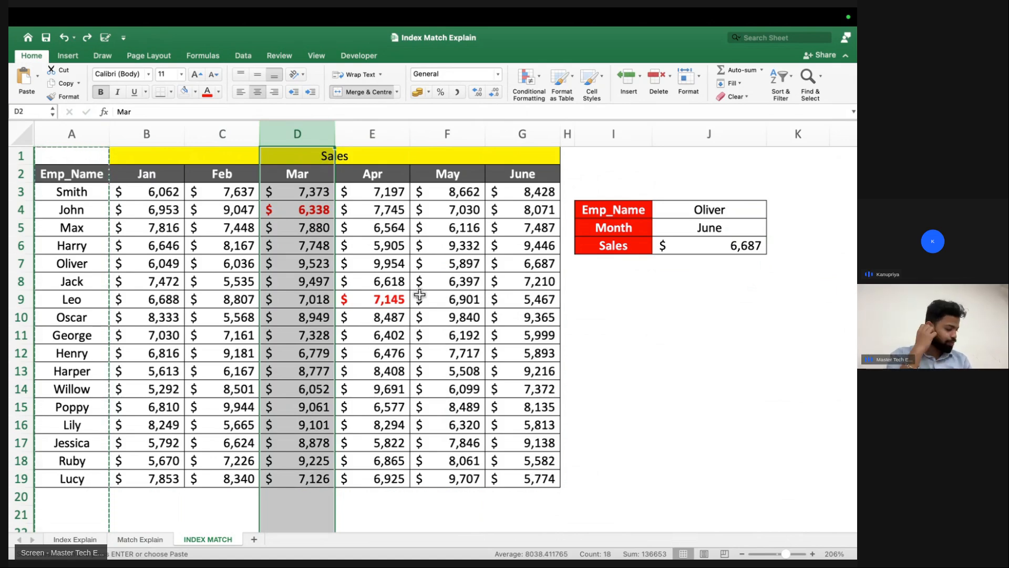
- Shade row 3 and the Mar column D light blue to highlight where they cross
key(XF86AudioRaiseVolume)
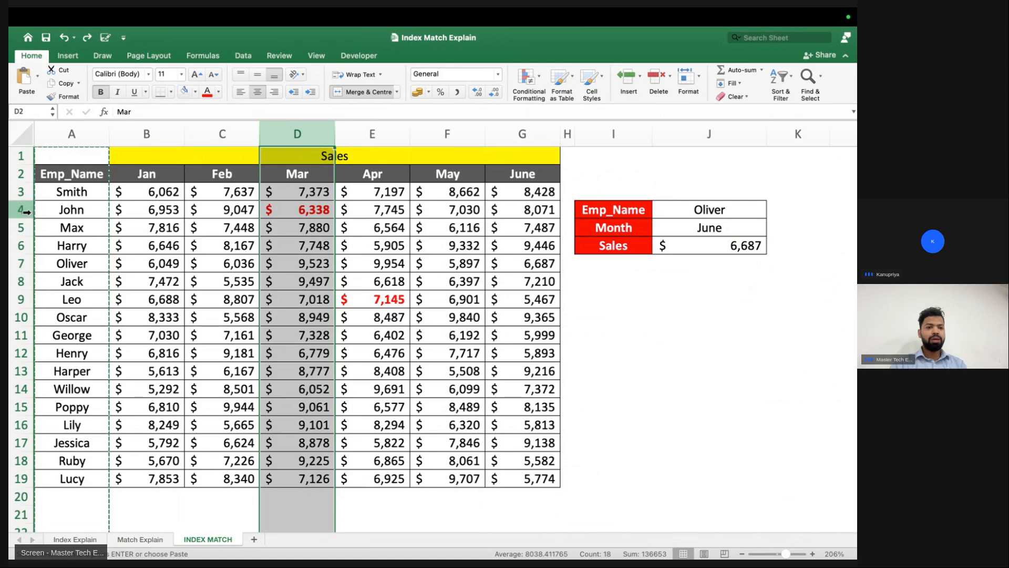
click(24, 192)
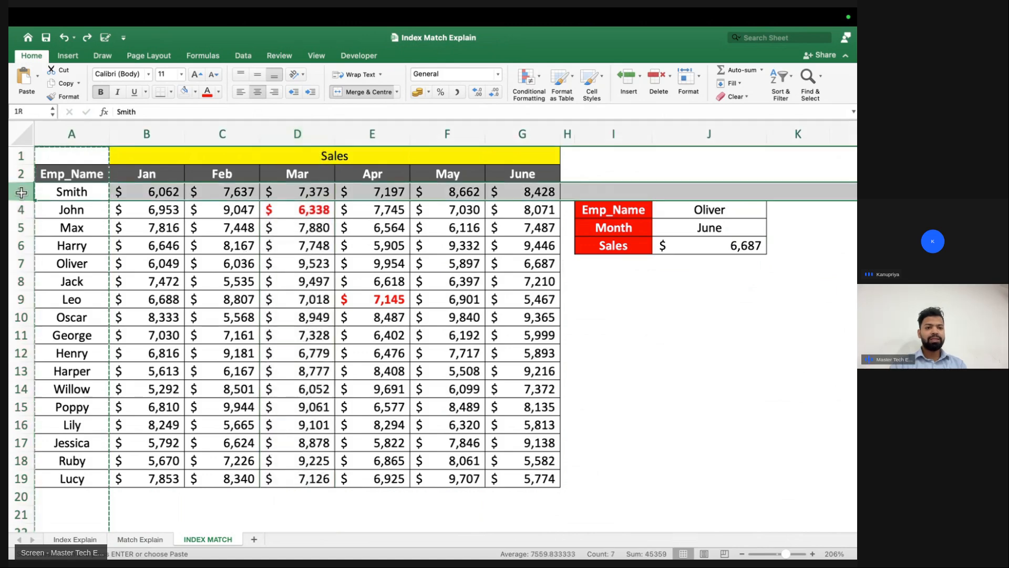
click(195, 92)
click(226, 162)
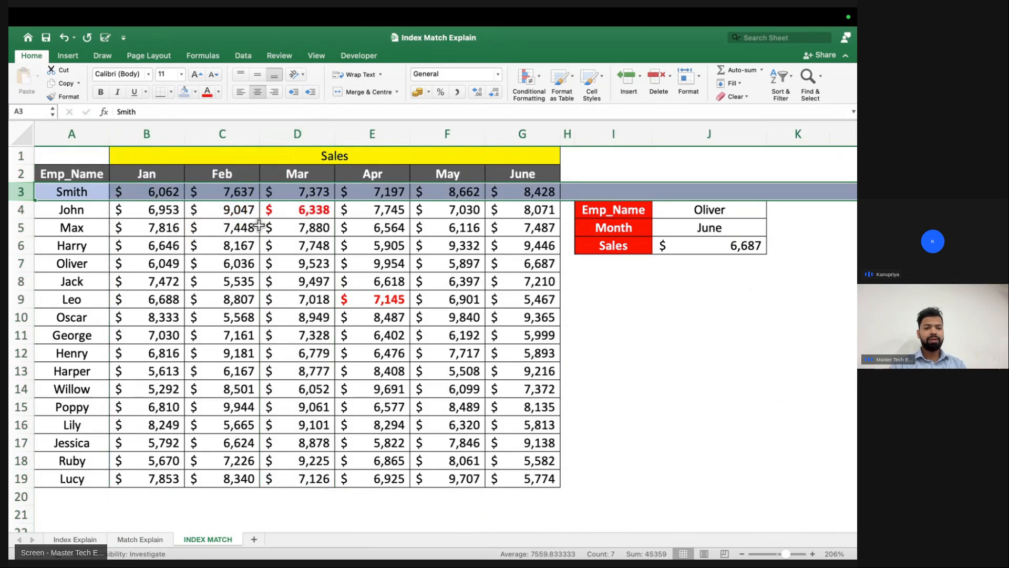
click(174, 136)
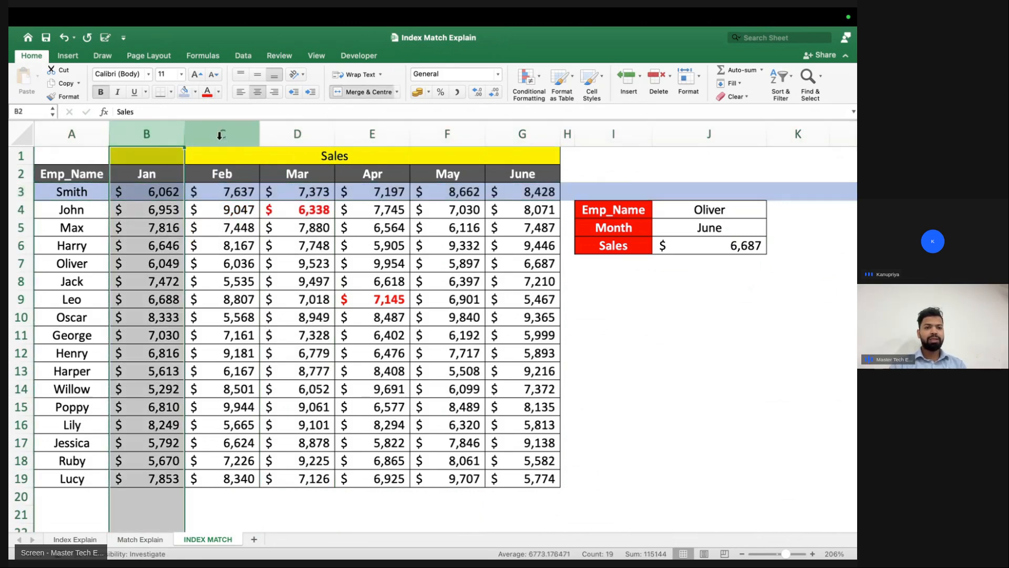
click(295, 134)
click(188, 92)
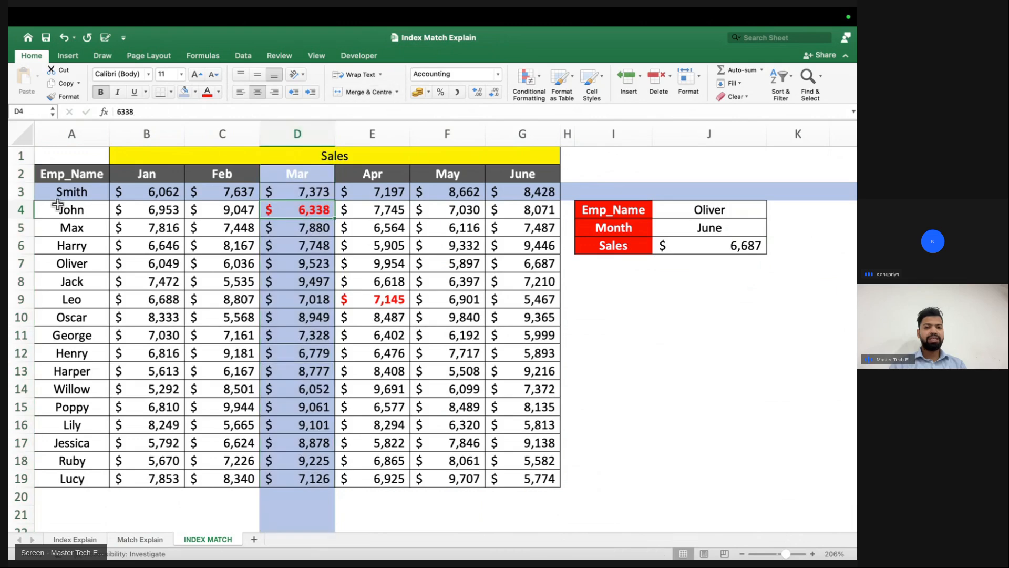
- Format the value in D3, where the shaded row and column meet, as bold red
click(21, 192)
click(272, 196)
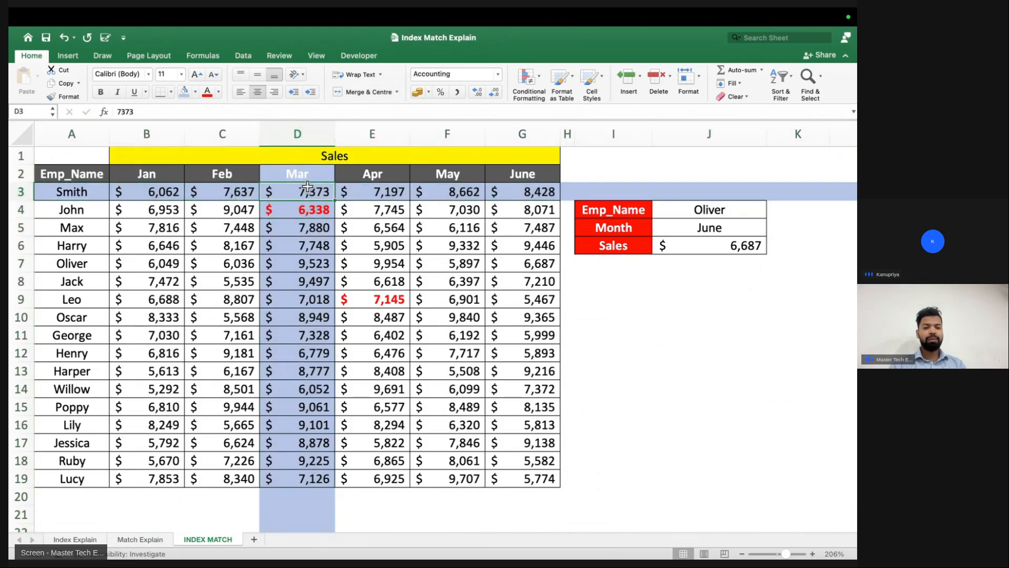
click(206, 93)
key(super+b)
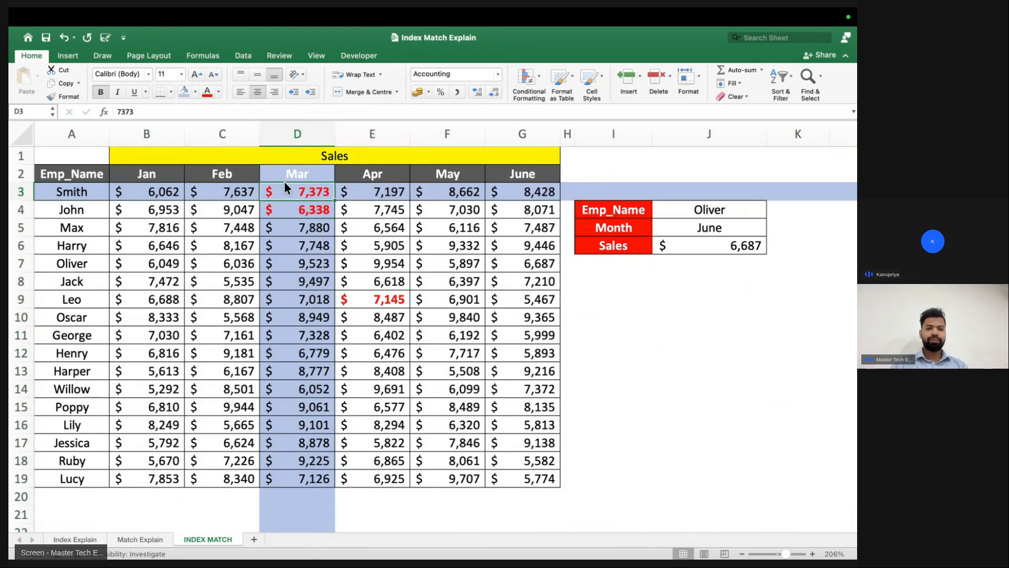
- Undo the bold red format of D3 and the light blue shading of row 3 and column D
key(super+z)
key(super+z)
key(super+z)
key(super+z)
click(349, 263)
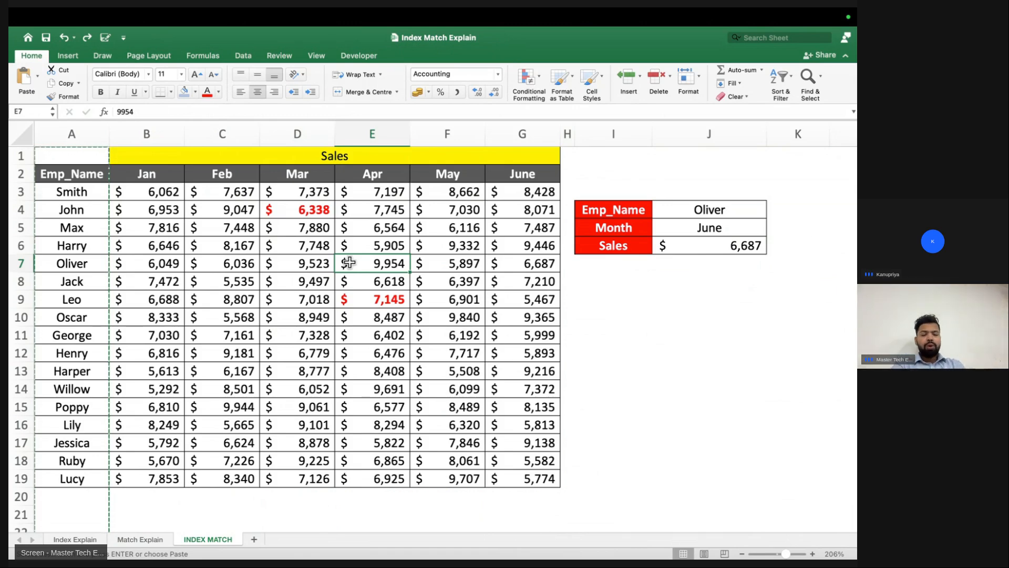
- Clear the Sales formula in J6 and begin a new INDEX formula with A2:G19 as its array
click(679, 201)
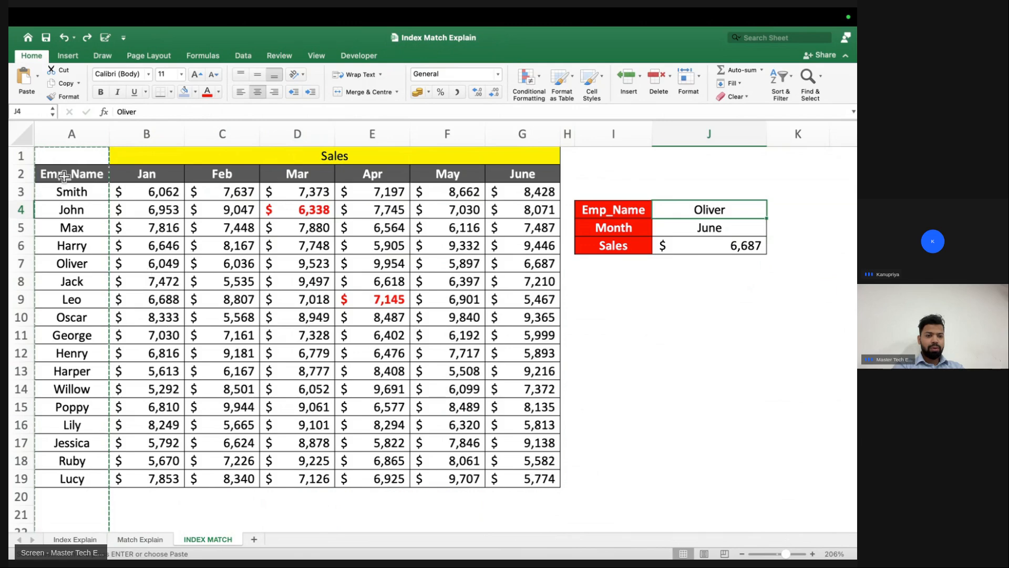
drag(64, 175, 96, 387)
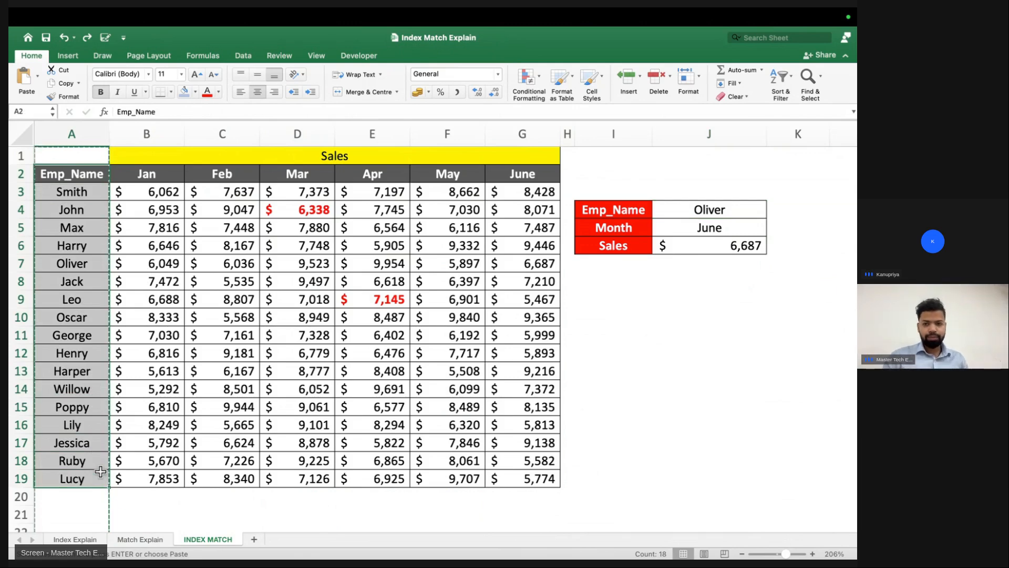
click(683, 249)
key(Delete)
text(=i)
key(BackSpace)
key(BackSpace)
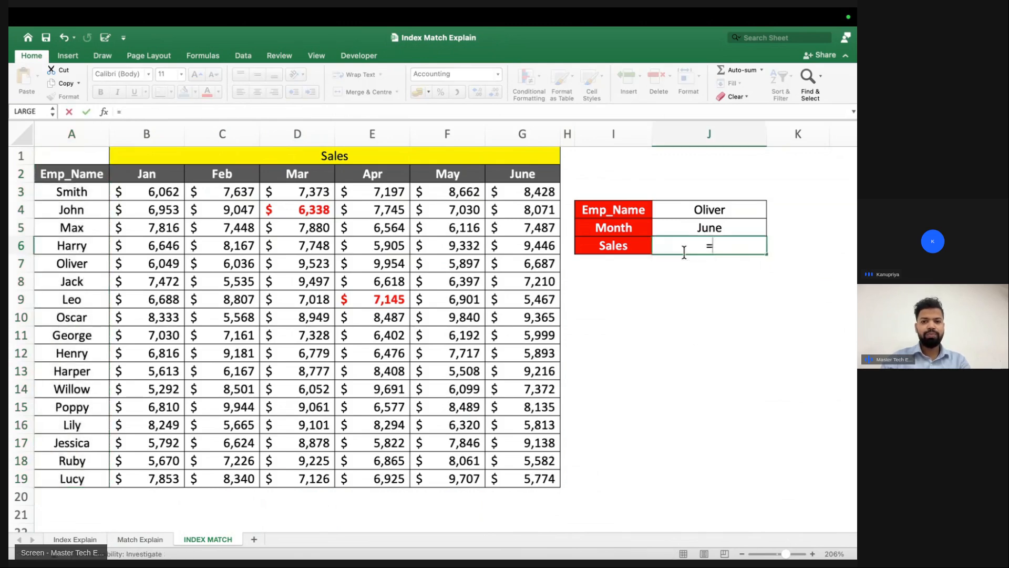
text(=INde)
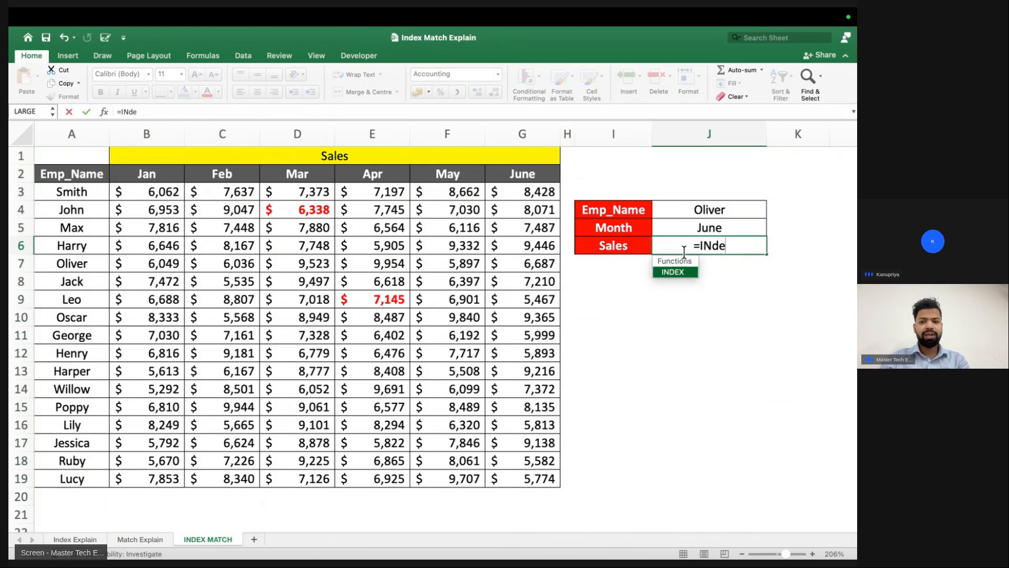
key(Tab)
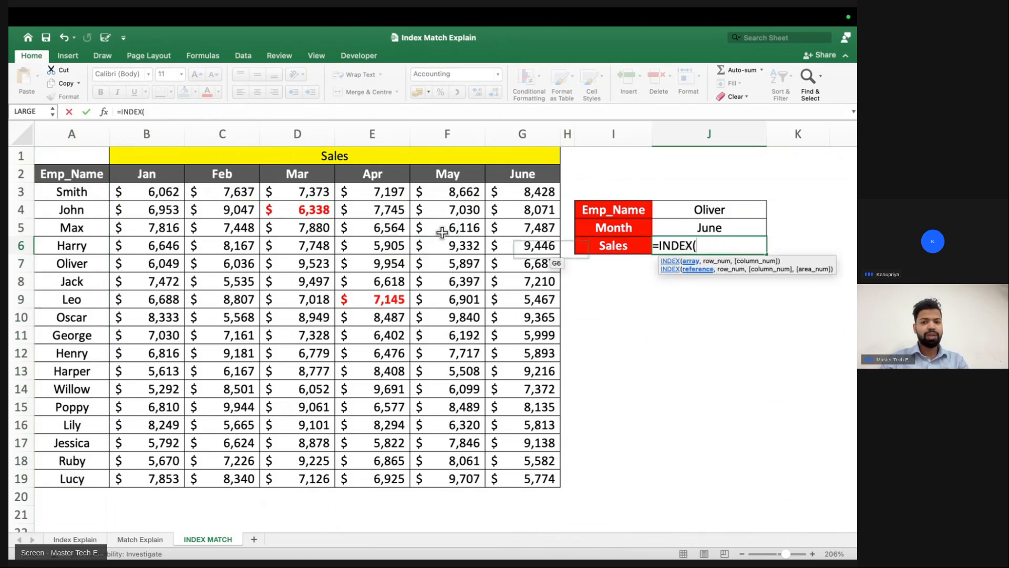
drag(73, 176, 518, 475)
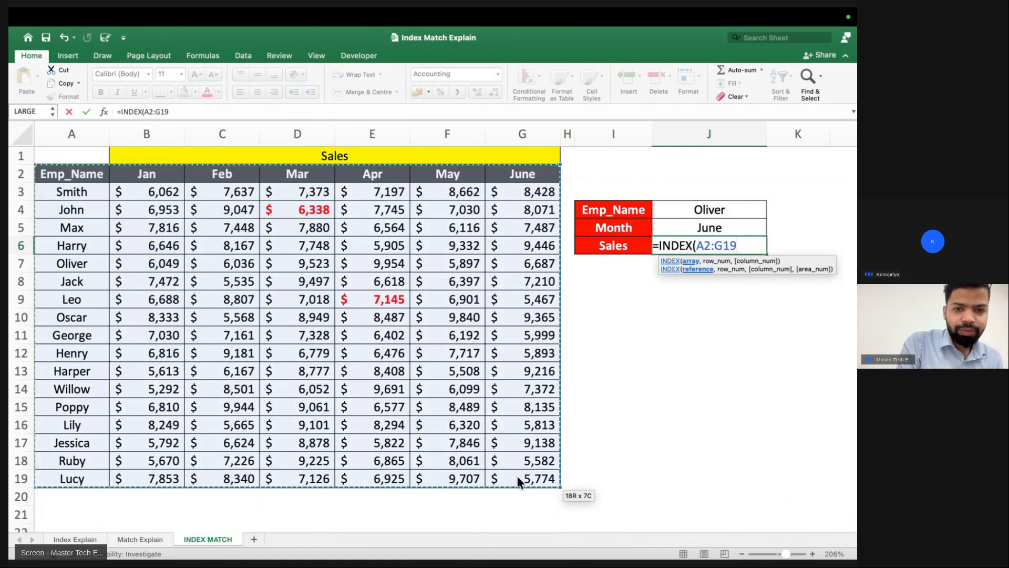
- Add a row-number MATCH to the INDEX formula that looks up J4 in A2:A19 with match type 0
text(,ma)
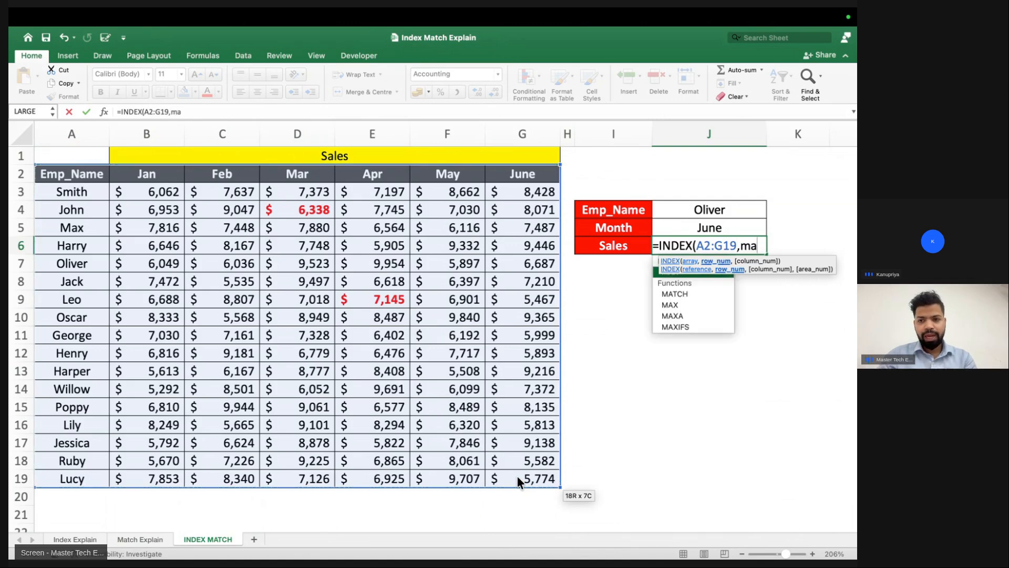
key(Tab)
click(692, 211)
text(,)
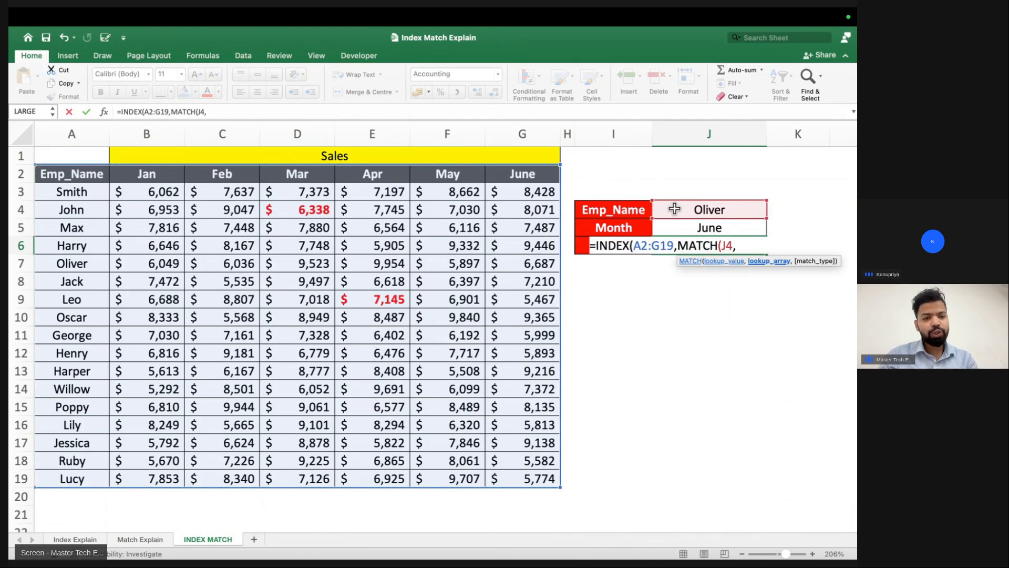
drag(73, 177, 73, 472)
text(,0)
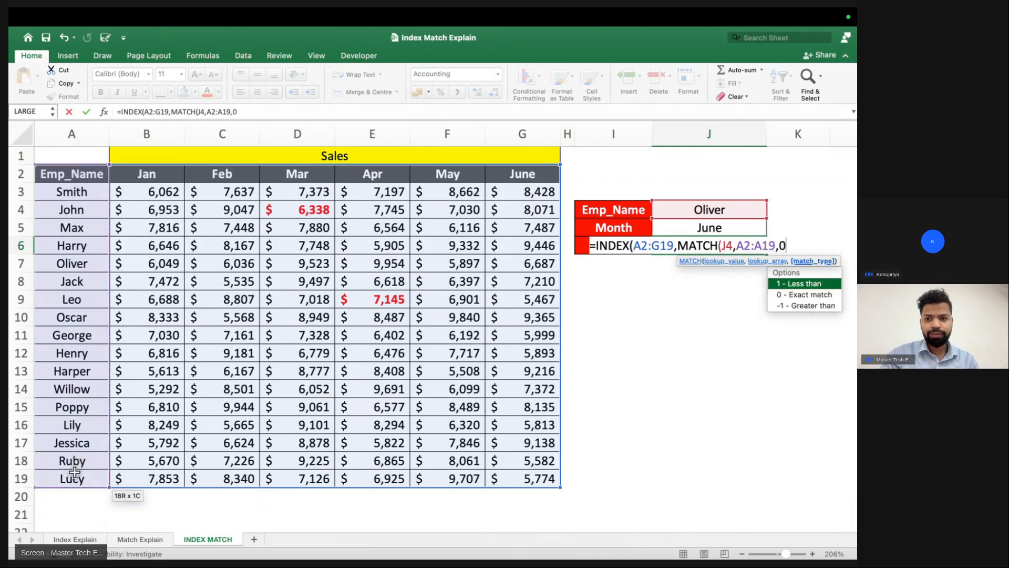
- Add a column-number MATCH that looks up J5 in the headers A2:G2 with exact match, and close the INDEX formula
text(),mat)
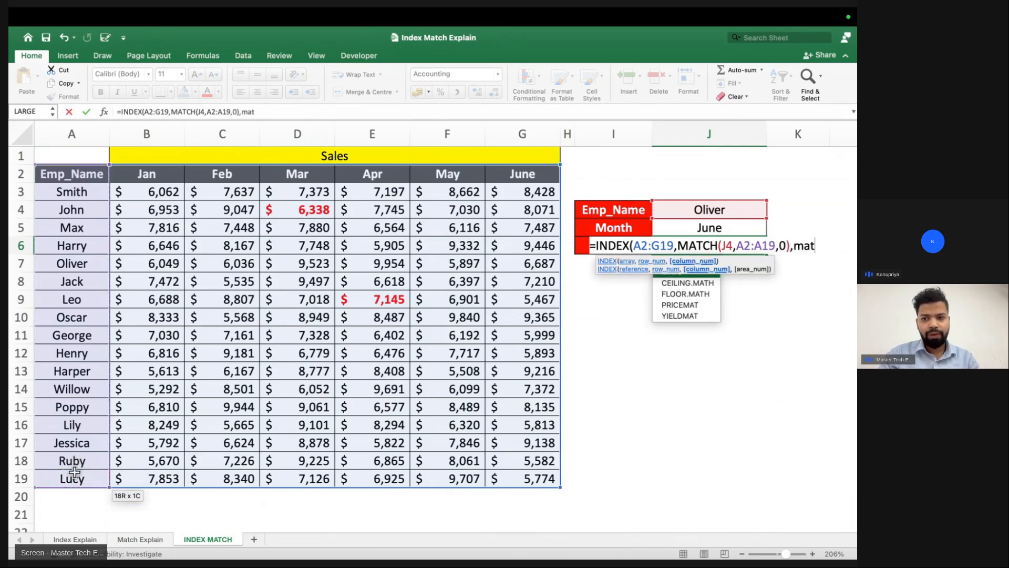
key(Tab)
click(674, 230)
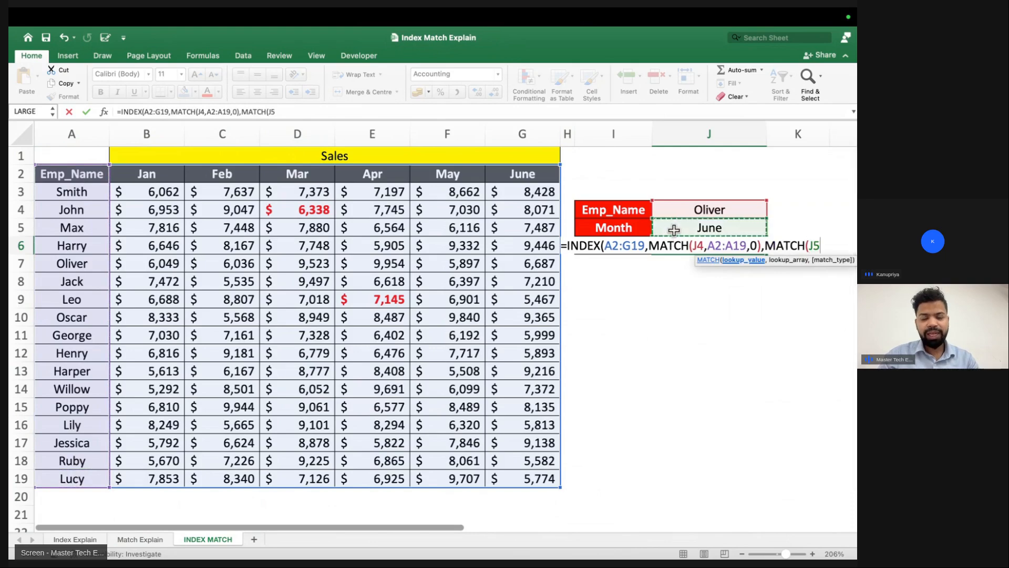
text(,)
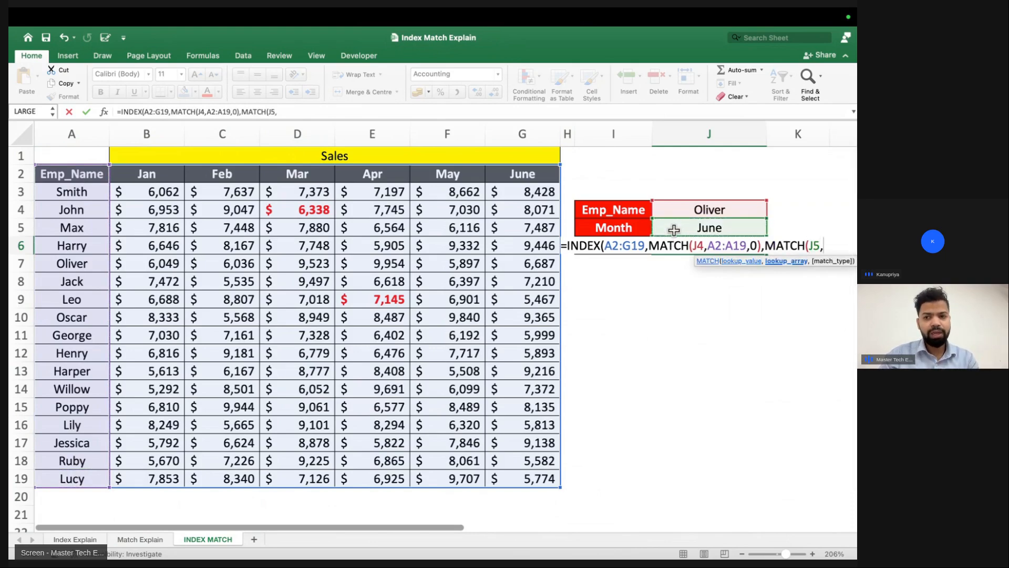
drag(53, 173, 554, 174)
text(,00)))
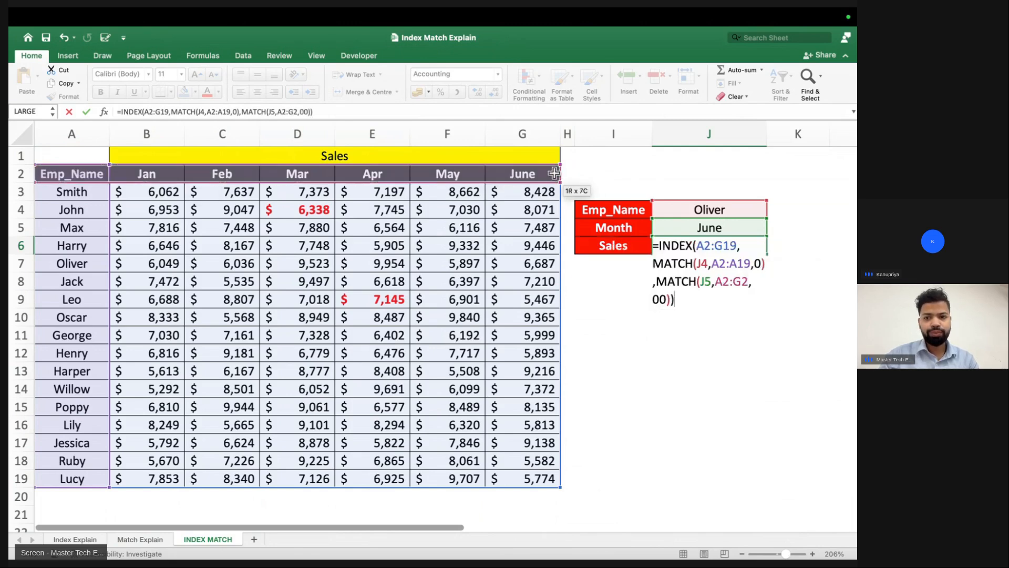
- Change the lookup Month in J5 to Feb
click(731, 228)
text(Ffeb)
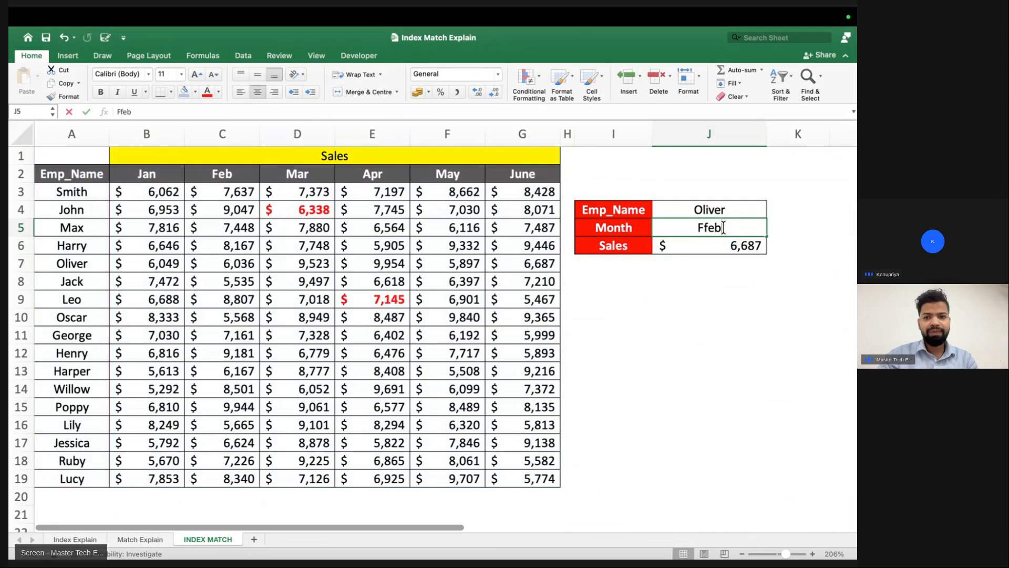
key(BackSpace)
key(BackSpace)
key(BackSpace)
text(eb)
key(Return)
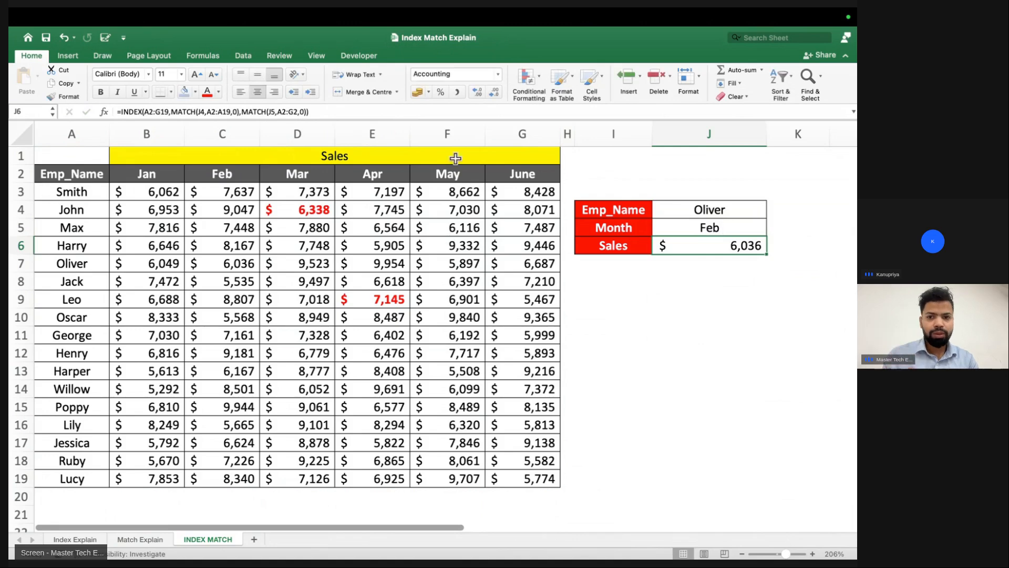
- Locate the looked-up employee's Feb sales in C7 and format that value as bold red
drag(76, 263, 214, 263)
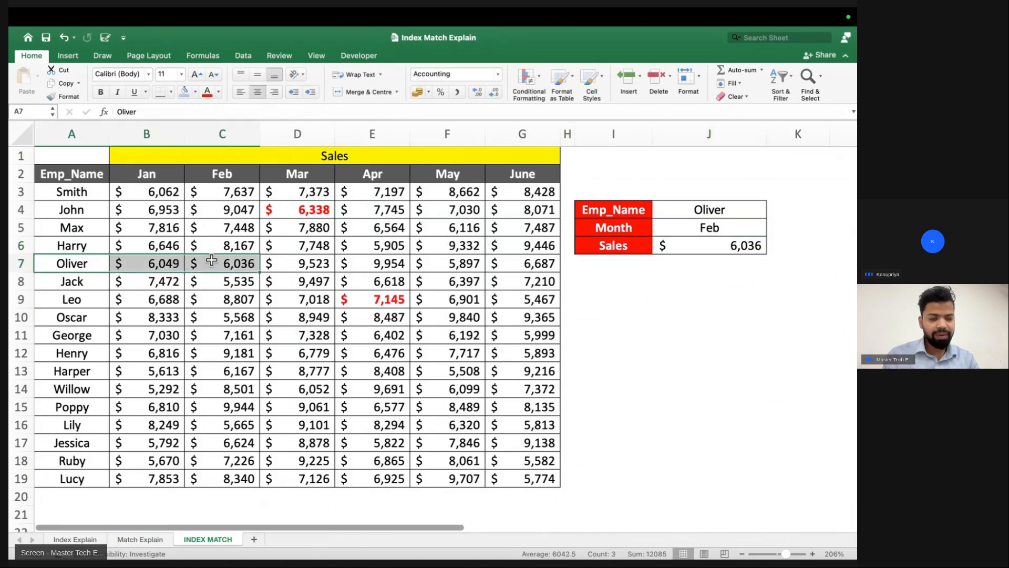
click(231, 267)
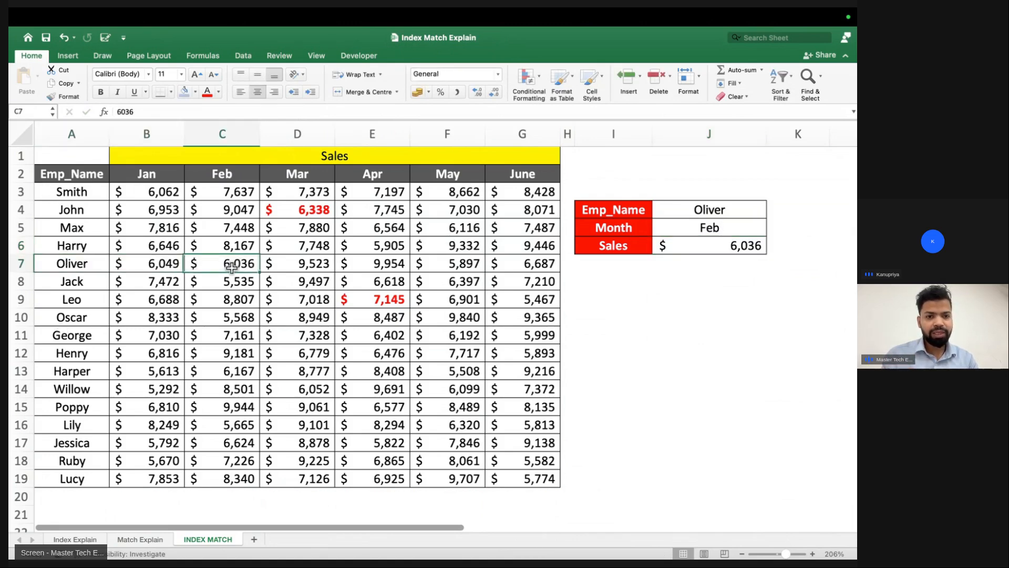
click(208, 92)
key(super+b)
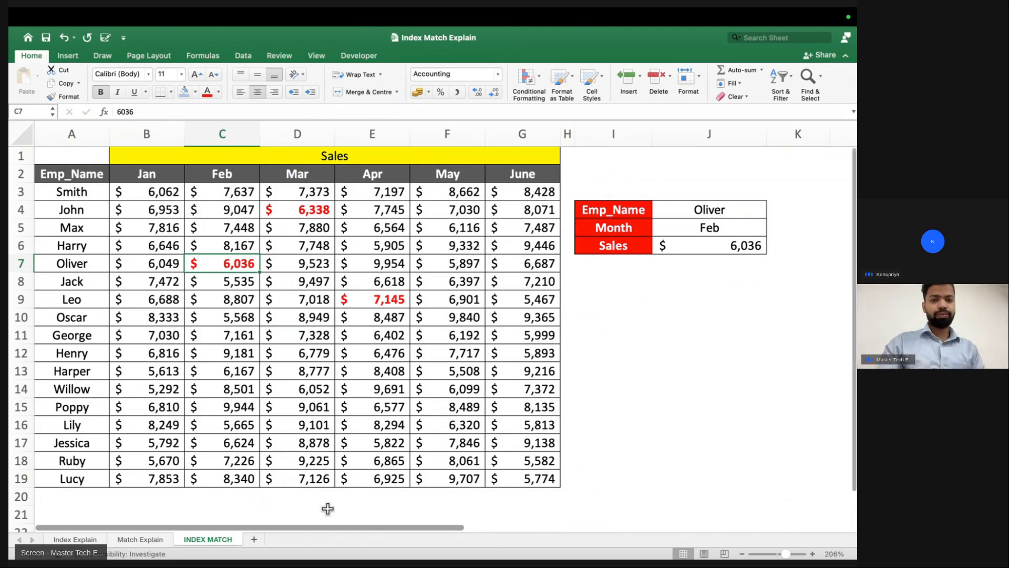
- Switch to the 8. Lookup Function workbook with its Index Match - II sheet
key(ctrl+Up)
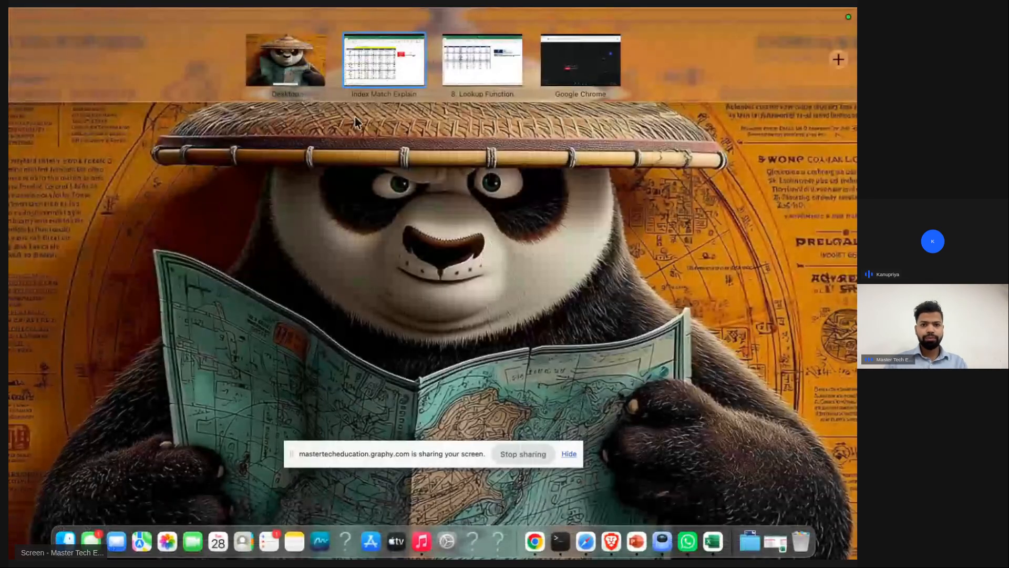
click(462, 53)
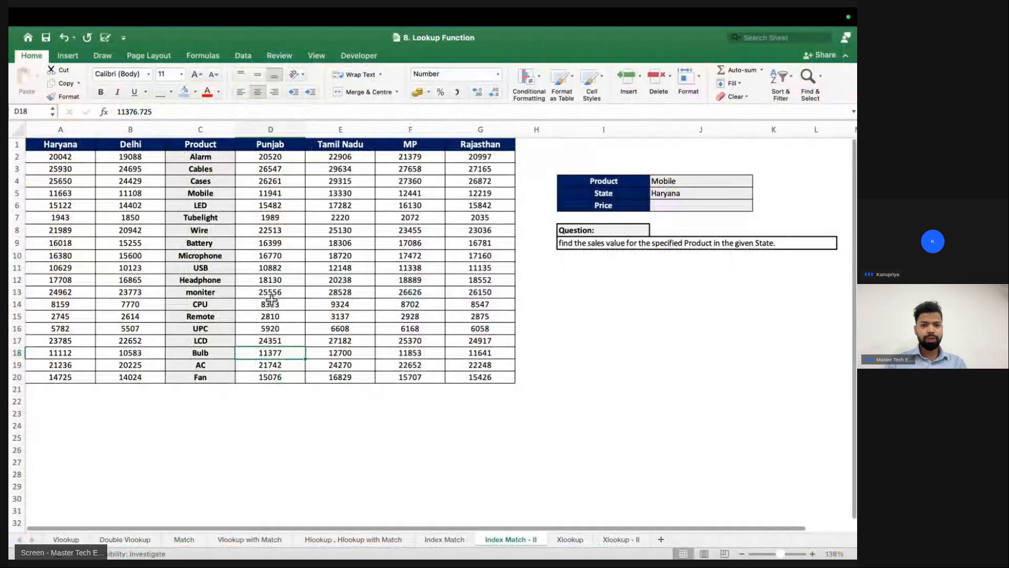
scroll(272, 298, up, 5)
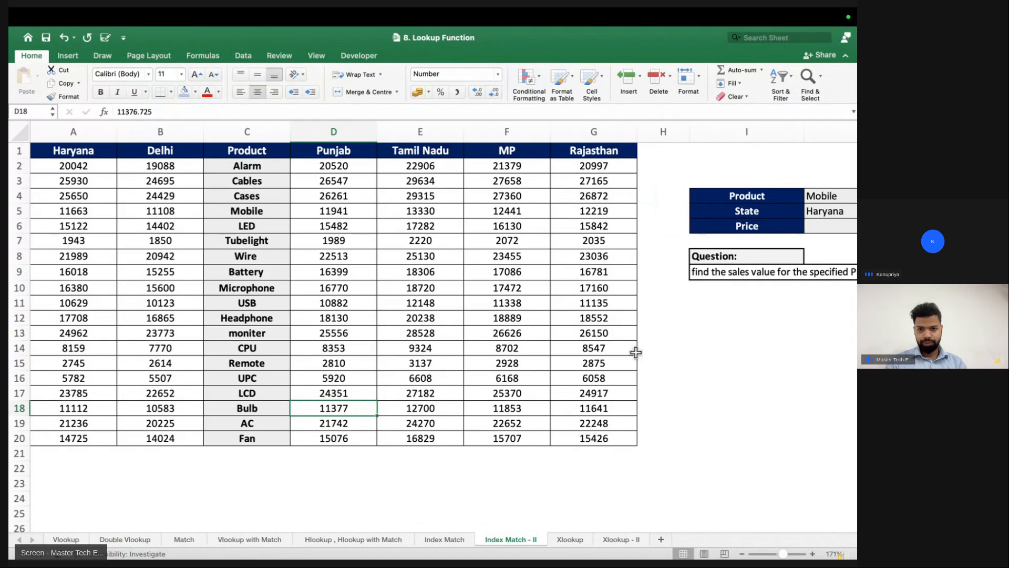
- Examine the state columns and the Product column of the table, plus the Product and State lookup criteria beside it
click(93, 134)
drag(96, 134, 216, 142)
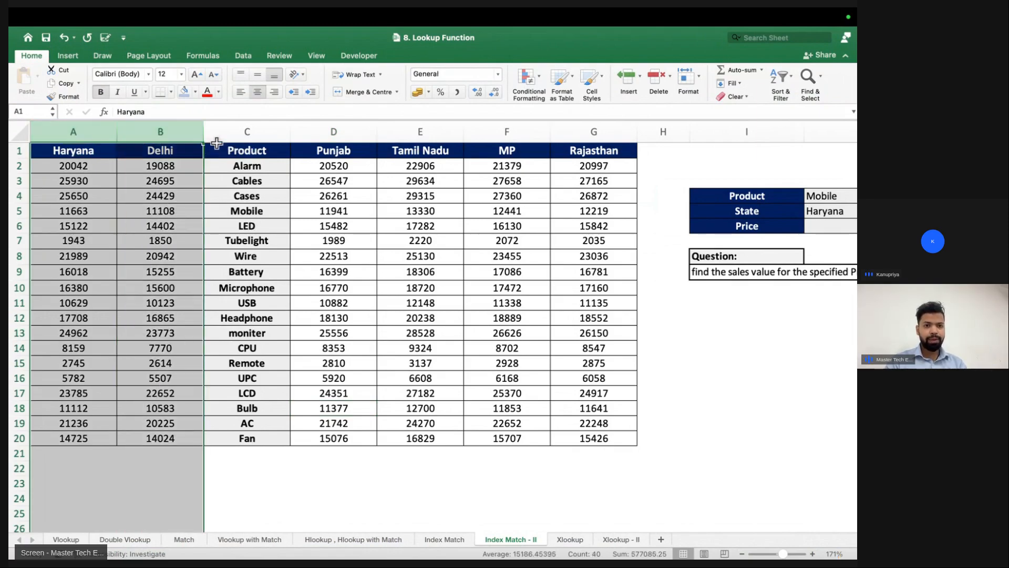
click(247, 135)
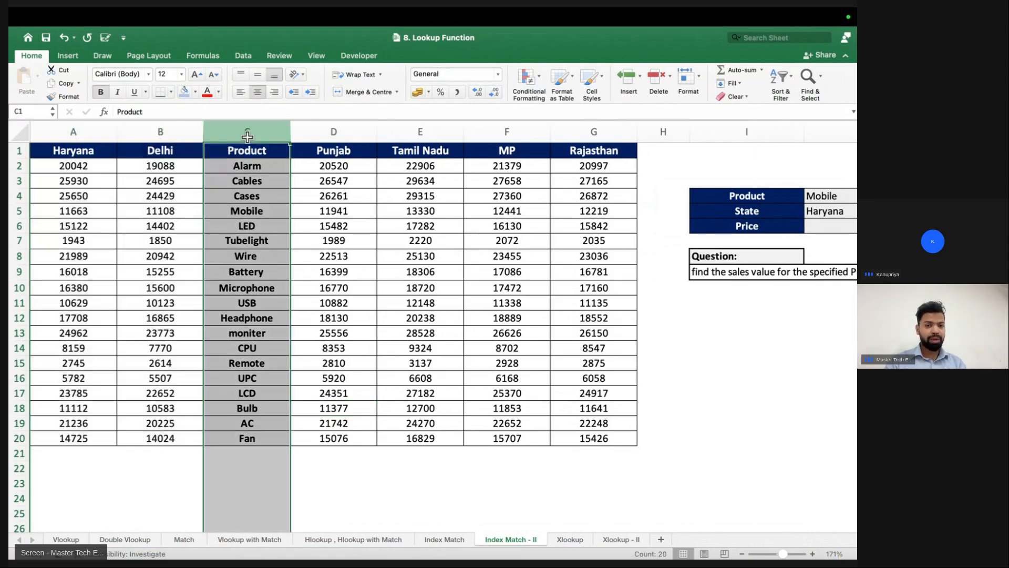
click(332, 126)
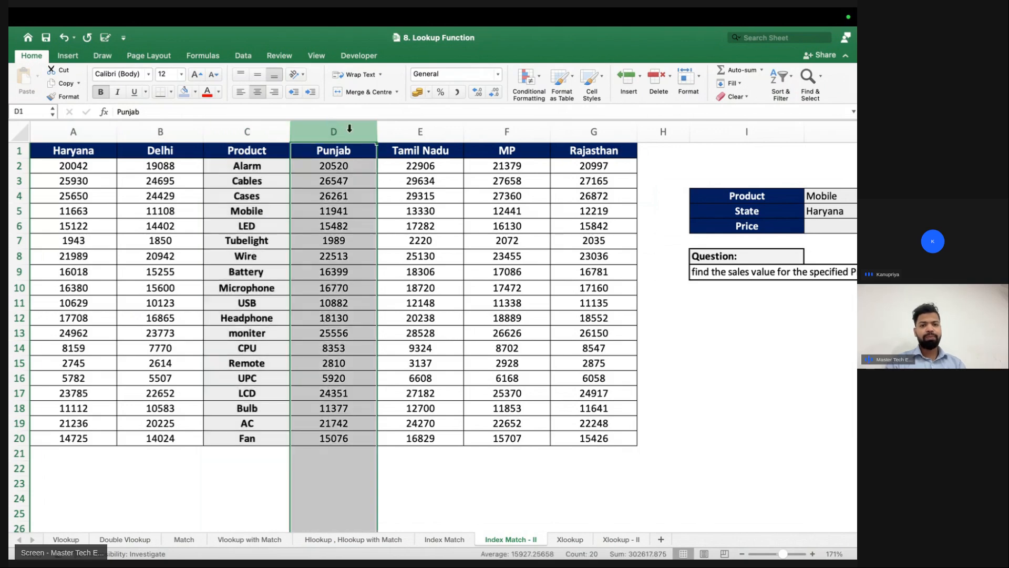
click(410, 131)
click(501, 135)
click(571, 138)
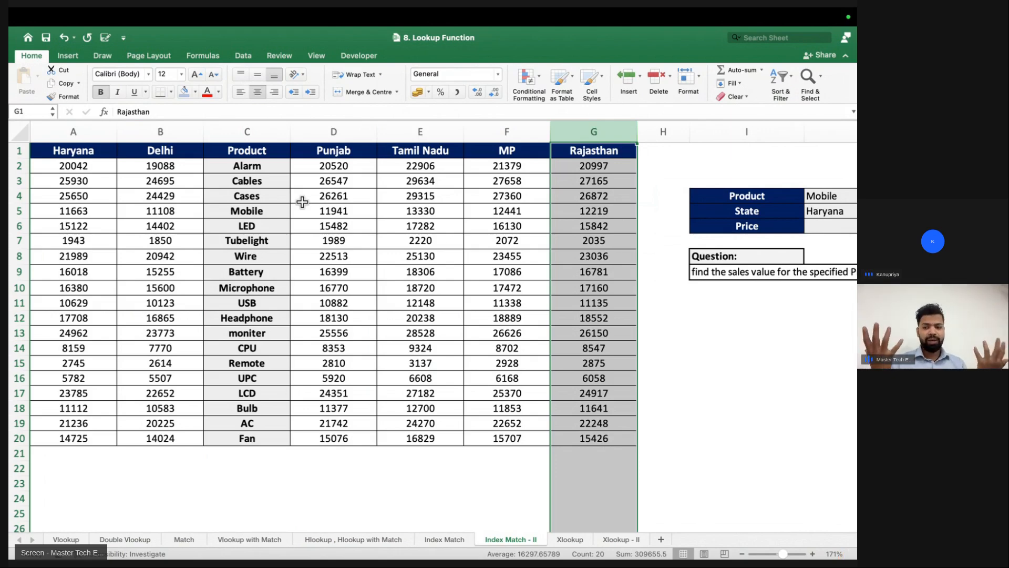
scroll(641, 232, right, 4)
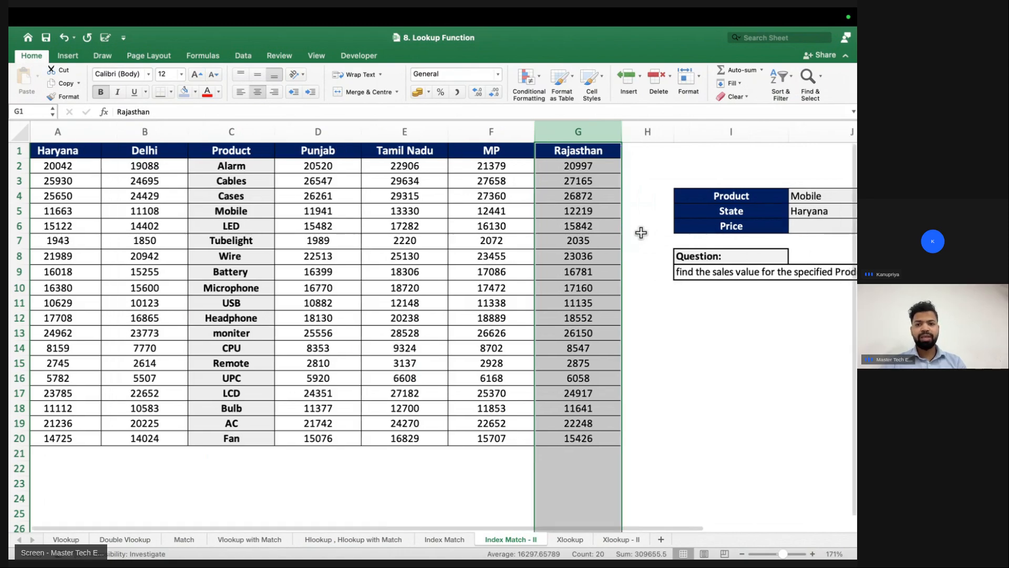
scroll(641, 231, up, 3)
click(684, 211)
click(683, 229)
scroll(543, 253, left, 4)
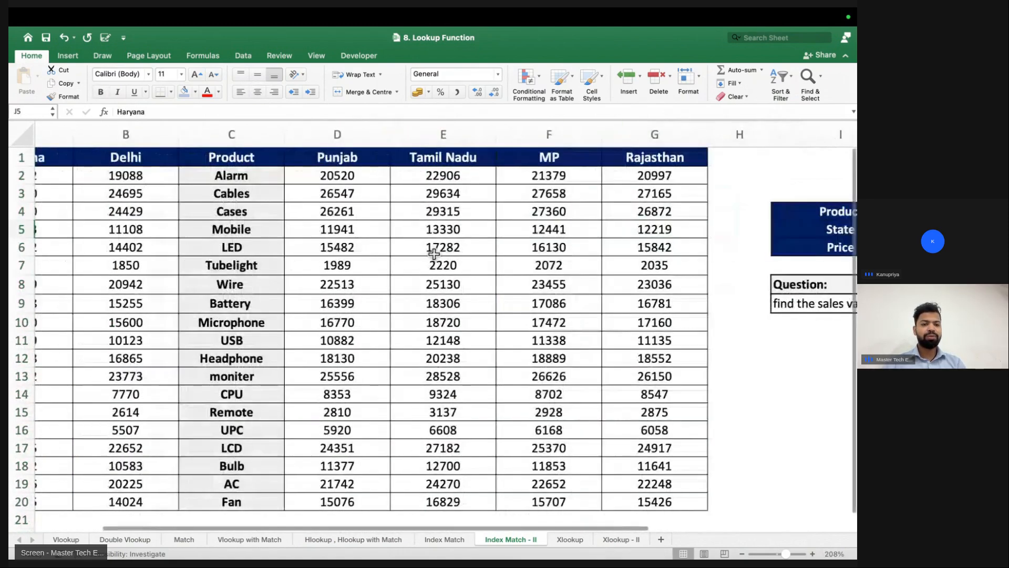
- Locate the Haryana sales value for Mobile in A5 and format it as bold red
scroll(428, 253, left, 2)
click(284, 231)
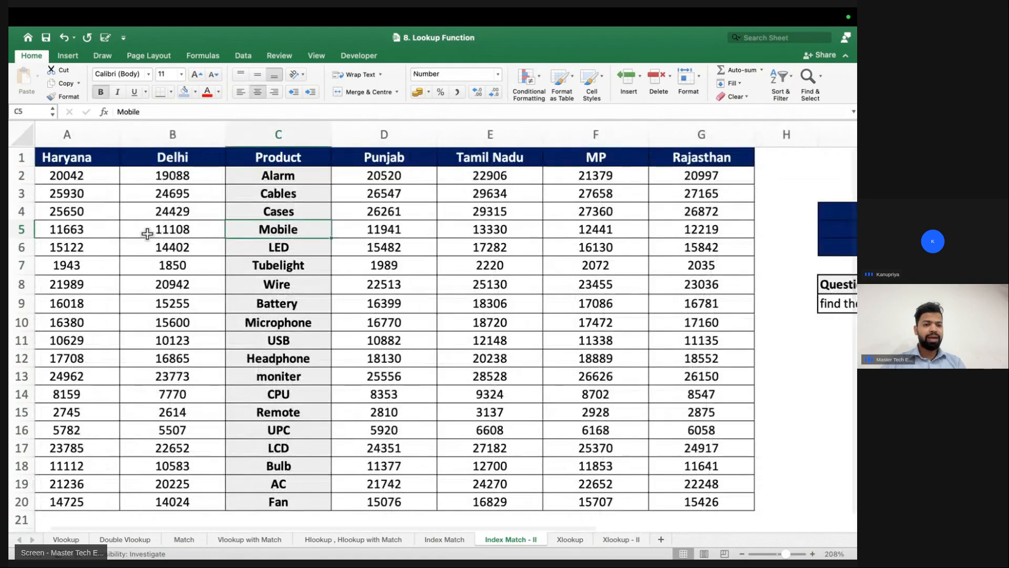
click(90, 229)
click(204, 92)
key(super+b)
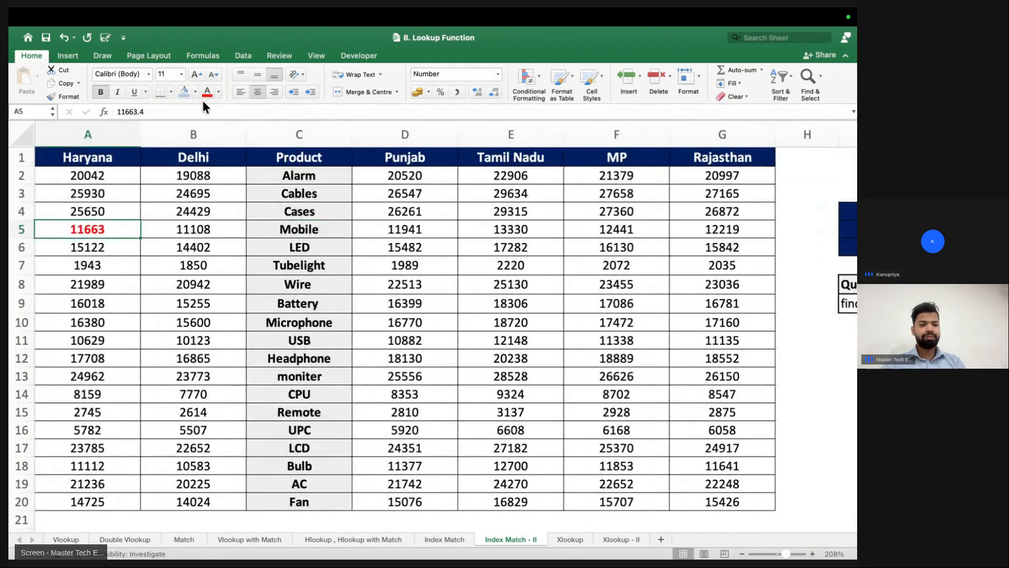
- Change the lookup State in J5 to MP
scroll(211, 207, right, 3)
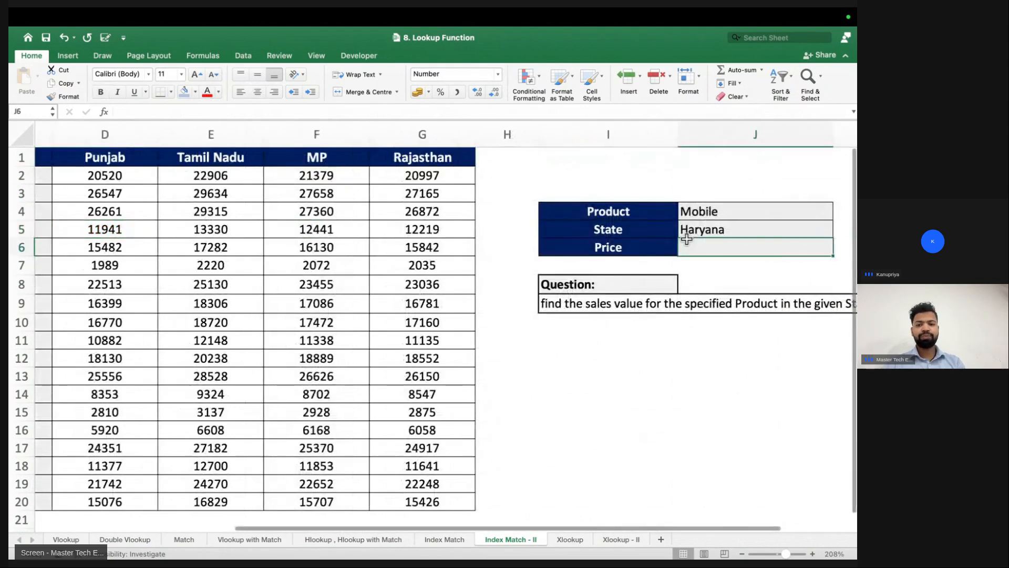
click(730, 230)
text(MP)
key(Return)
- Locate the MP sales value for Mobile in F5 and format it as bold red
scroll(598, 301, left, 2)
scroll(597, 301, left, 3)
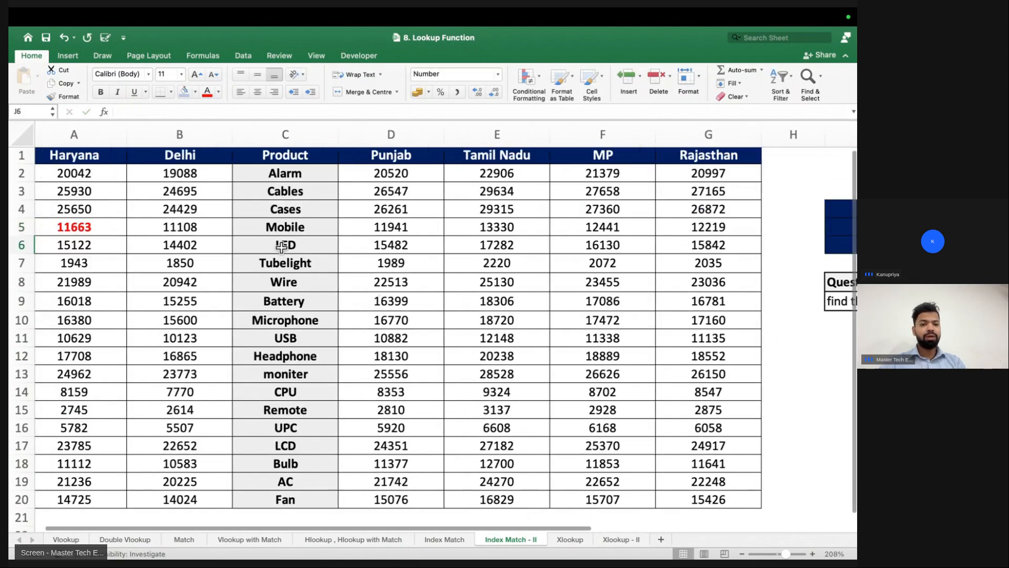
drag(279, 226, 572, 218)
click(572, 221)
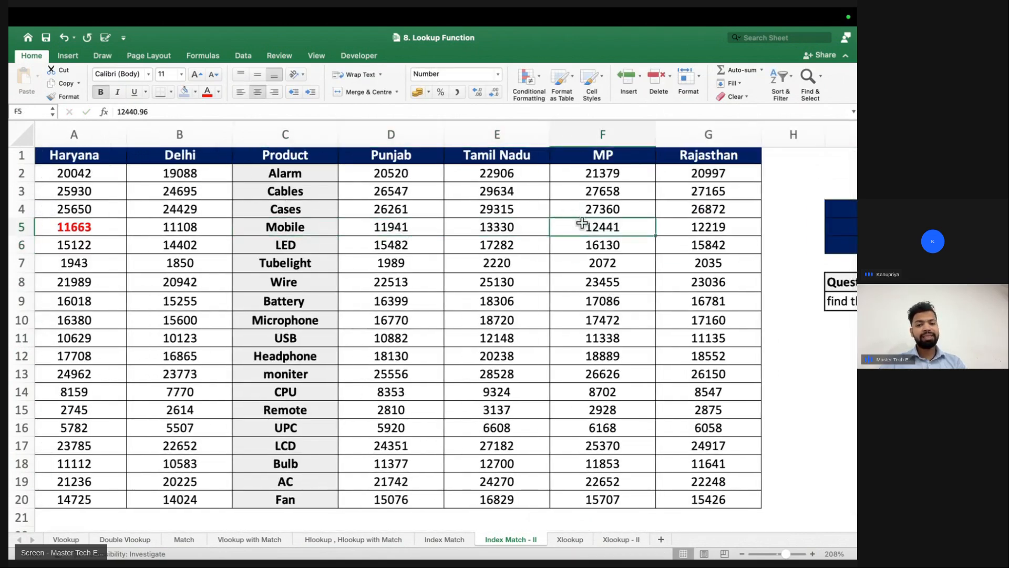
scroll(420, 315, right, 3)
click(207, 91)
key(super+b)
- Choose Battery as the lookup Product in J4
click(753, 245)
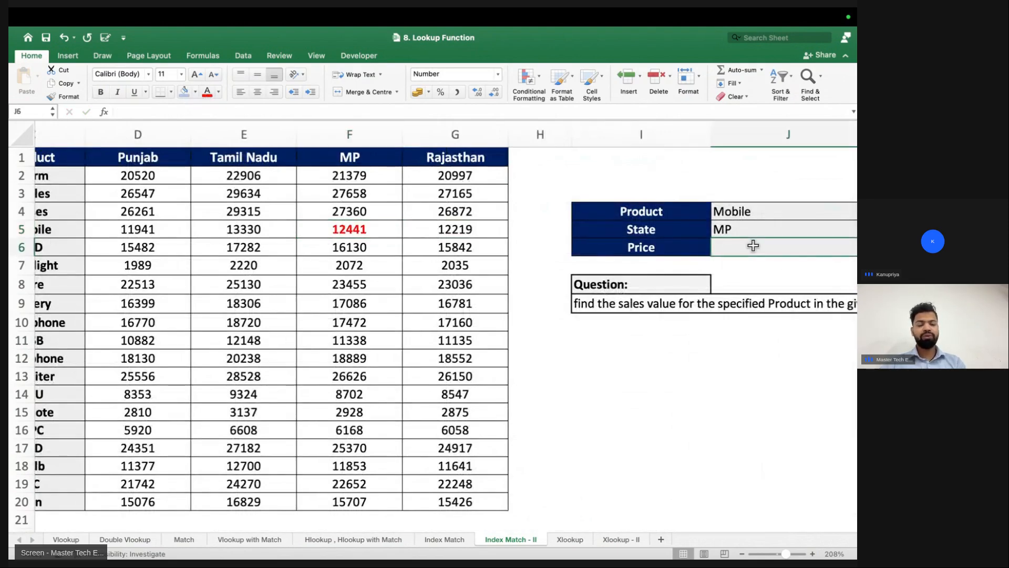
scroll(736, 233, right, 3)
scroll(705, 225, left, 10)
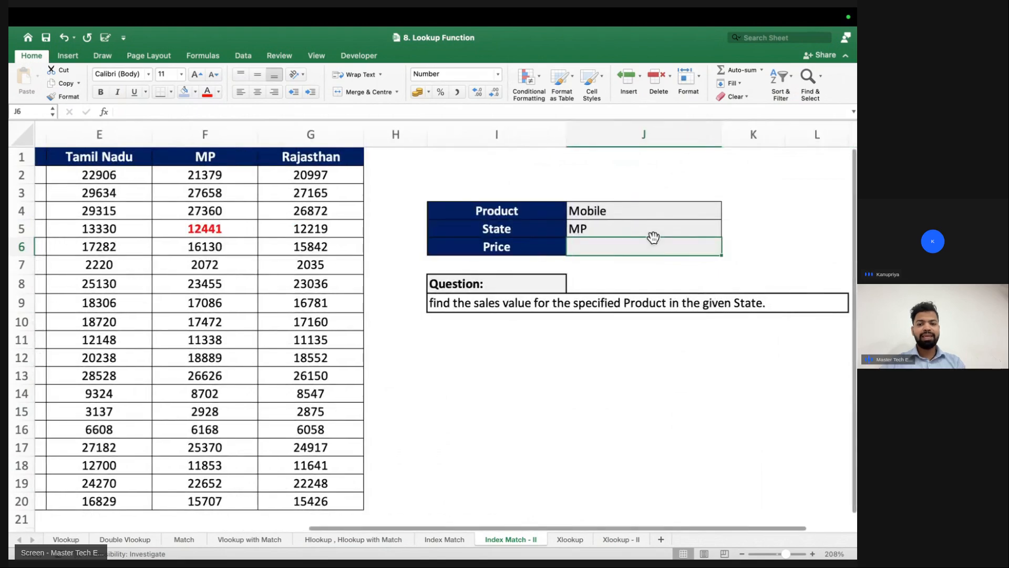
scroll(412, 240, left, 2)
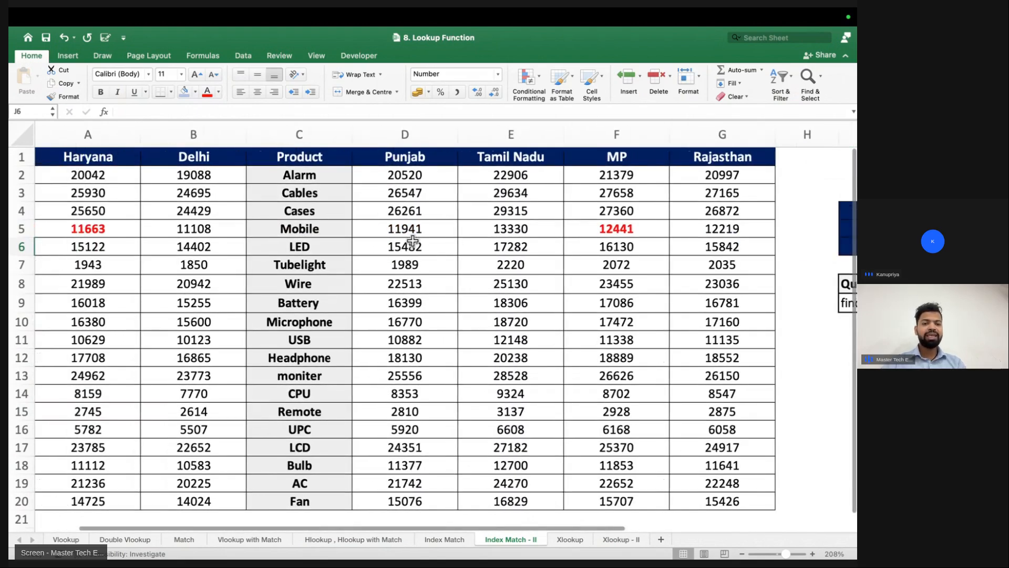
scroll(743, 207, right, 6)
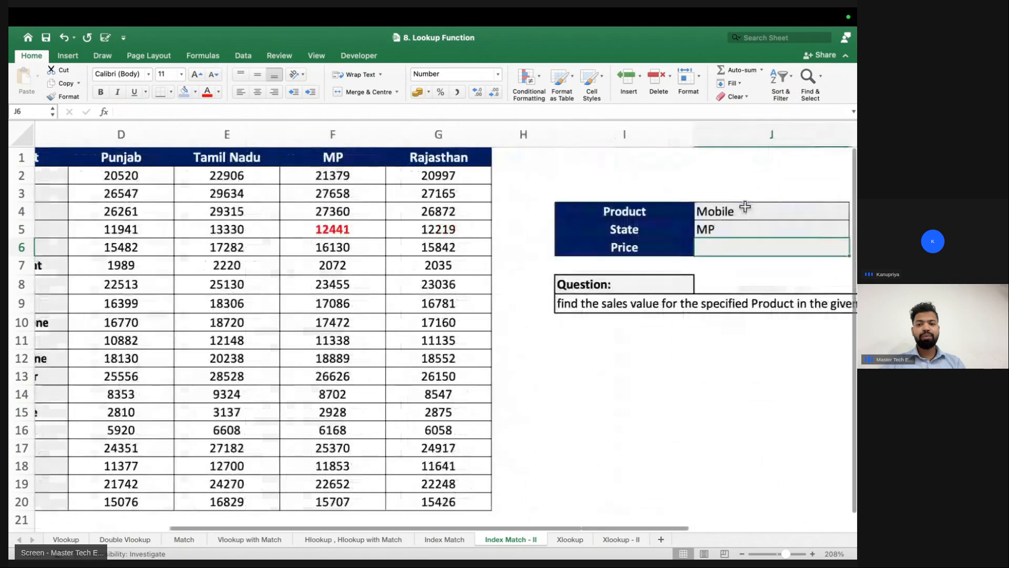
click(699, 210)
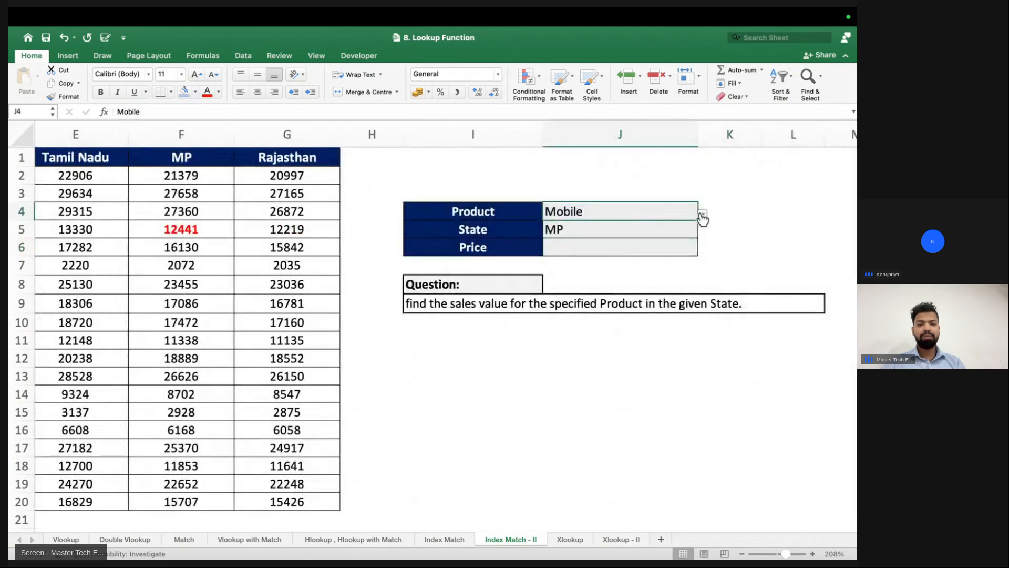
click(702, 217)
click(561, 282)
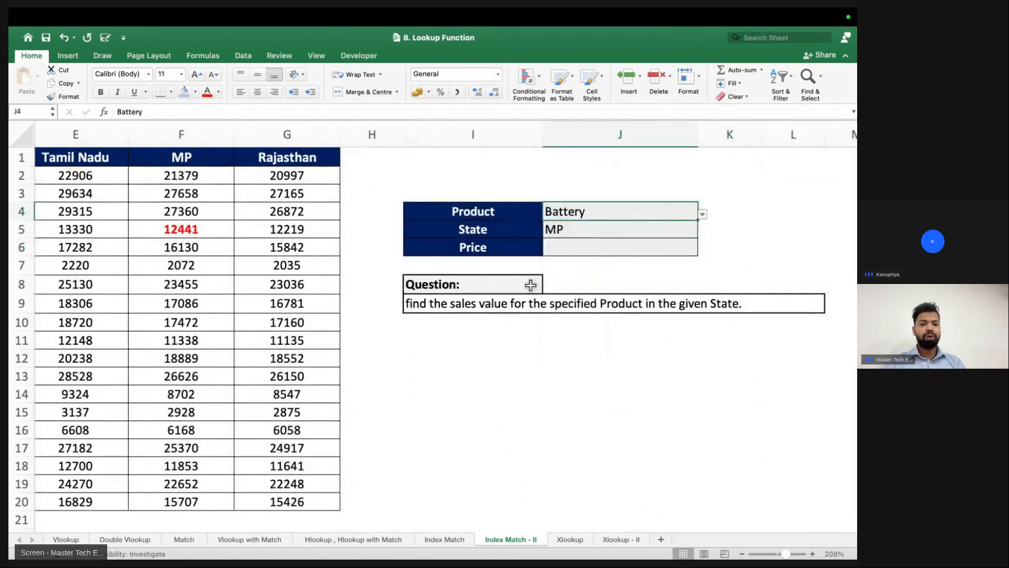
- Locate the MP sales value for Battery in F9 and format it as bold red
scroll(531, 285, left, 5)
scroll(531, 285, left, 1)
click(286, 306)
click(598, 305)
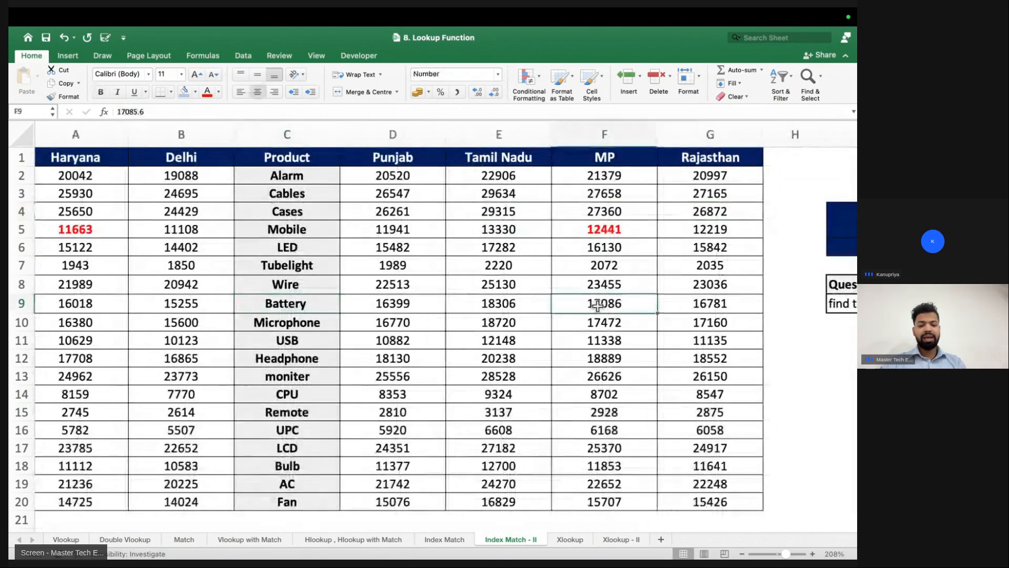
key(super+b)
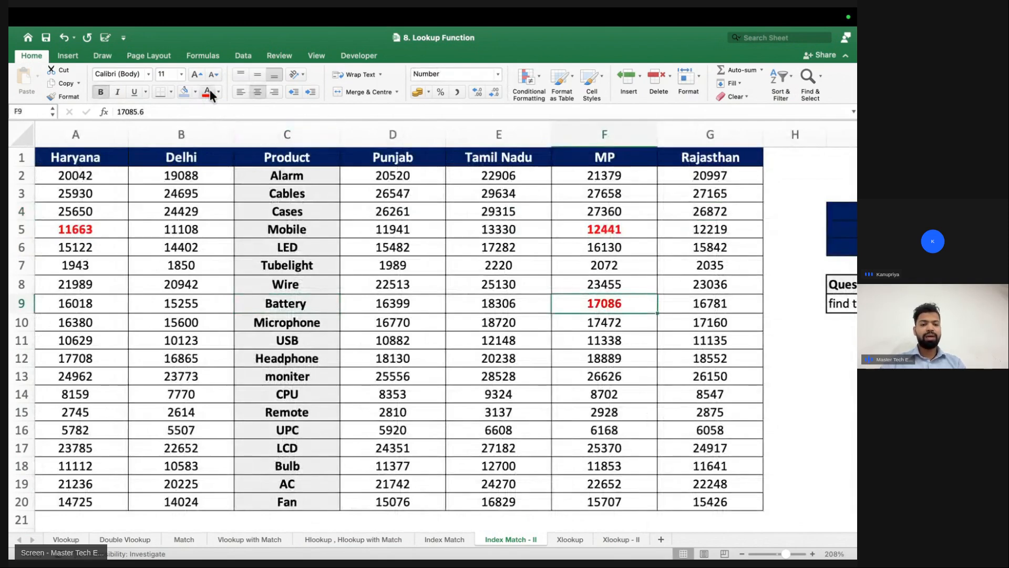
- Format the Delhi sales value for Battery in B9 as bold red
click(251, 305)
click(204, 304)
key(super+b)
- Examine the position of the Product column among the state columns, and the Product, State and Price lookup cells
click(259, 193)
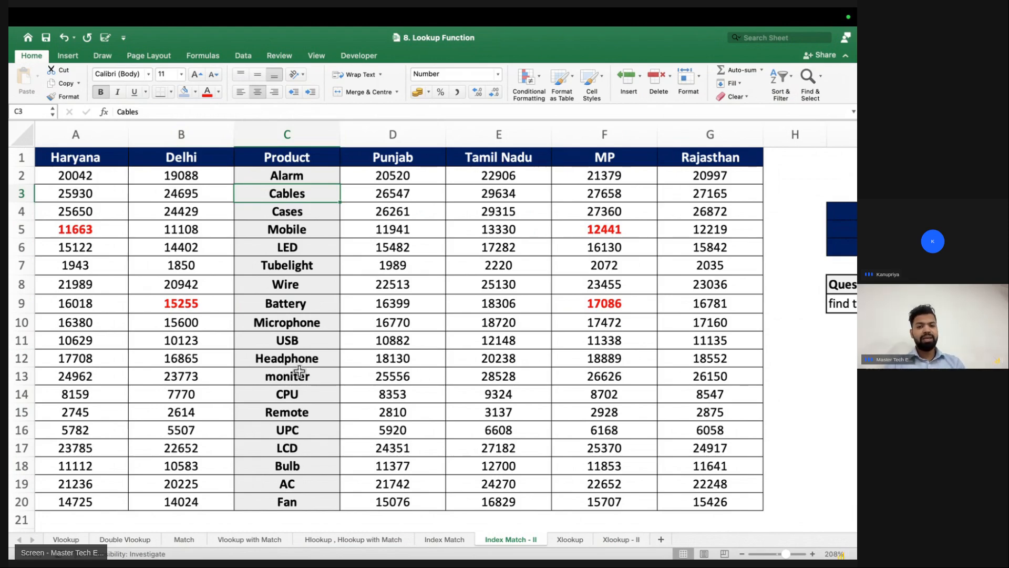
scroll(299, 372, down, 2)
scroll(450, 322, right, 10)
scroll(450, 322, down, 2)
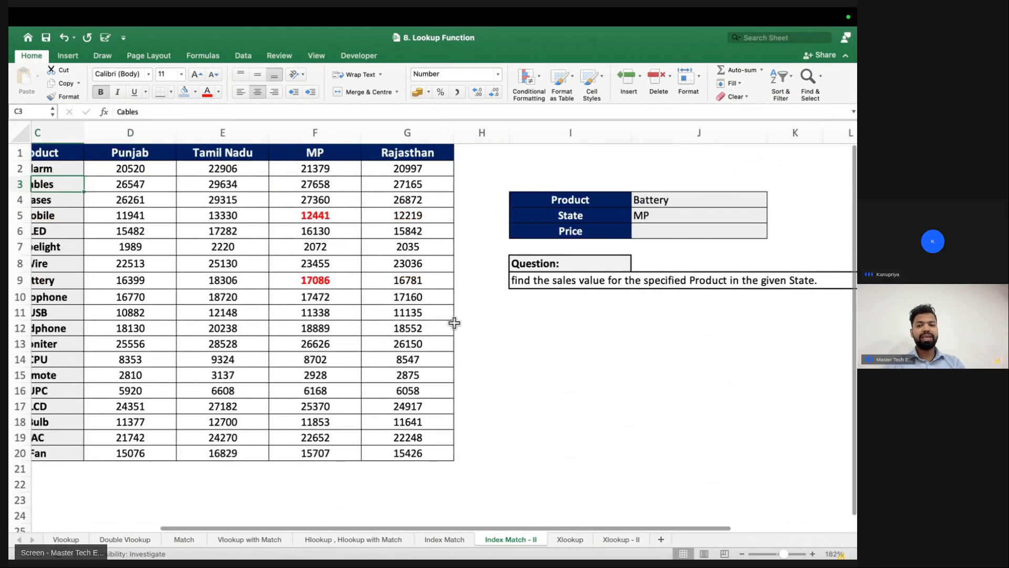
click(646, 234)
scroll(625, 235, left, 5)
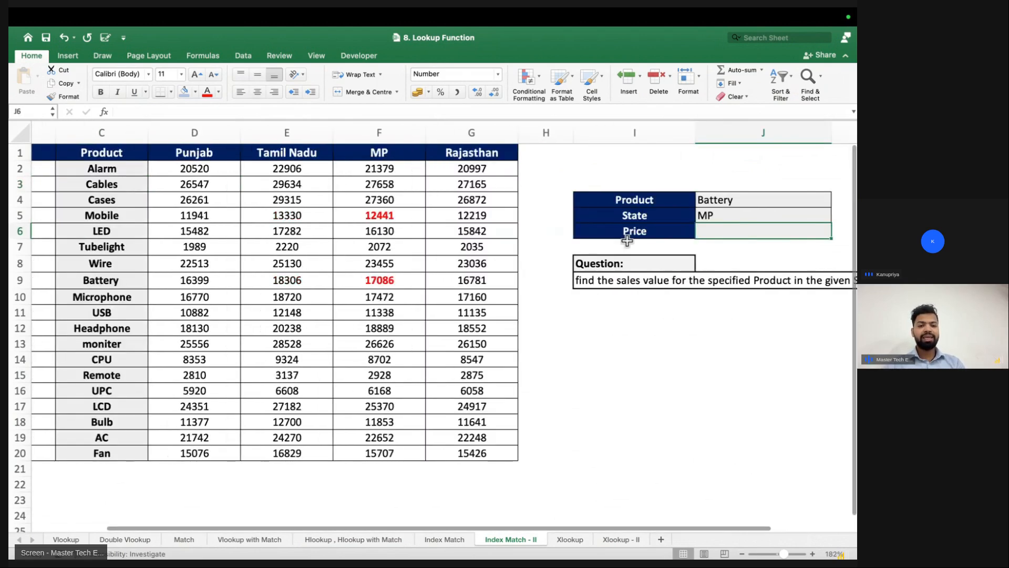
scroll(249, 133, right, 2)
click(249, 133)
click(210, 136)
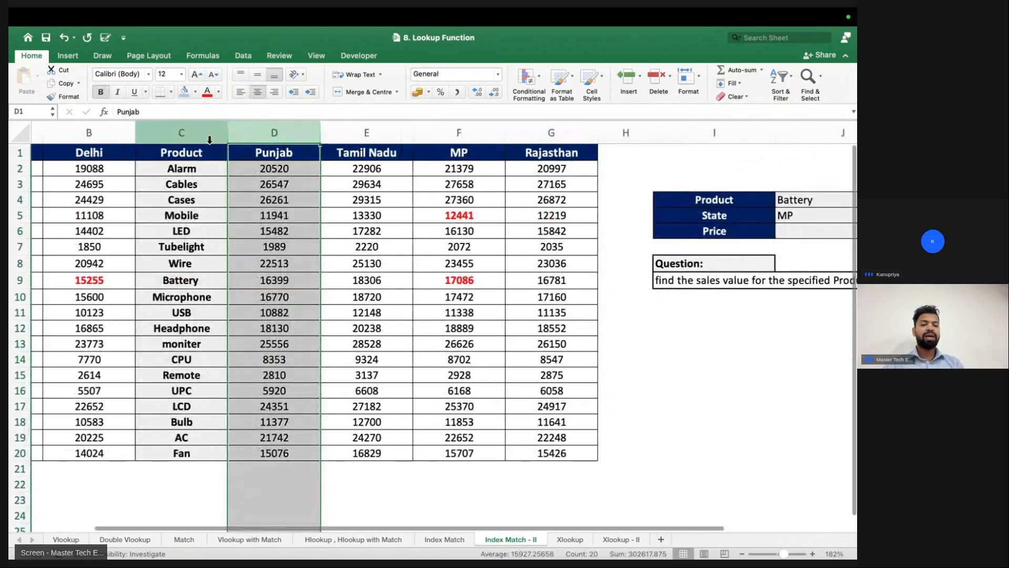
scroll(245, 187, left, 1)
scroll(246, 187, left, 1)
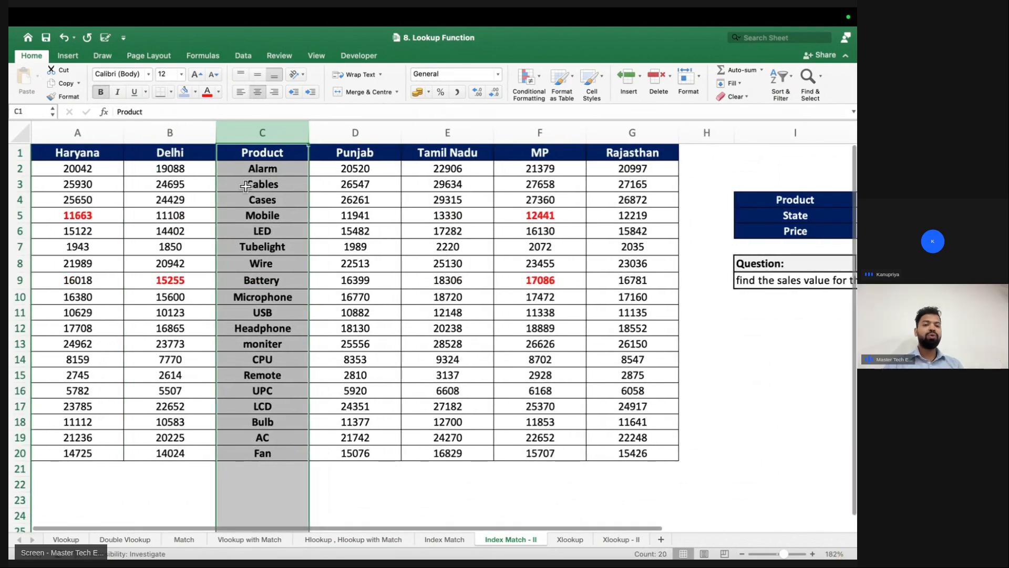
scroll(362, 281, right, 7)
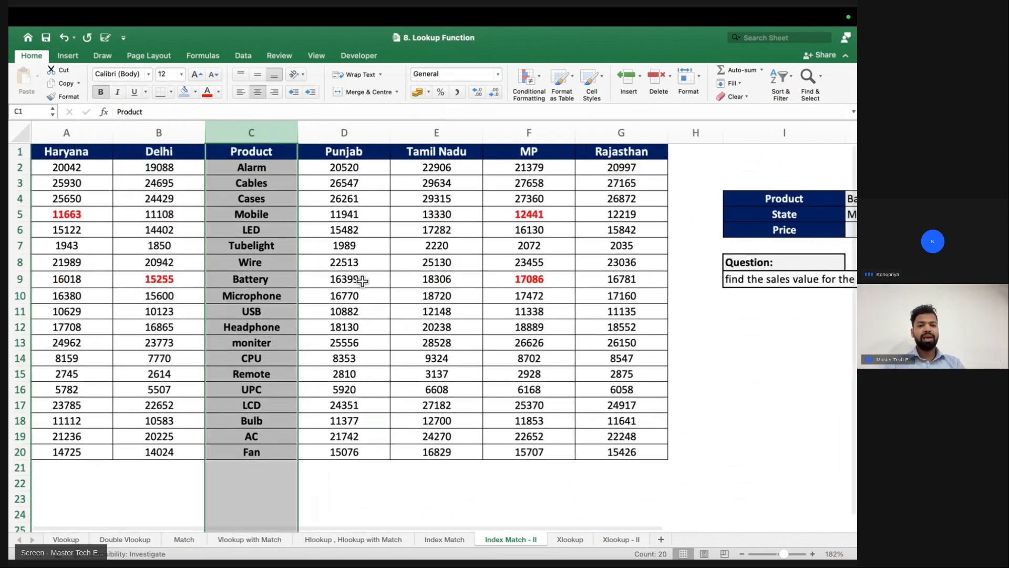
scroll(362, 281, right, 1)
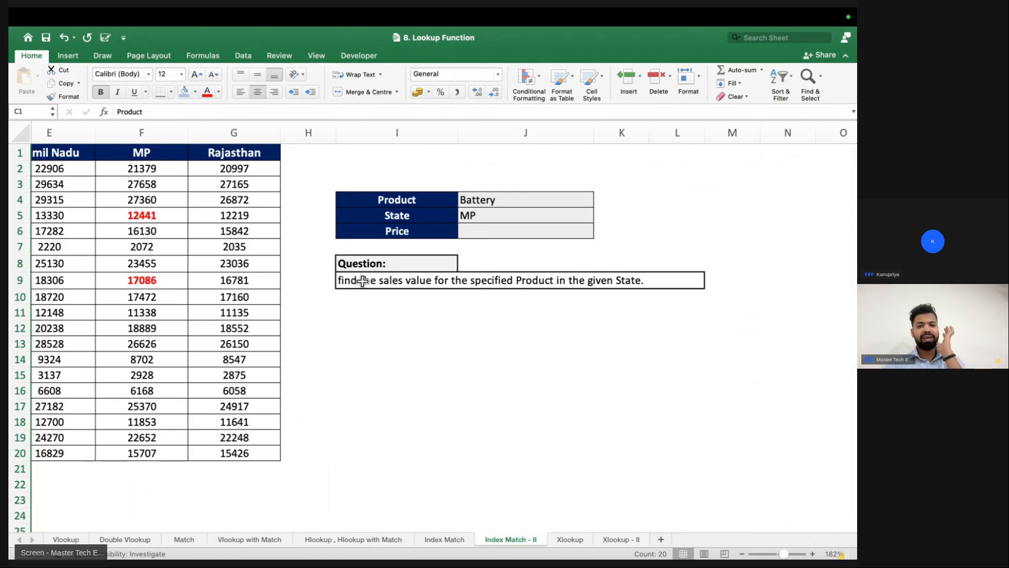
click(580, 230)
text(=Index)
key(Tab)
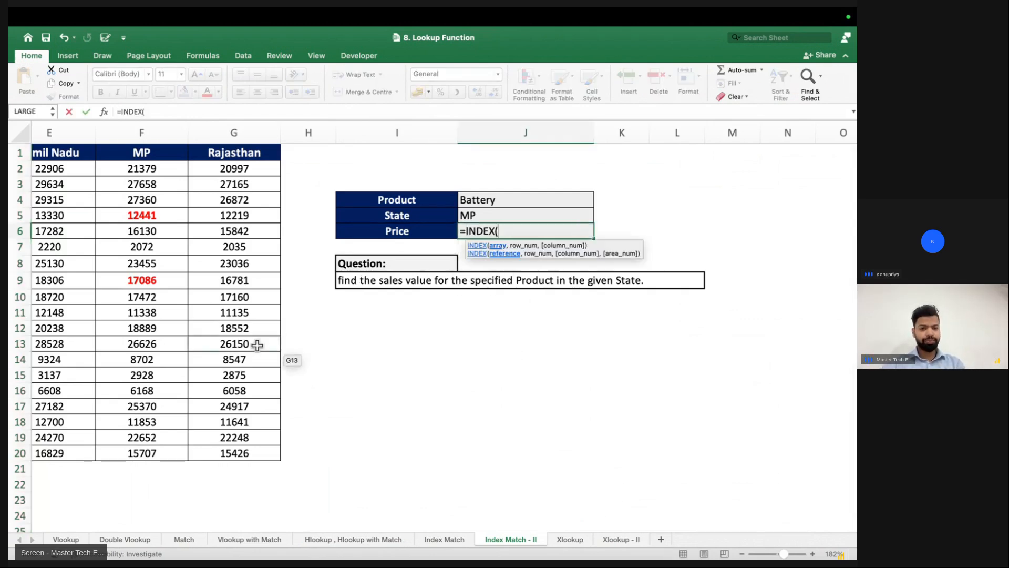
scroll(257, 345, left, 8)
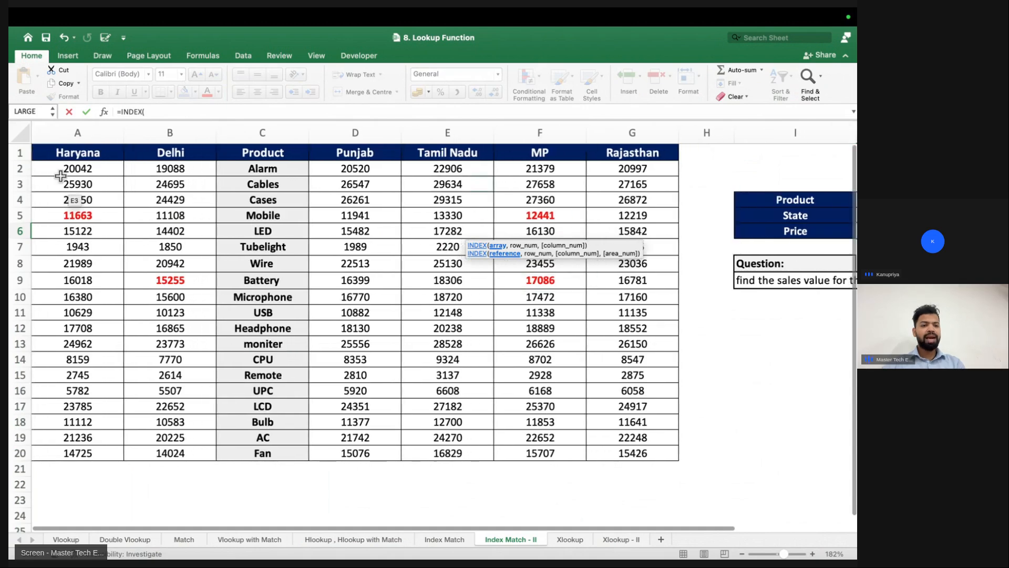
drag(50, 154, 626, 455)
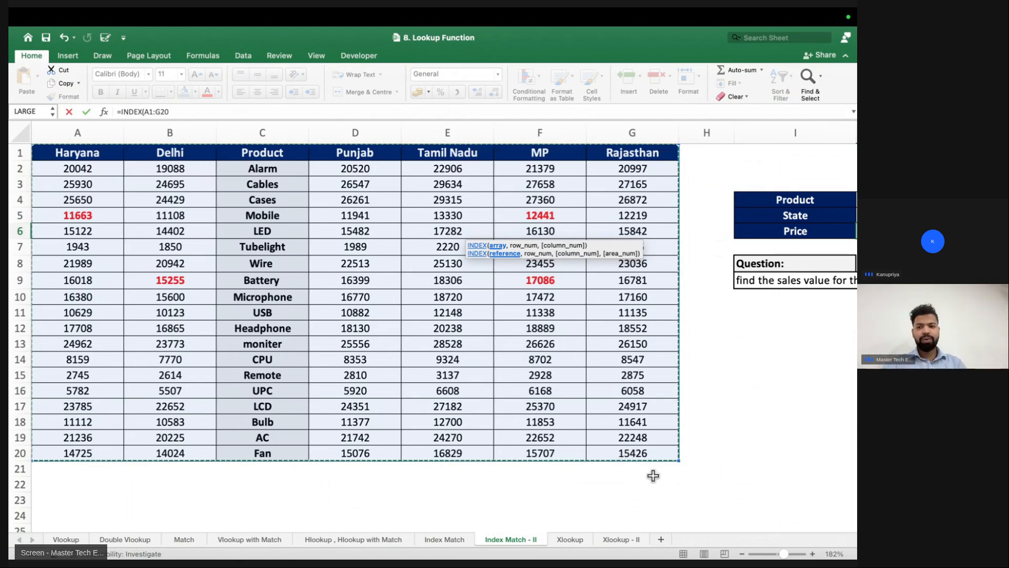
scroll(653, 475, right, 5)
text(,a)
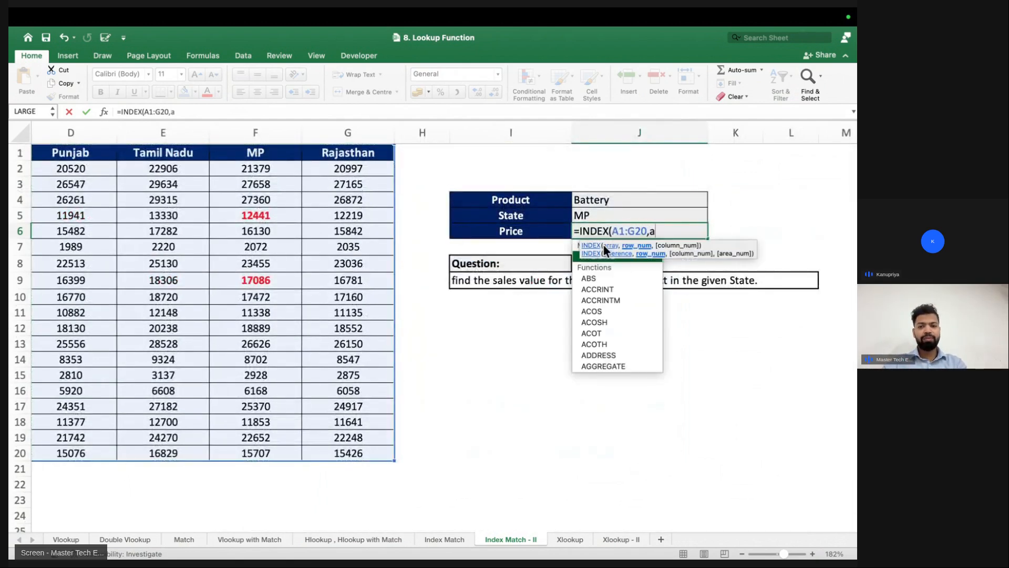
key(BackSpace)
text(m)
key(BackSpace)
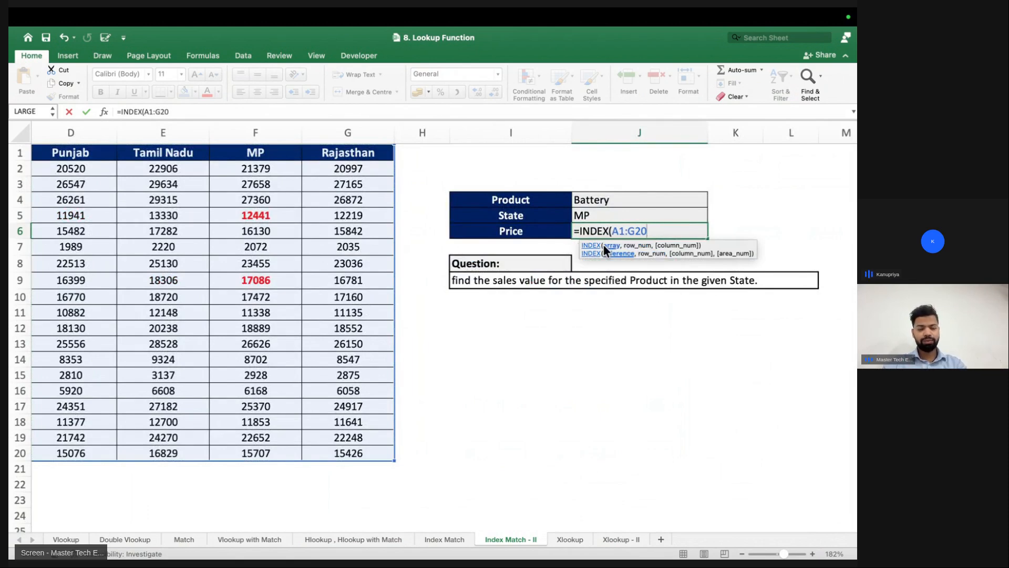
scroll(553, 266, left, 5)
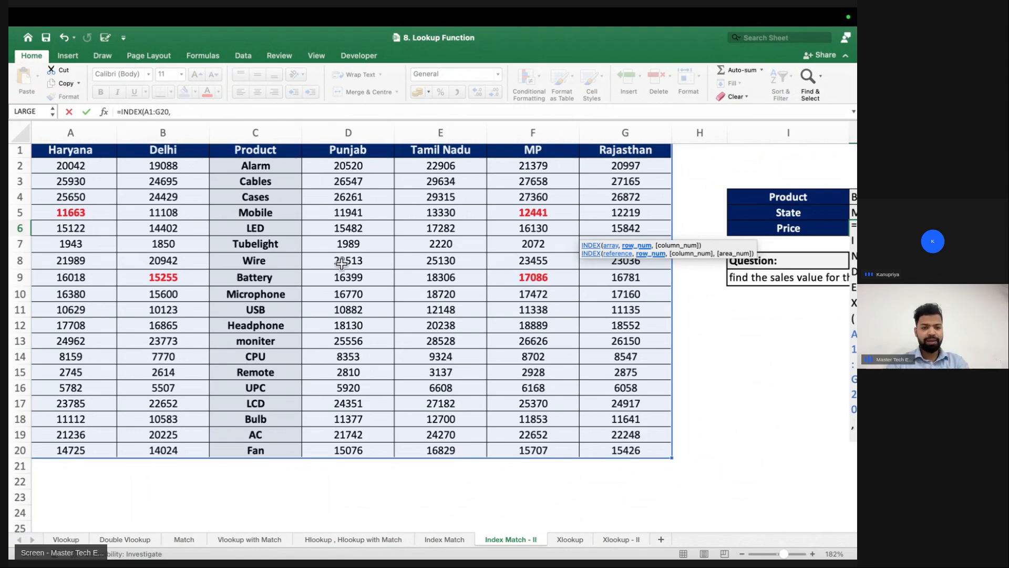
key(Escape)
- Examine the lookup Product against the Product column, the row of state headers and the full sales table
click(679, 197)
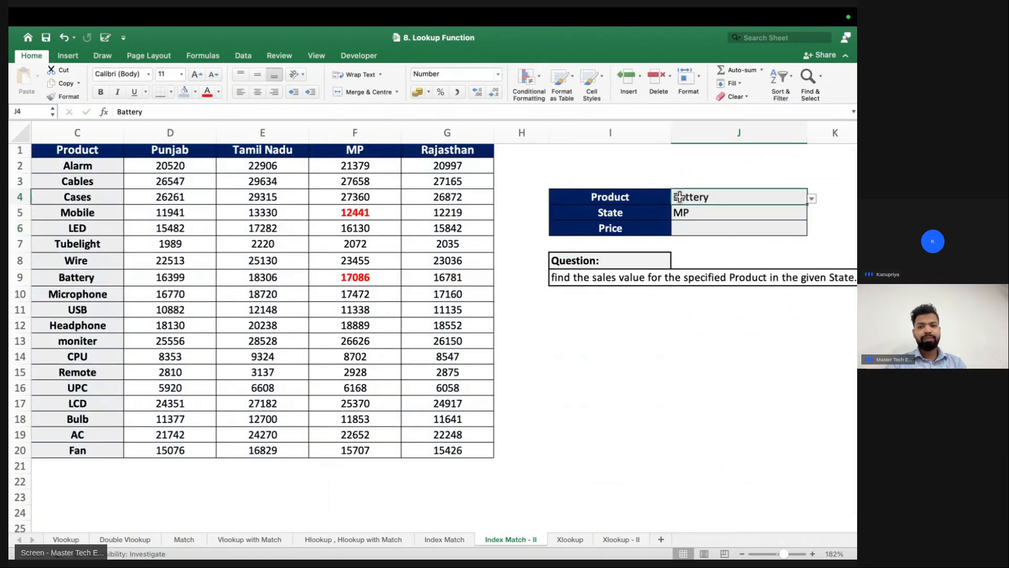
scroll(680, 197, left, 3)
click(265, 151)
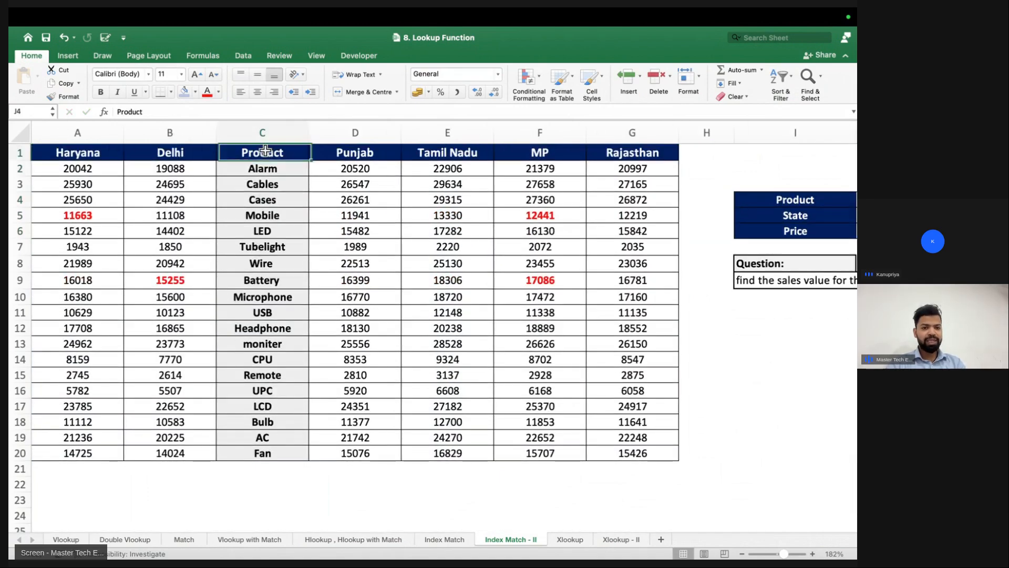
drag(266, 151, 263, 451)
drag(392, 167, 648, 452)
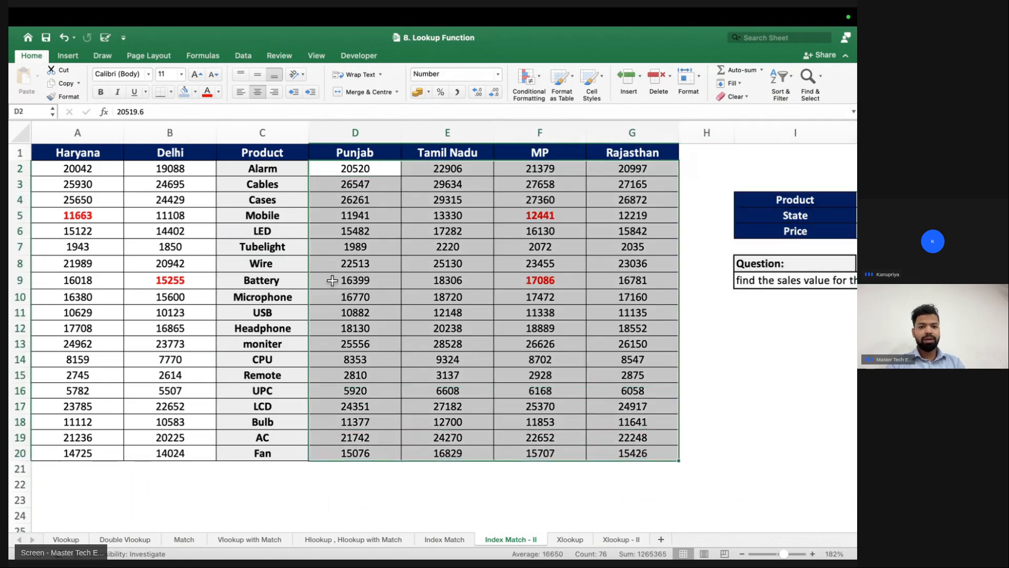
drag(277, 154, 283, 456)
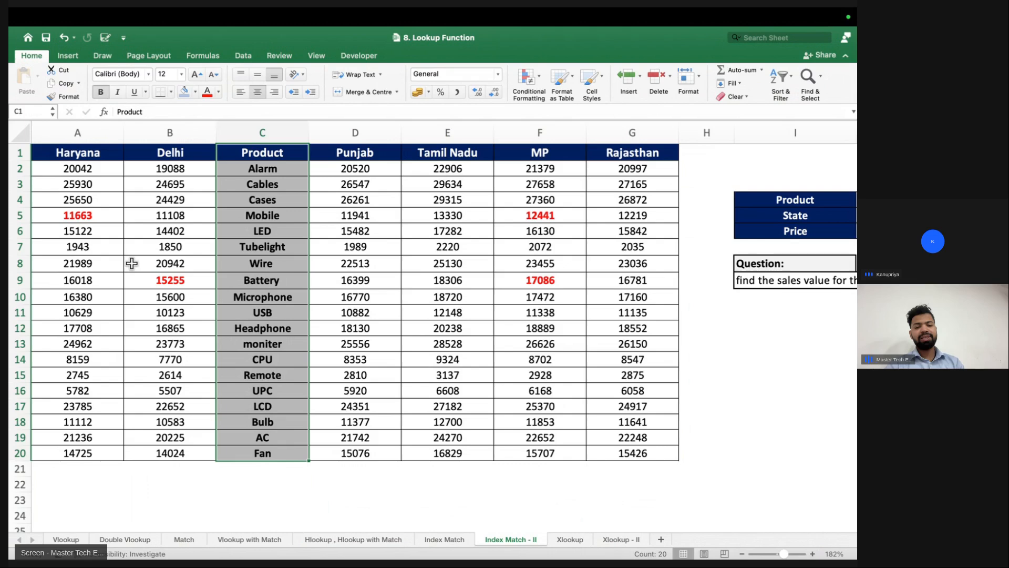
click(347, 237)
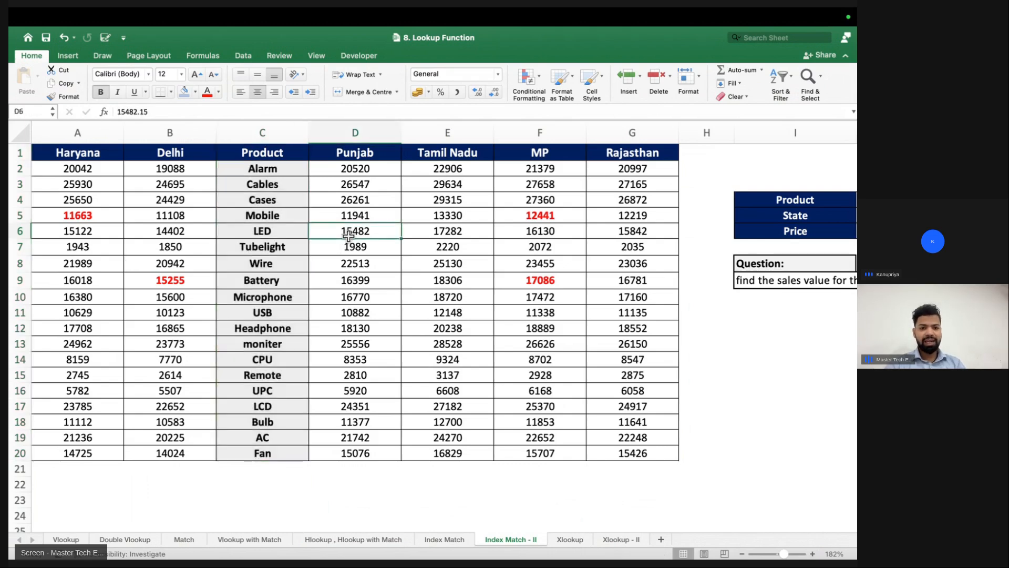
drag(263, 154, 273, 441)
drag(89, 152, 667, 153)
drag(78, 153, 624, 442)
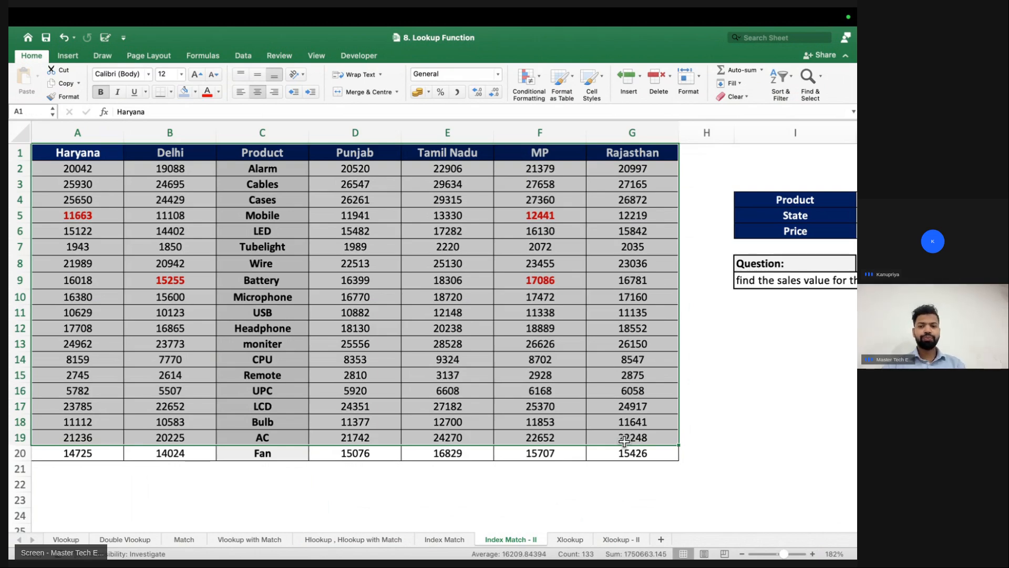
- Start an INDEX formula in Price cell J6 with the full sales table A1:G20 as its array
scroll(631, 443, right, 10)
click(329, 229)
scroll(330, 228, left, 5)
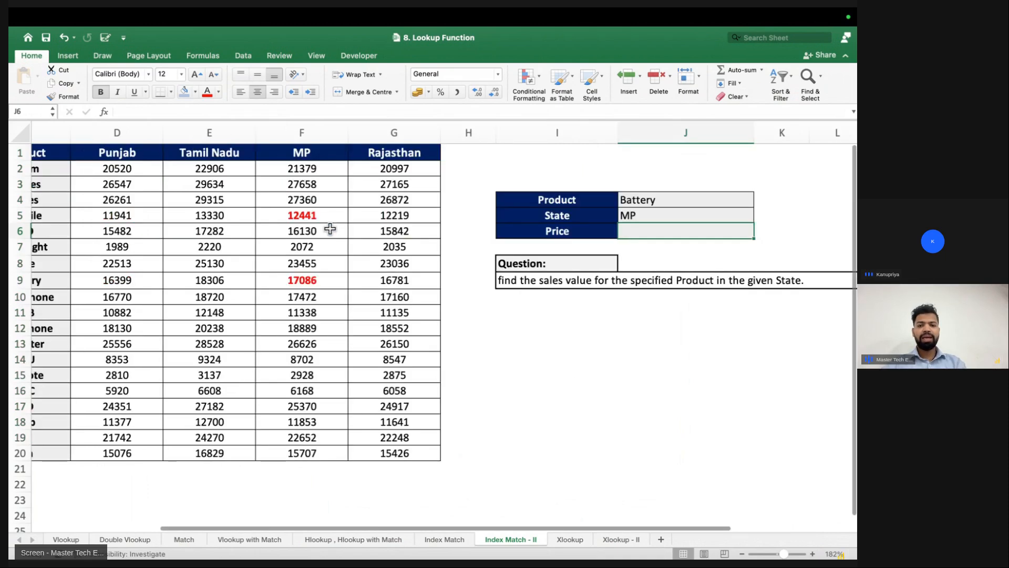
text(=index)
key(Tab)
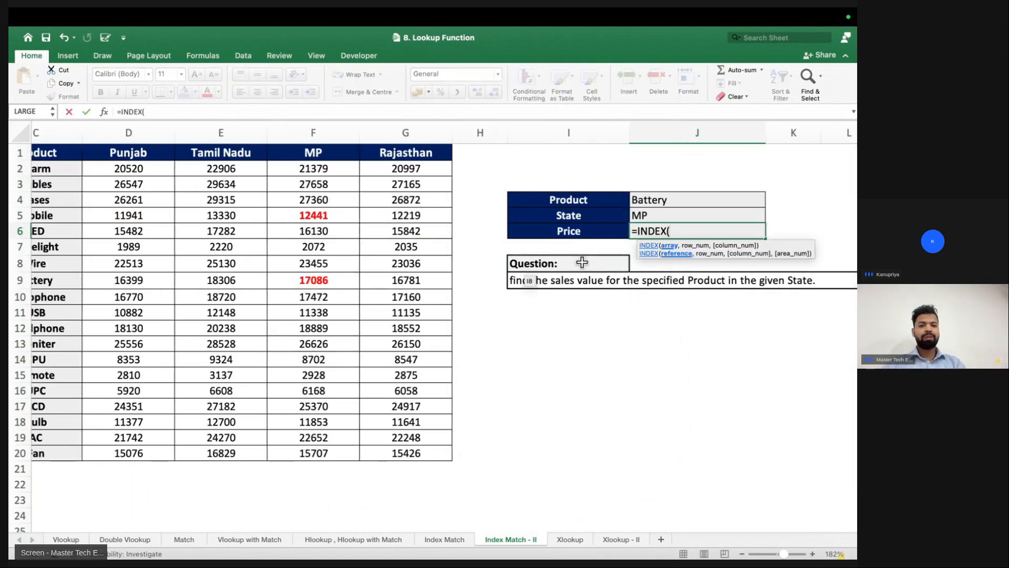
scroll(79, 168, left, 5)
scroll(81, 168, right, 1)
scroll(74, 156, left, 1)
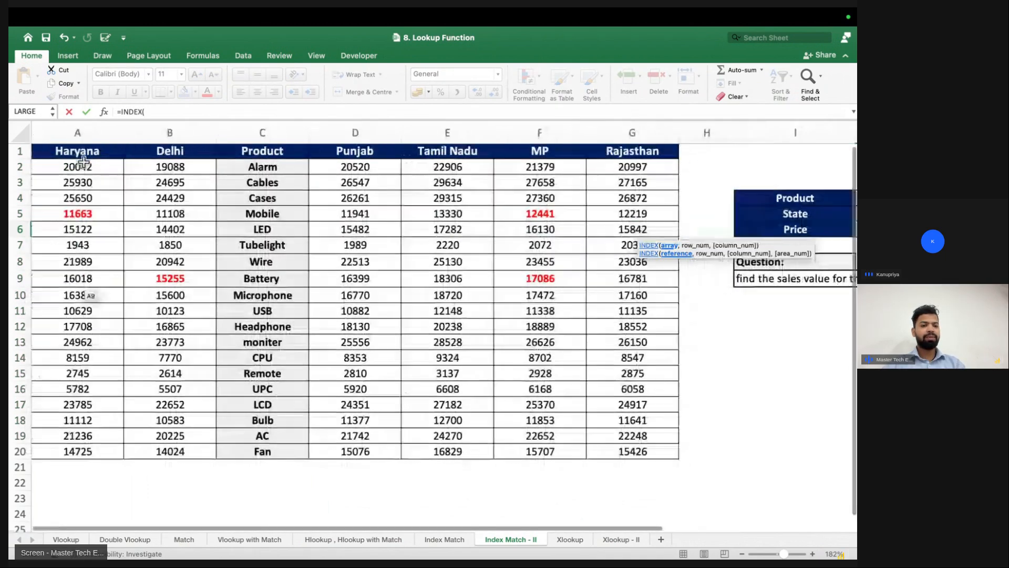
drag(73, 156, 640, 456)
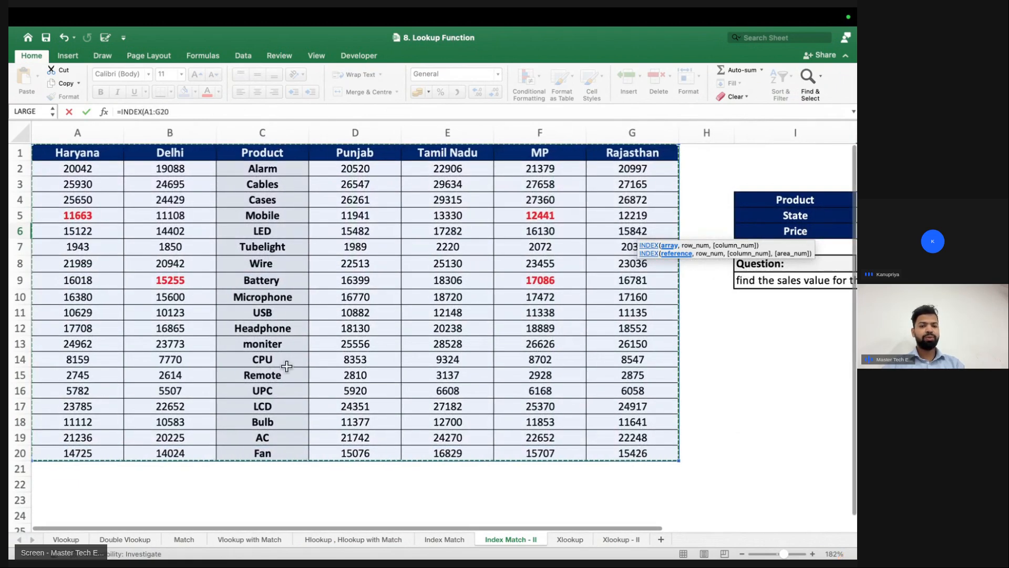
text(,)
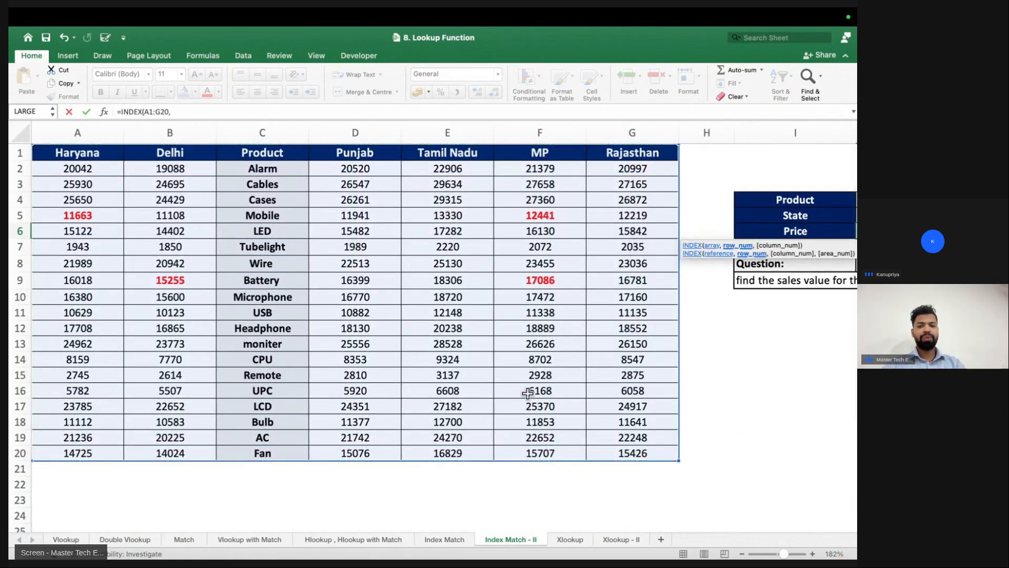
- Supply the INDEX row number with an exact MATCH of product J4 in C1:C20, using match type 0
scroll(420, 378, right, 5)
text(ma)
key(Tab)
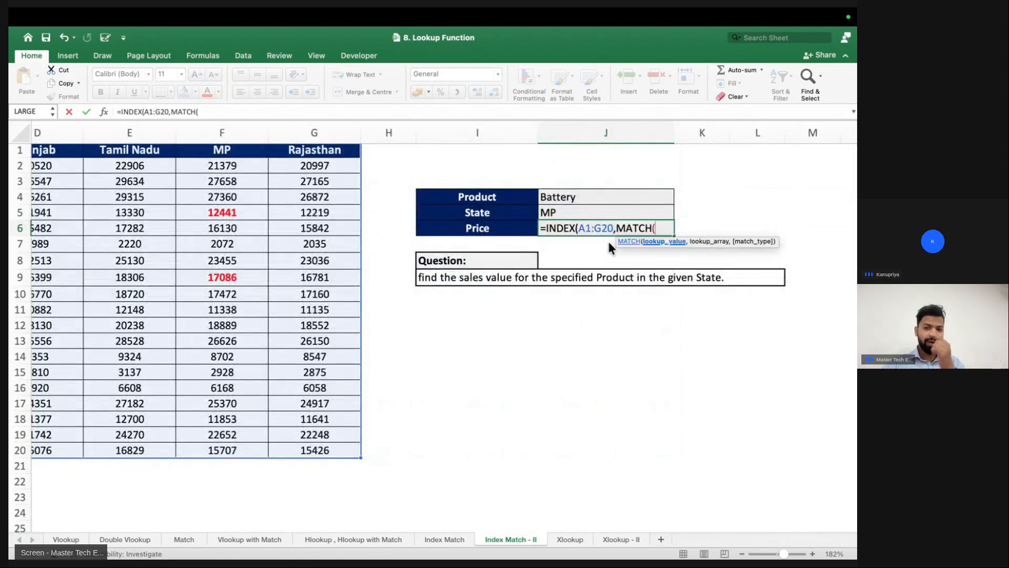
scroll(608, 241, left, 10)
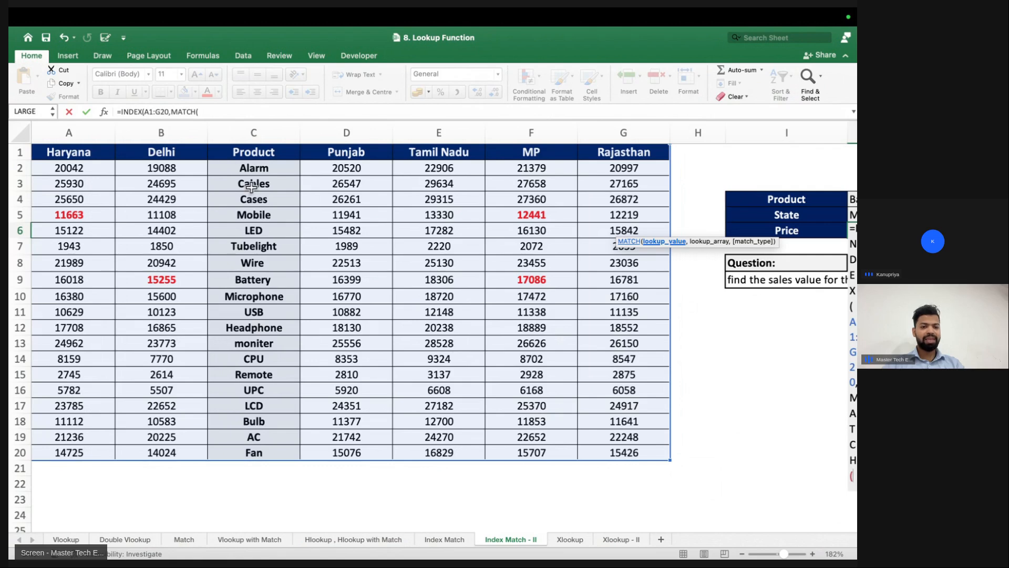
scroll(265, 310, right, 5)
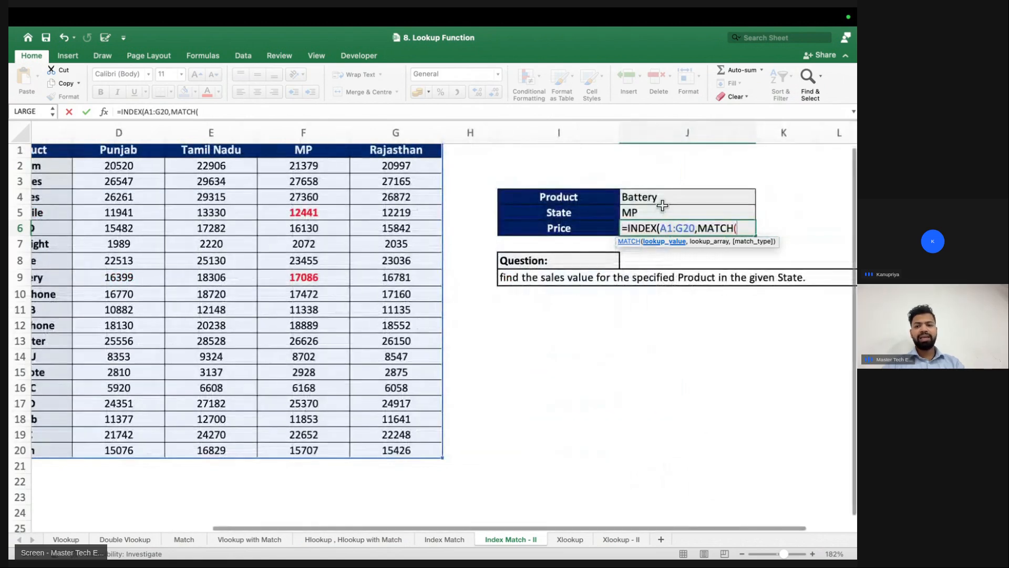
click(661, 197)
text(,)
scroll(395, 254, left, 5)
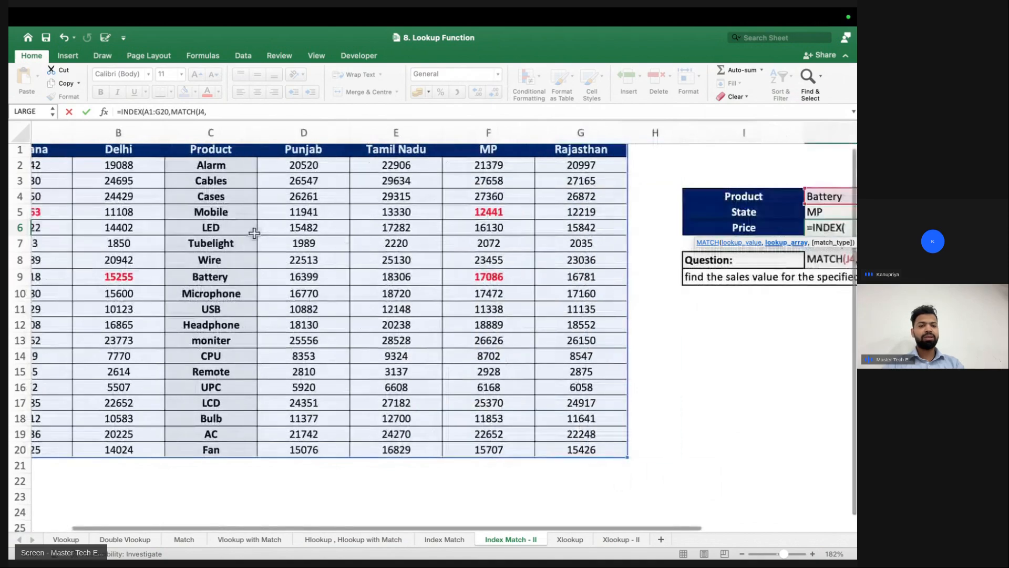
drag(215, 152, 219, 453)
scroll(219, 453, right, 5)
scroll(220, 453, left, 3)
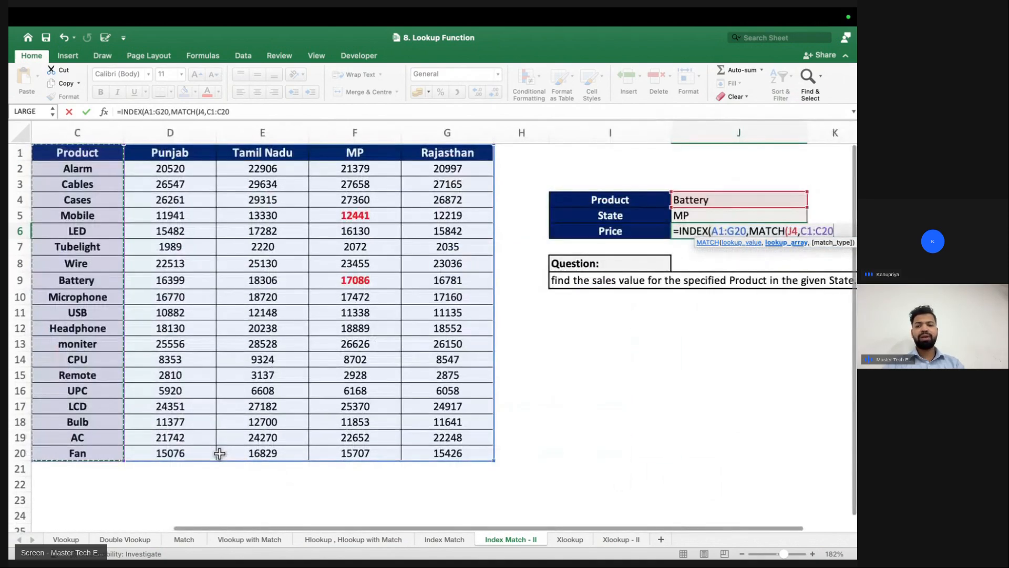
text(,0))
scroll(326, 392, right, 3)
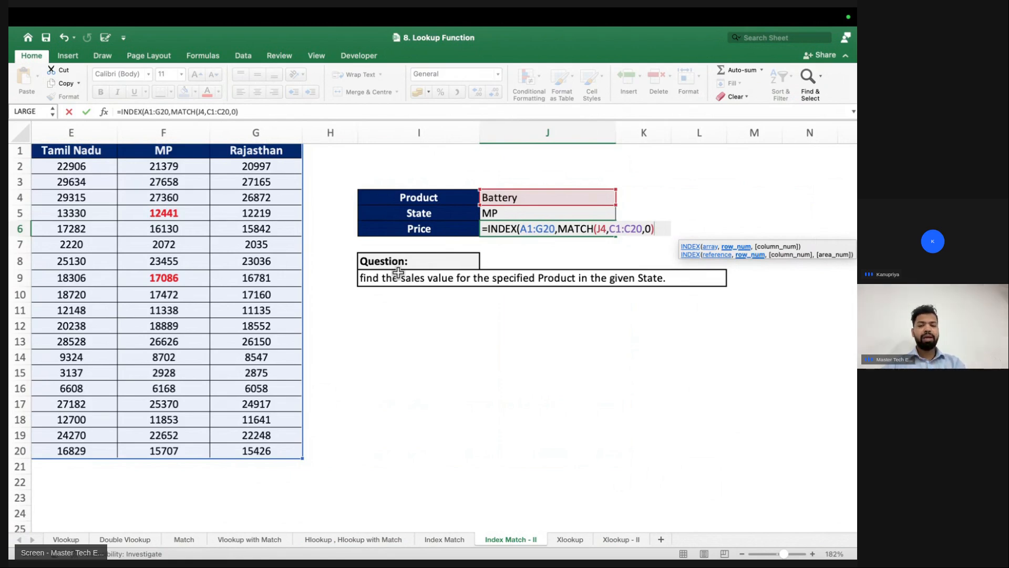
- Supply the INDEX column number with an exact MATCH of state J5 in A1:G1, and commit the formula in J6
text(,mat)
key(Tab)
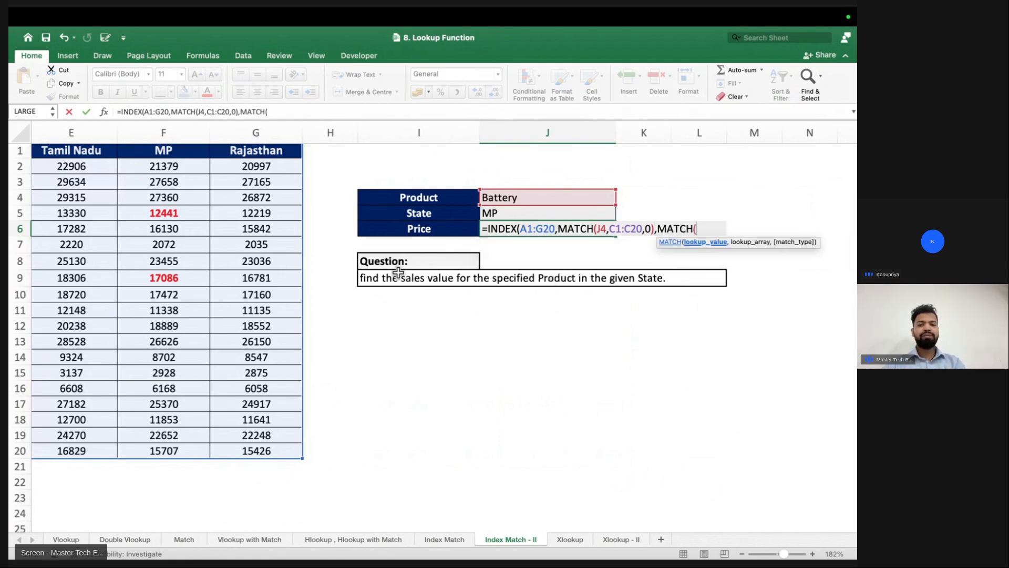
click(489, 214)
text(,)
scroll(288, 279, left, 4)
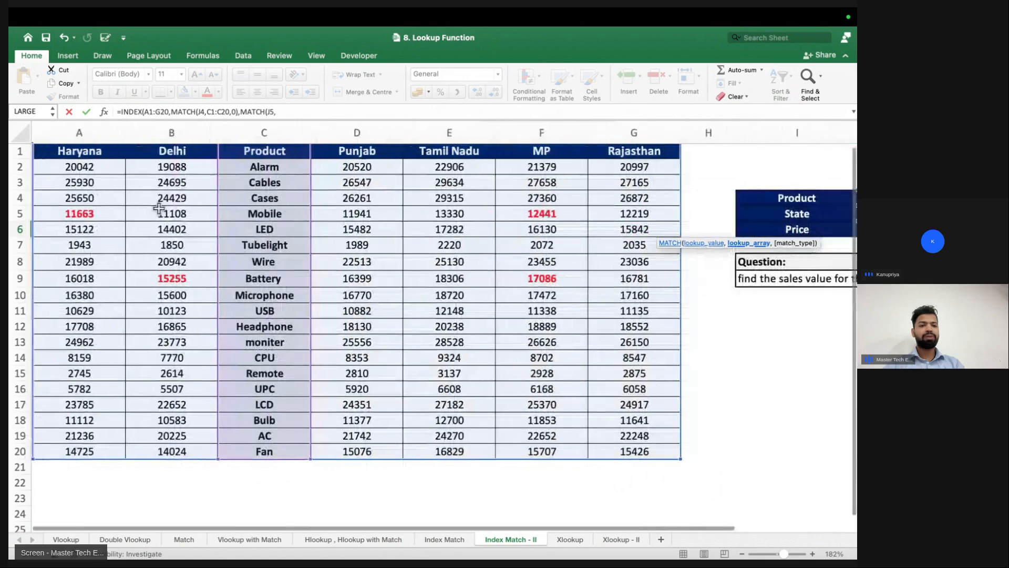
drag(59, 153, 625, 153)
scroll(577, 209, right, 4)
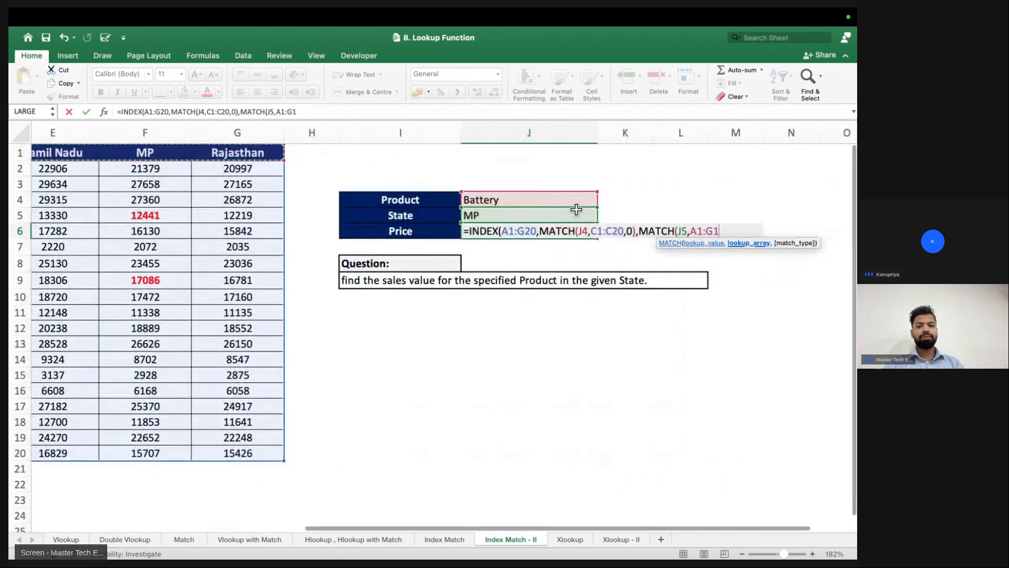
text(,0)))
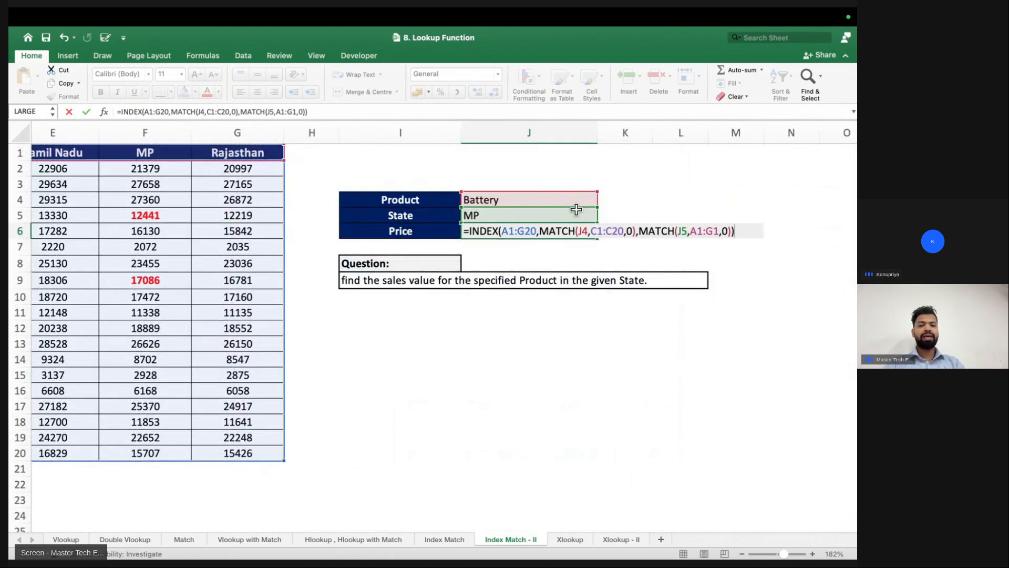
key(Return)
key(Up)
- Compare the formula's result with the Battery sales value for MP in F9
scroll(440, 218, left, 5)
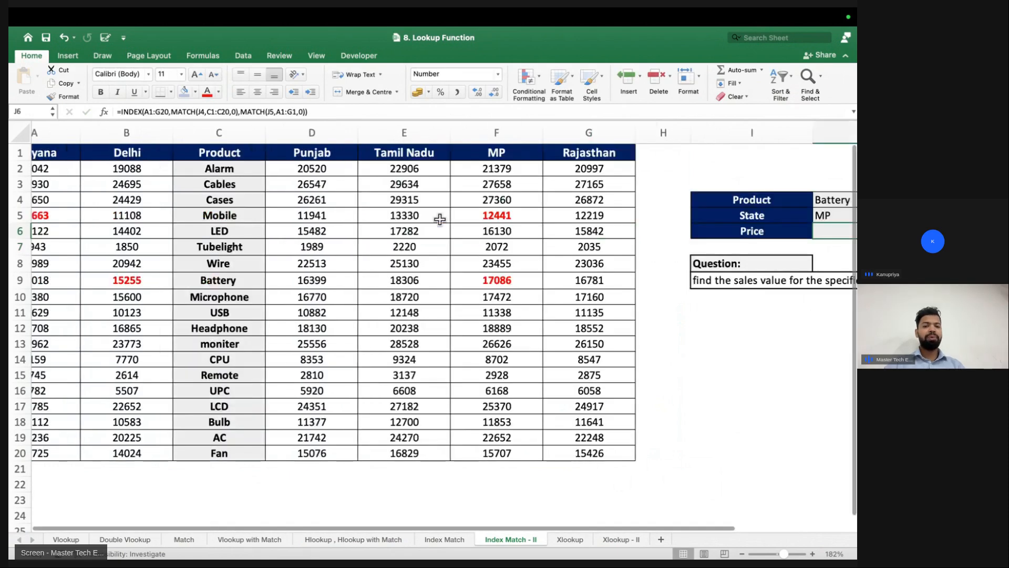
drag(259, 281, 473, 284)
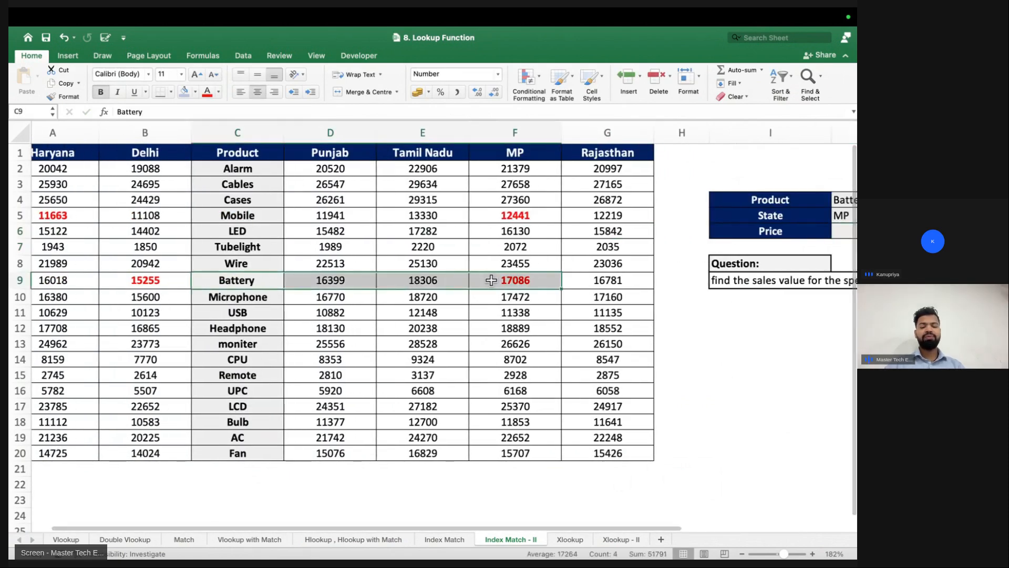
click(476, 287)
scroll(476, 286, right, 1)
scroll(733, 231, right, 3)
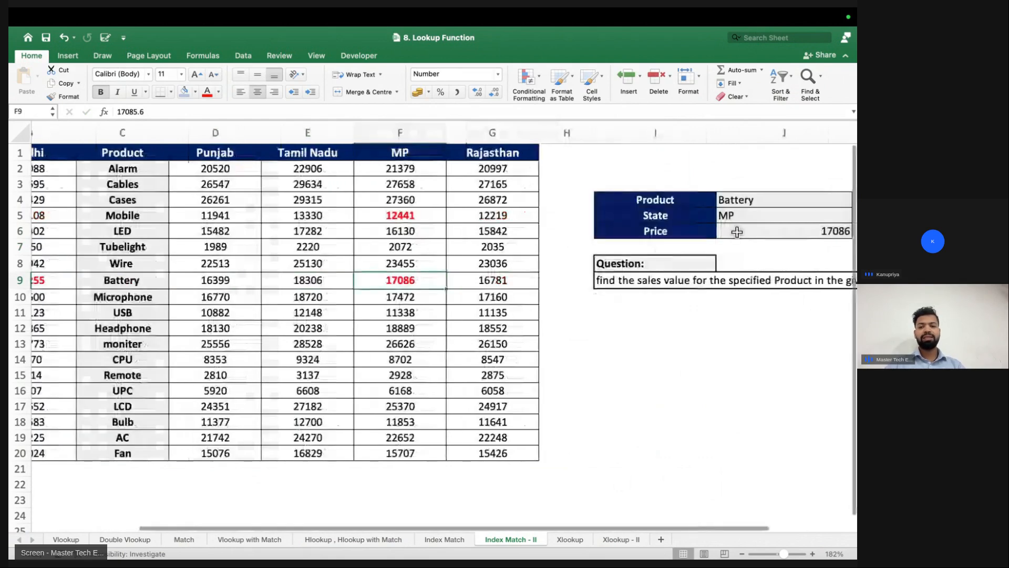
- Set the lookup State to Delhi and compare the returned price with the Battery sales value in B9
click(735, 218)
text(Delhi)
key(Return)
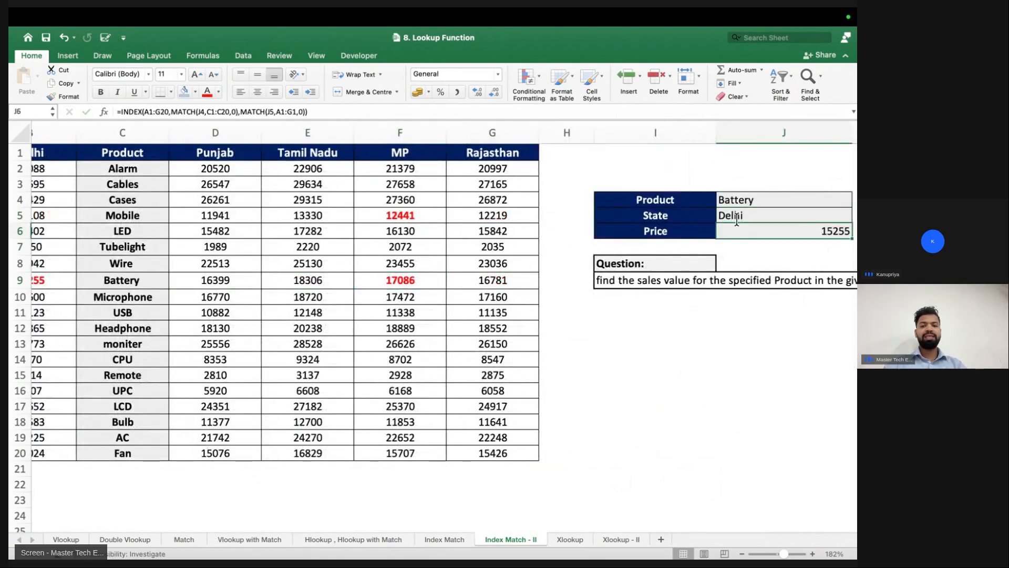
scroll(224, 297, left, 1)
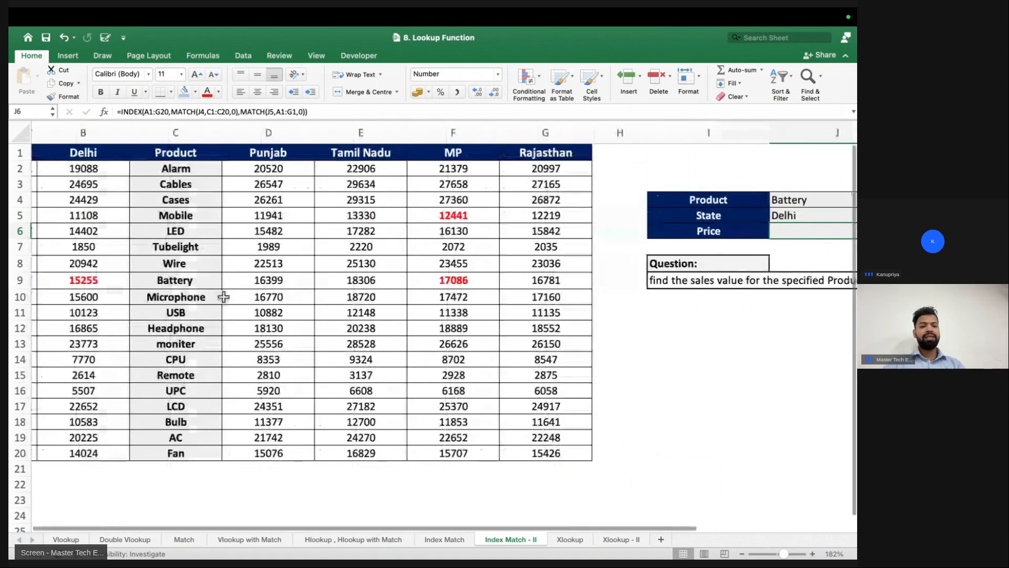
click(109, 281)
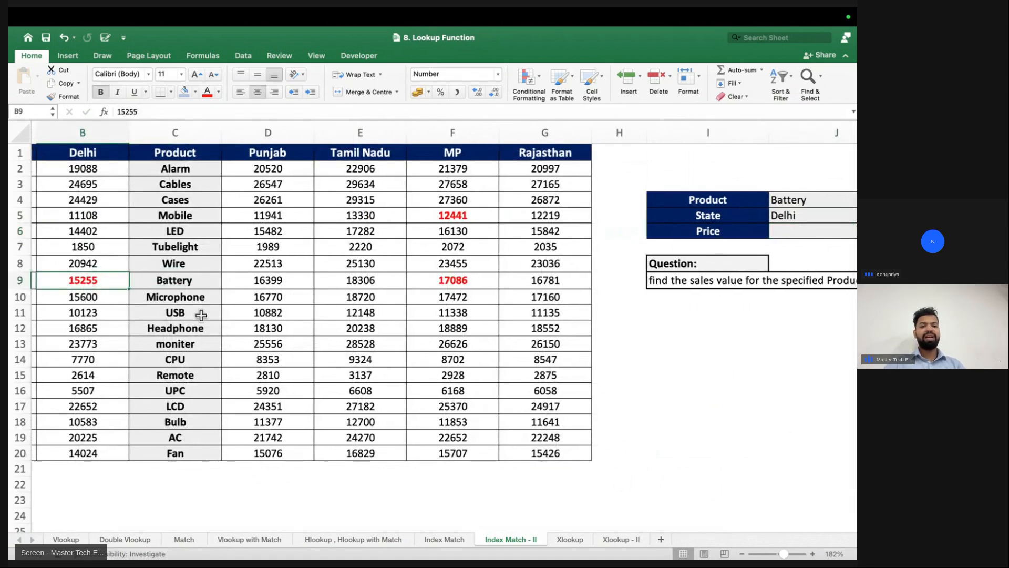
scroll(202, 315, right, 2)
click(615, 230)
scroll(615, 231, left, 2)
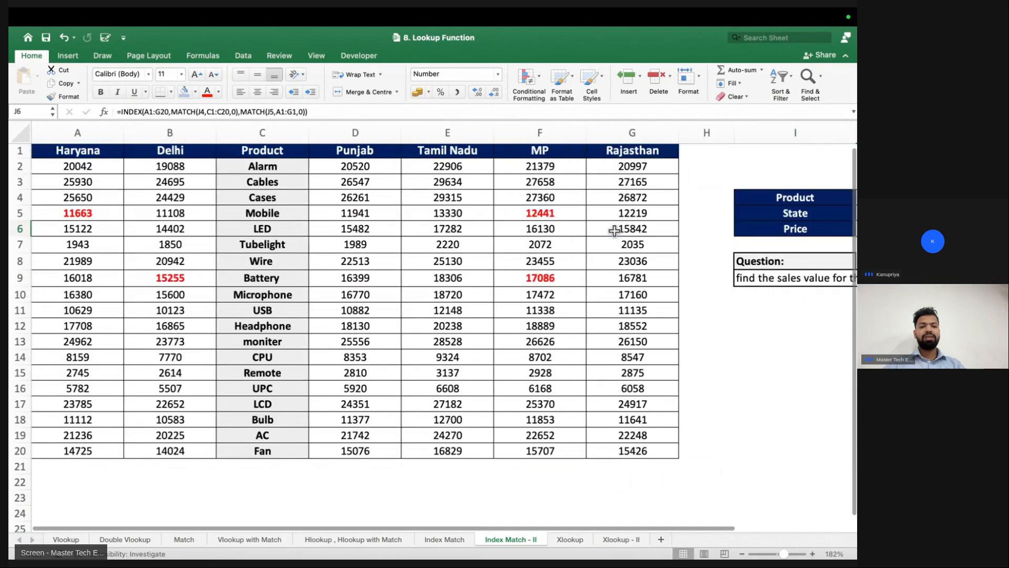
- Set the lookup Product to Mobile and State to MP, and check the price against the Mobile row
scroll(617, 226, right, 3)
click(466, 197)
scroll(466, 197, left, 4)
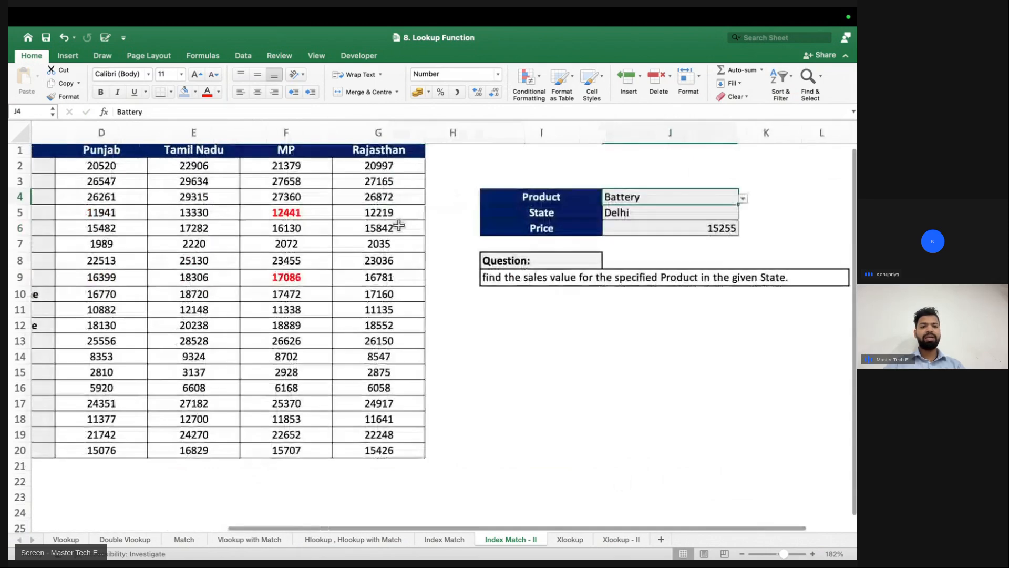
text(Mob)
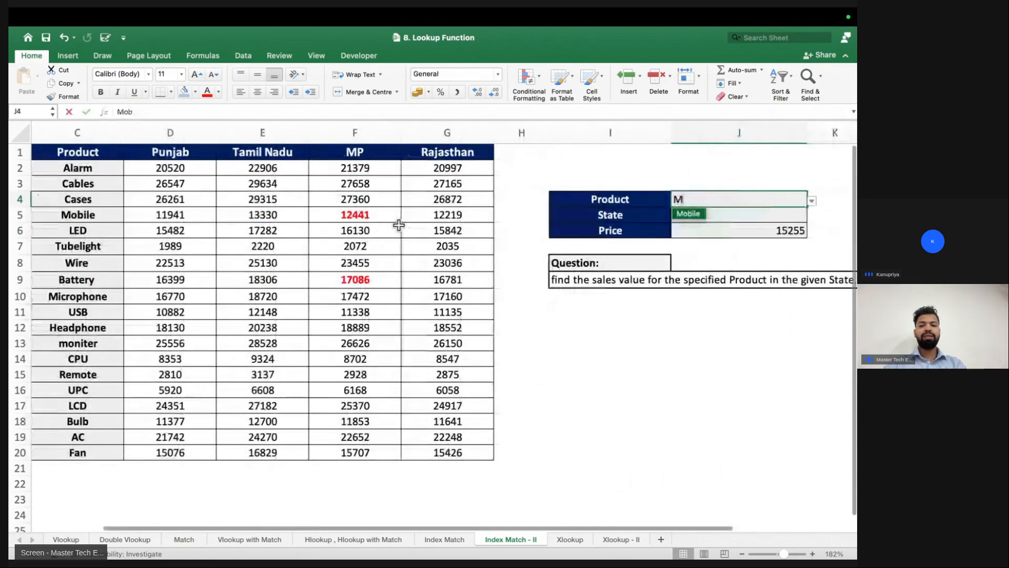
key(Return)
text(MP)
key(Return)
drag(108, 218, 341, 214)
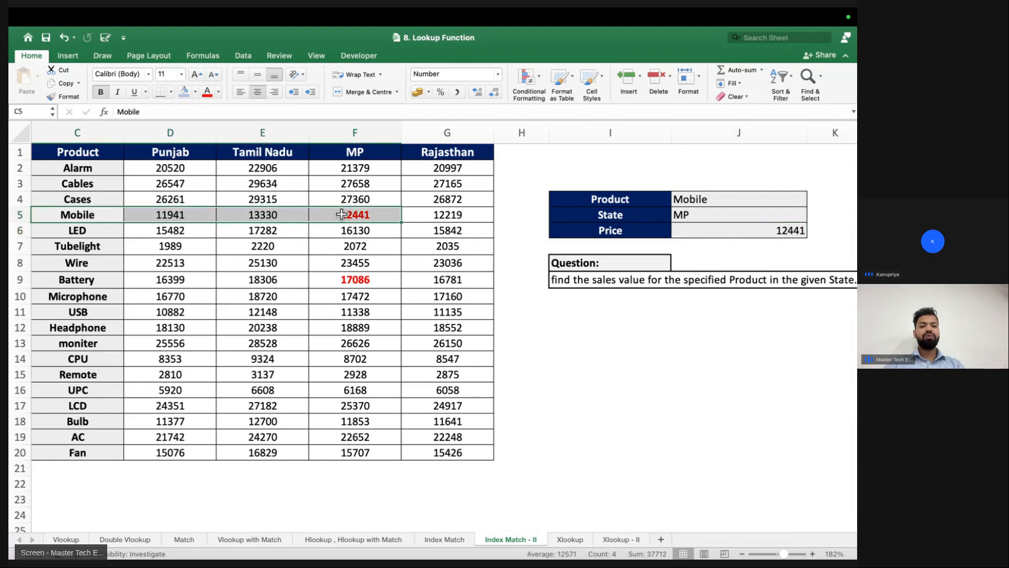
- Set the lookup State to Haryana and check the price against the Mobile sales value in A5
scroll(342, 215, left, 4)
scroll(540, 214, right, 2)
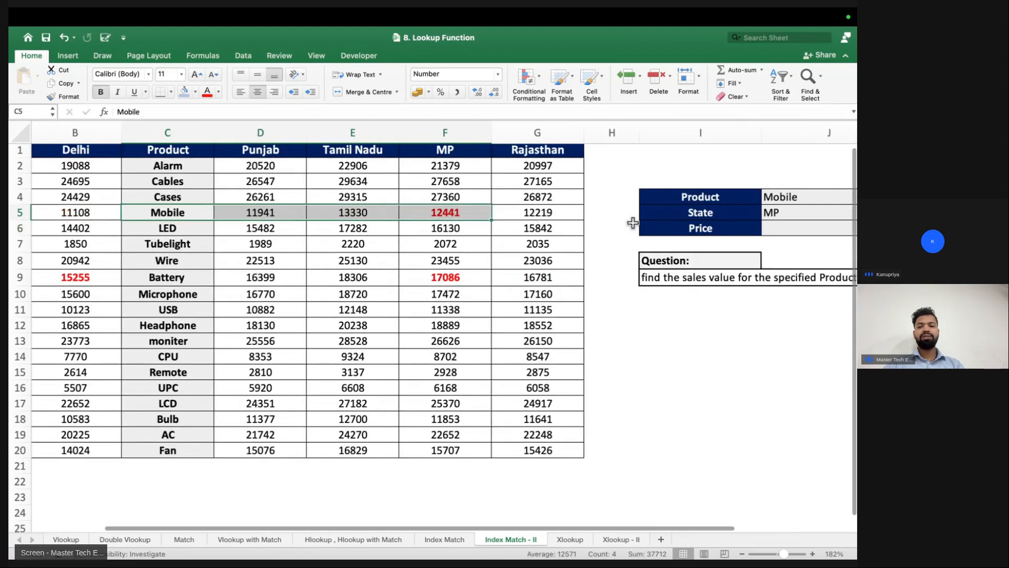
click(780, 213)
text(Haryana)
key(Return)
scroll(309, 267, left, 4)
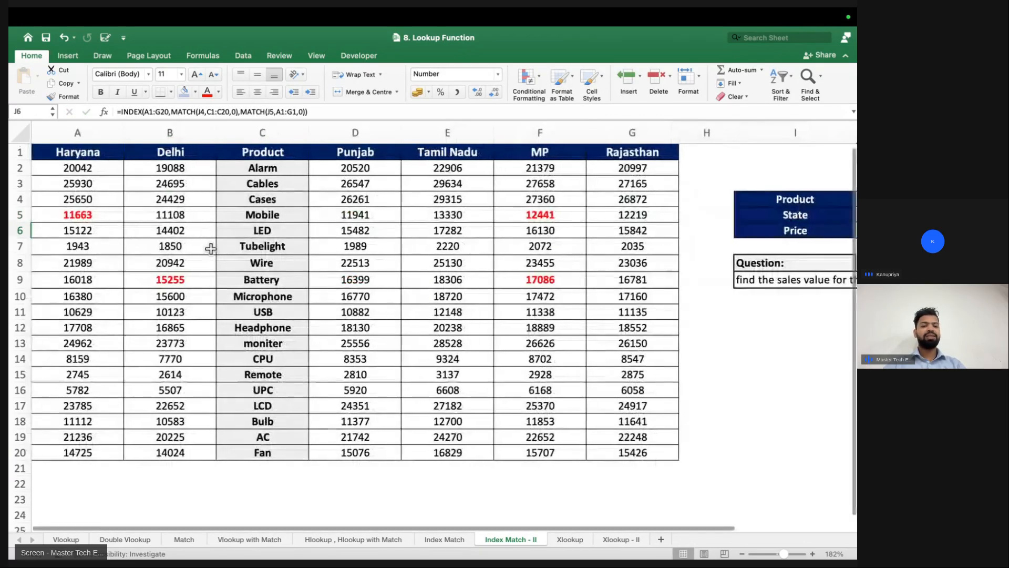
drag(259, 214, 15, 213)
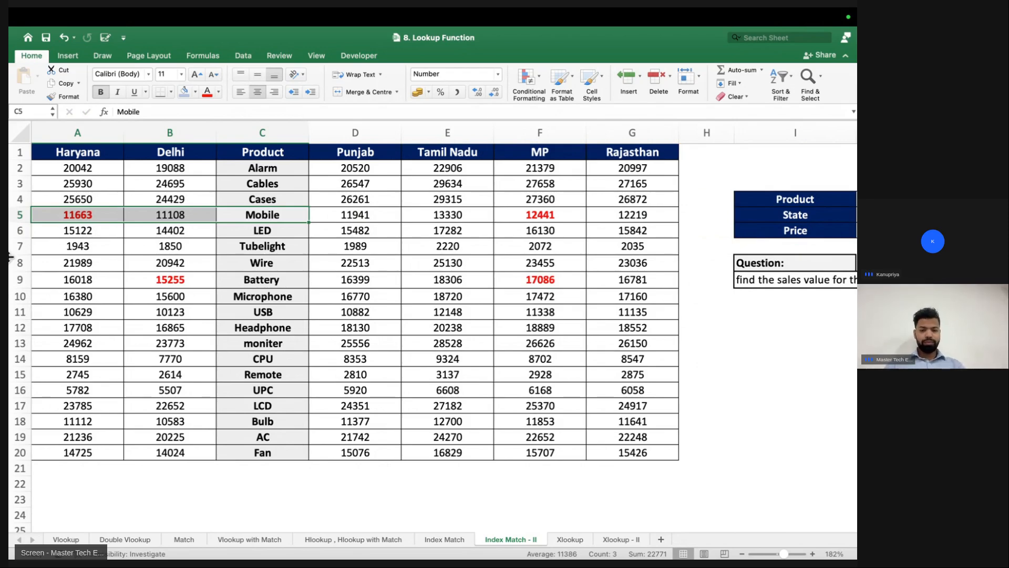
click(210, 345)
- Close the 8. Lookup Function workbook
mouse_move(16, 13)
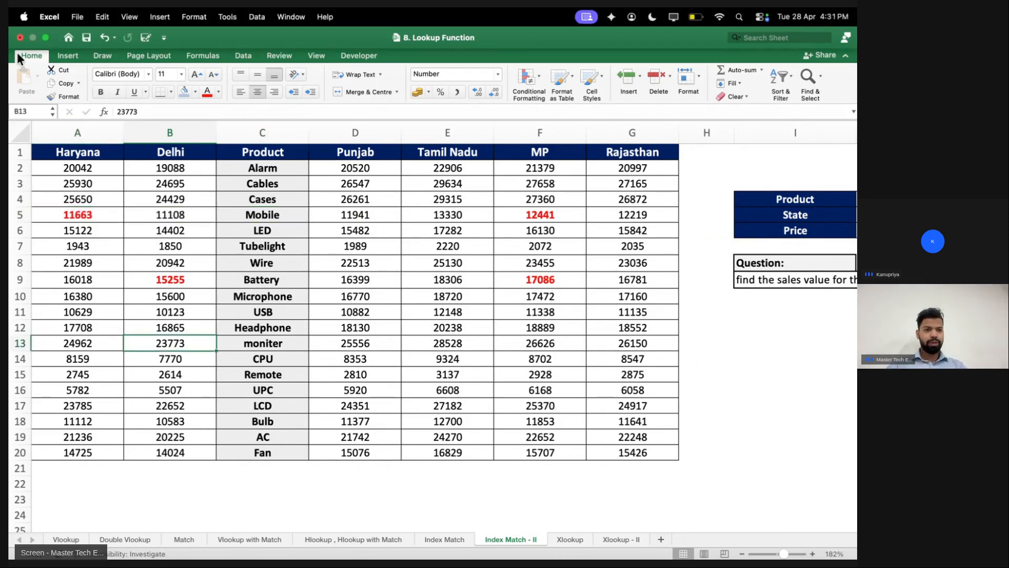
click(21, 38)
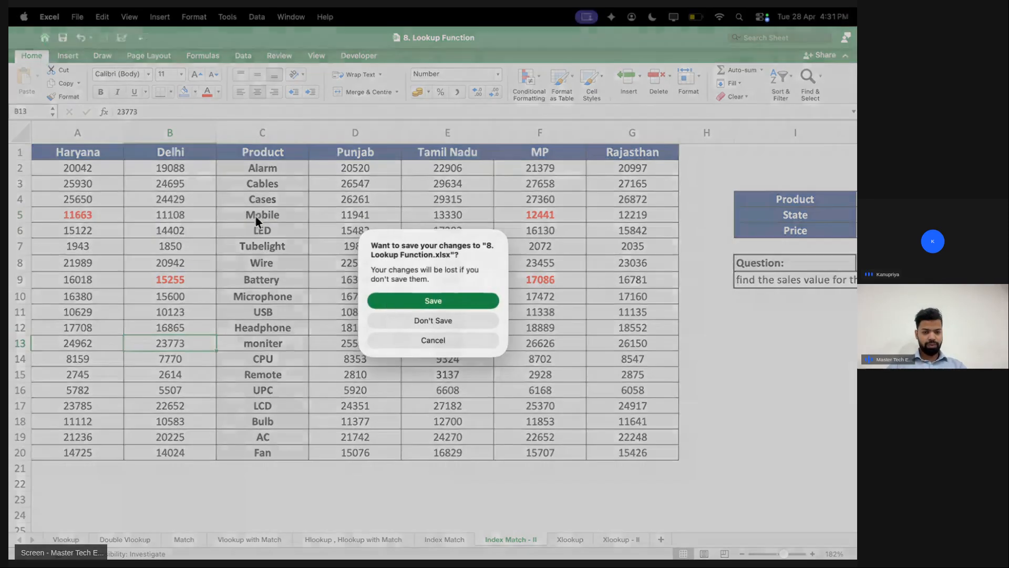
click(392, 311)
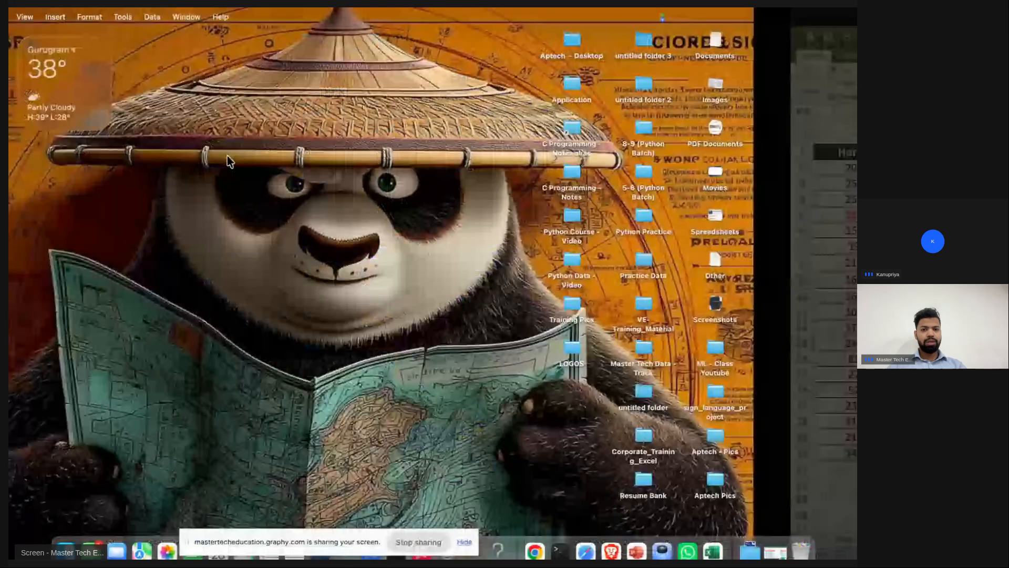
- Return to the Index Match Explain workbook, open the recent workbook Index Match (Two Way Lookup) and display it full screen
key(ctrl+Right)
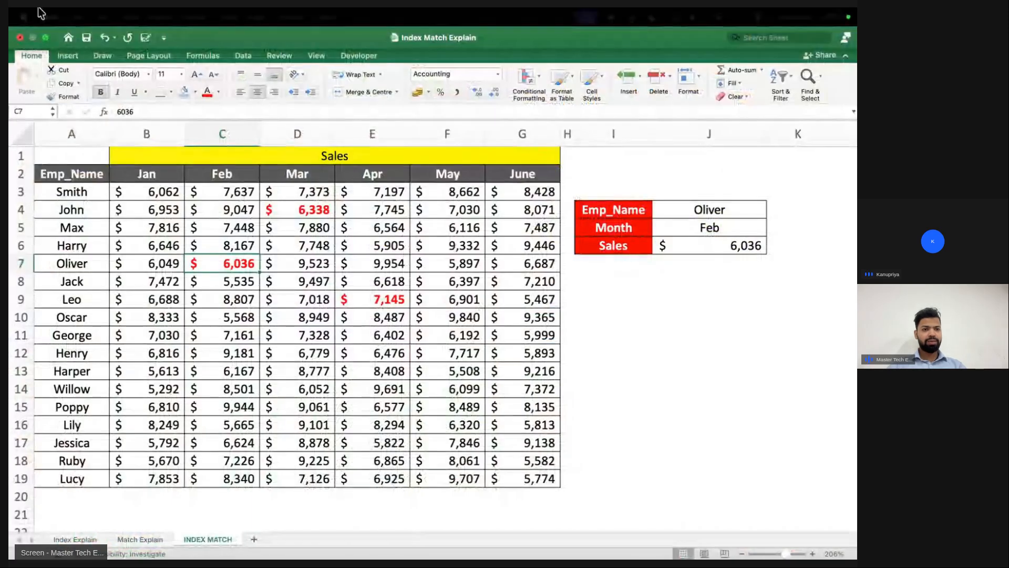
click(100, 228)
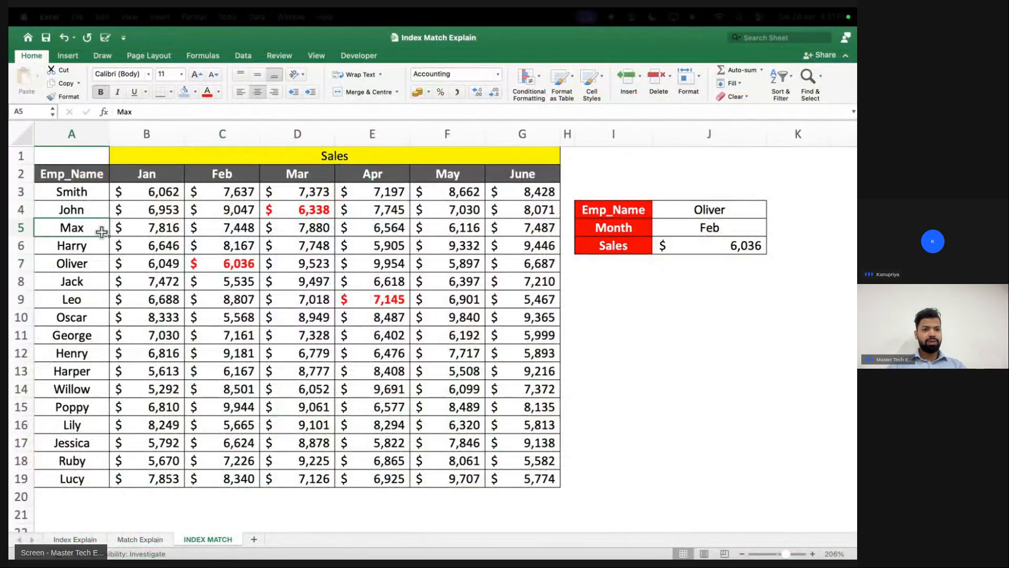
click(77, 17)
mouse_move(103, 83)
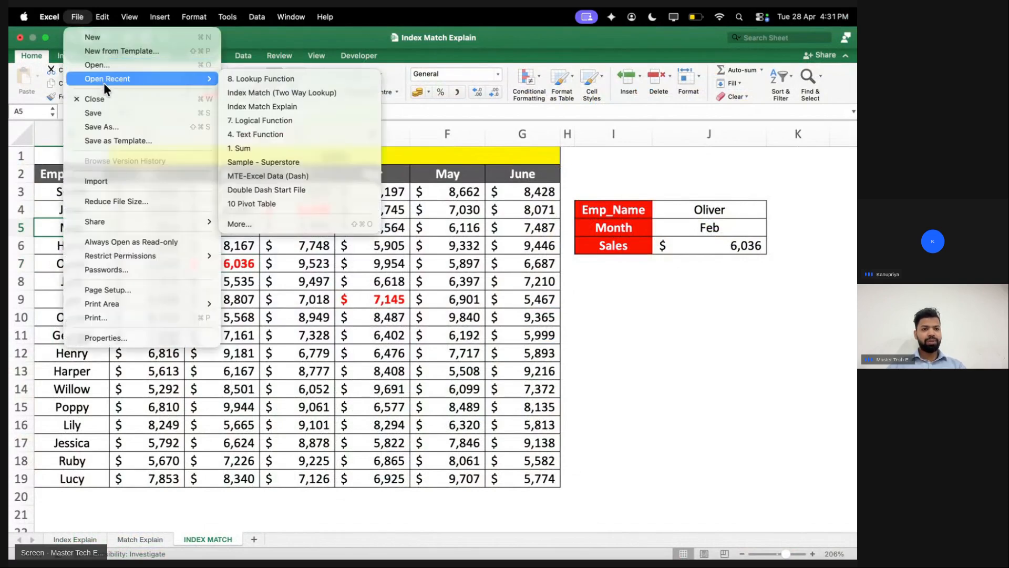
click(253, 93)
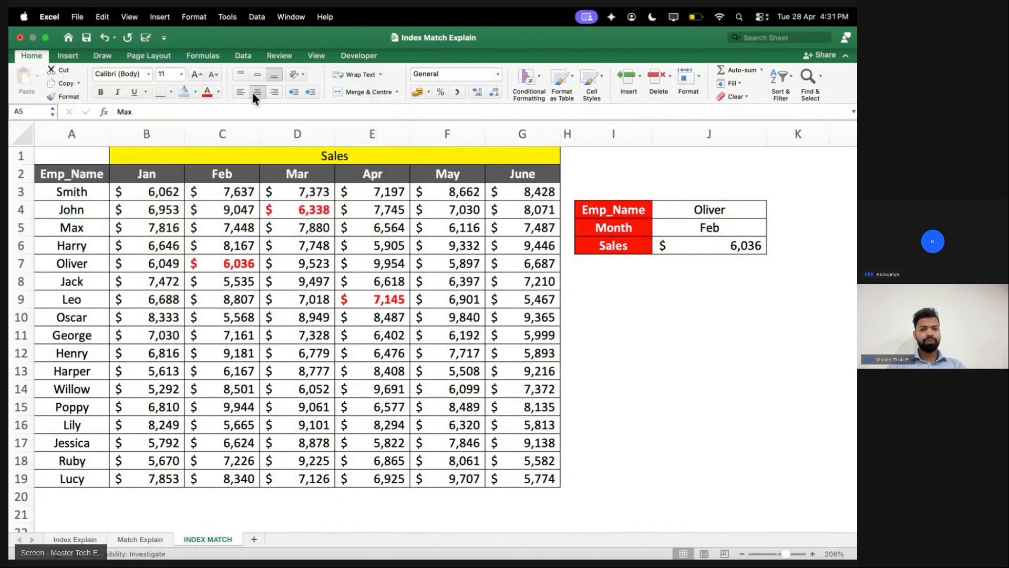
click(45, 33)
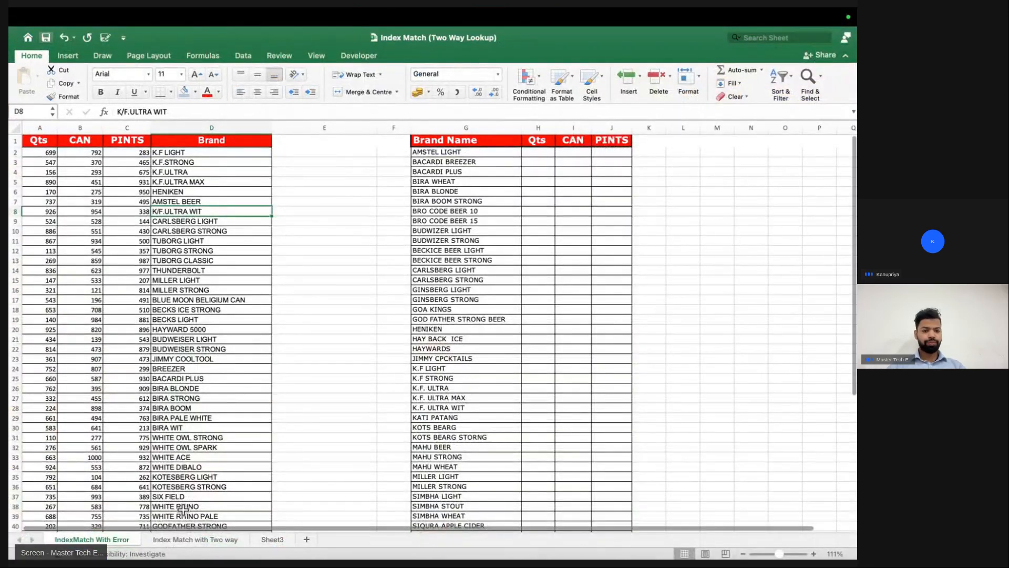
drag(372, 135, 312, 130)
scroll(250, 213, up, 3)
scroll(251, 212, left, 3)
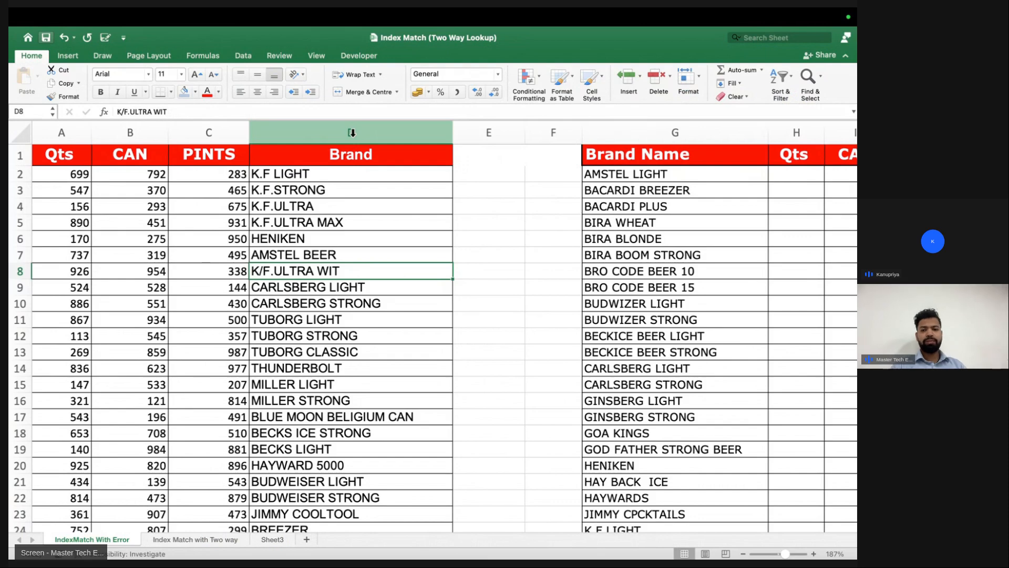
- Narrow the empty spacer columns between the two tables and review the brand entries in column D
drag(525, 133, 510, 136)
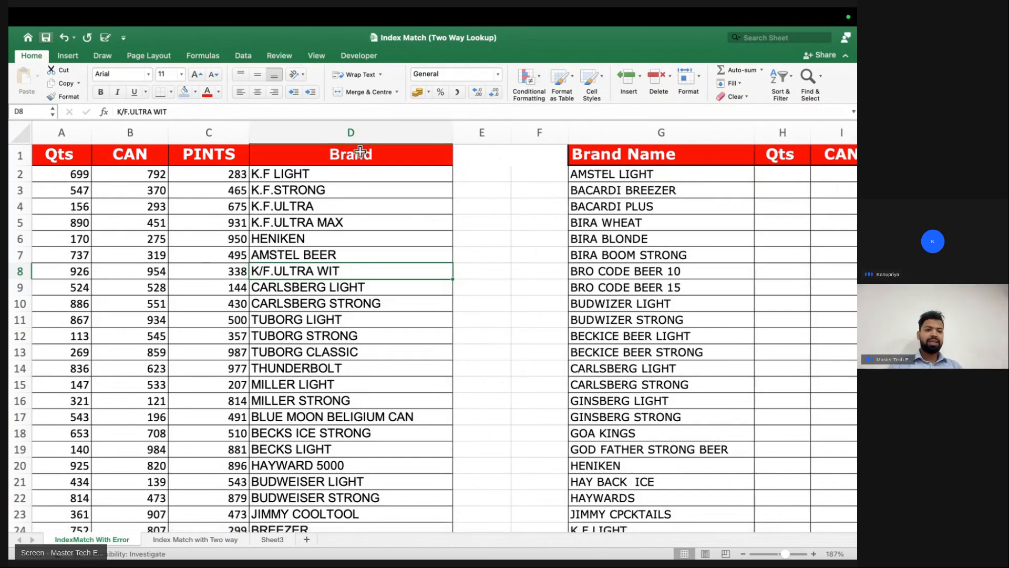
click(377, 129)
drag(378, 130, 60, 132)
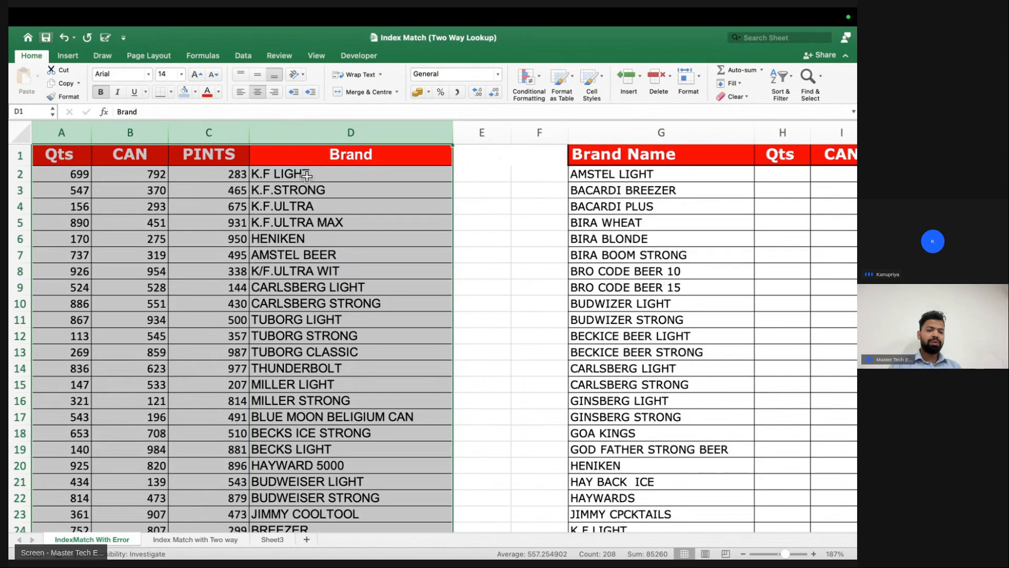
drag(282, 177, 282, 338)
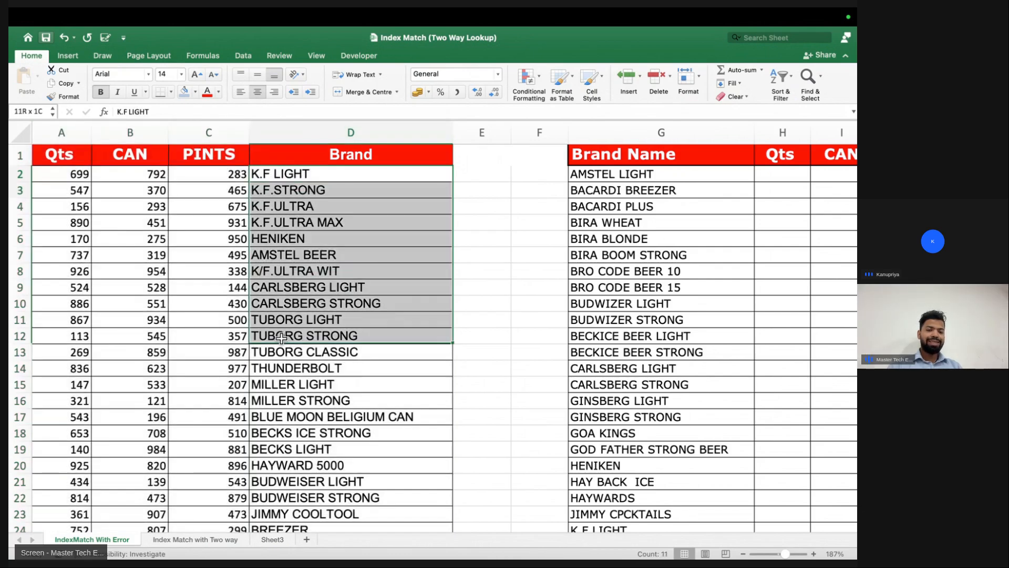
scroll(308, 246, down, 3)
drag(309, 219, 313, 511)
scroll(314, 404, down, 3)
scroll(314, 405, up, 6)
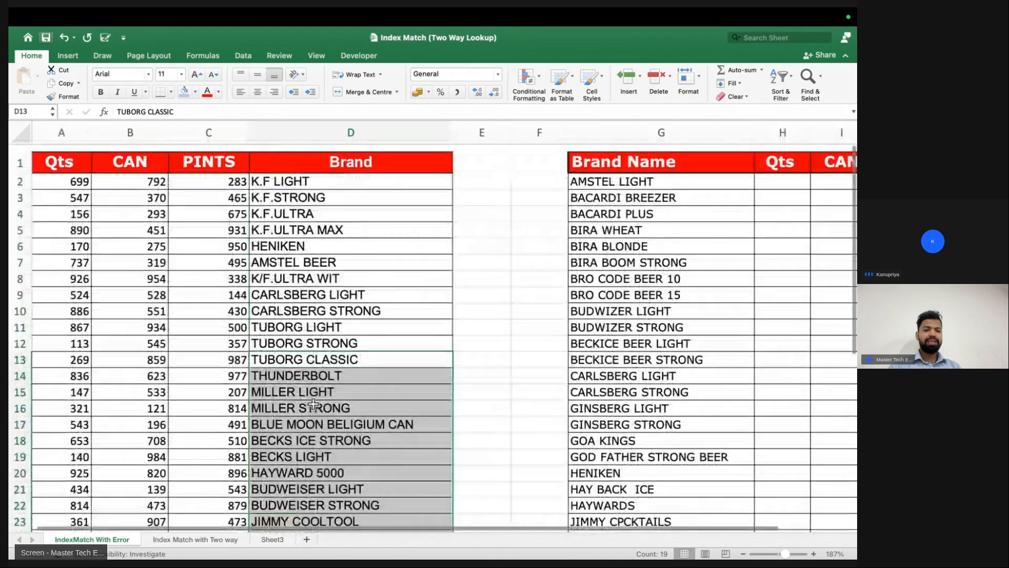
- Examine how the Qts, CAN and PINTS columns relate to the Brand column in the source table
click(61, 132)
click(130, 132)
click(177, 134)
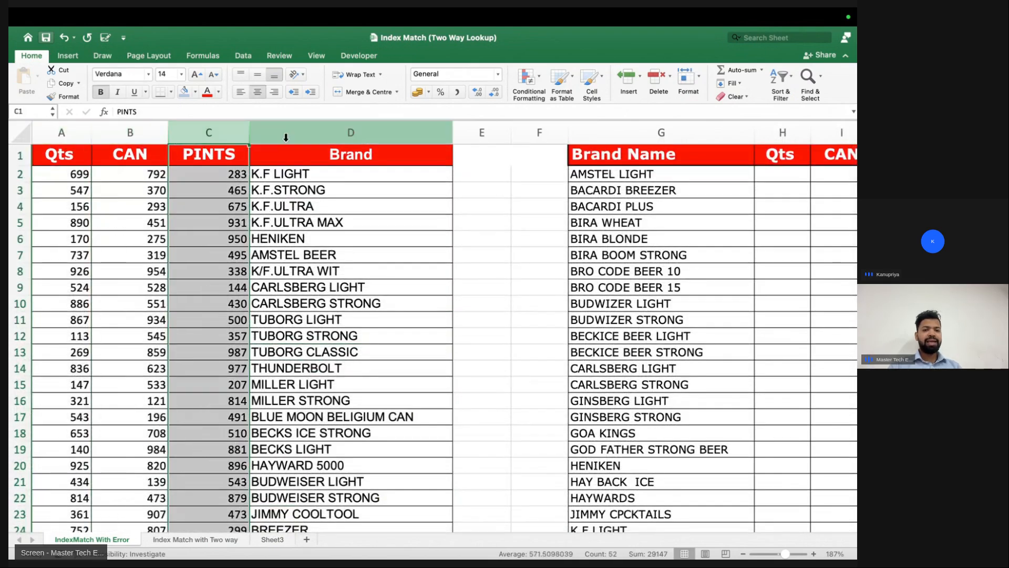
click(351, 133)
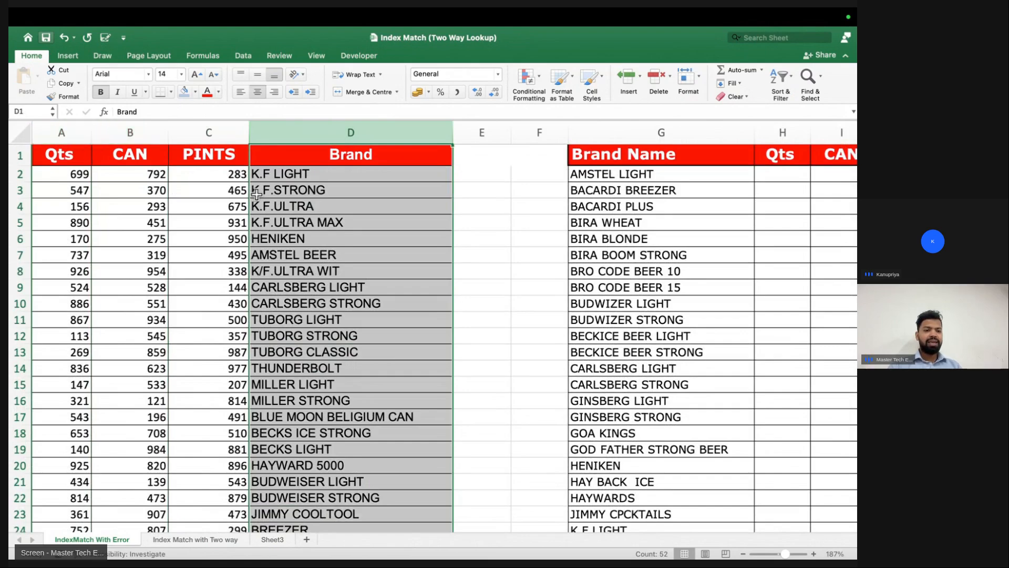
click(298, 190)
click(124, 171)
click(81, 174)
click(76, 133)
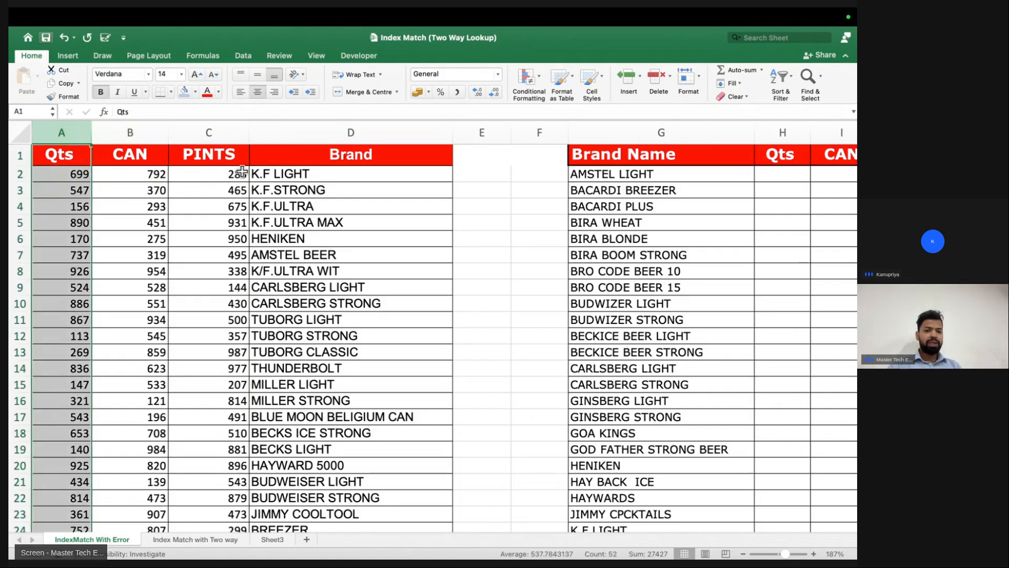
click(266, 171)
click(137, 145)
click(137, 132)
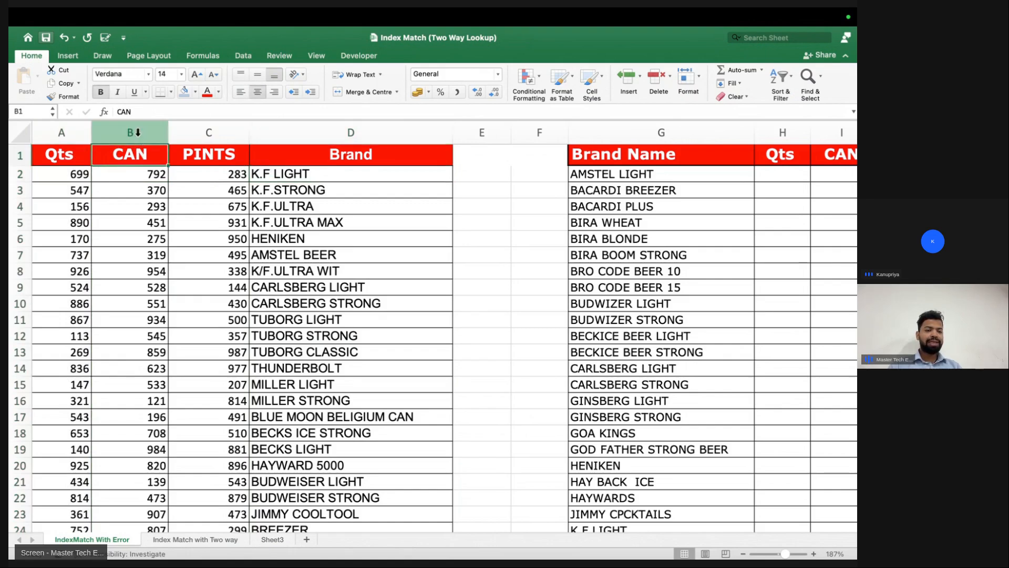
click(137, 167)
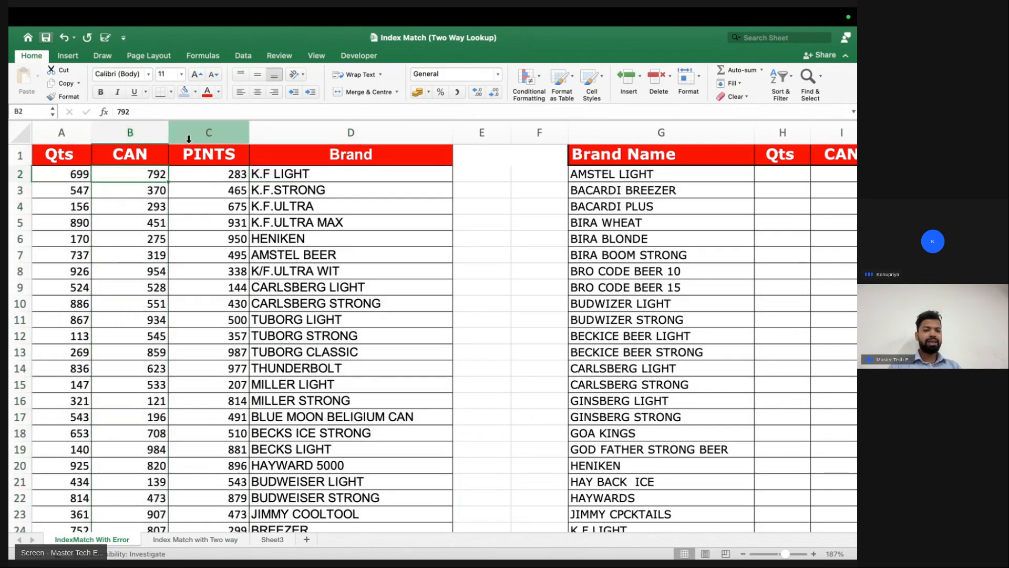
click(329, 136)
drag(329, 139, 18, 129)
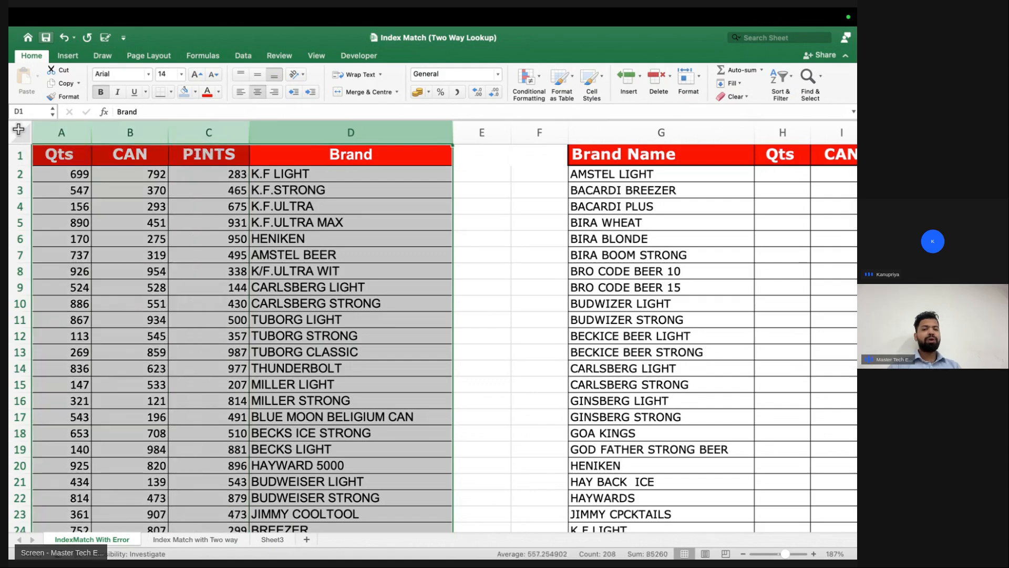
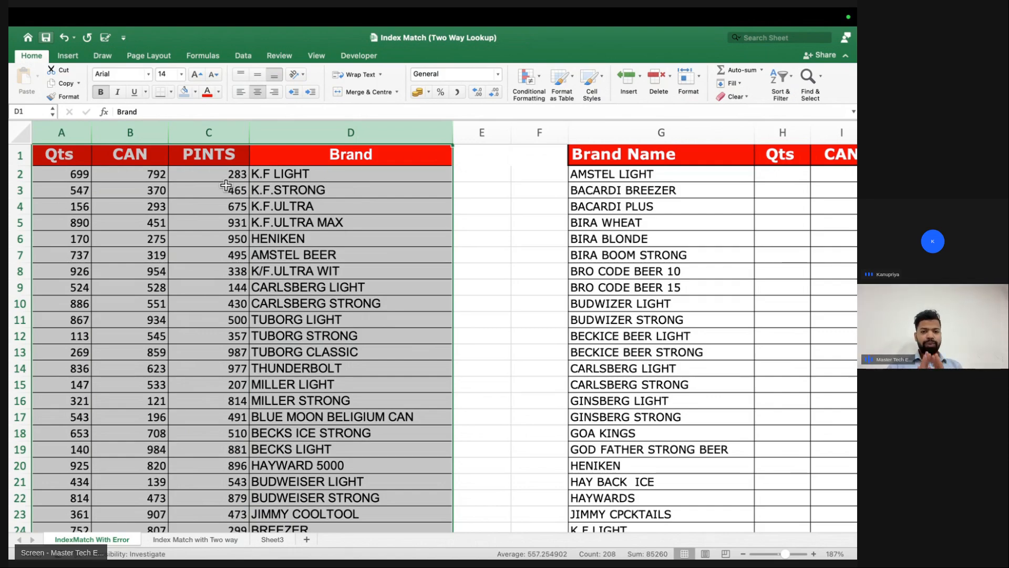
- Narrow the empty columns E and F further to bring the two tables closer together
mouse_move(510, 131)
mouse_down()
mouse_move(481, 132)
mouse_move(541, 135)
mouse_move(515, 137)
mouse_up()
click(442, 182)
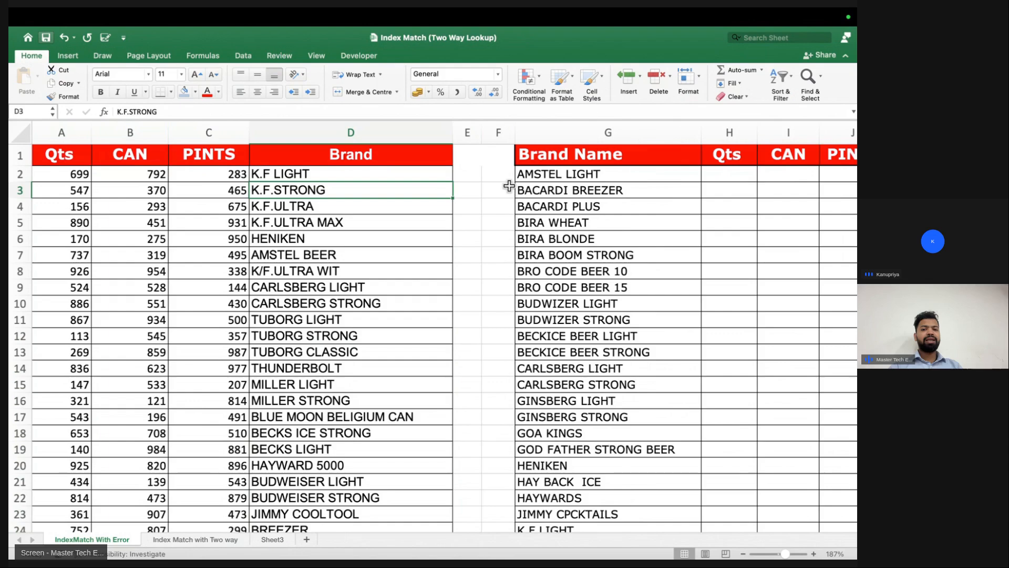
scroll(509, 186, right, 3)
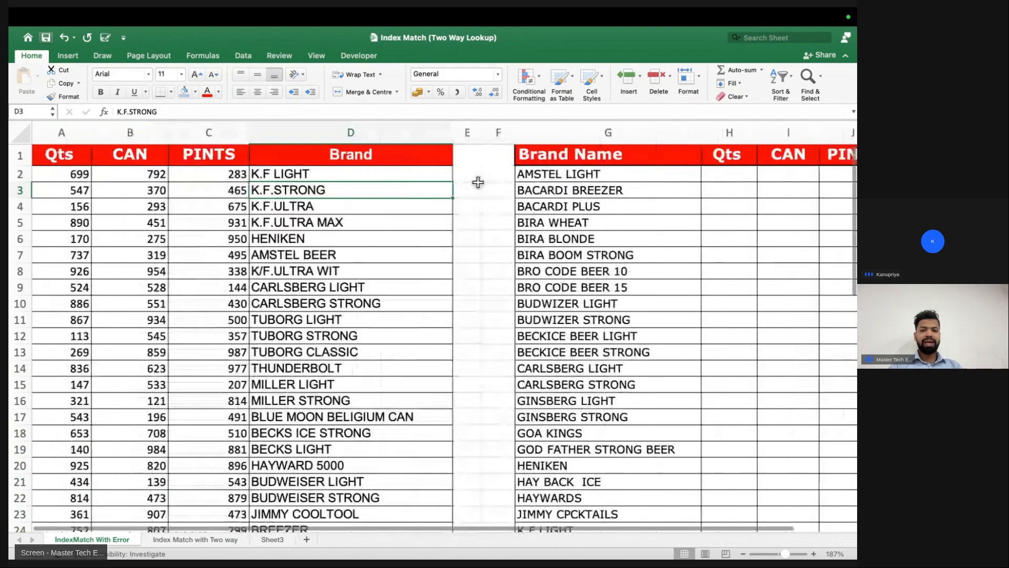
- Compare the source table in columns A to D with the Brand Name, Qts, CAN and PINTS columns of the second table
click(550, 138)
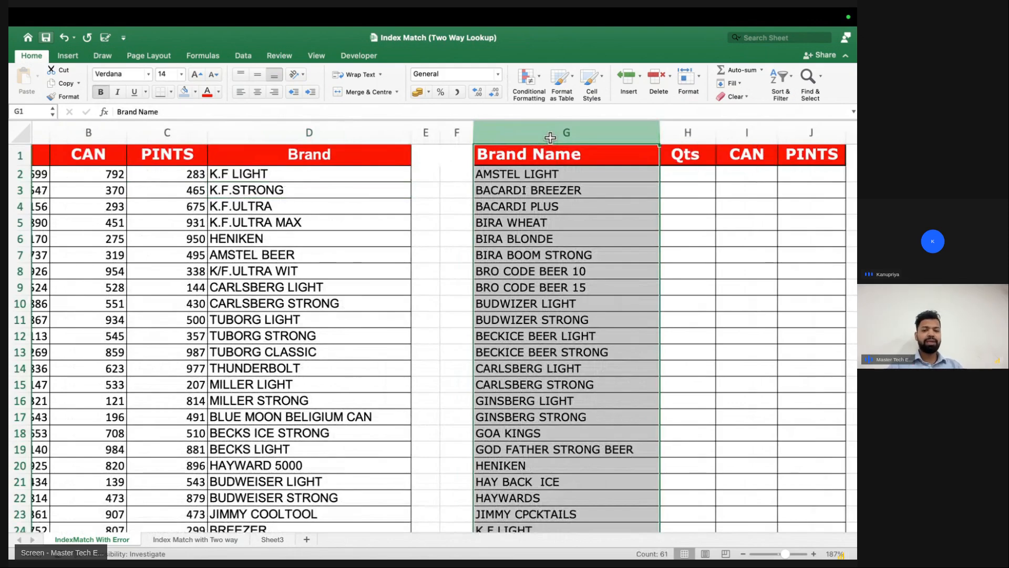
scroll(633, 248, left, 2)
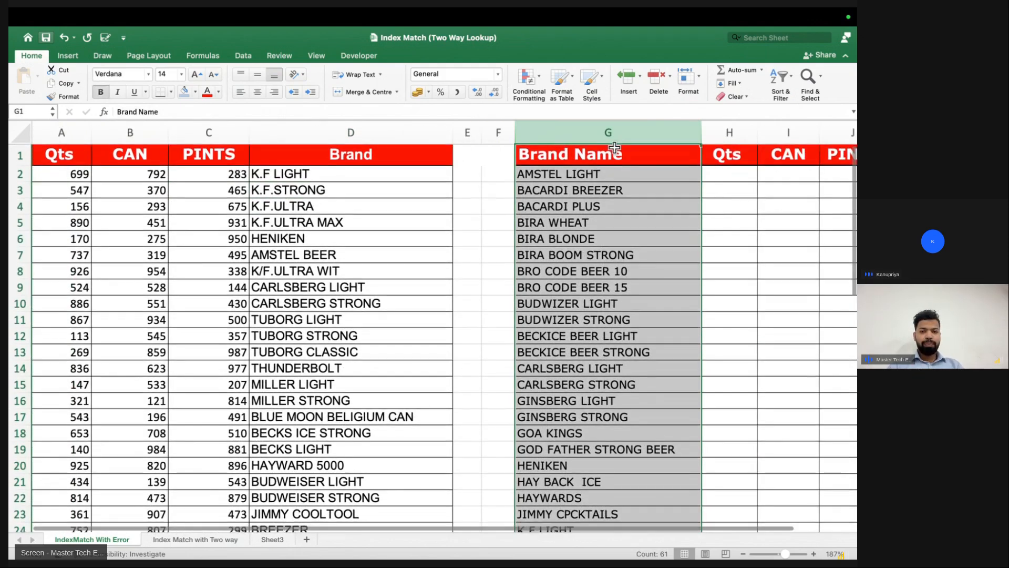
scroll(251, 240, left, 1)
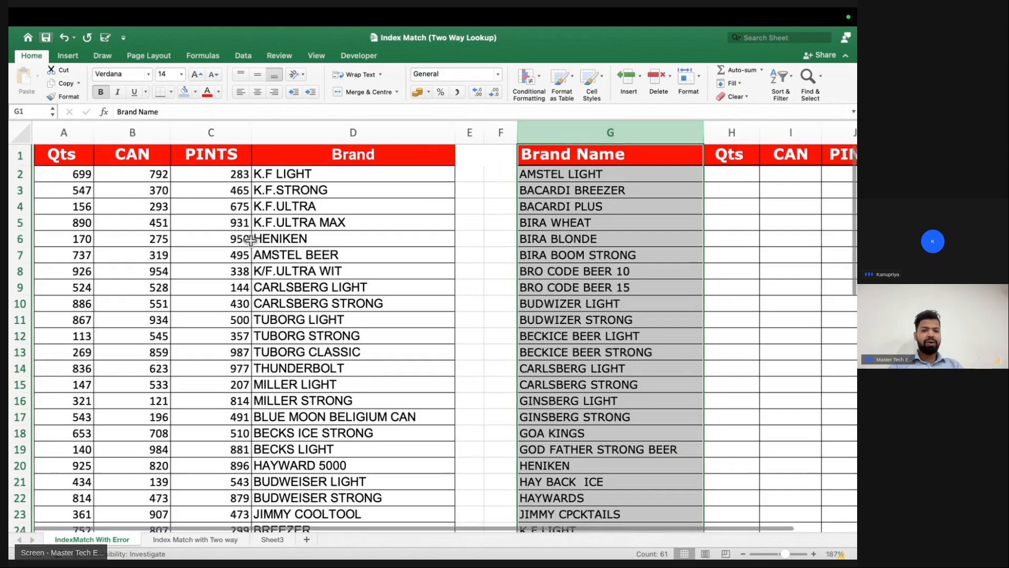
click(329, 133)
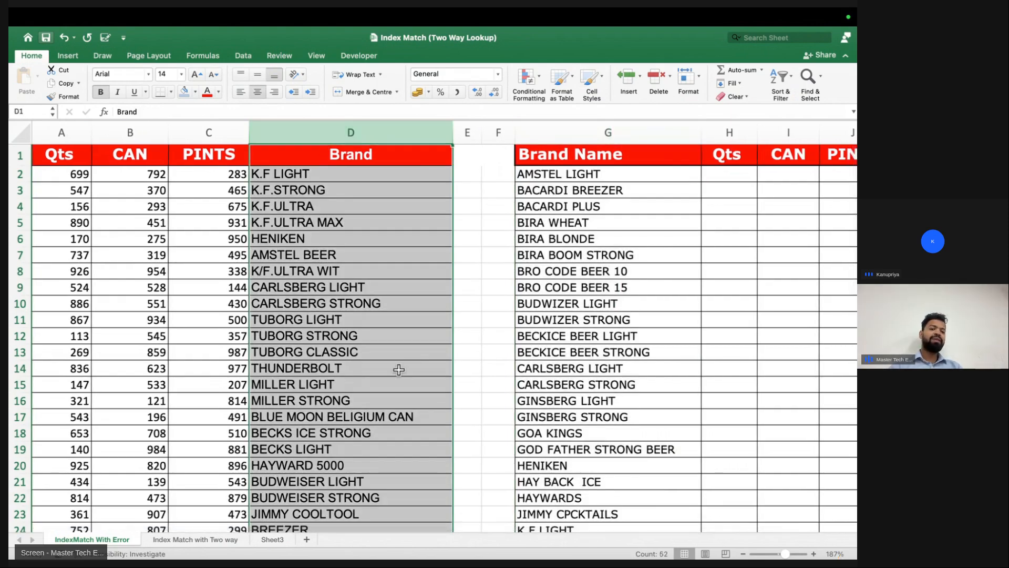
scroll(557, 415, right, 2)
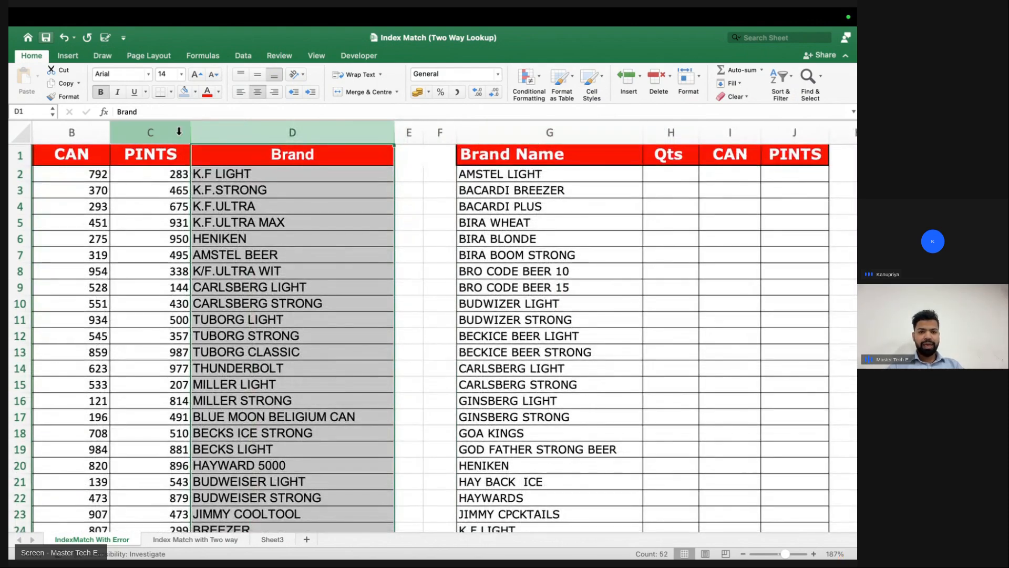
drag(71, 132, 248, 135)
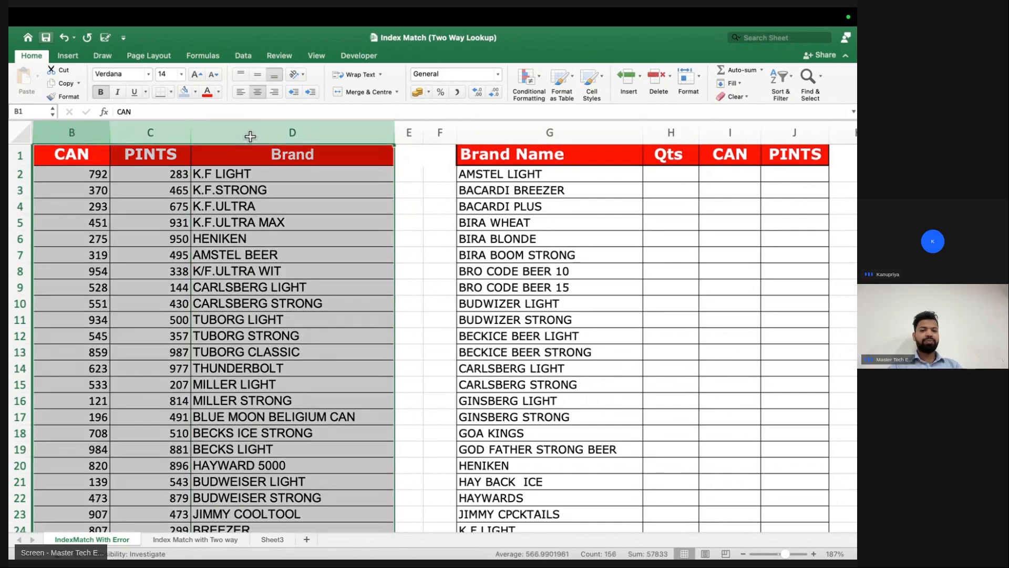
click(532, 135)
click(665, 137)
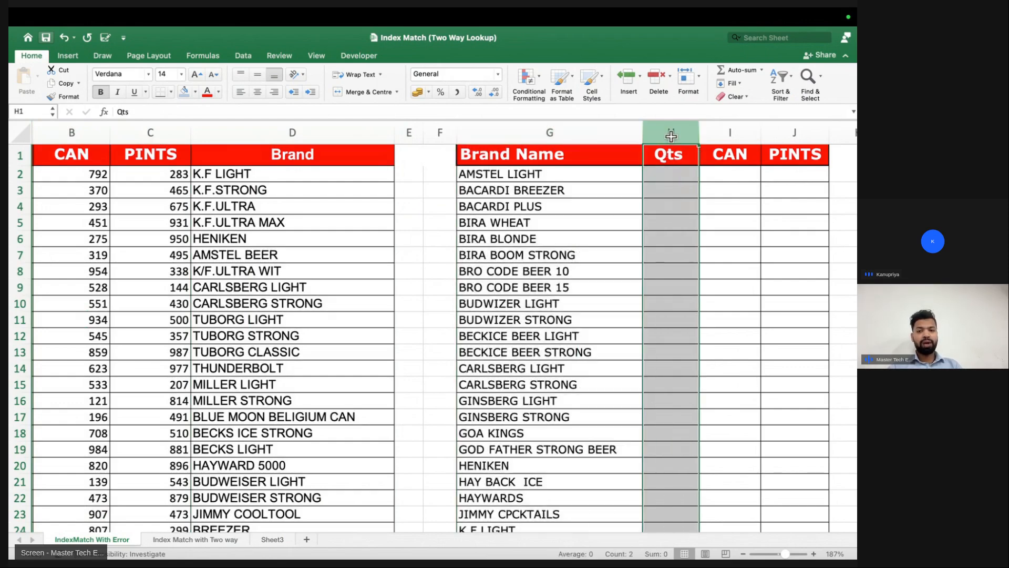
click(727, 138)
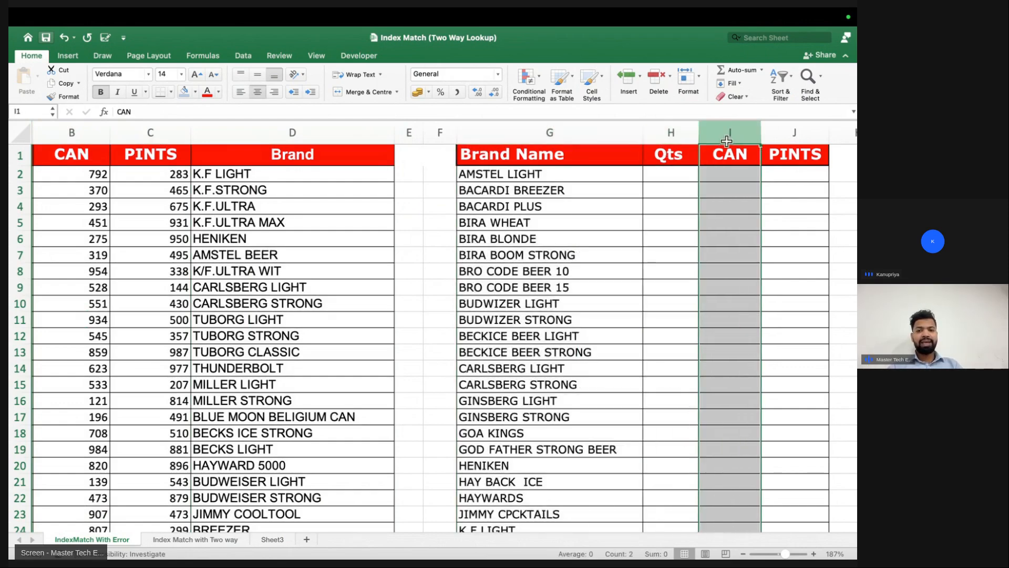
click(799, 136)
scroll(471, 194, left, 2)
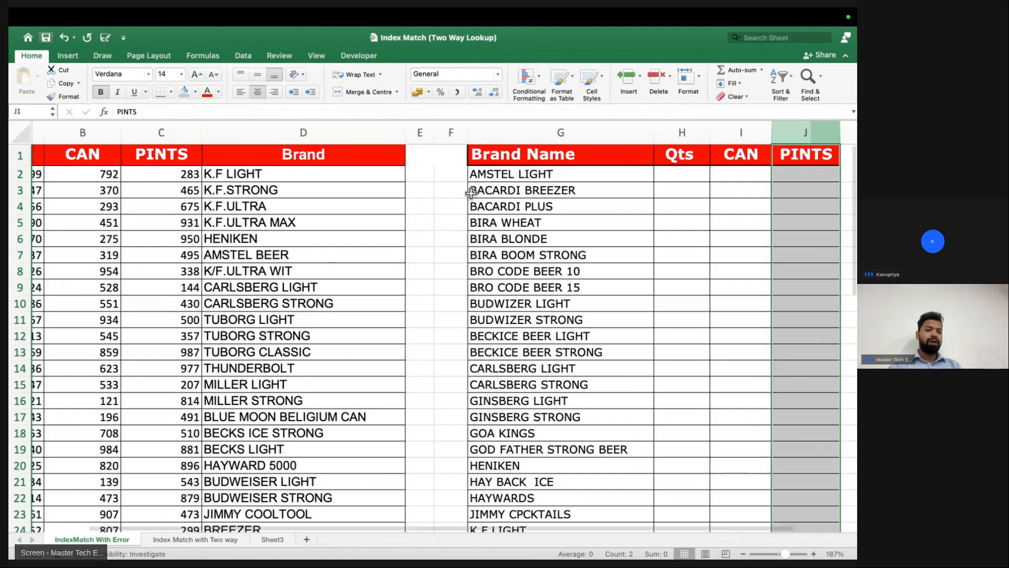
drag(351, 152, 323, 135)
scroll(330, 240, right, 2)
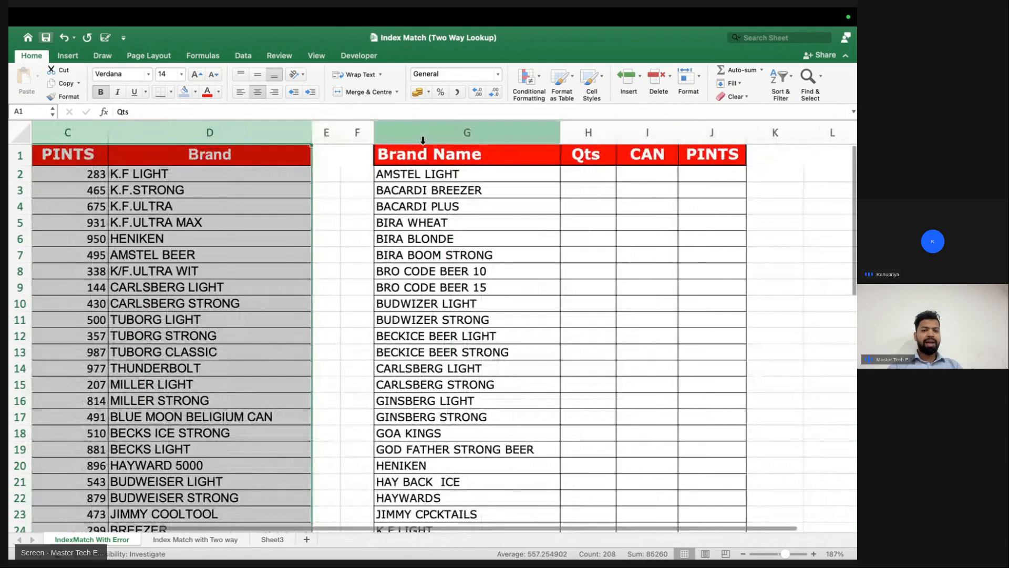
click(537, 134)
click(647, 133)
click(712, 132)
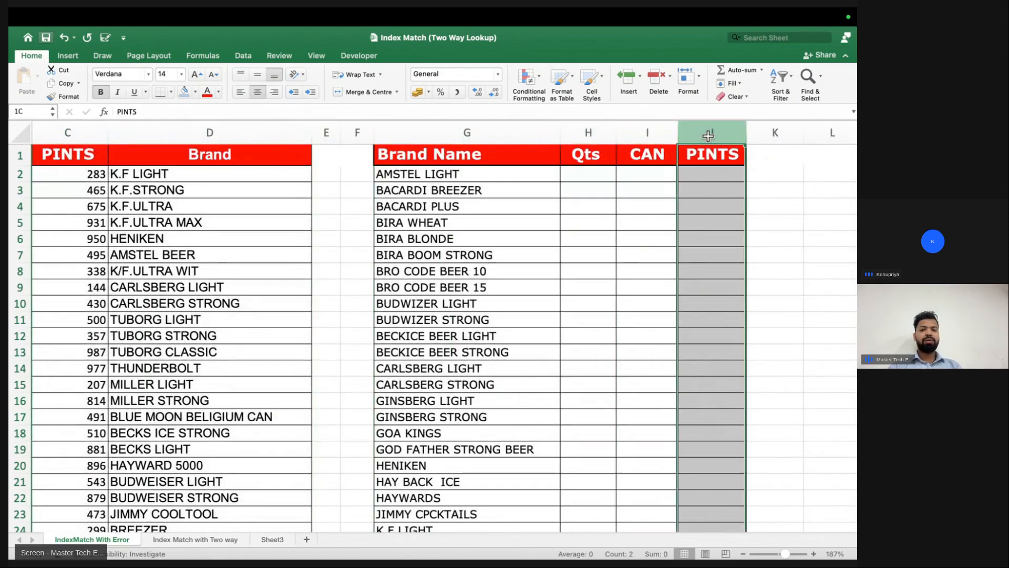
scroll(542, 216, left, 2)
drag(337, 133, 79, 135)
- Start an INDEX formula in H2, the Qts cell for AMSTEL LIGHT
scroll(577, 251, right, 2)
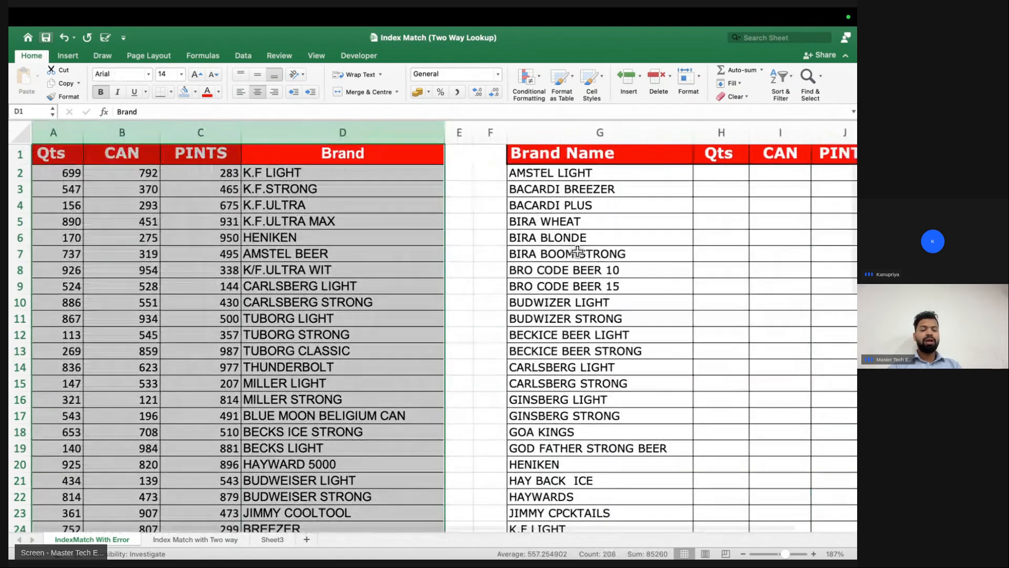
click(618, 172)
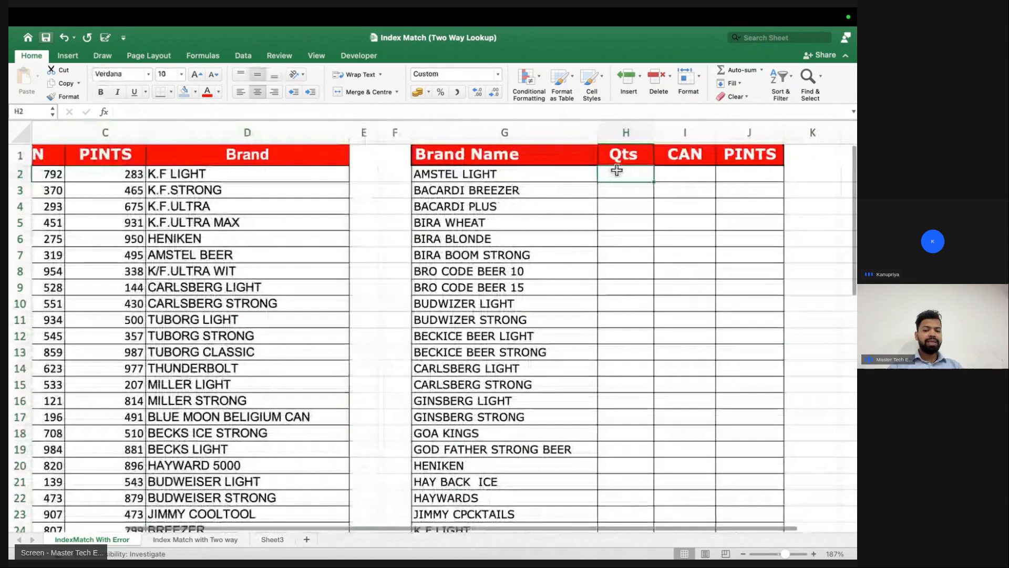
mouse_move(519, 557)
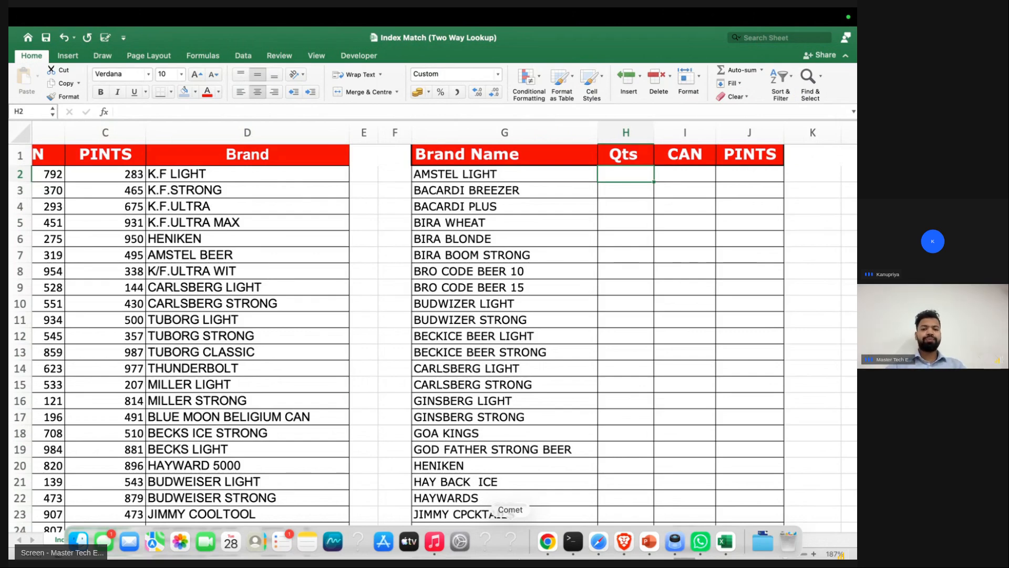
text(=In)
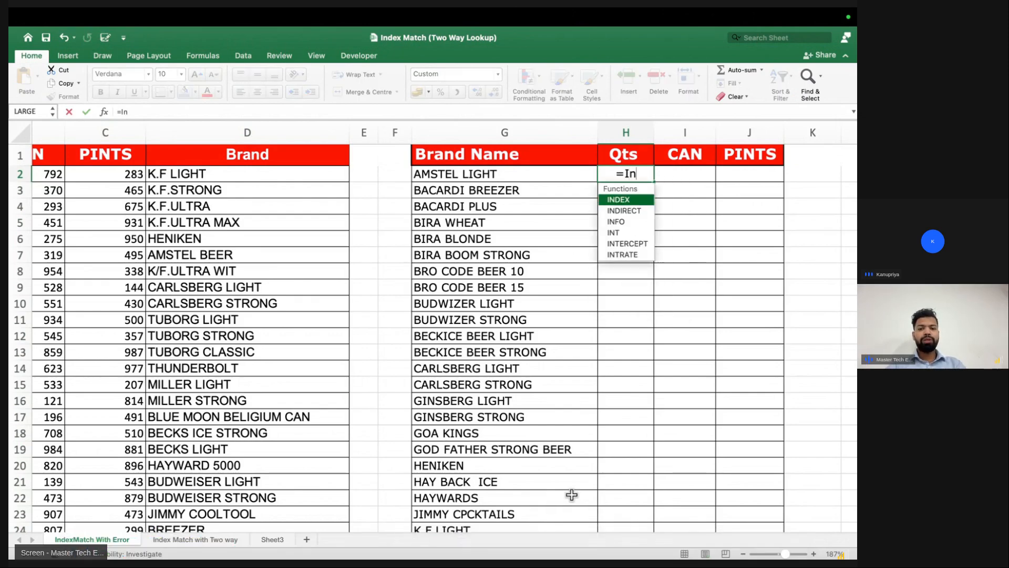
text(d)
key(Tab)
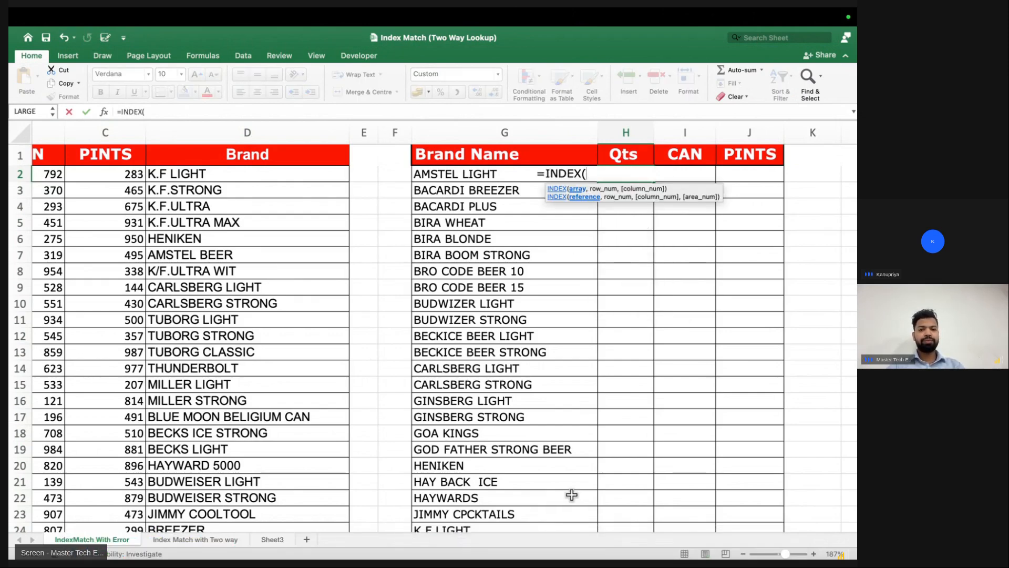
- Set the INDEX array to the whole source table as the absolute reference $A$1:$D$52
scroll(263, 376, left, 4)
scroll(164, 283, up, 1)
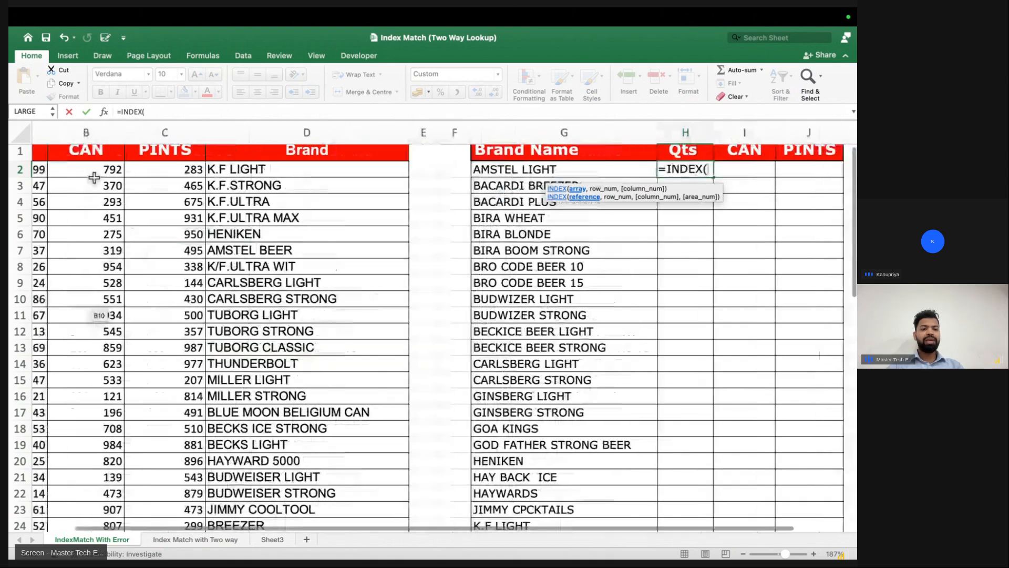
click(64, 155)
key(super+shift+Down)
key(super+shift+Right)
scroll(64, 155, up, 10)
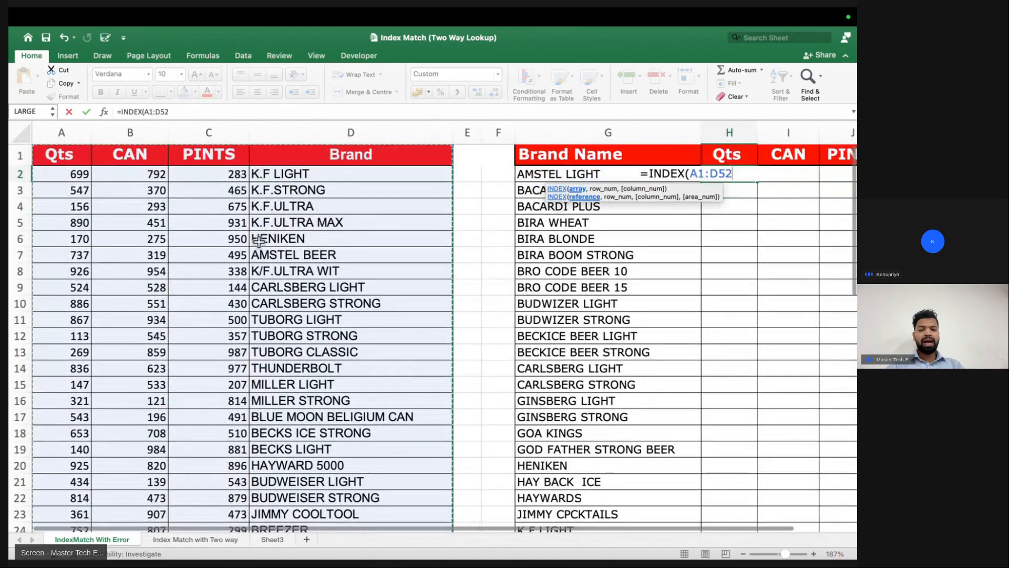
scroll(259, 241, right, 2)
scroll(258, 240, left, 2)
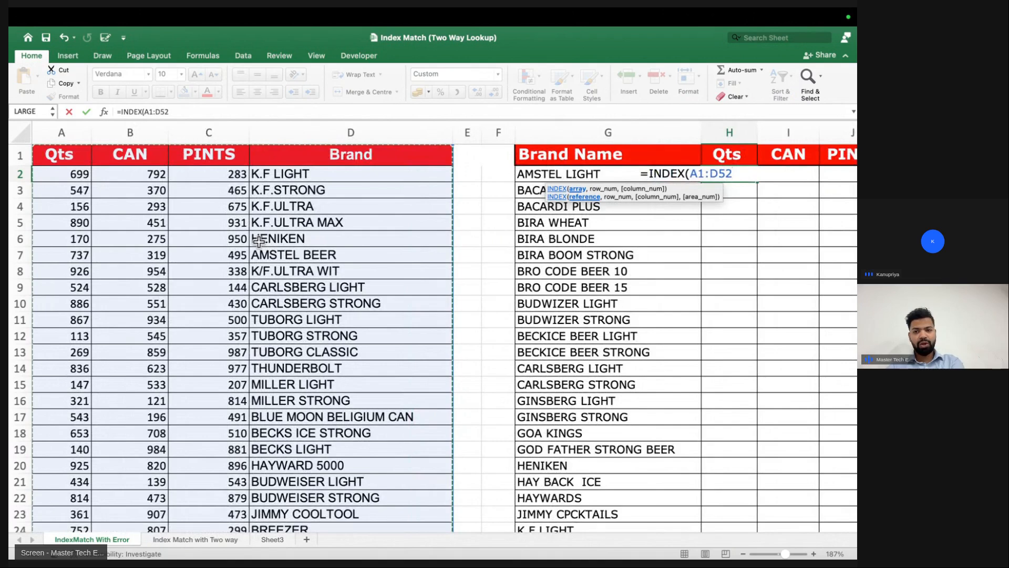
key(F4)
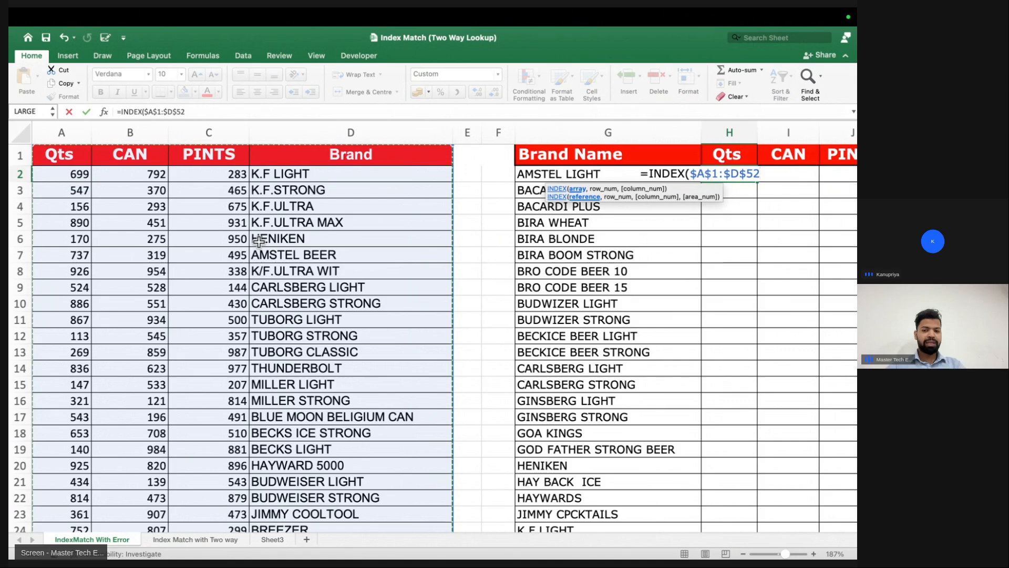
- Complete the H2 formula with MATCH(G2,$D$1:$D$52,0) as the INDEX row number, without a column number
text(,ma)
key(Tab)
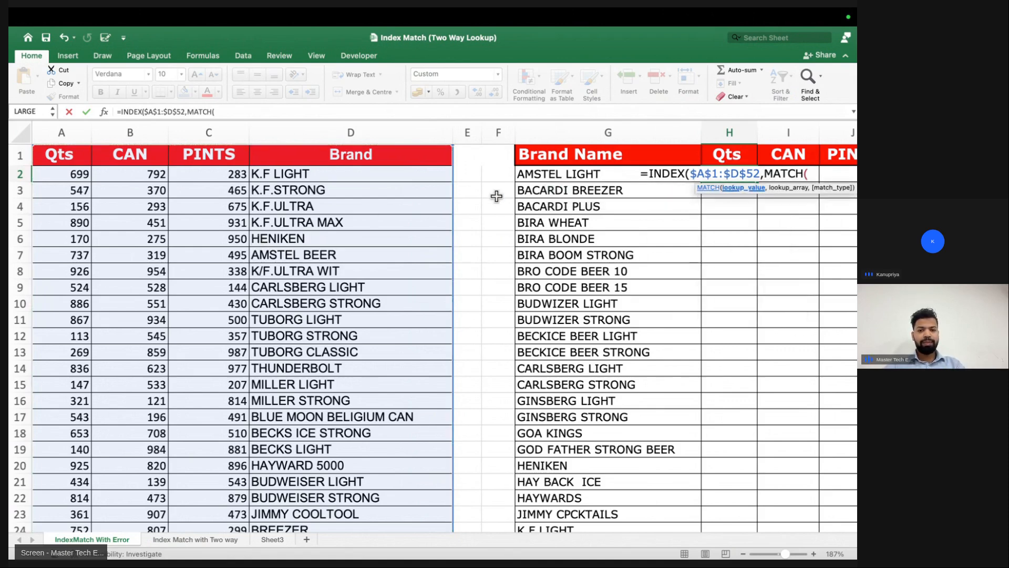
click(532, 176)
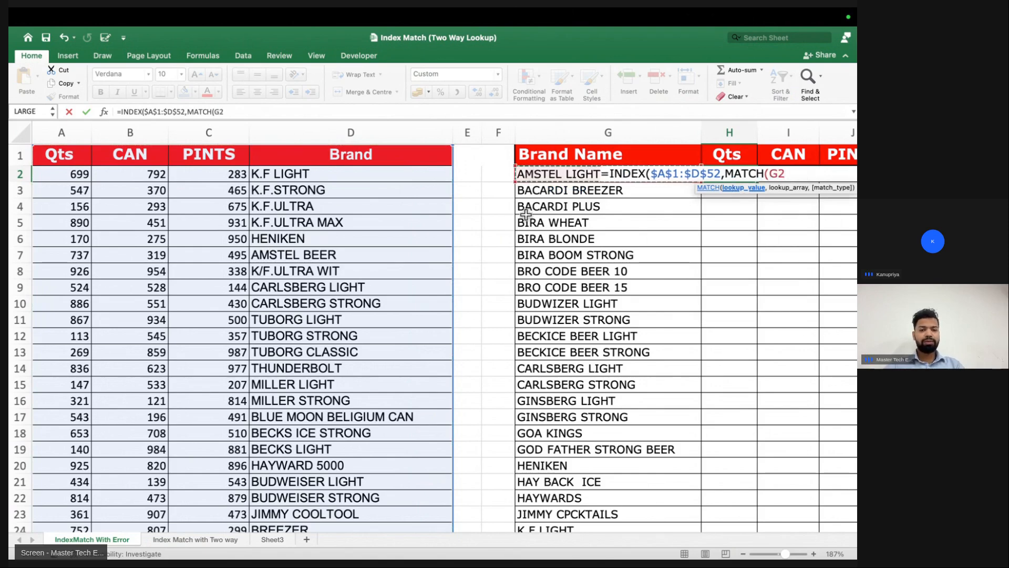
text(,)
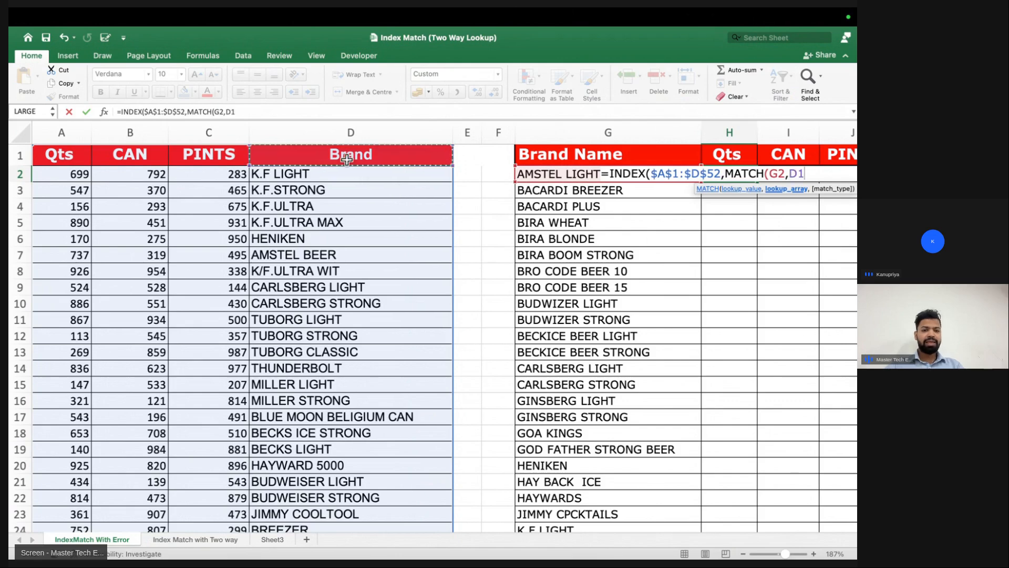
key(ctrl+shift+Down)
scroll(344, 168, up, 10)
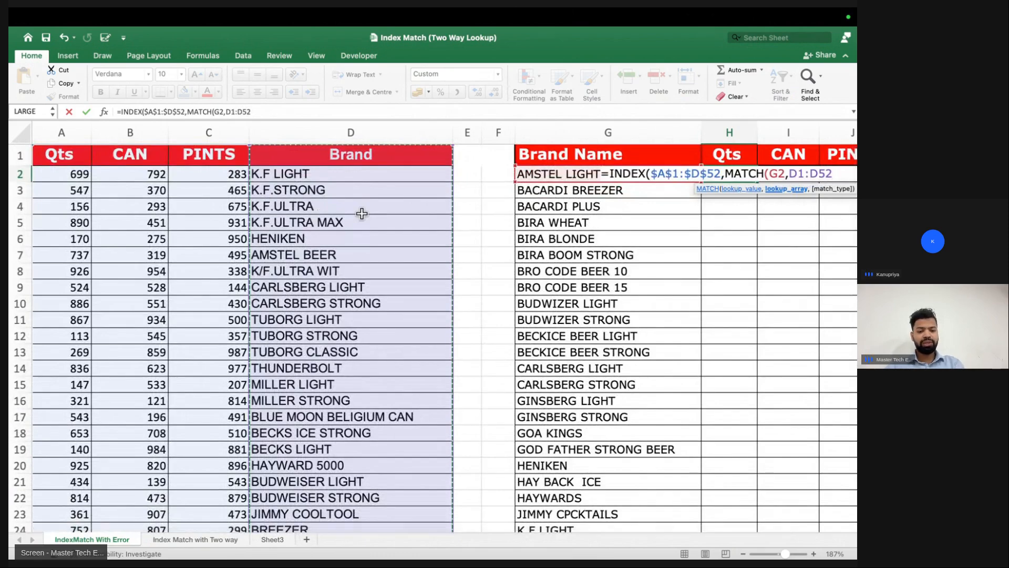
key(F4)
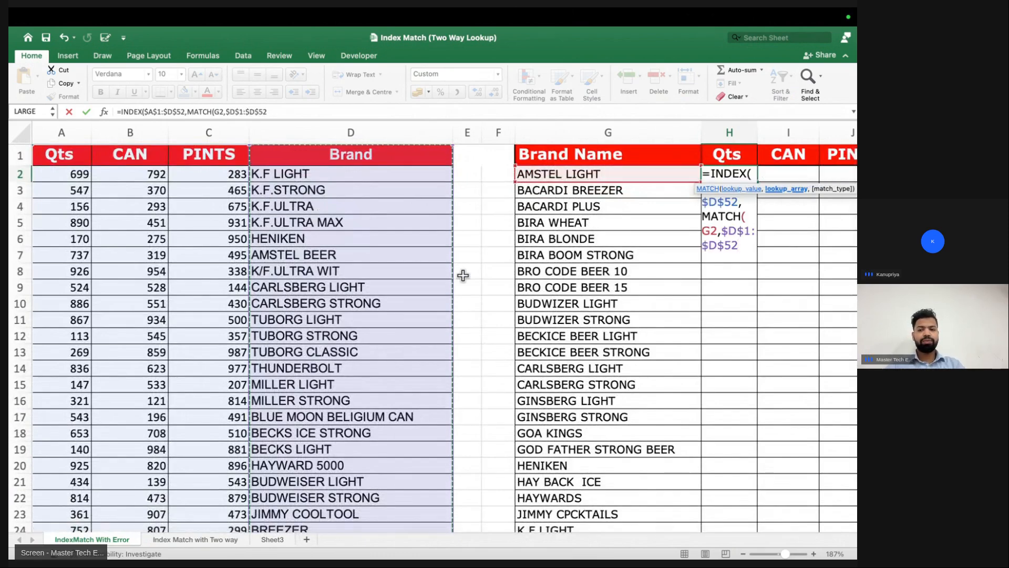
text(,0))
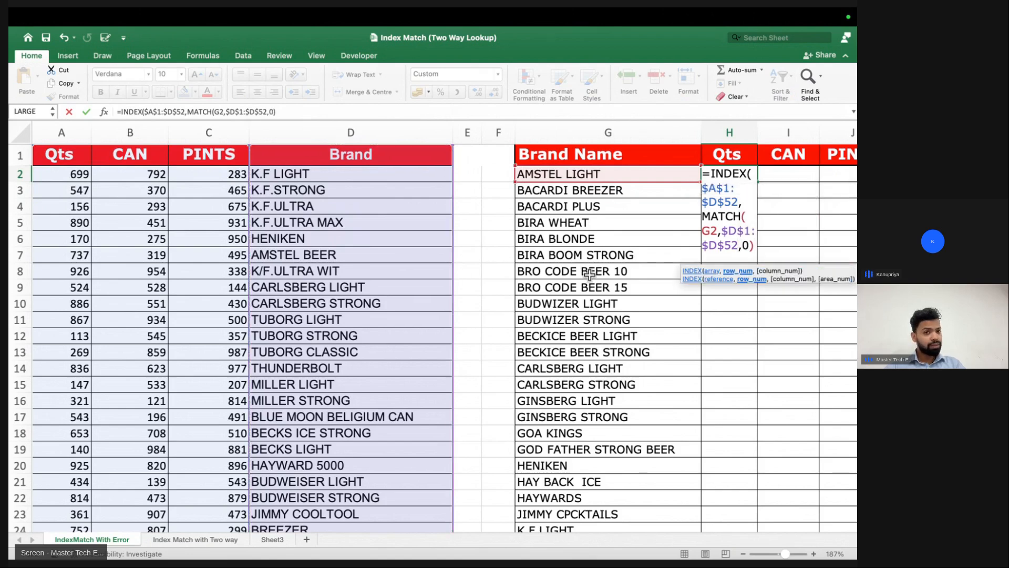
key(Return)
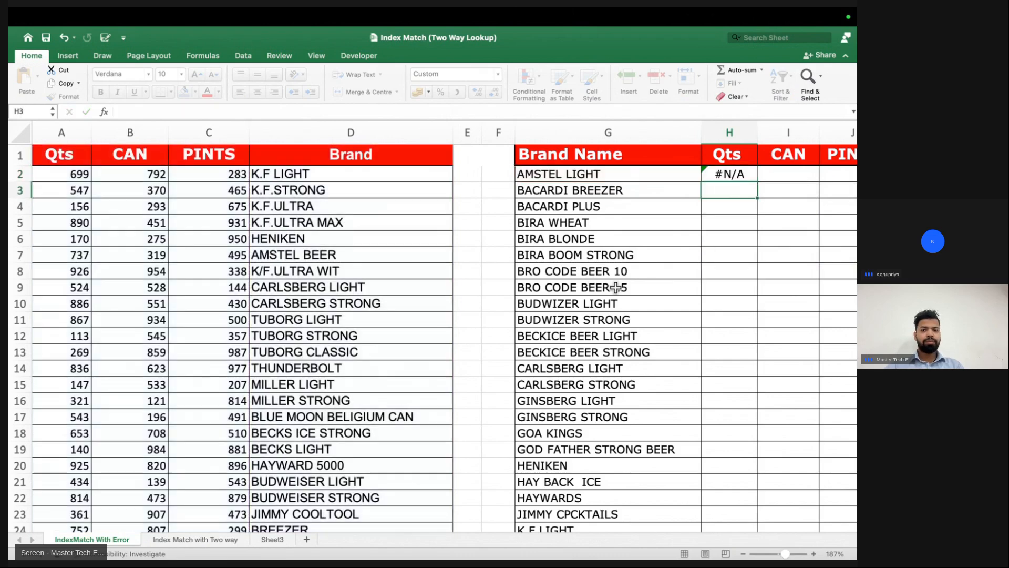
- Review the H2 formula and compare AMSTEL LIGHT with the names in the source Brand column
scroll(564, 243, right, 1)
scroll(564, 243, right, 1)
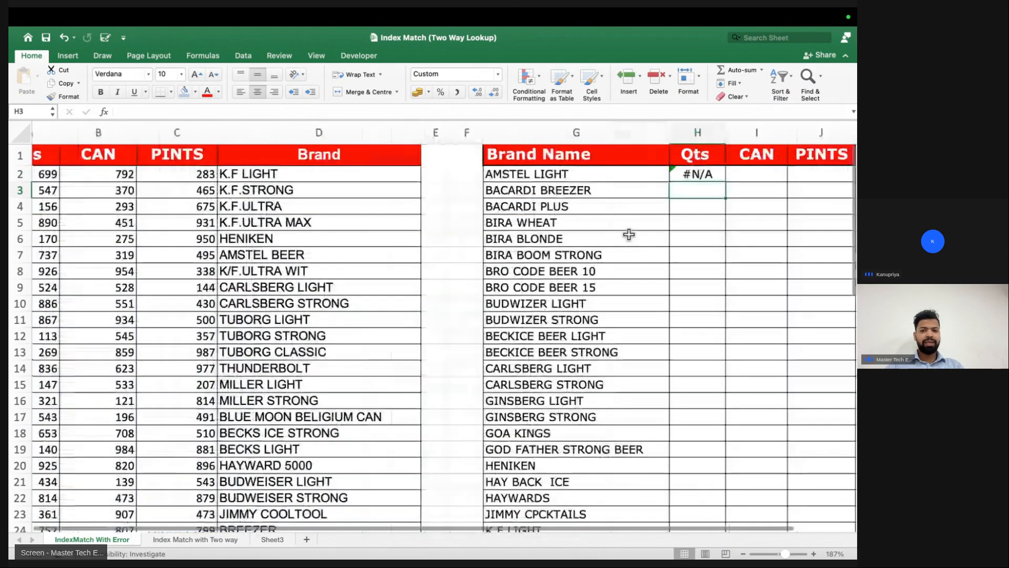
double_click(689, 175)
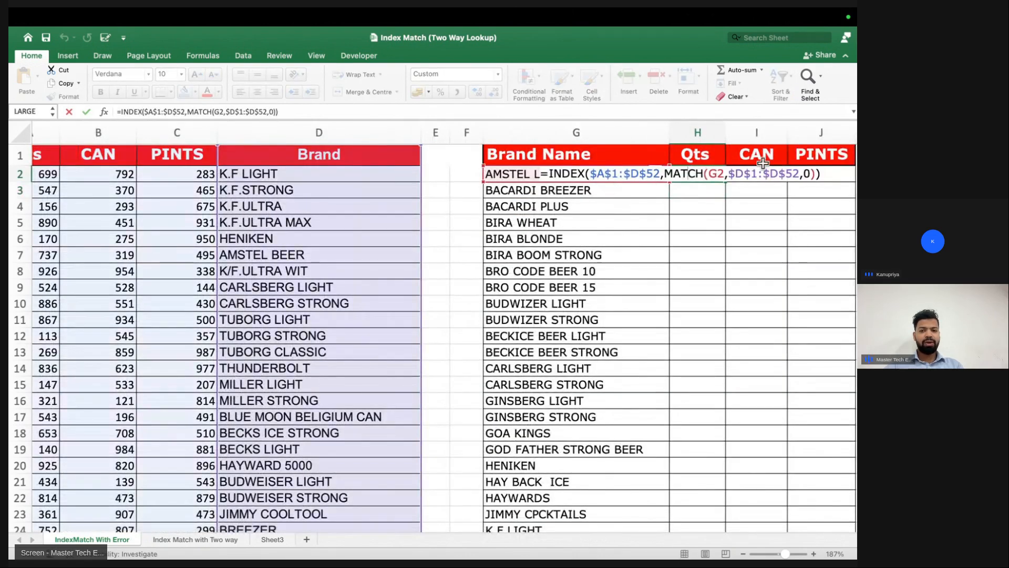
click(613, 178)
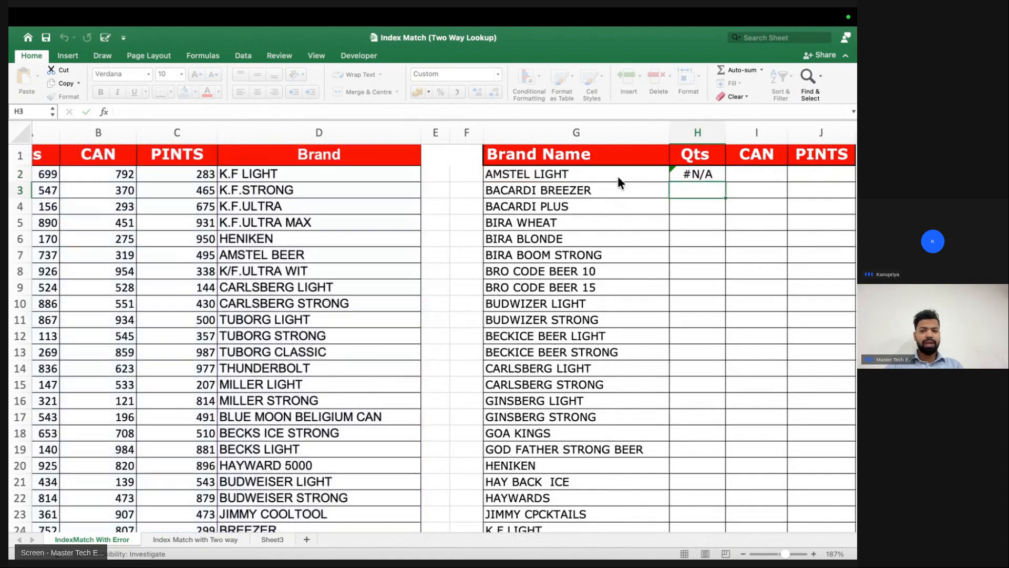
click(680, 173)
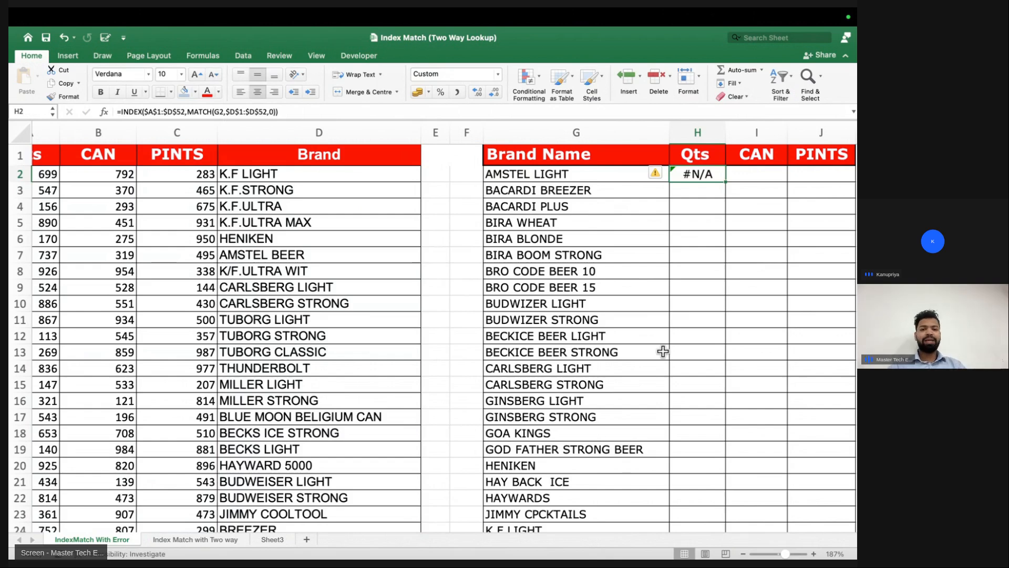
click(569, 178)
click(385, 191)
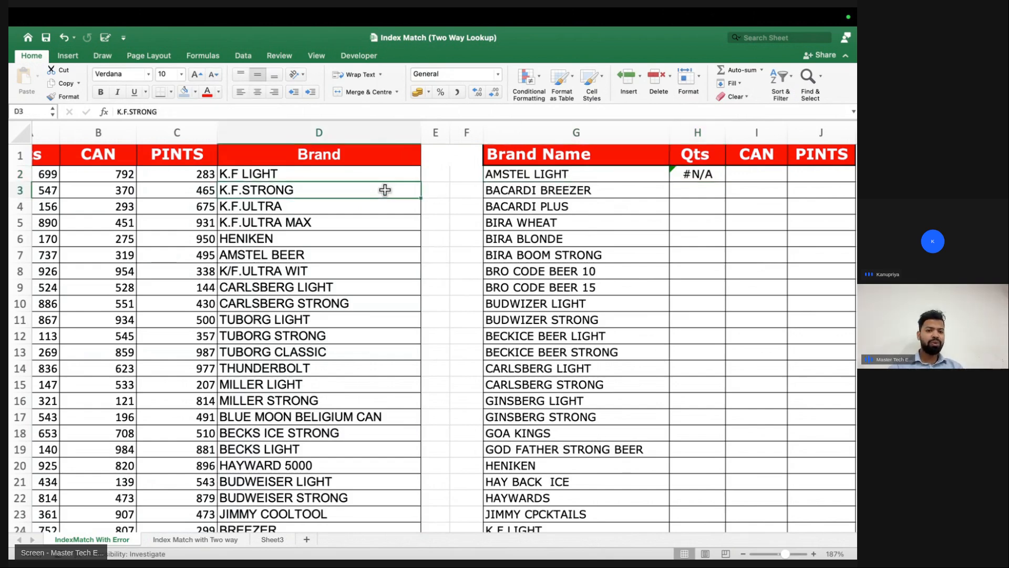
click(714, 176)
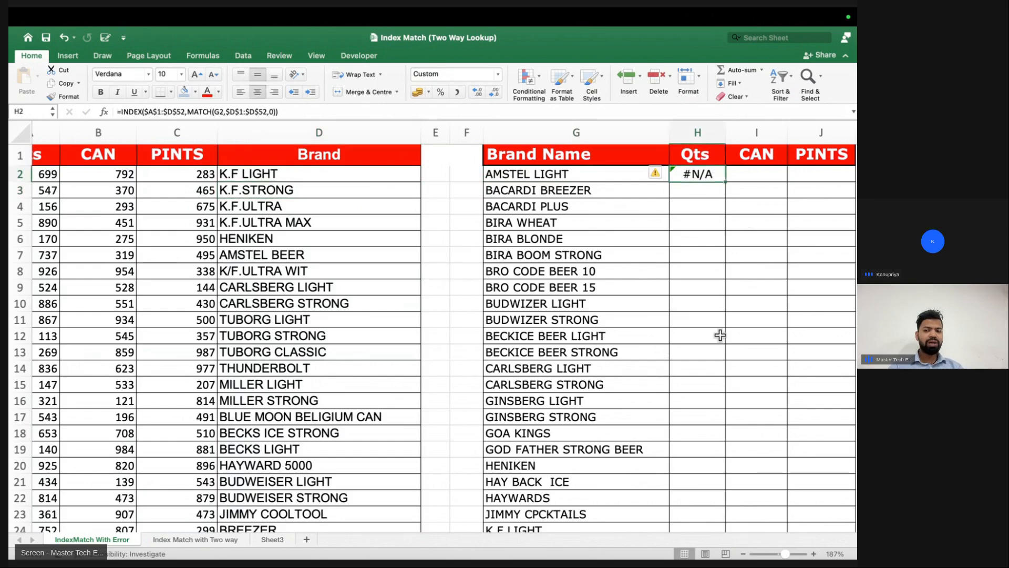
- Fill the H2 formula down the whole Qts column of the second table
double_click(726, 180)
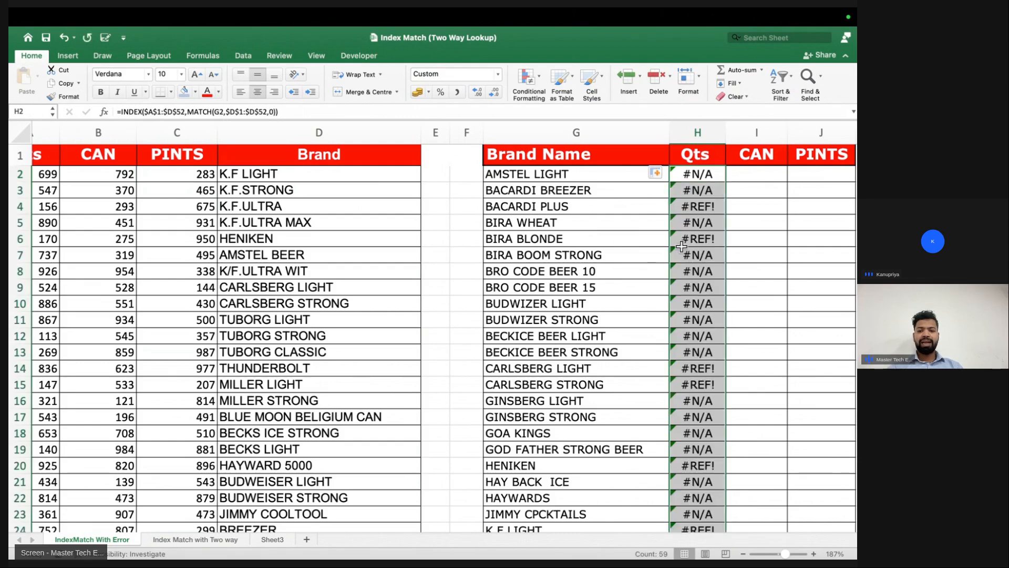
scroll(682, 246, down, 15)
scroll(682, 246, up, 15)
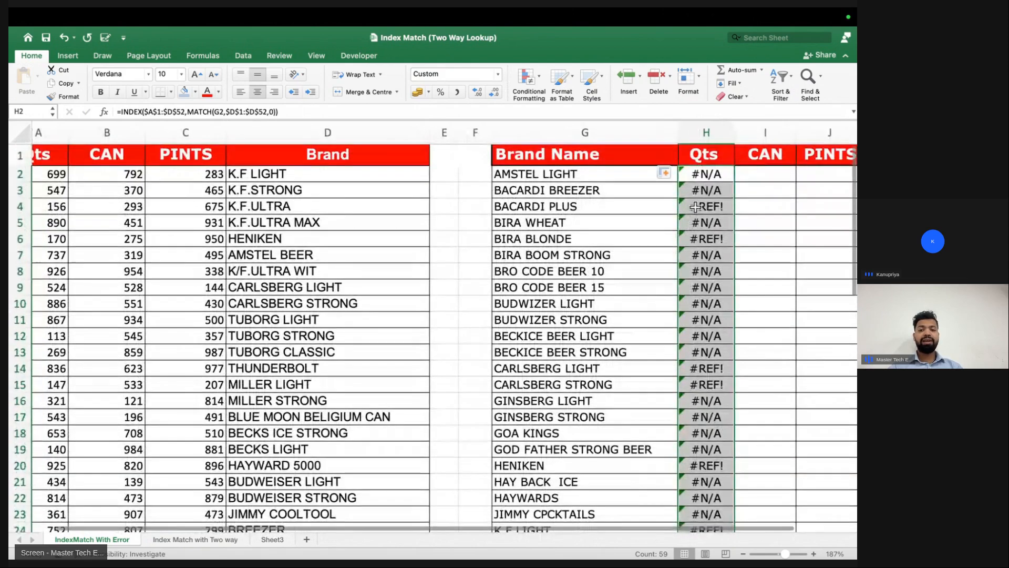
- Inspect the formula in H4, the Qts cell for BACARDI PLUS
click(695, 207)
double_click(688, 209)
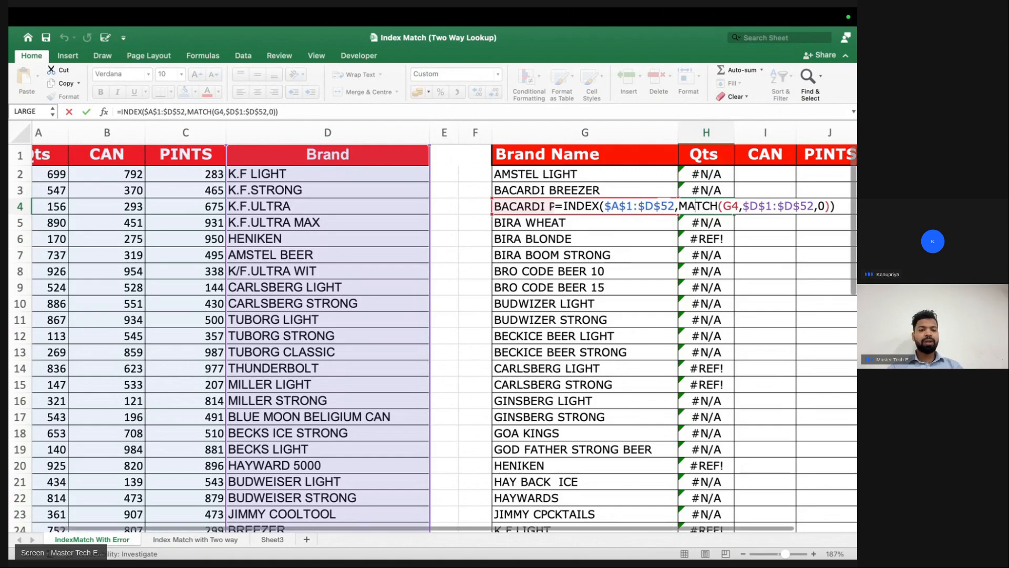
scroll(735, 269, left, 2)
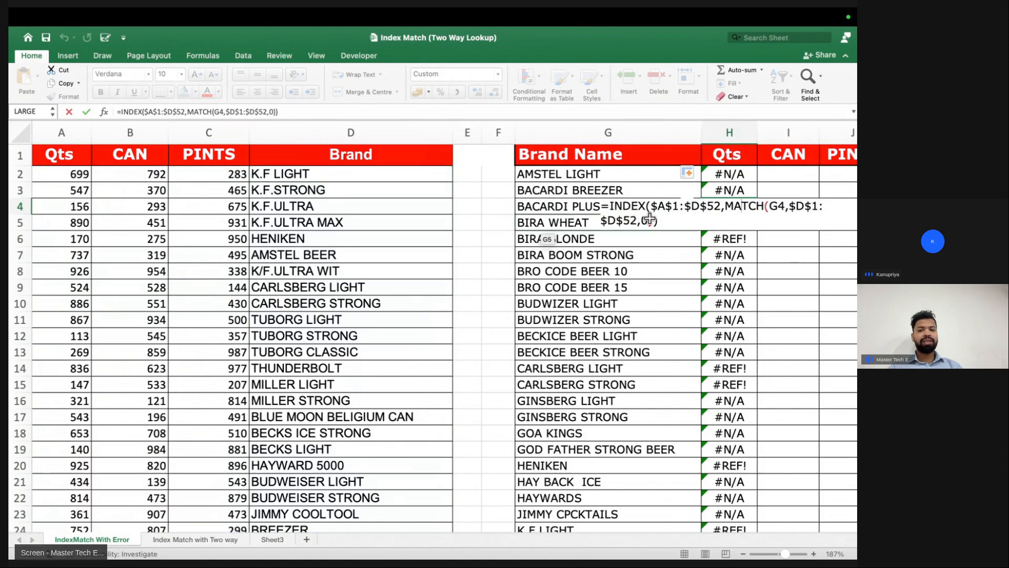
key(Return)
- Clear all formulas from the second table's Qts column, from H2 down
key(Up)
key(Up)
key(Up)
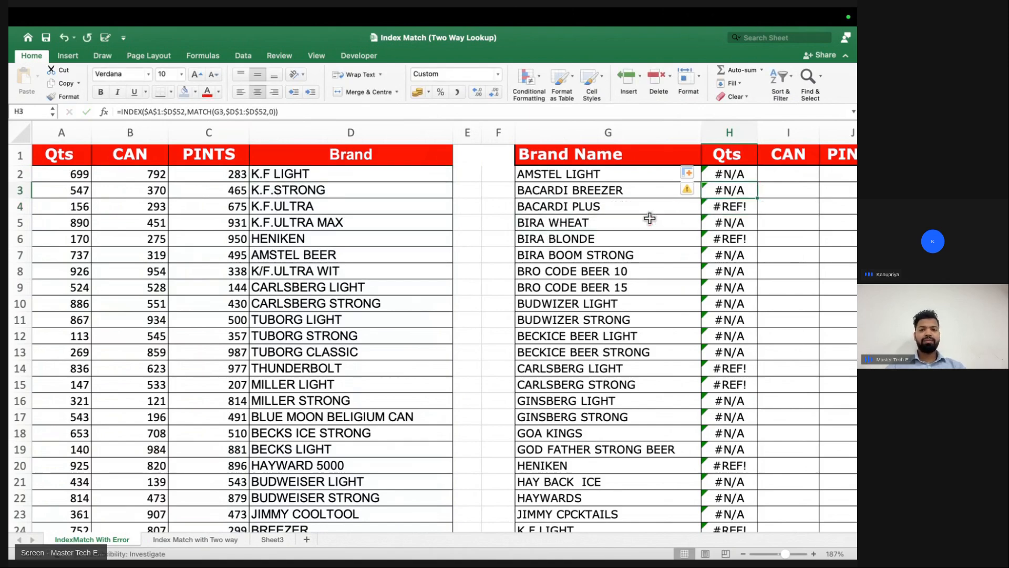
key(ctrl+shift+Down)
scroll(649, 219, up, 10)
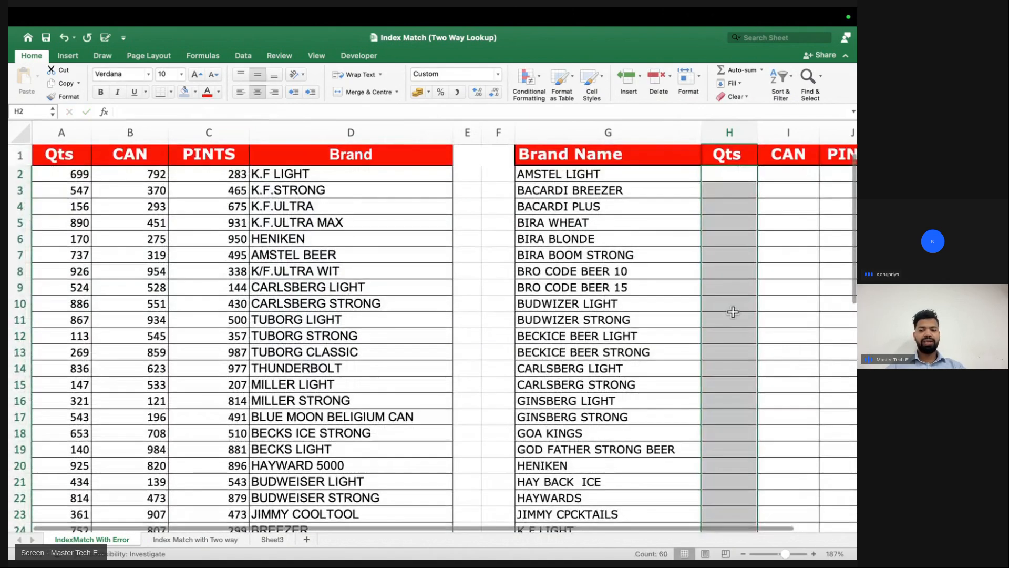
scroll(733, 312, down, 15)
scroll(733, 312, up, 15)
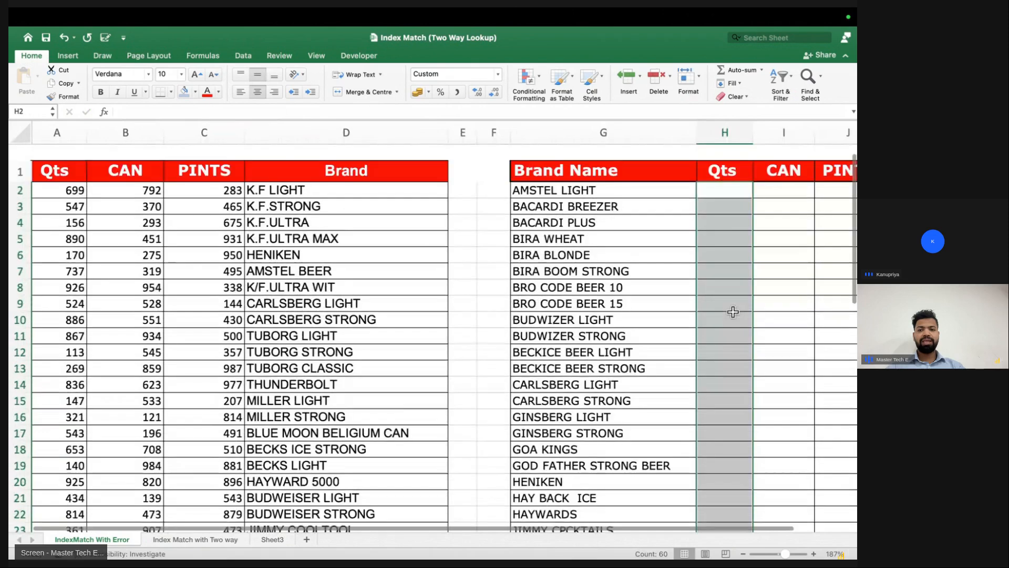
- Start a new INDEX formula in H2 with the whole source table $A$1:$D$52 as its absolute array
click(725, 172)
text(=index()
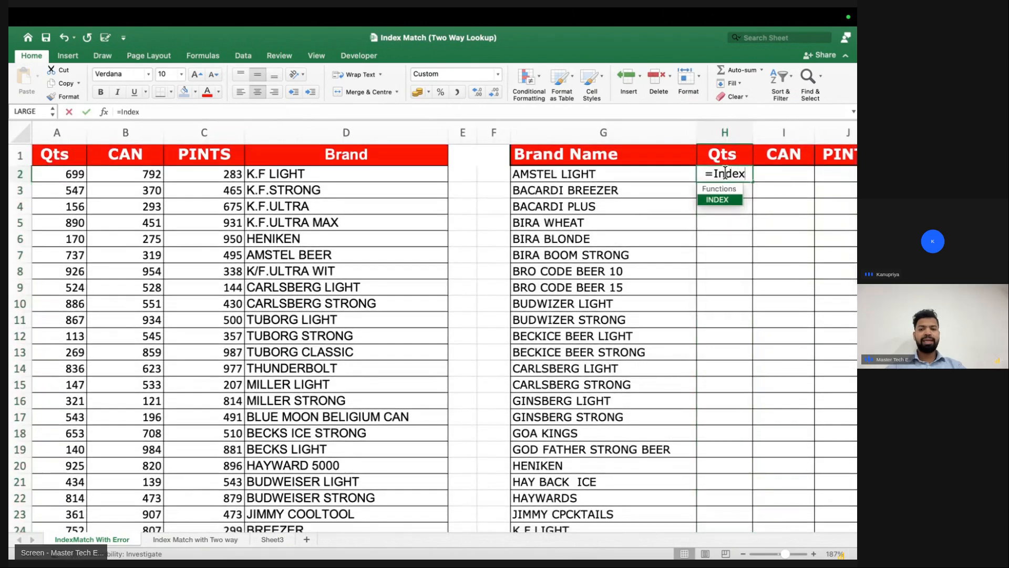
scroll(115, 166, left, 1)
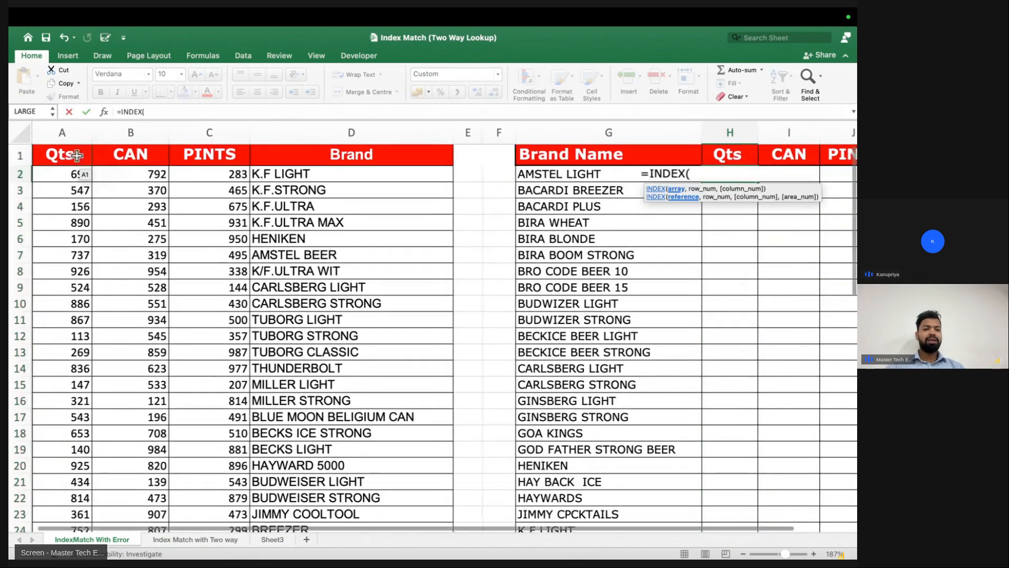
click(77, 156)
key(ctrl+shift+Down)
key(ctrl+shift+Right)
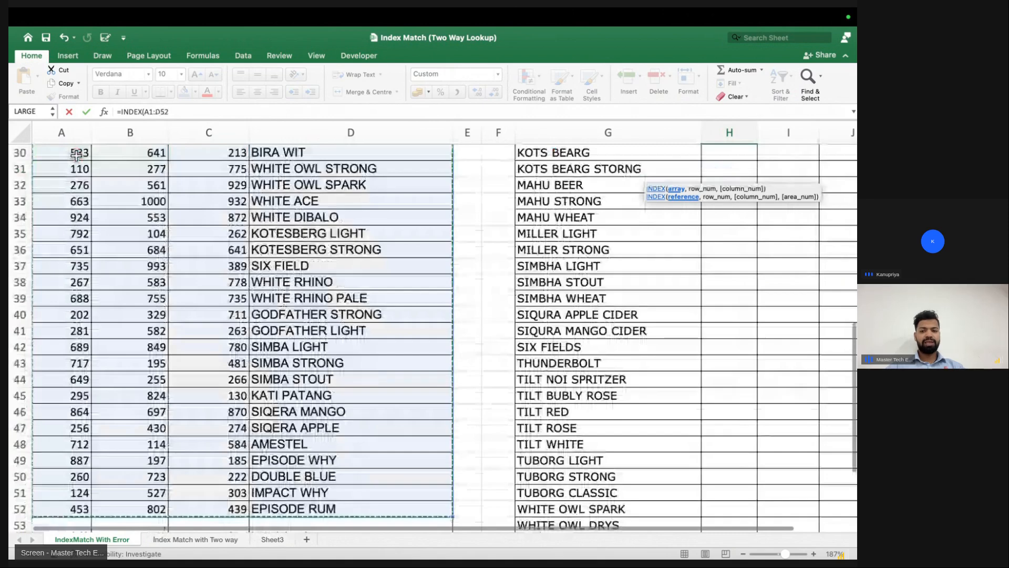
scroll(76, 154, up, 10)
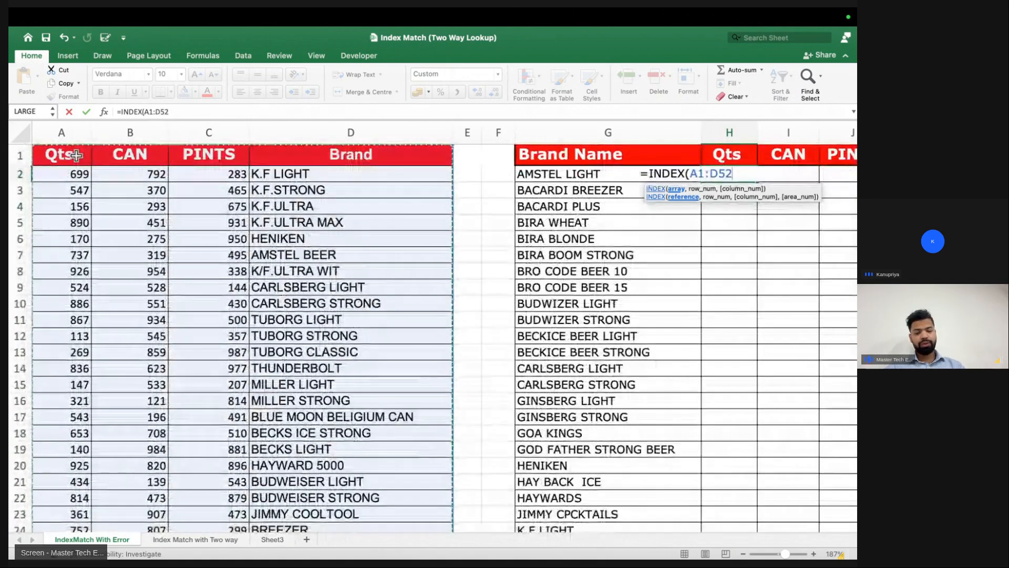
key(F4)
- Add MATCH(G2,$D$1:$D$52,0) as the row number so the brand name is matched exactly in the Brand column
text(,ma)
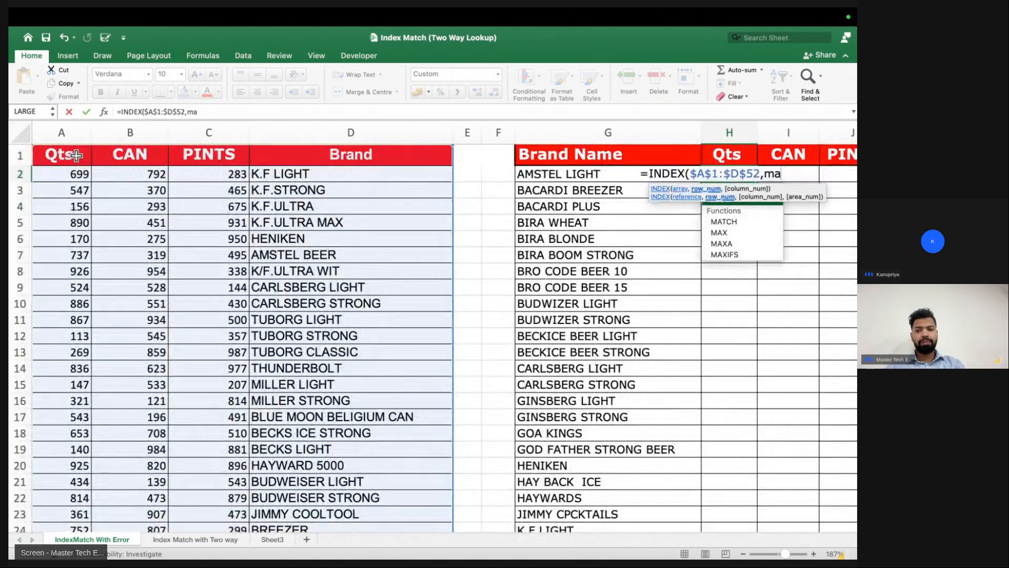
key(Tab)
click(552, 173)
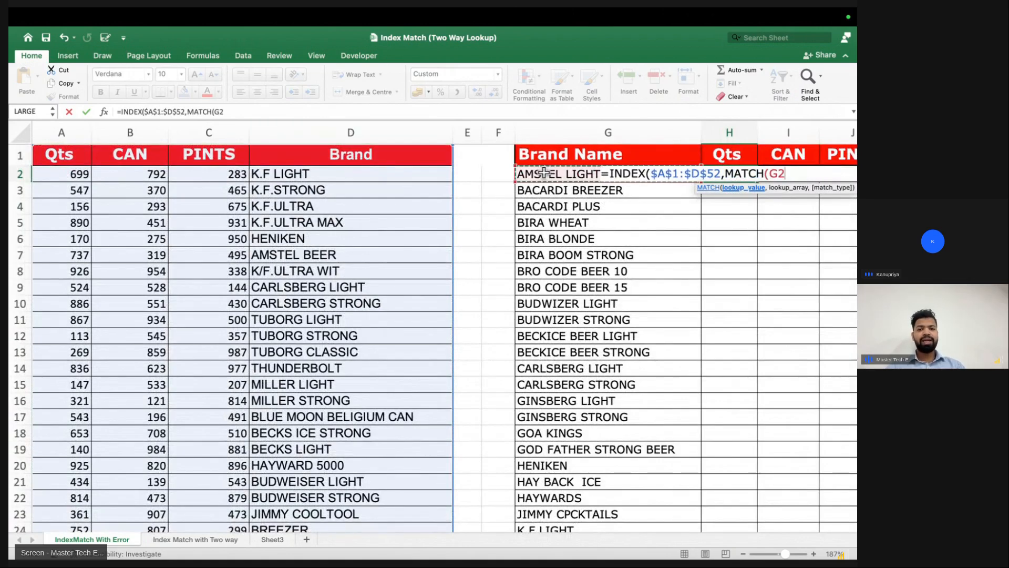
text(,)
click(328, 156)
key(ctrl+shift+Down)
scroll(328, 163, up, 10)
key(F4)
text(,0)
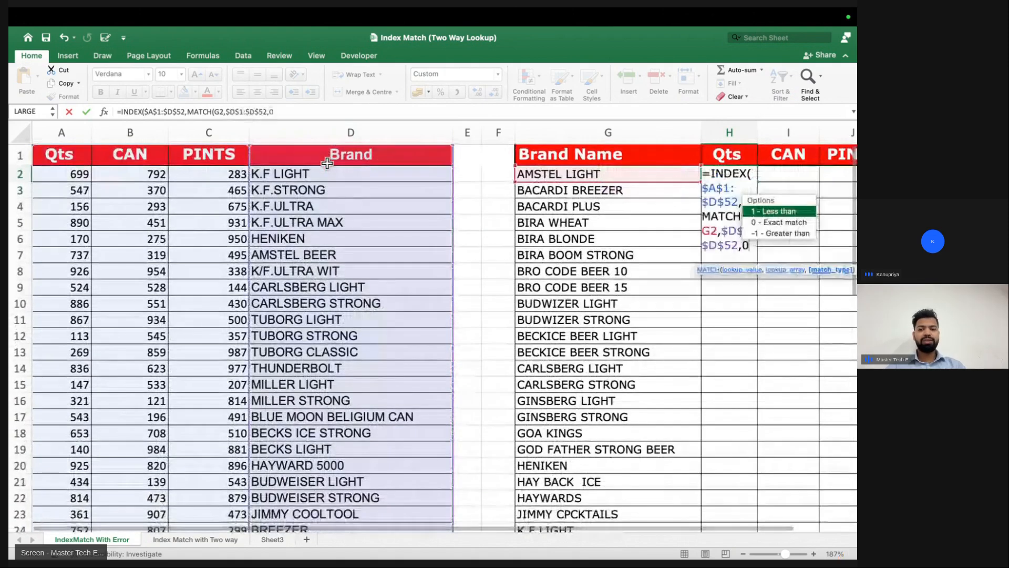
text(),)
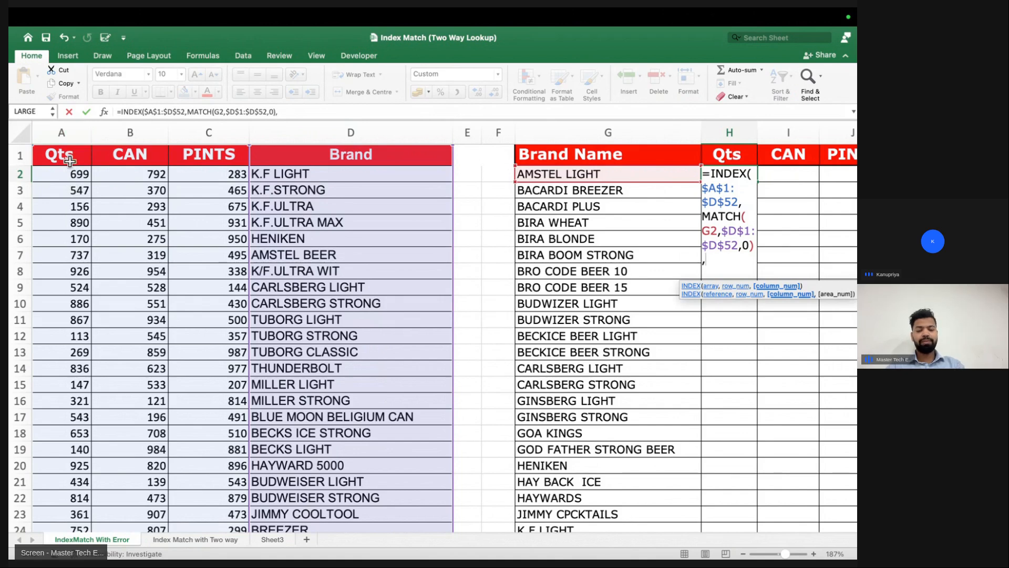
- Set the INDEX column number to 1 and fill the finished formula down the Qts column
text(1))
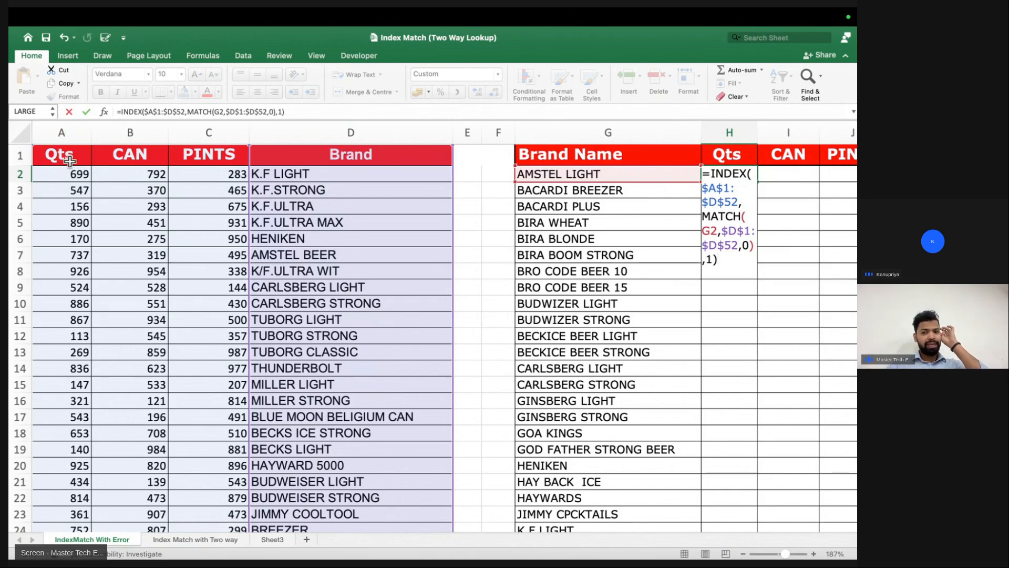
key(ctrl+Return)
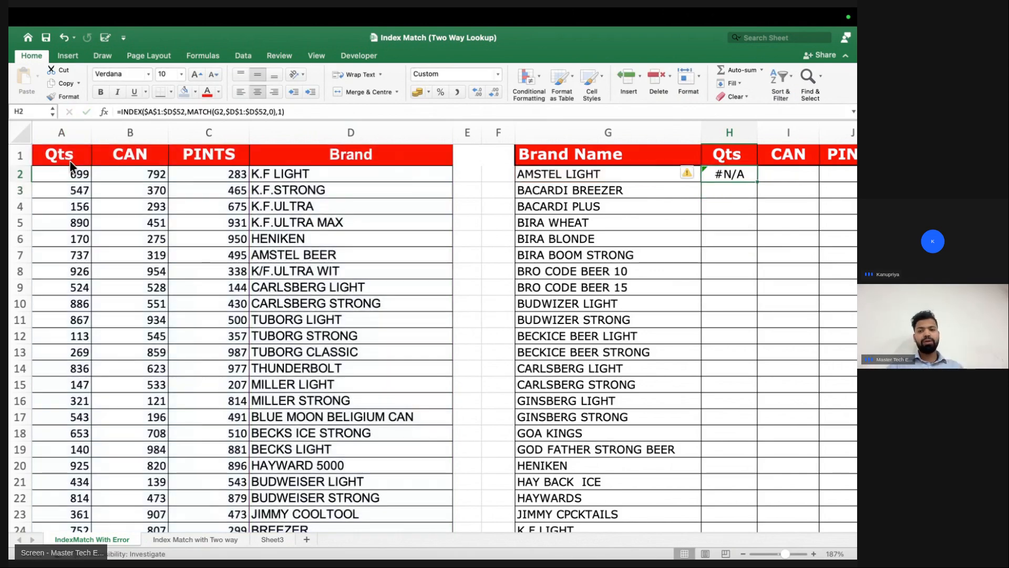
double_click(759, 181)
- Examine the Qts results for BACARDI PLUS, BIRA BLONDE, CARLSBERG LIGHT and CARLSBERG STRONG
drag(595, 206, 731, 206)
drag(639, 241, 738, 242)
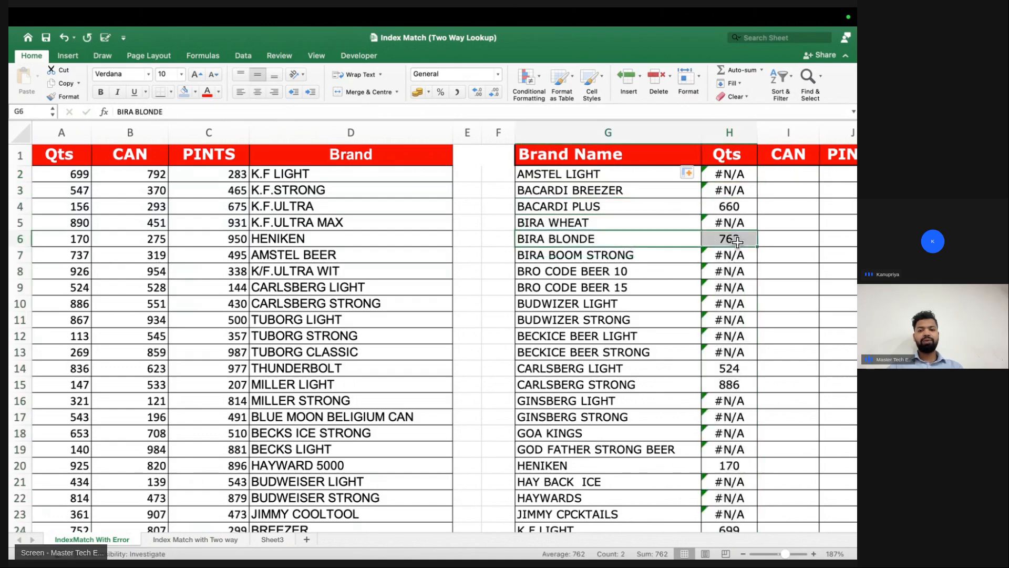
drag(619, 365, 731, 368)
drag(634, 385, 742, 385)
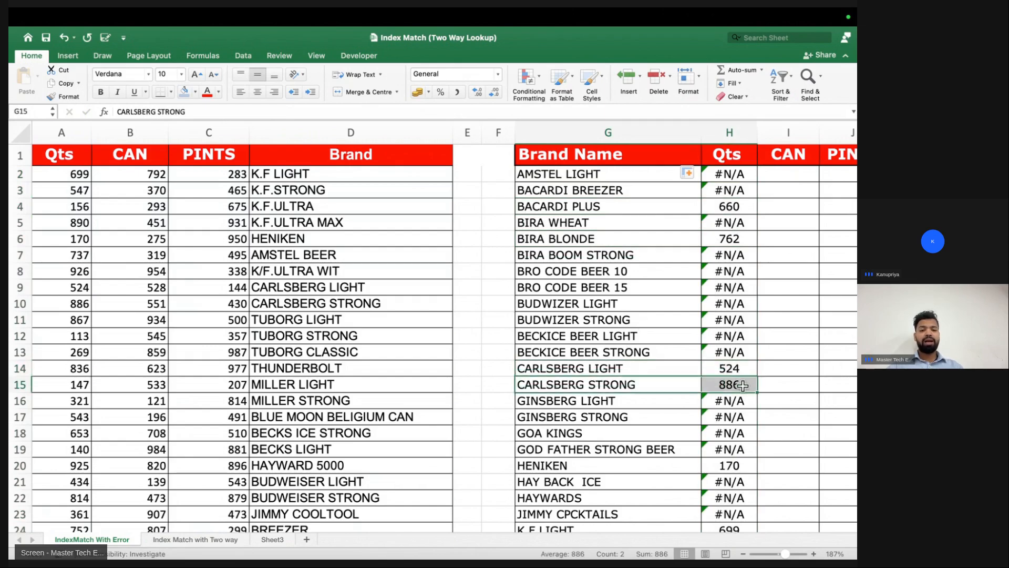
- Copy K.F LIGHT from the source Brand column into G2 and check its Qts result against the source table
click(285, 172)
key(super+c)
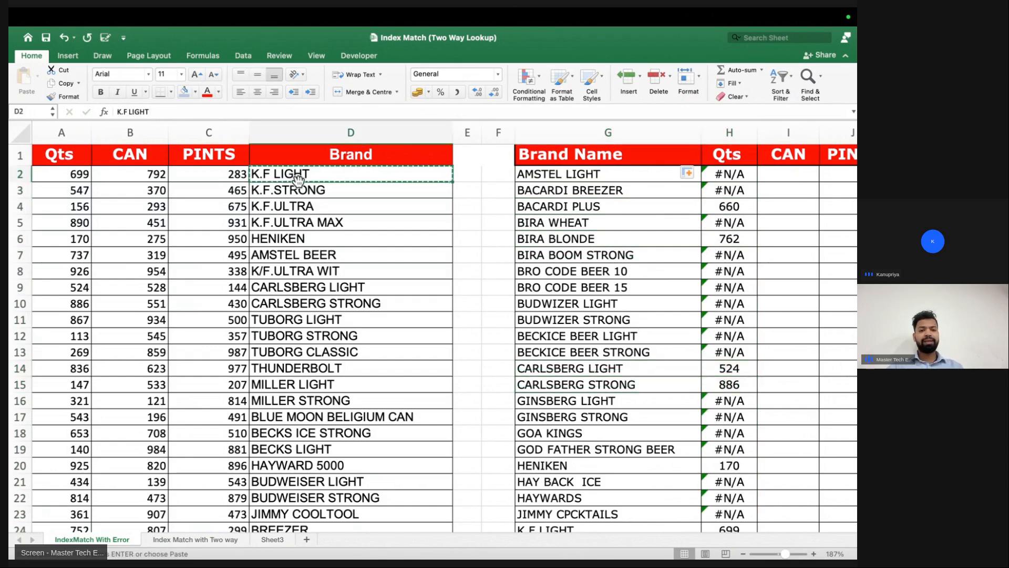
click(537, 179)
key(super+v)
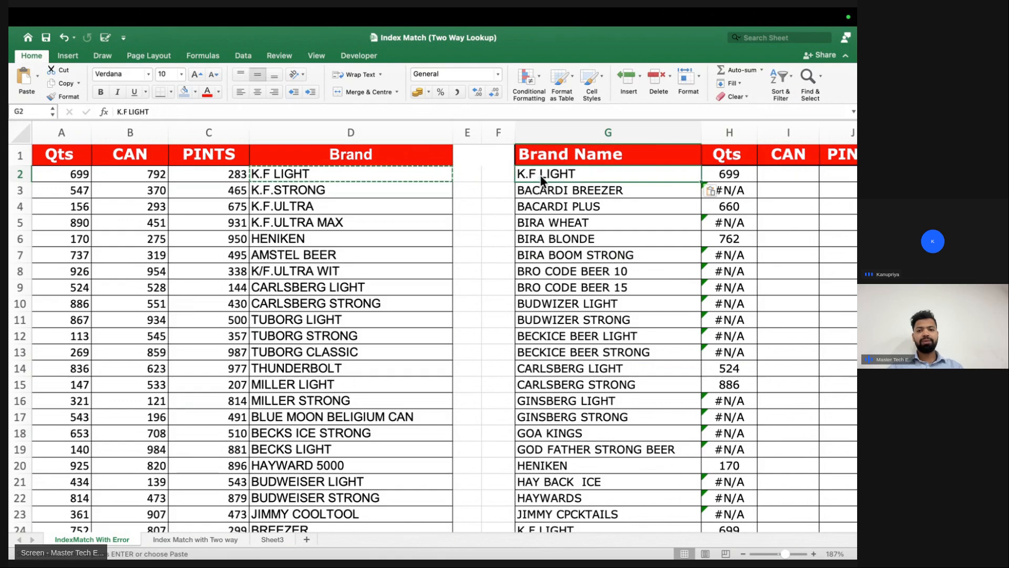
click(84, 175)
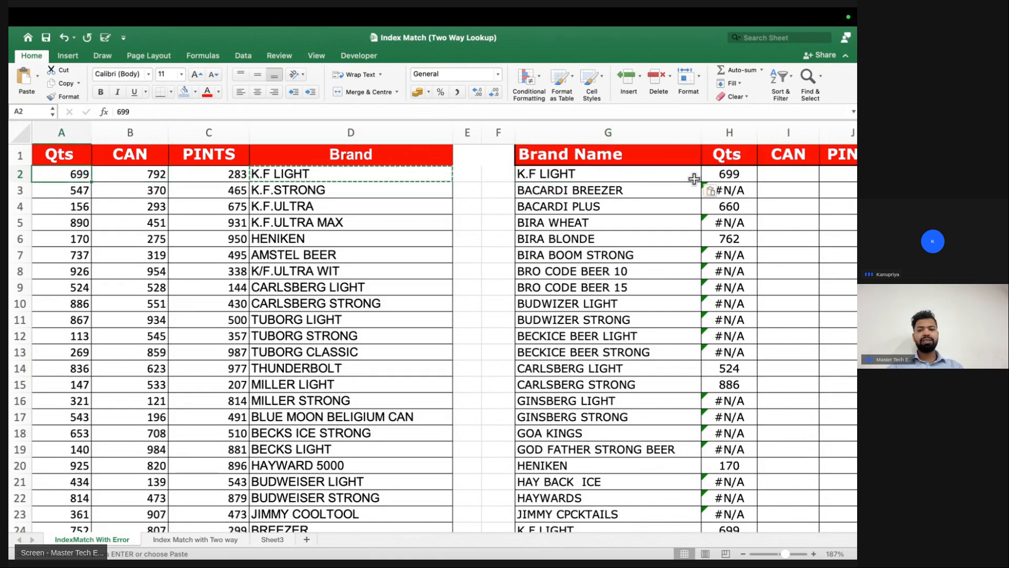
- Undo the K.F LIGHT paste in the first Brand Name cell, G2
click(715, 175)
key(super+z)
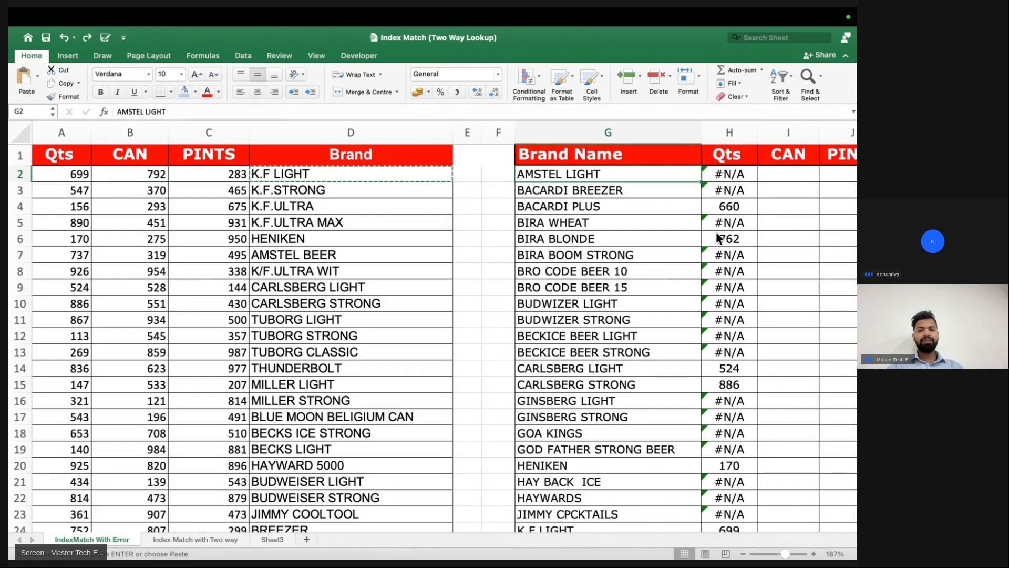
scroll(720, 242, down, 5)
scroll(723, 200, up, 5)
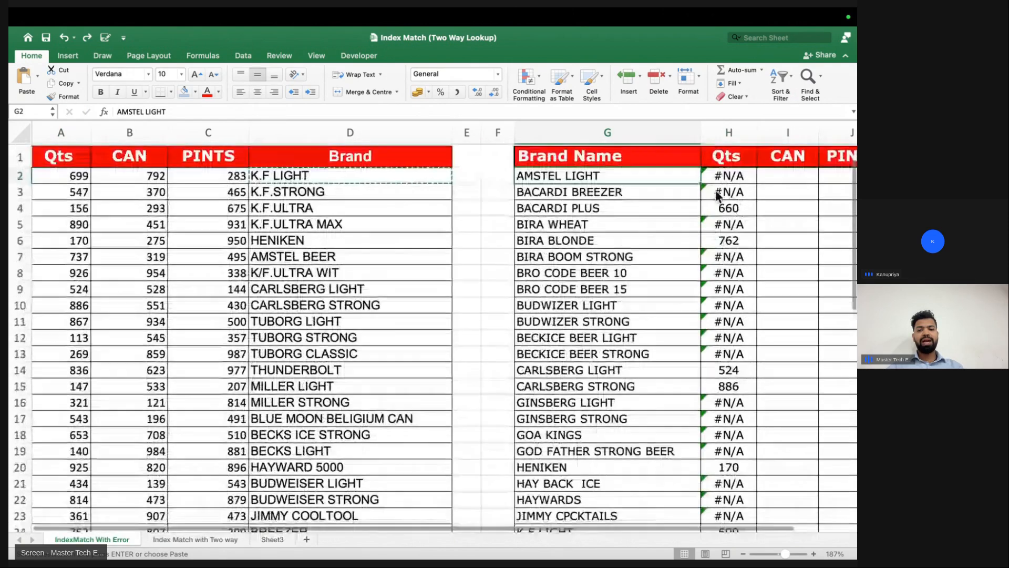
- Wrap the INDEX MATCH formula in H2 in an IFERROR function
scroll(727, 191, right, 4)
scroll(611, 195, up, 5)
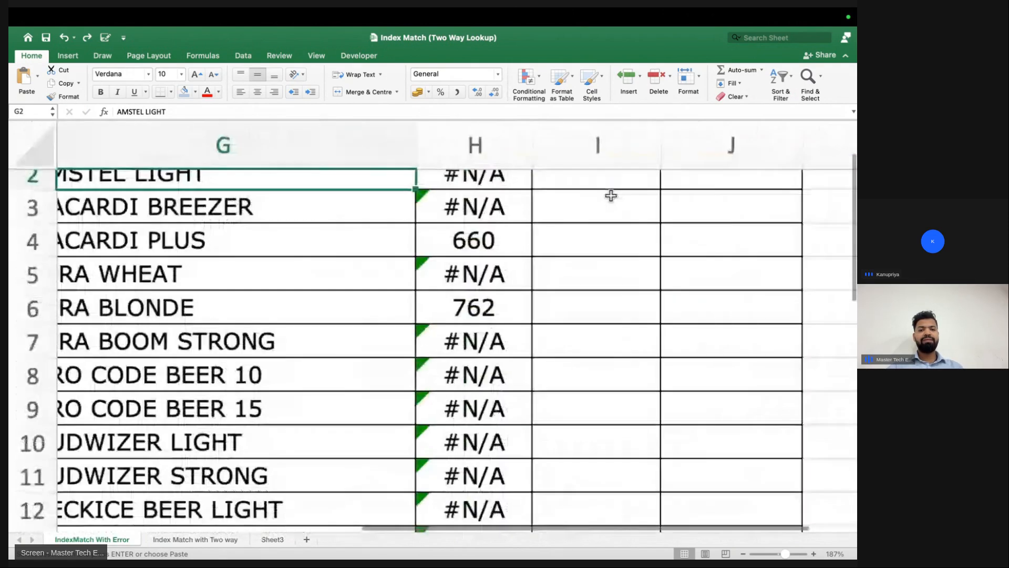
scroll(611, 196, up, 2)
scroll(611, 196, down, 3)
scroll(405, 210, up, 5)
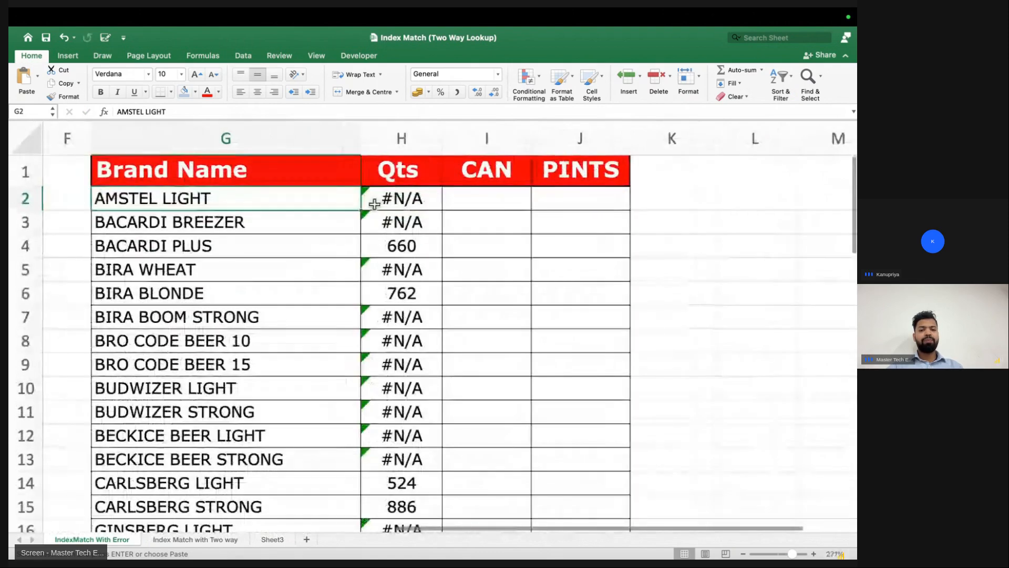
click(375, 204)
double_click(375, 204)
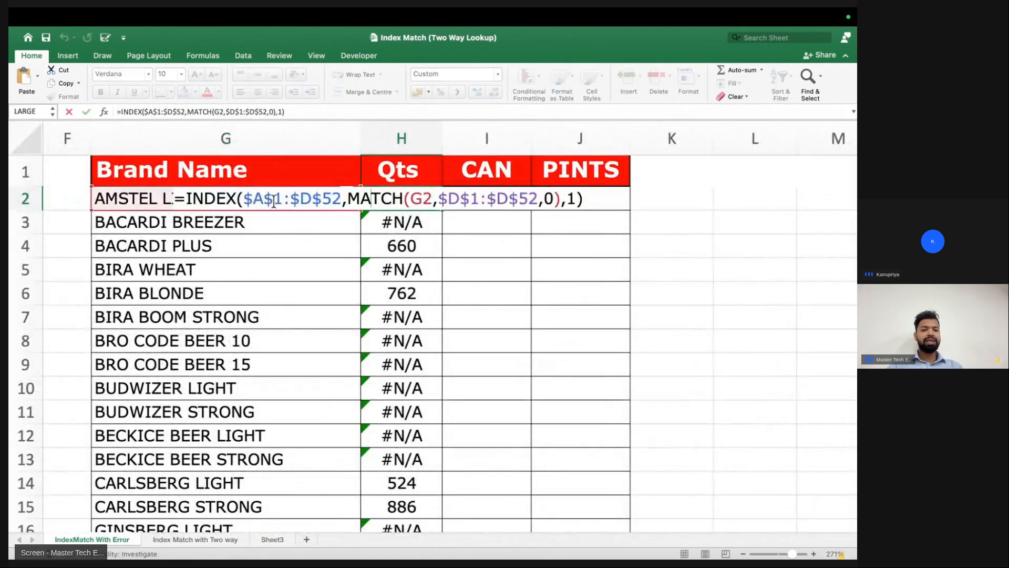
text(IF)
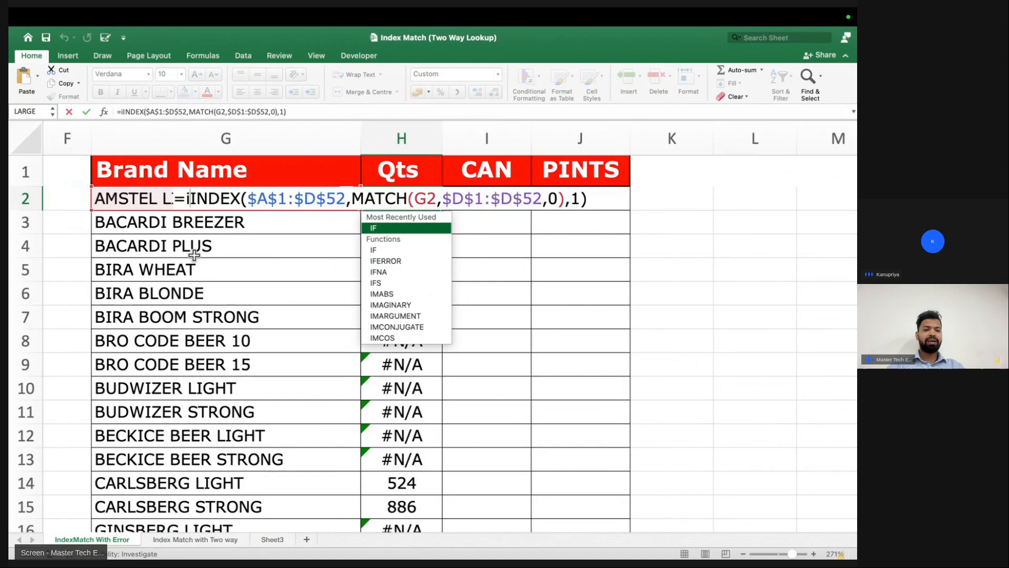
key(Down)
key(Down)
key(Tab)
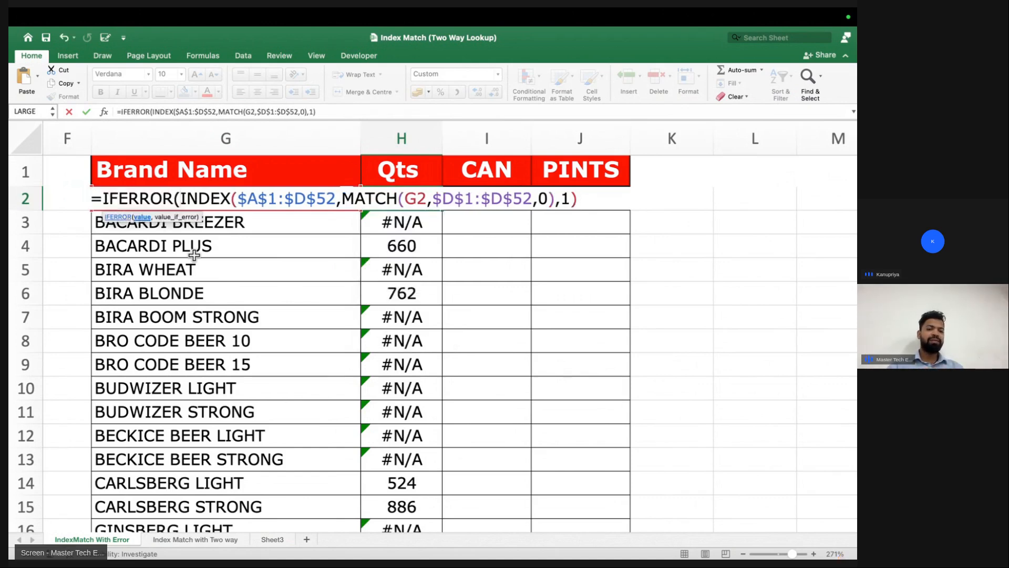
- Set "-" as the IFERROR fallback value, close the function and enter the formula in H2
click(593, 198)
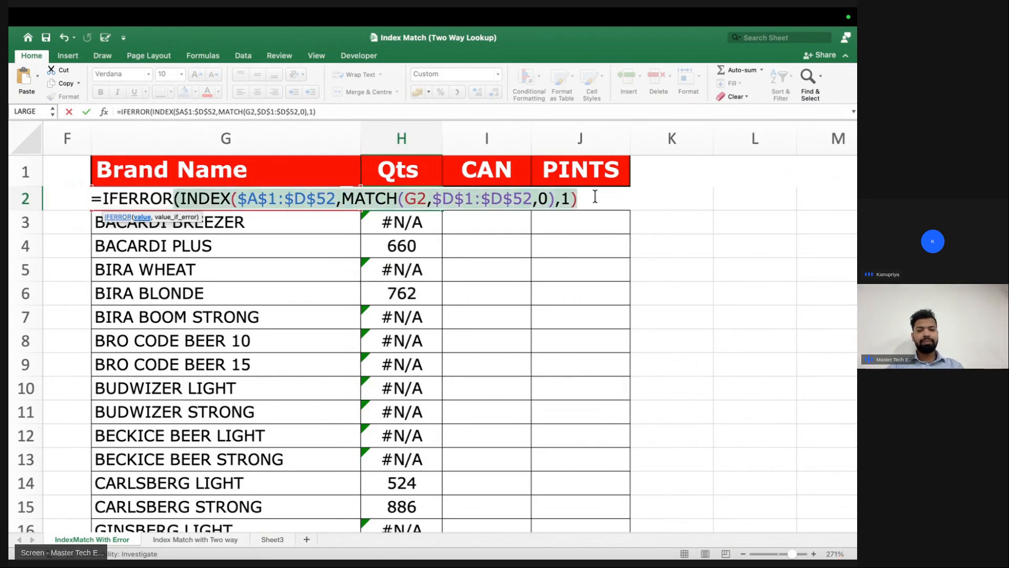
text(,)
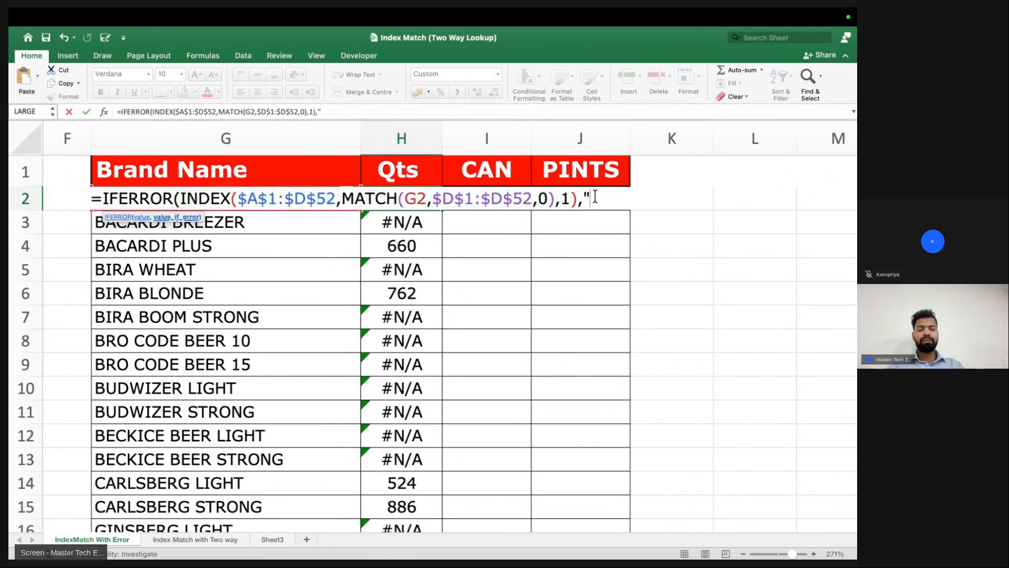
text("-"))
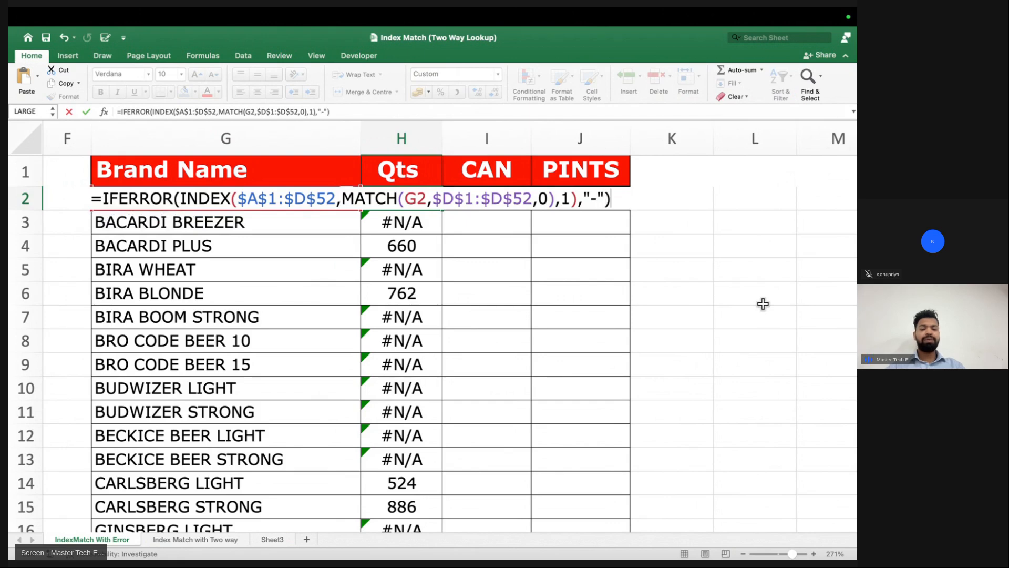
drag(581, 197, 178, 192)
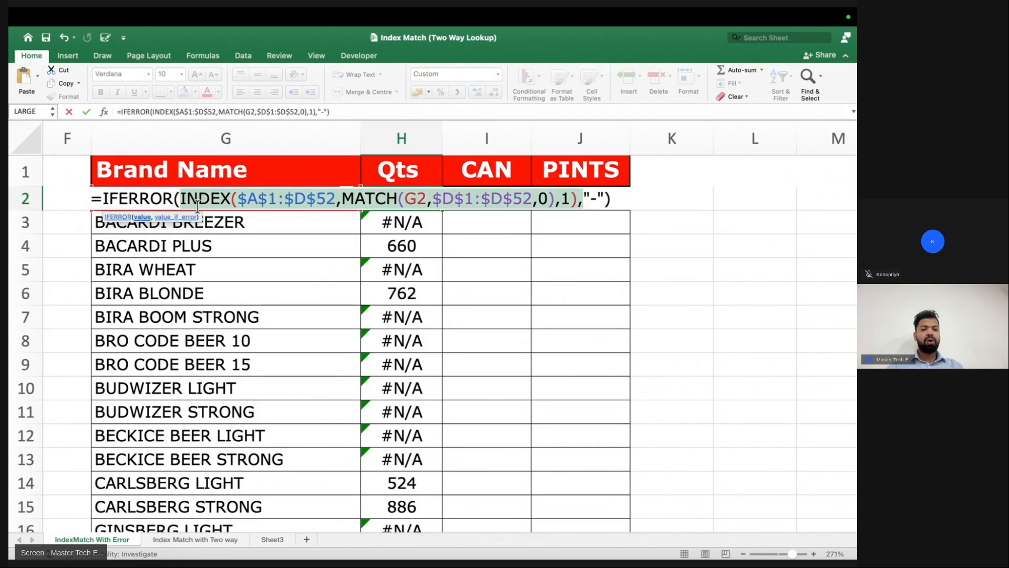
click(593, 199)
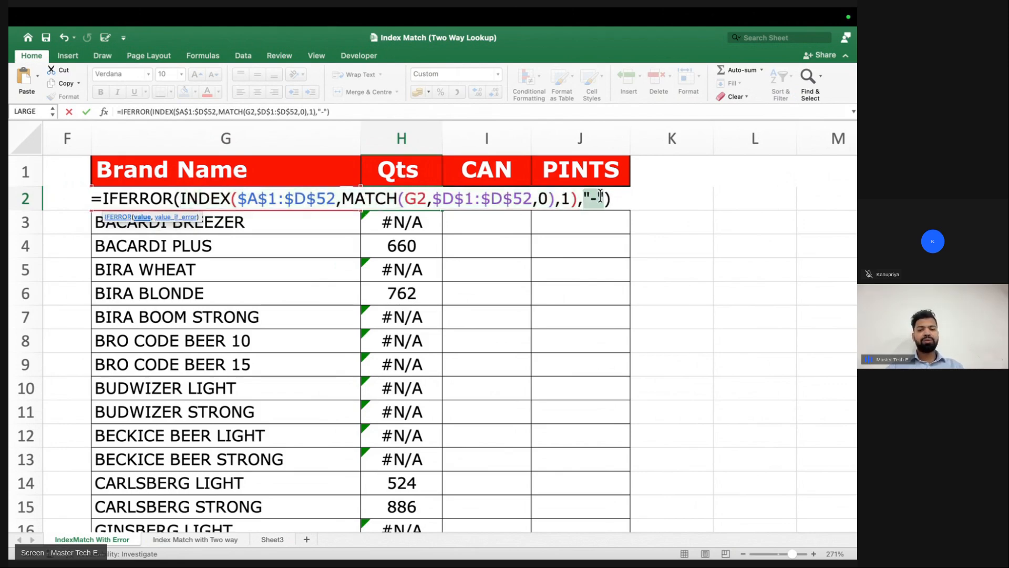
click(439, 206)
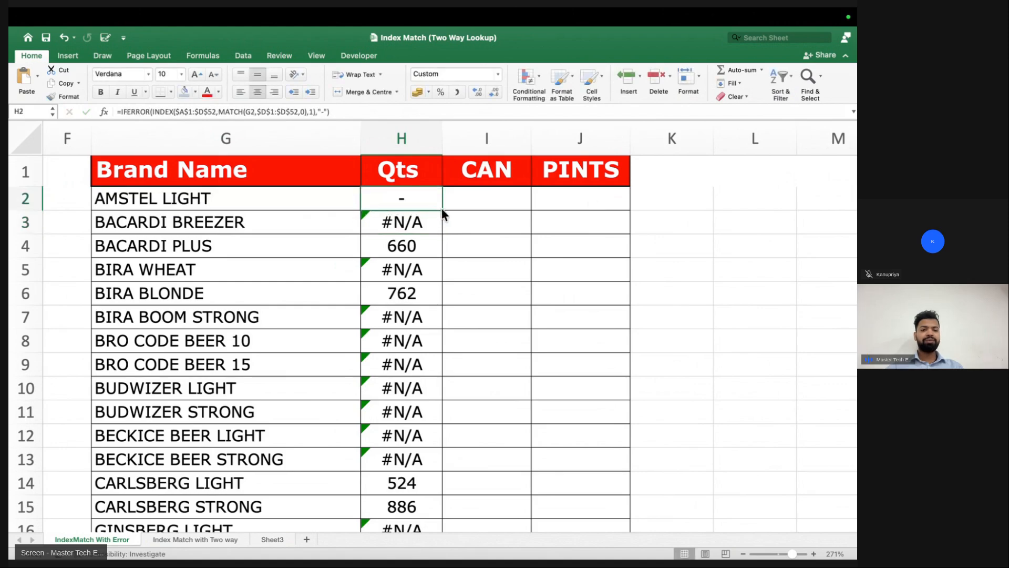
- Fill the IFERROR formula down the Qts column and review the results for all brand names
double_click(442, 210)
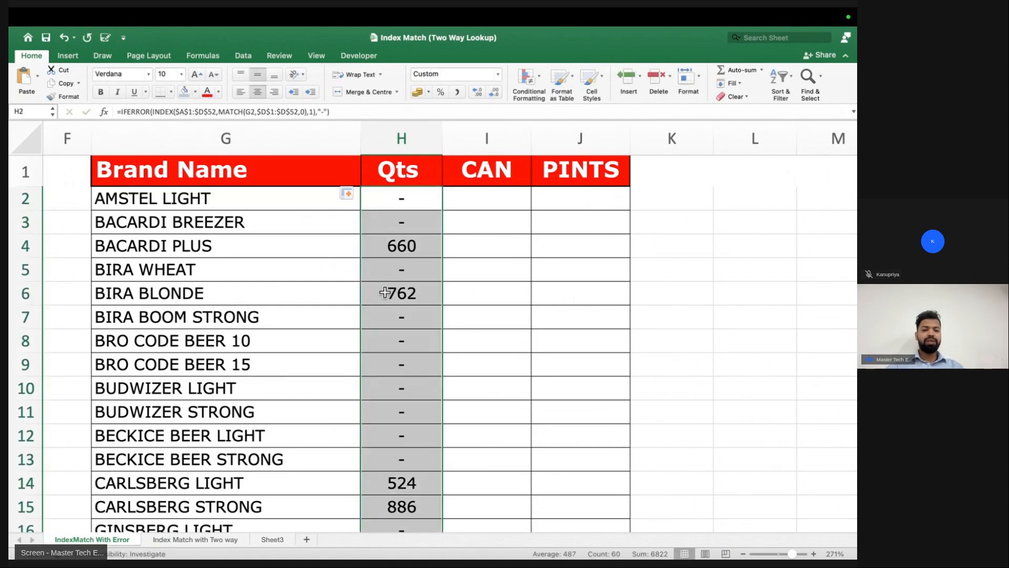
scroll(385, 293, down, 4)
scroll(386, 302, down, 4)
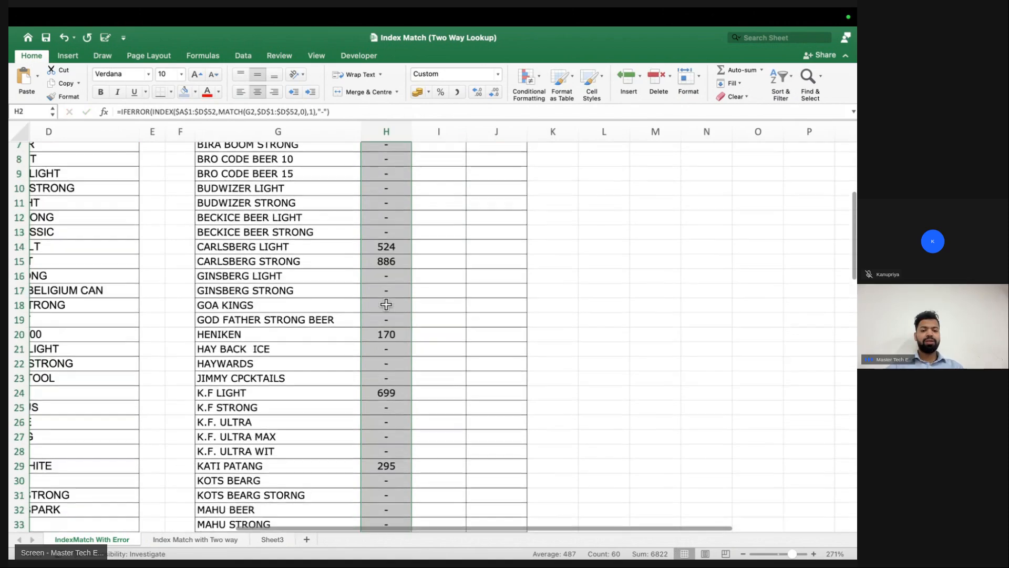
scroll(387, 304, down, 10)
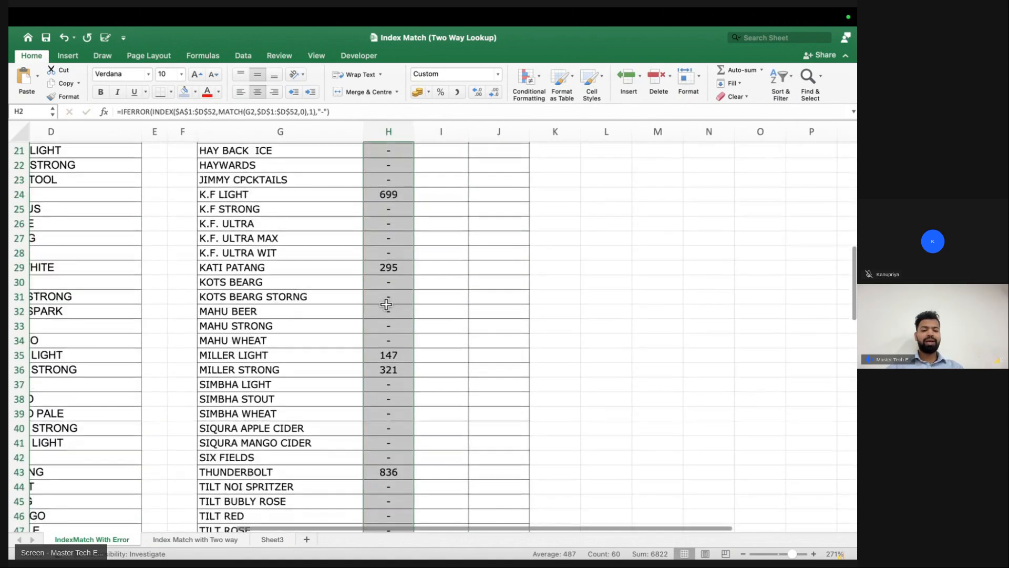
scroll(386, 304, down, 5)
scroll(387, 304, up, 15)
scroll(322, 248, left, 2)
scroll(323, 248, up, 2)
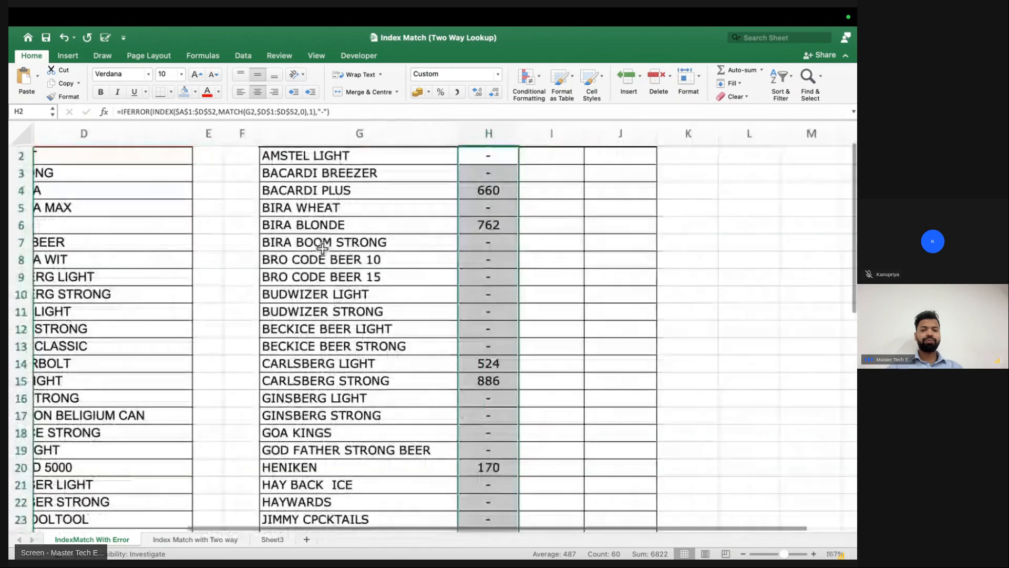
scroll(323, 249, up, 2)
scroll(323, 253, left, 3)
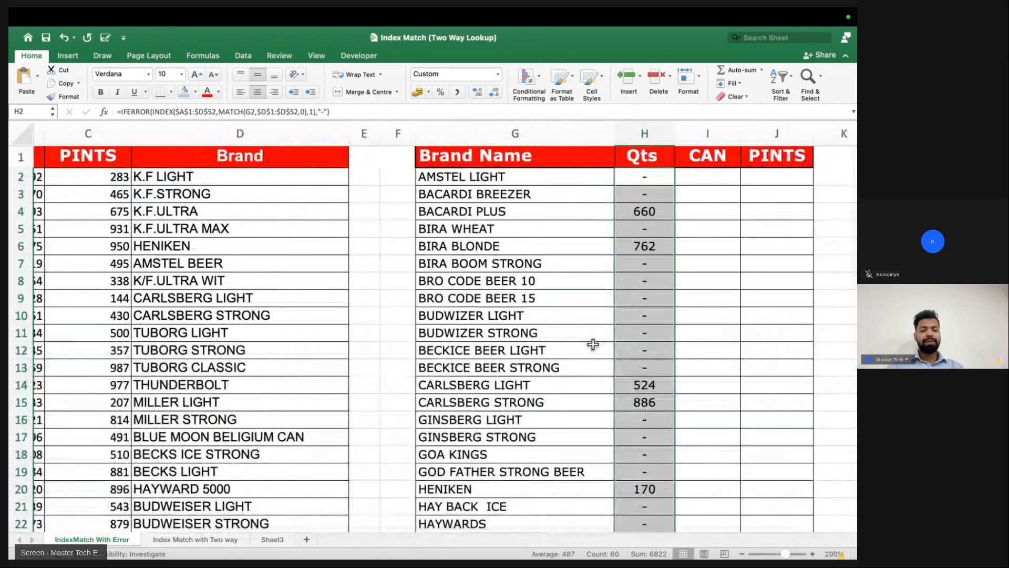
- Try to fill the Qts formula across the CAN and PINTS columns and check the results
key(shift+Right)
key(shift+Right)
scroll(593, 344, down, 20)
scroll(593, 345, up, 6)
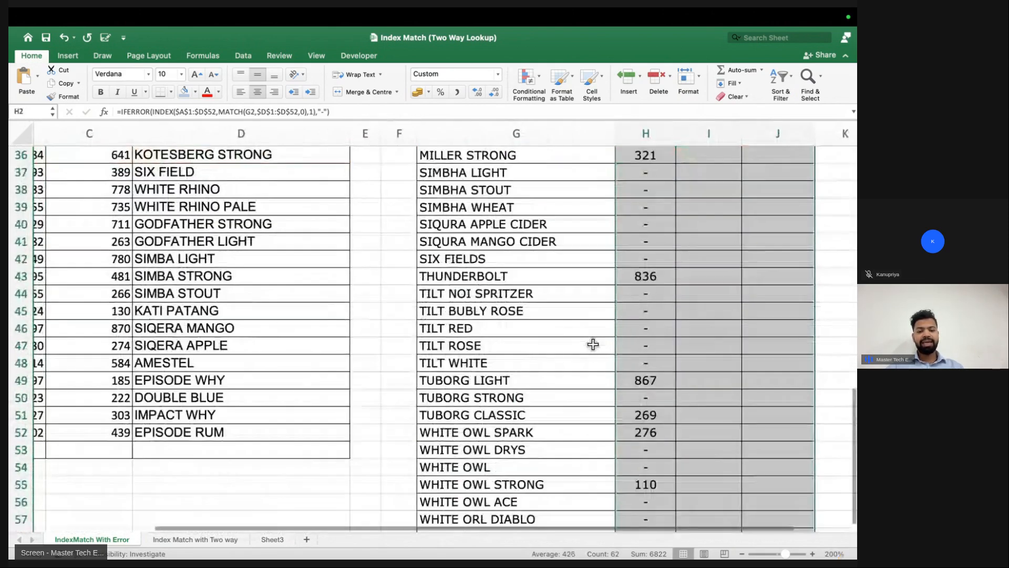
key(ctrl+r)
scroll(593, 342, up, 12)
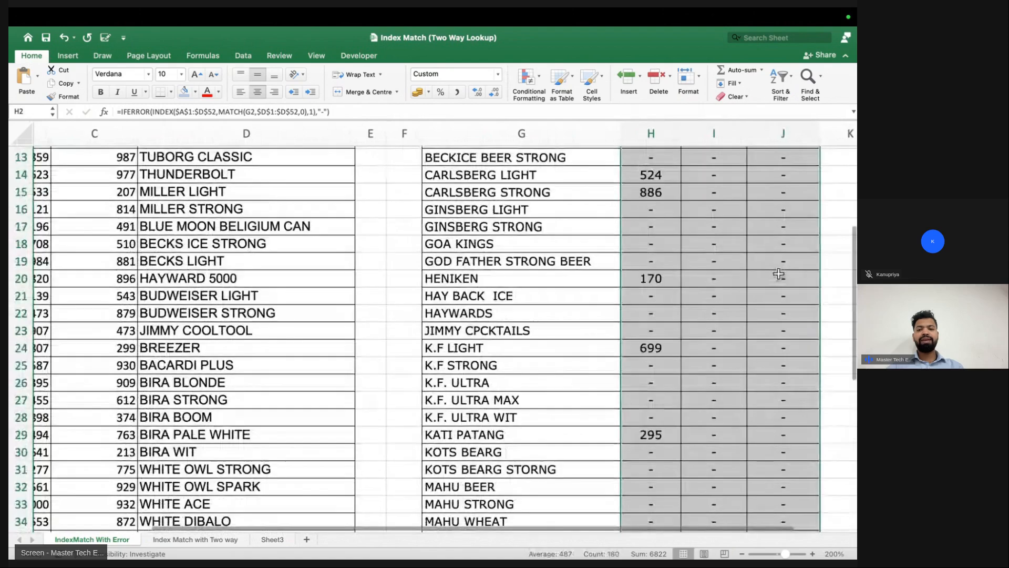
scroll(675, 313, up, 5)
scroll(679, 235, down, 1)
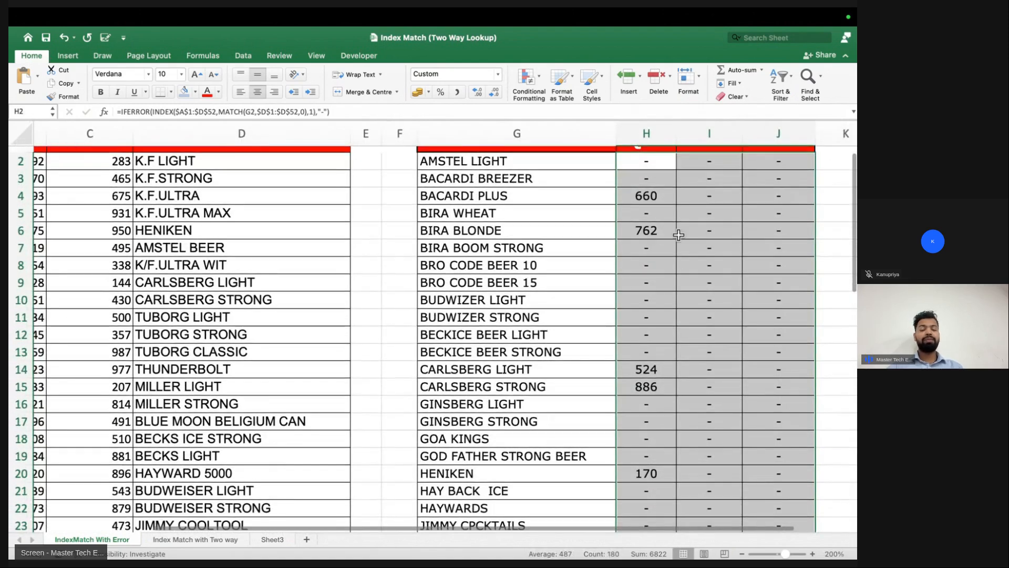
- Undo the fill across CAN and PINTS as well as the earlier formula entries in the Qts column
key(cmd+z)
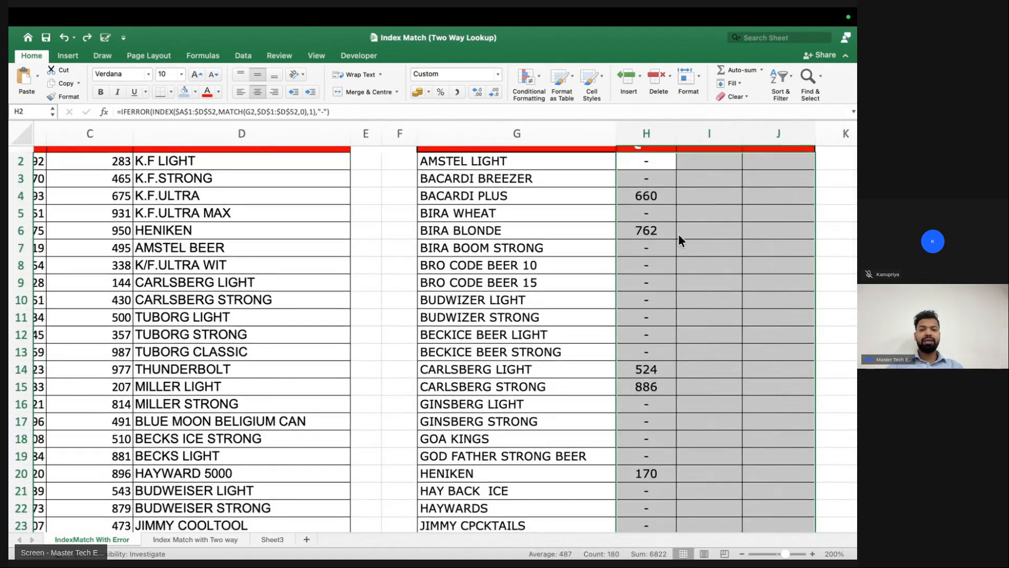
scroll(680, 234, down, 2)
key(super+z)
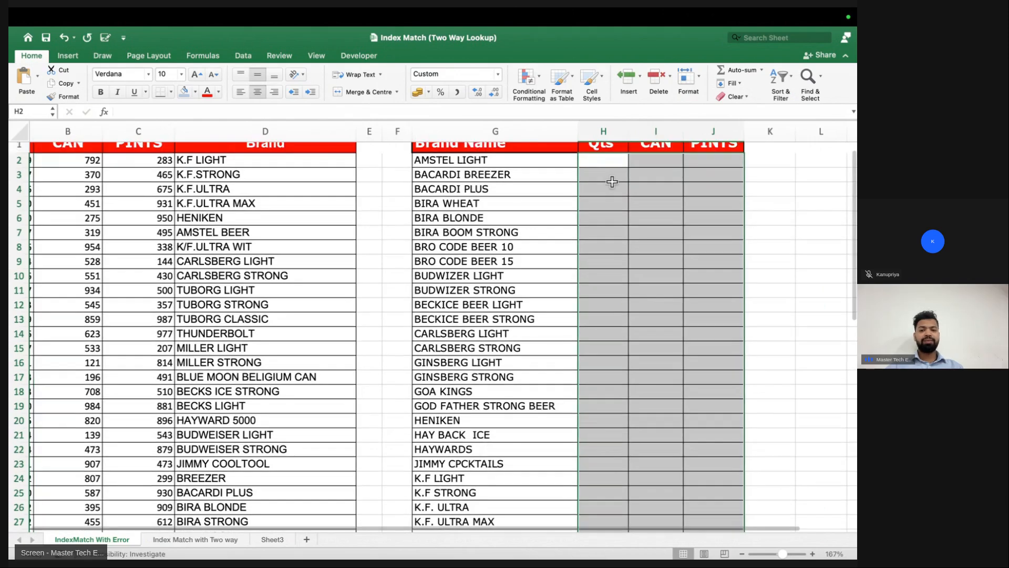
- Select H2 and widen the Qts column H so that a long formula fits in it
scroll(612, 182, up, 1)
click(612, 168)
scroll(610, 166, up, 2)
scroll(610, 167, left, 3)
scroll(610, 167, right, 4)
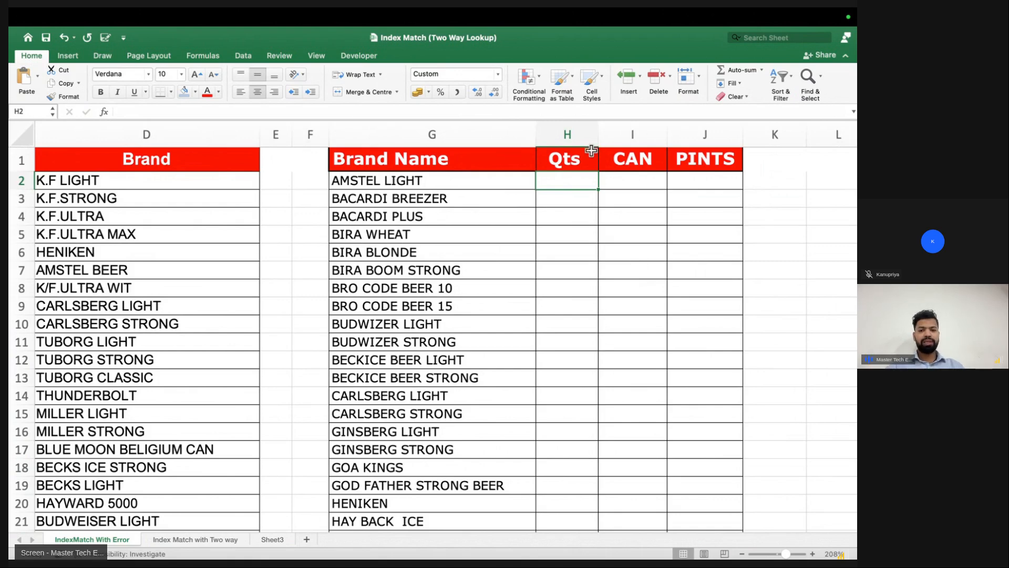
scroll(624, 196, right, 5)
drag(359, 141, 812, 134)
- Start an INDEX formula in H2 with the whole source table $A$1:$D$52 as its absolute array
text(=ins)
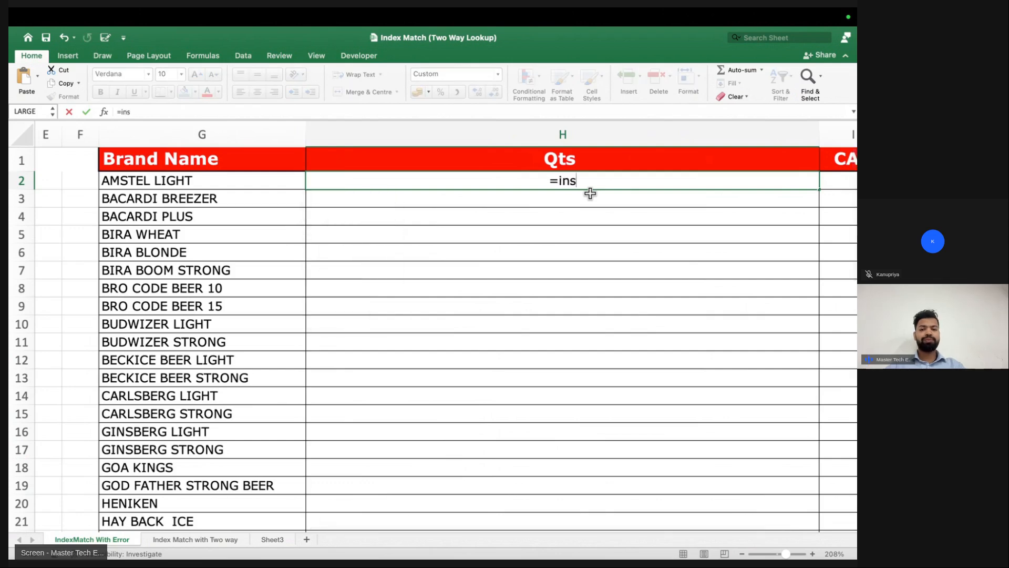
key(BackSpace)
text(de)
key(Tab)
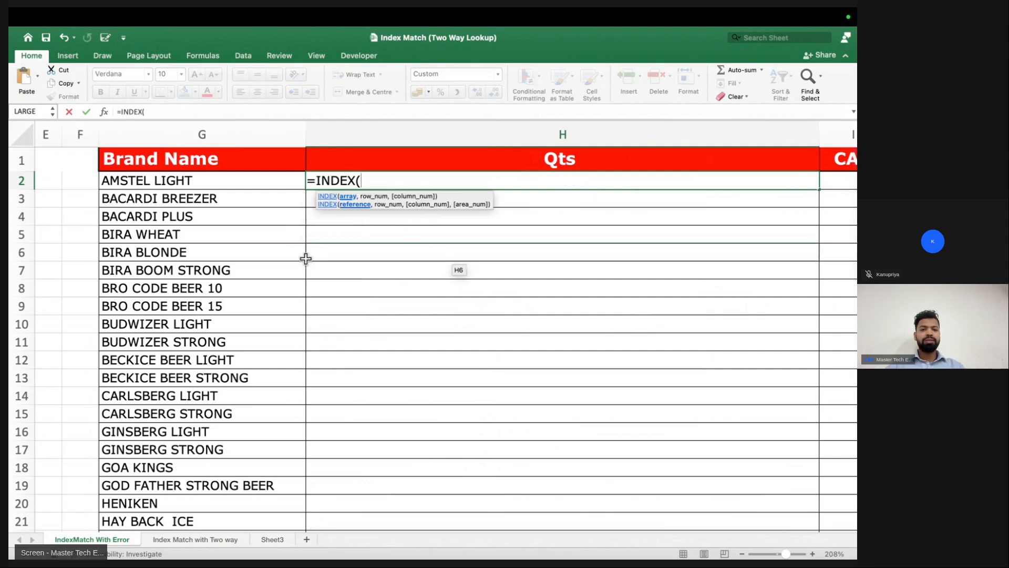
scroll(305, 258, left, 6)
click(75, 161)
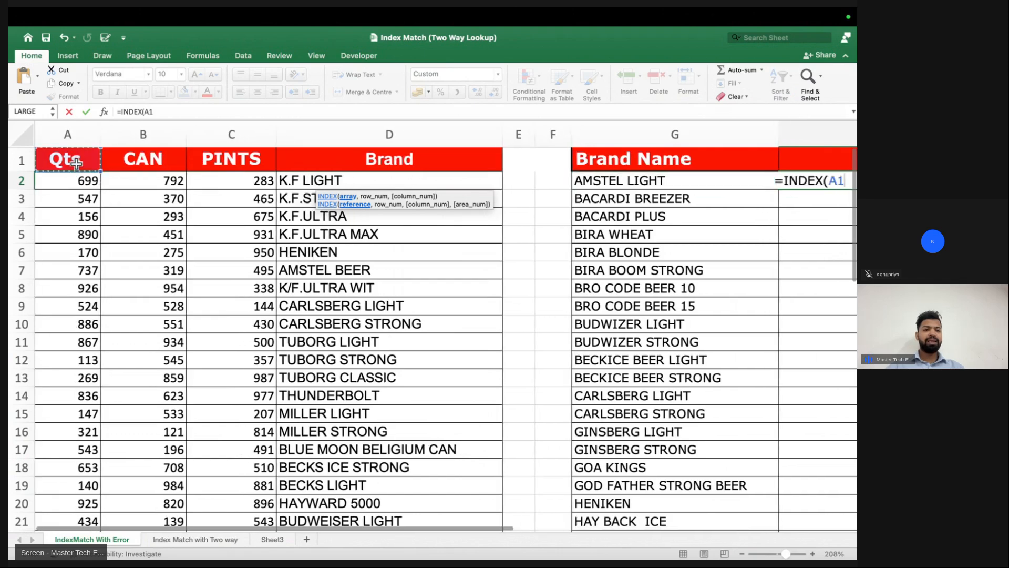
key(ctrl+shift+Right)
key(ctrl+shift+Down)
scroll(76, 164, up, 10)
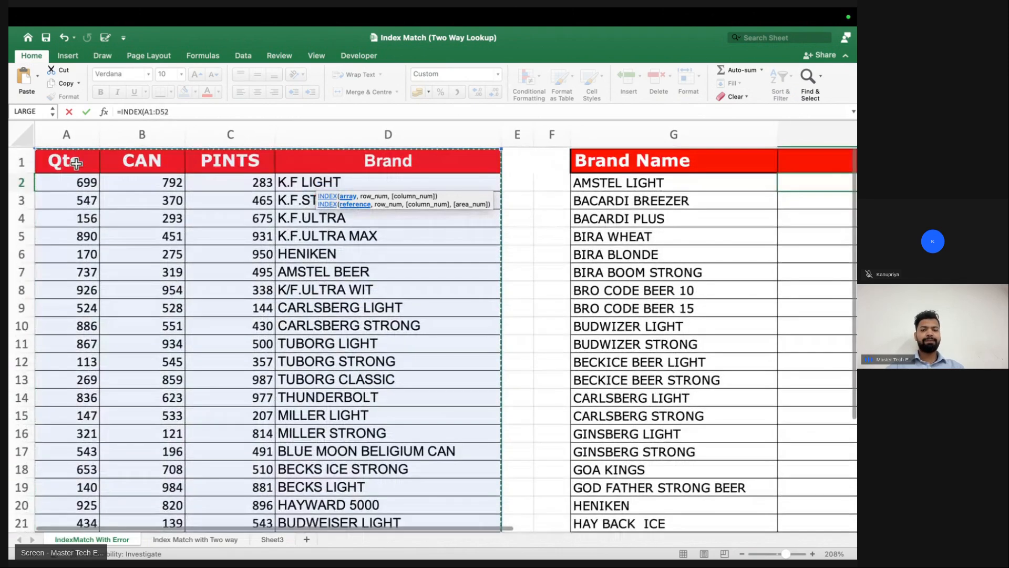
scroll(76, 163, right, 2)
scroll(76, 163, right, 3)
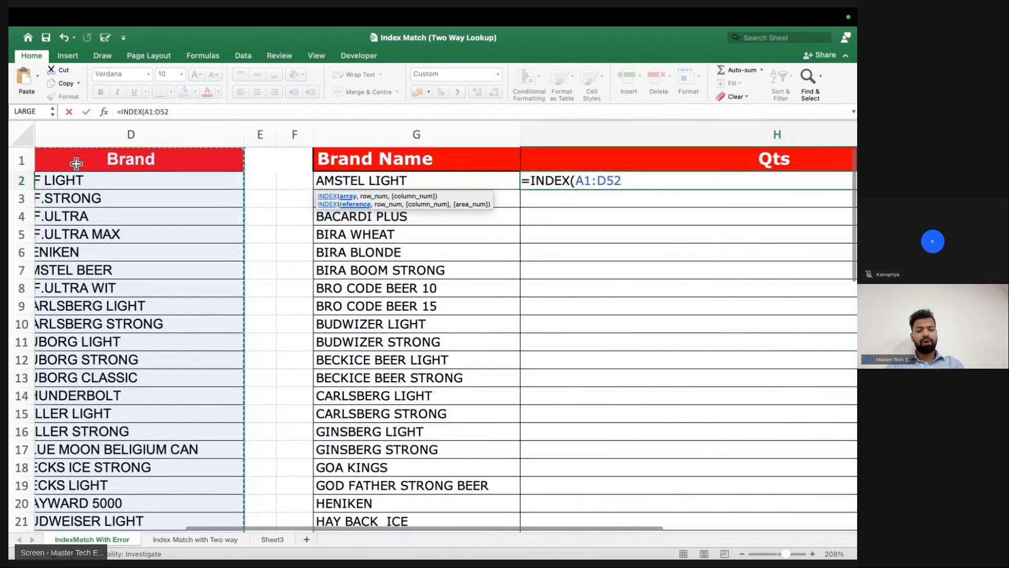
key(F4)
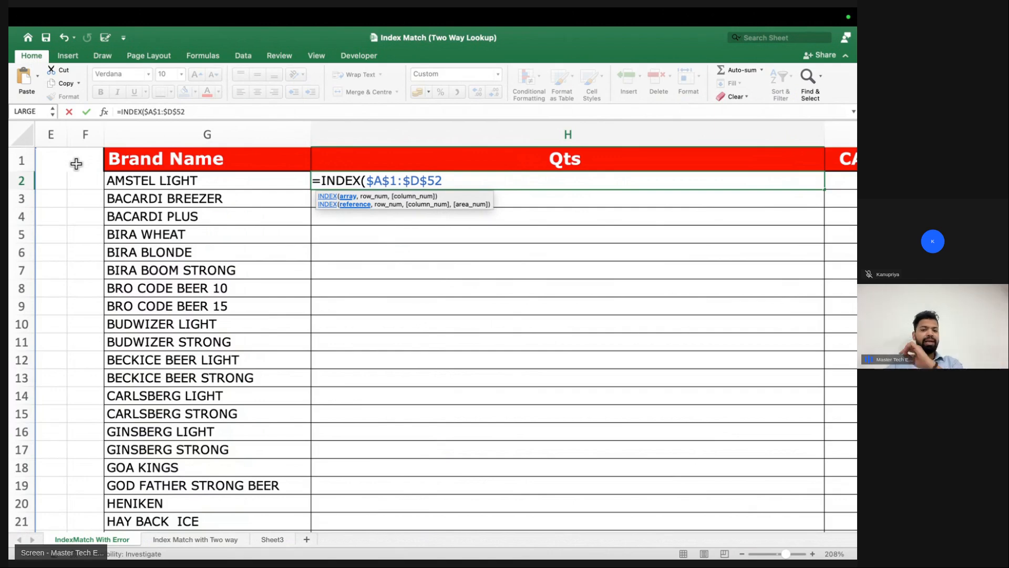
- Add a MATCH function as the row number with $G2 as lookup value, locking only the column
text(,mat)
key(Tab)
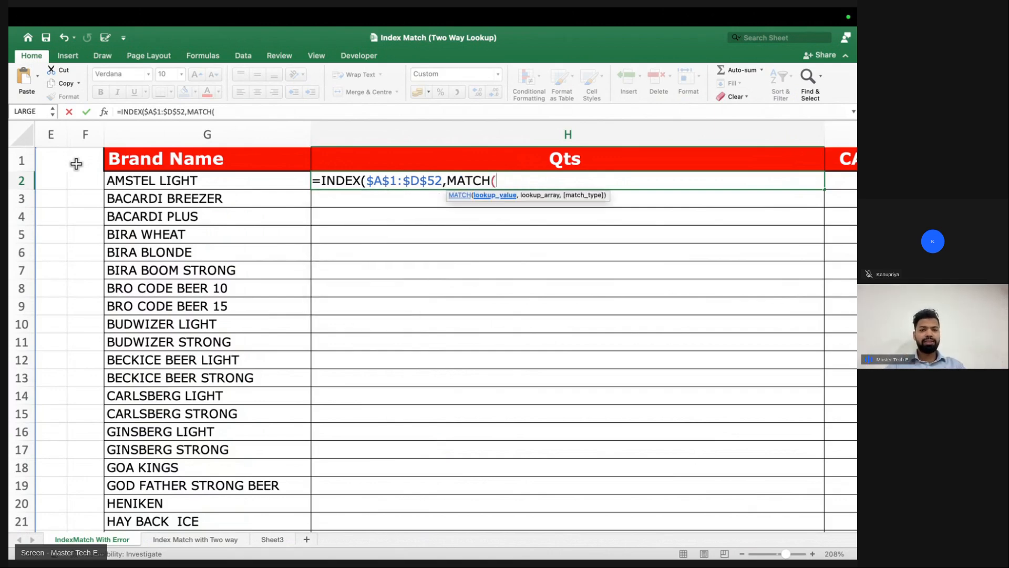
scroll(265, 246, left, 1)
scroll(265, 246, left, 5)
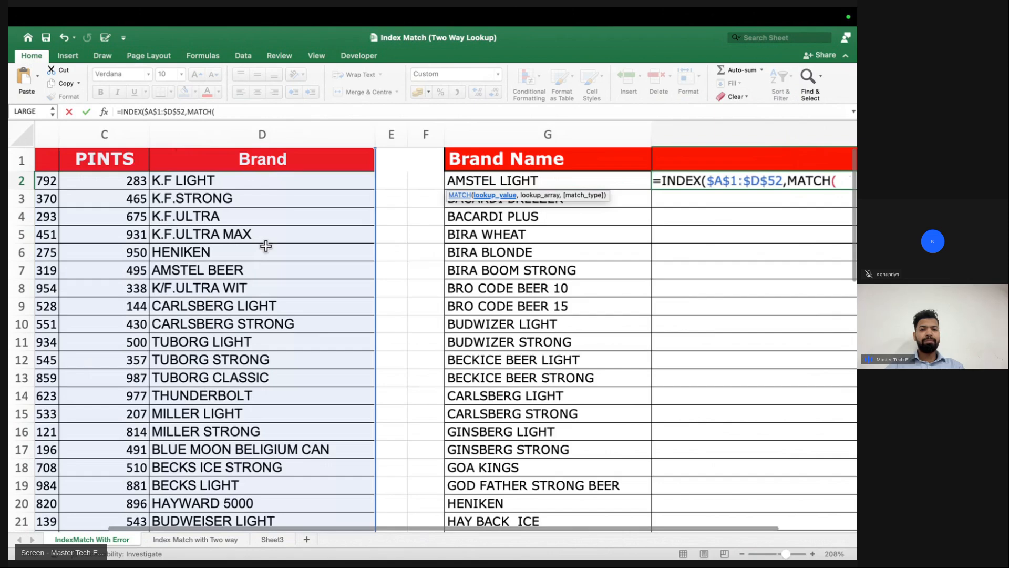
click(420, 180)
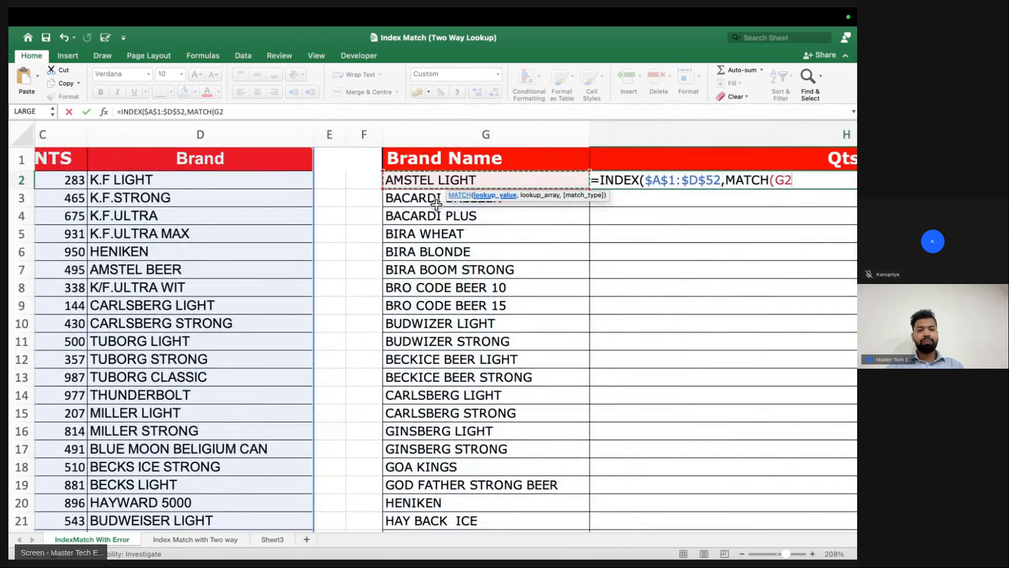
scroll(498, 245, right, 5)
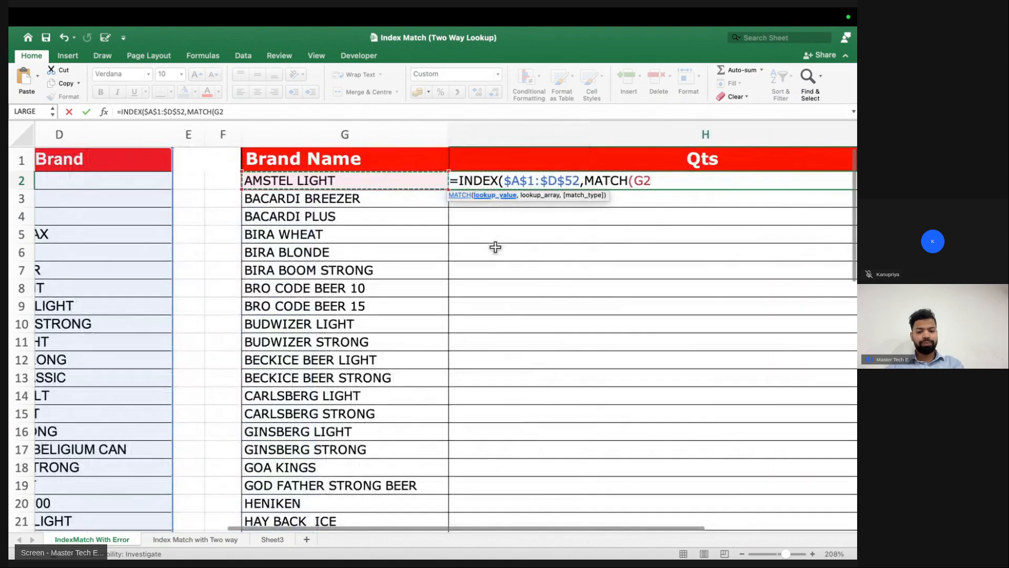
key(F4)
scroll(498, 244, right, 5)
key(F4)
key(F4)
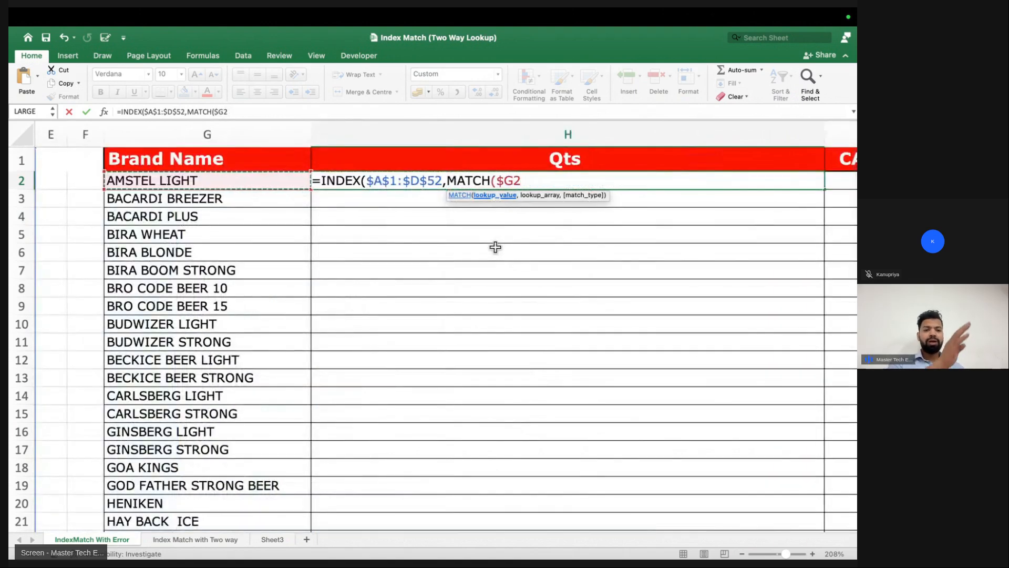
- Complete the row-number MATCH with the absolute Brand column $D$1:$D$52 as lookup array and exact match type 0
text(,)
scroll(427, 247, left, 3)
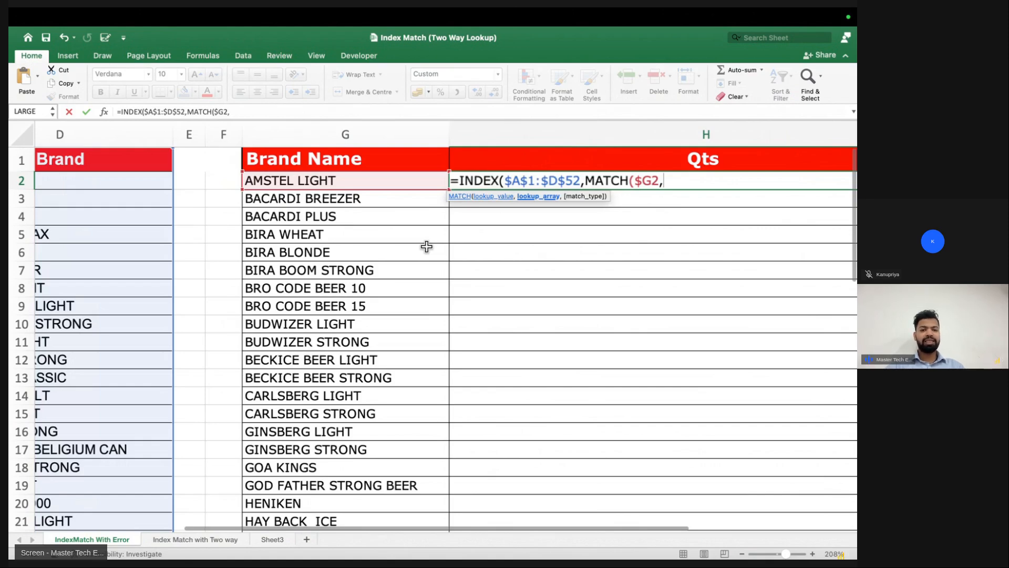
scroll(426, 247, left, 5)
click(333, 163)
key(super+shift+Down)
key(F4)
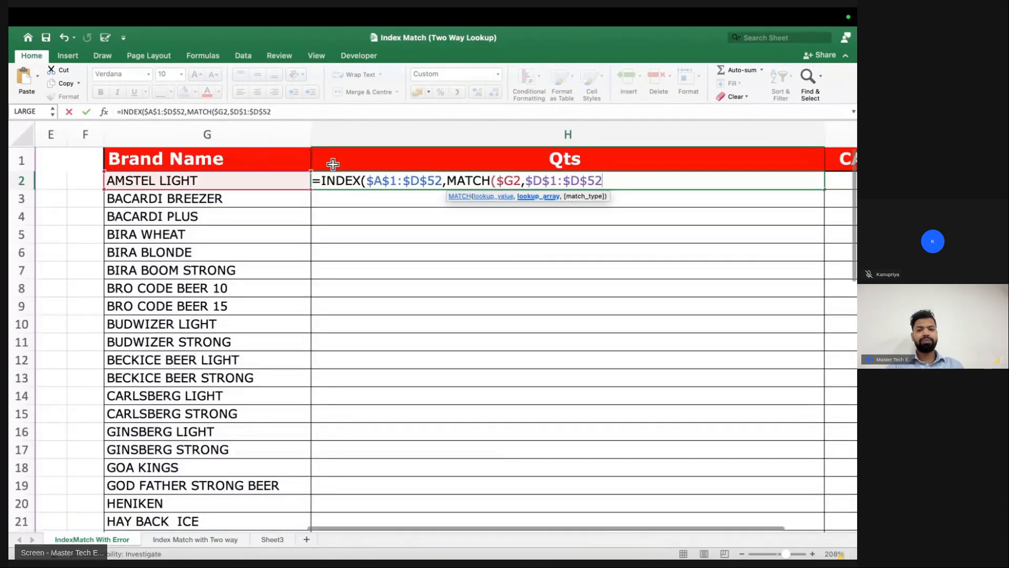
text(,0))
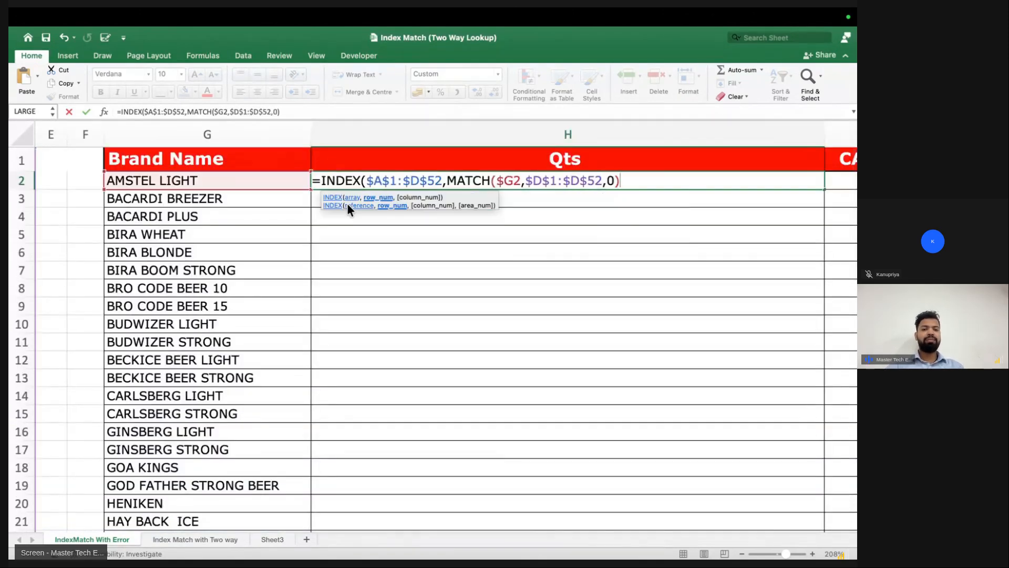
- Add a second MATCH as the column number with the Qts header H$1 as lookup value, locking only the row
text(,m)
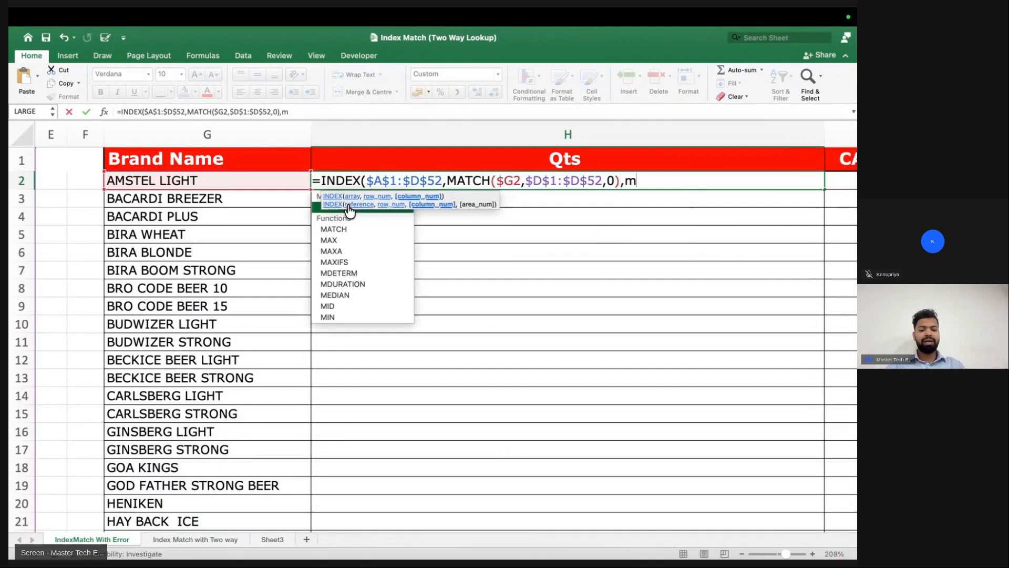
key(Tab)
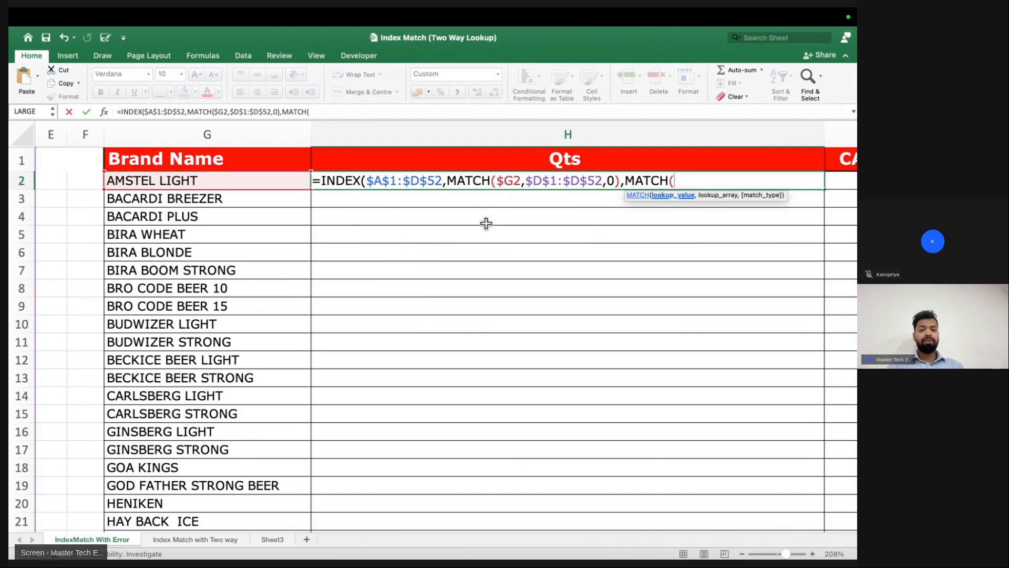
click(542, 155)
scroll(559, 205, right, 5)
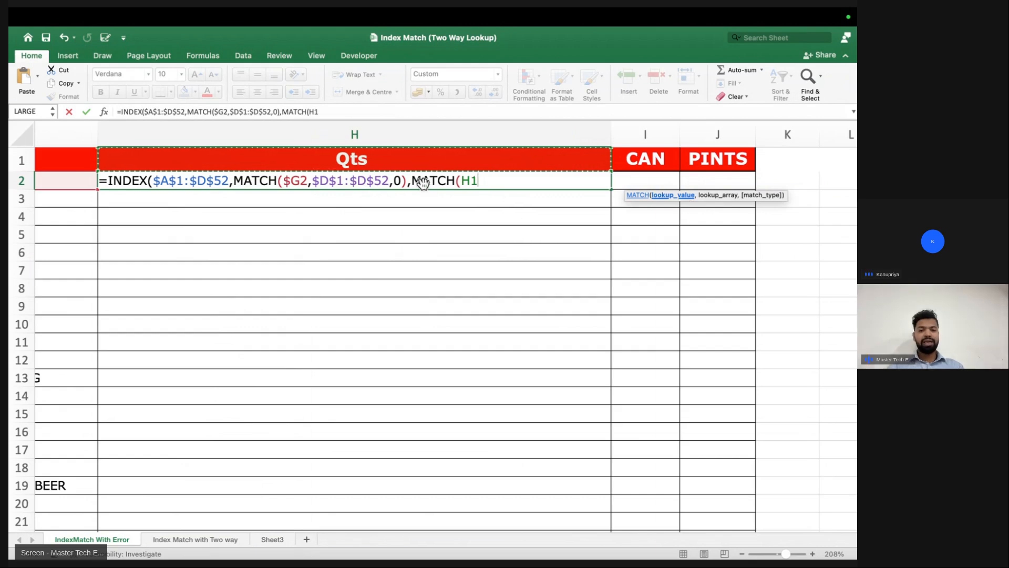
key(F4)
key(F4)
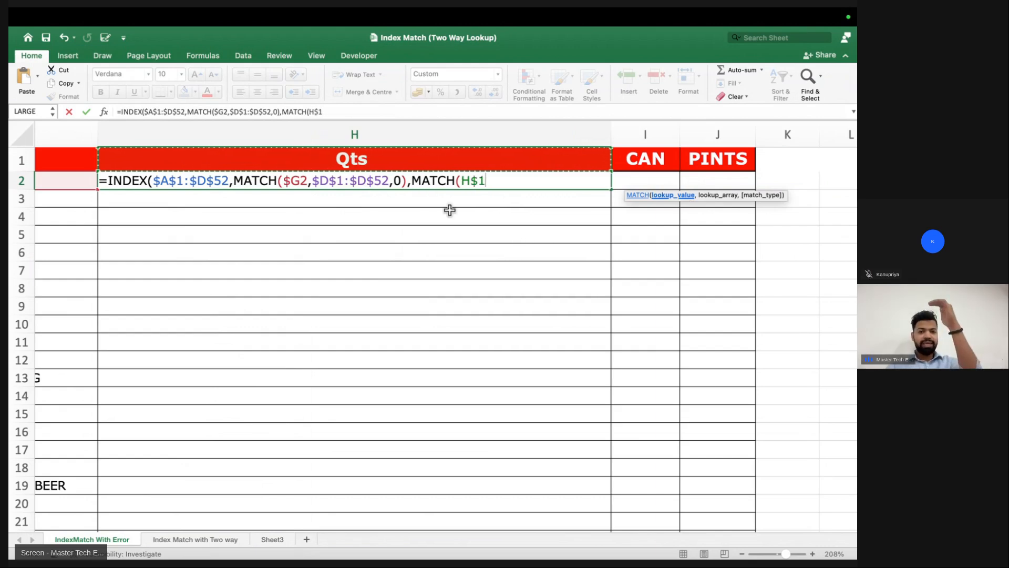
- Finish the second MATCH with the absolute header row $A$1:$D$1 and exact match type 0, and enter the formula in H2
text(,)
scroll(315, 216, left, 10)
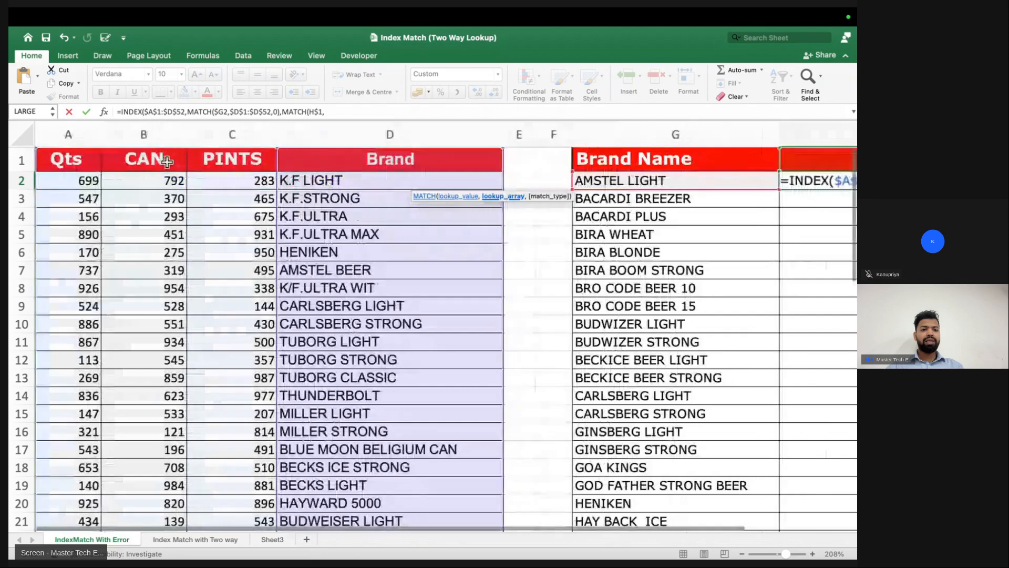
drag(92, 162, 354, 155)
key(F4)
text(,0))
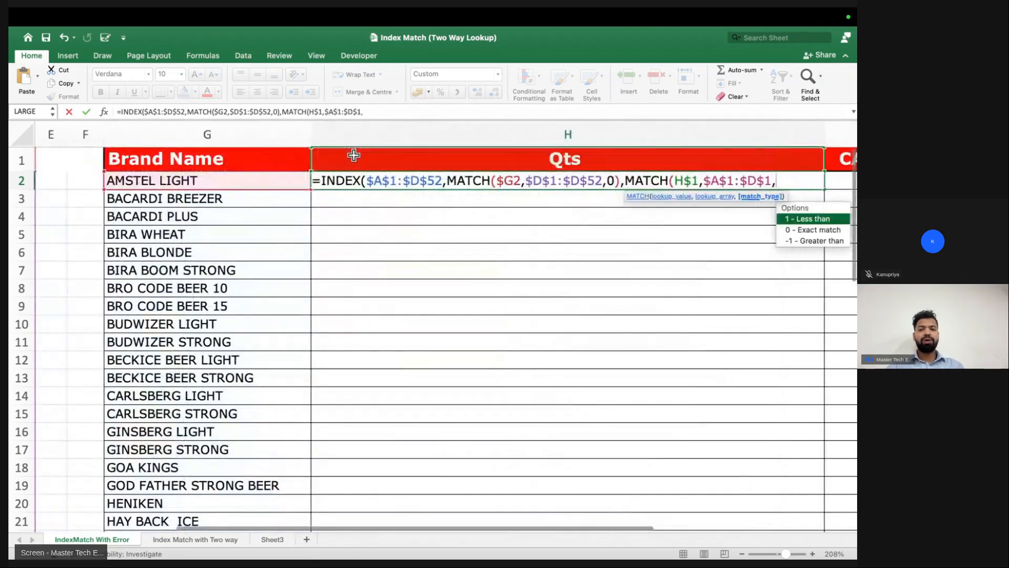
text())
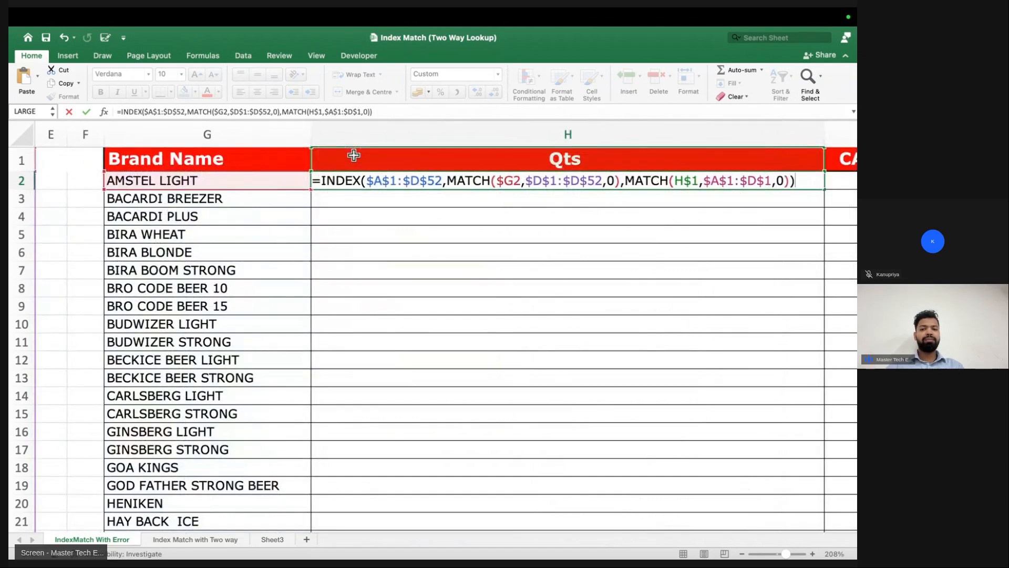
key(Return)
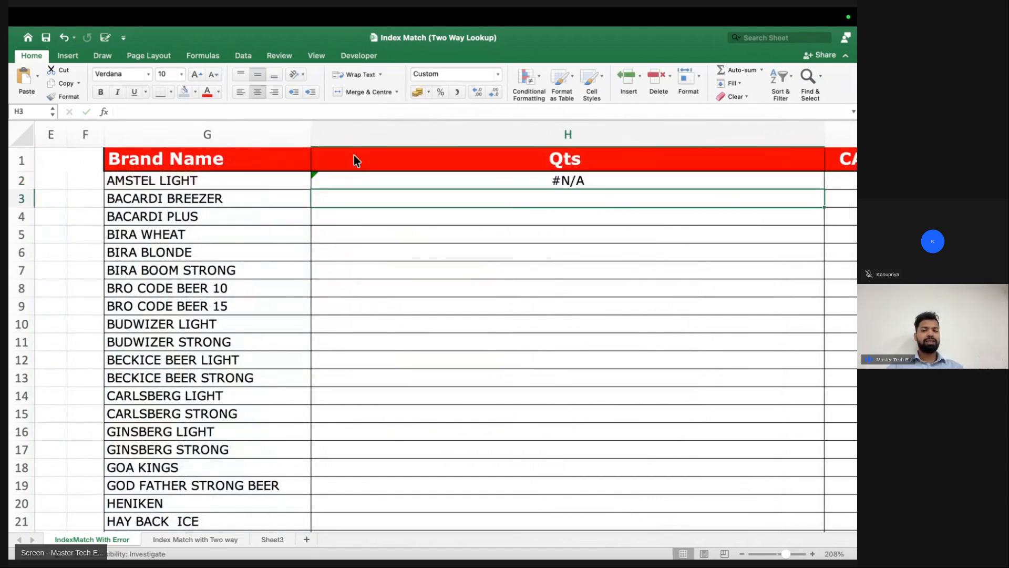
- Wrap the INDEX MATCH formula in H2 in IFERROR with "-" as the value if error
double_click(465, 179)
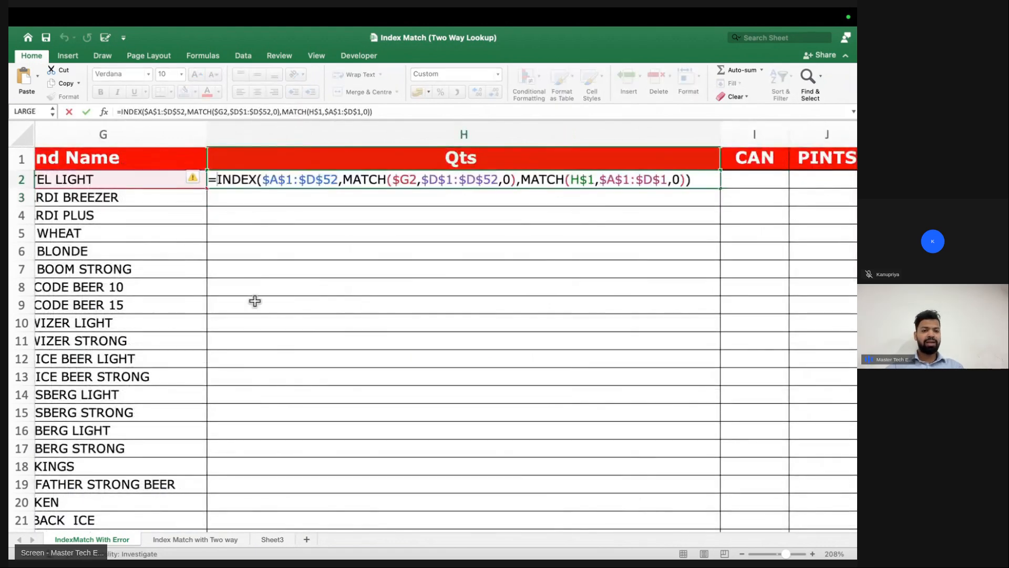
text(IF)
key(Down)
key(Down)
key(Tab)
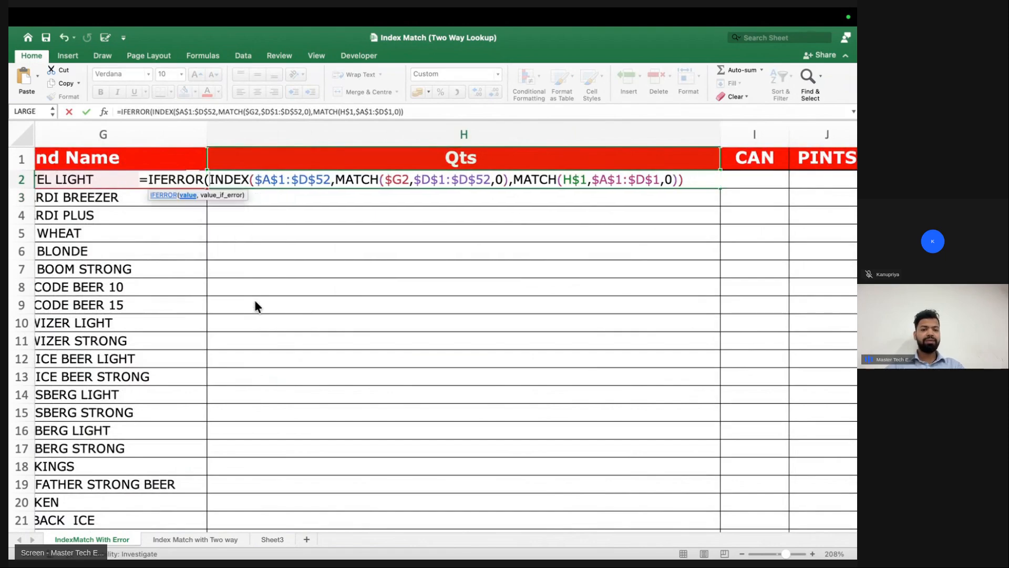
drag(209, 179, 709, 175)
click(704, 176)
text(,')
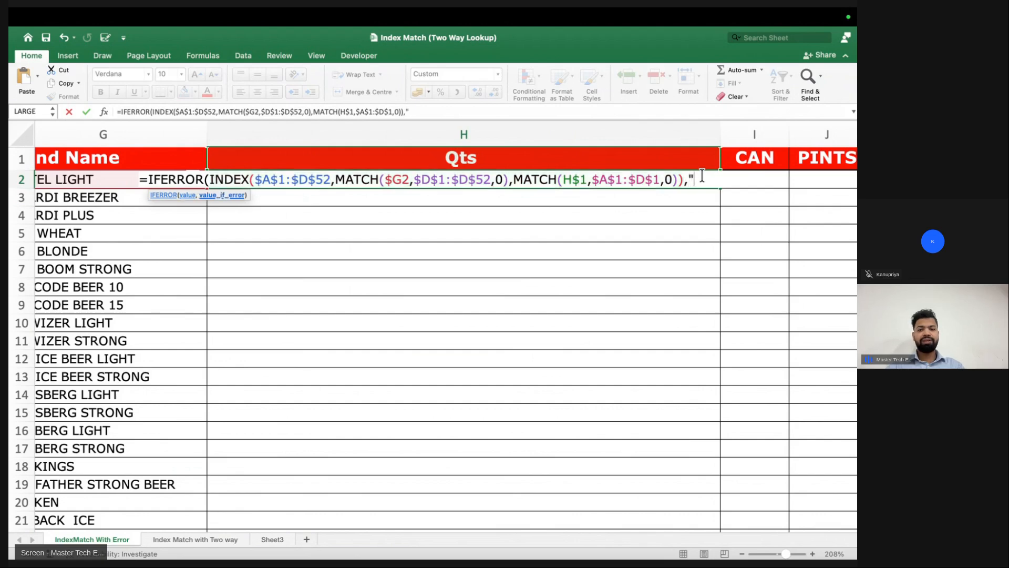
text(-"))
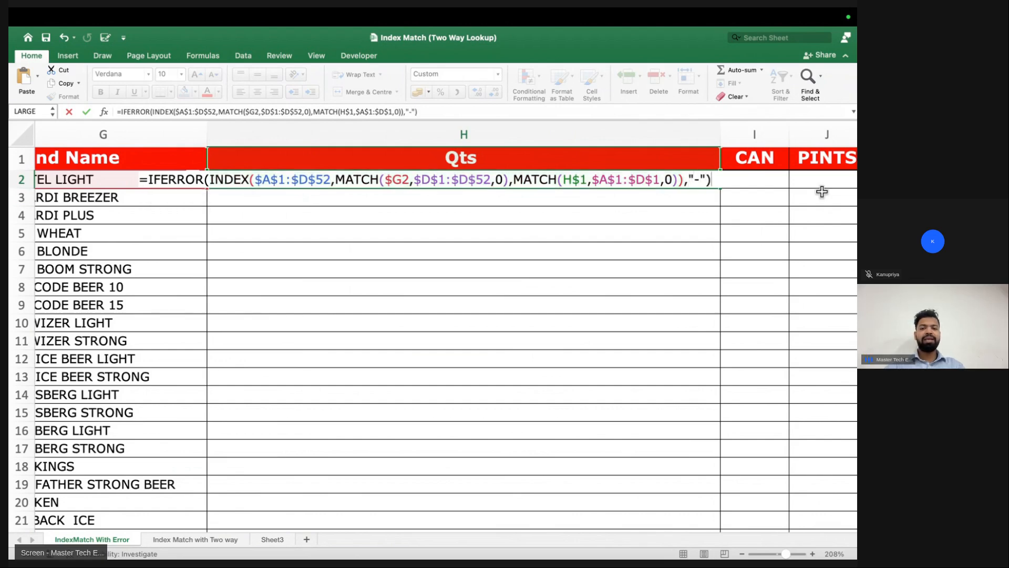
key(Return)
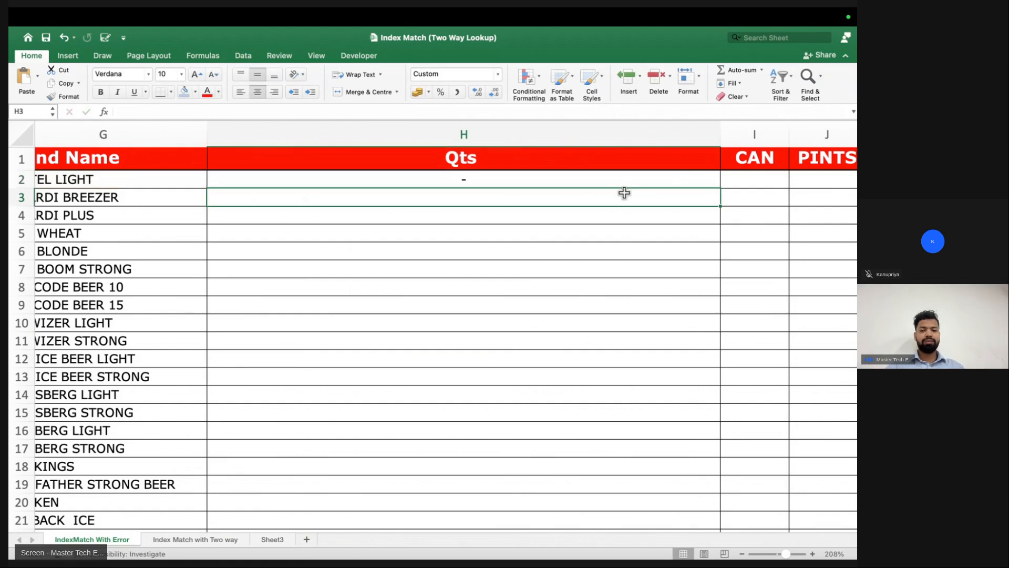
- Fill the H2 formula down the Qts column and across the CAN and PINTS columns
click(671, 178)
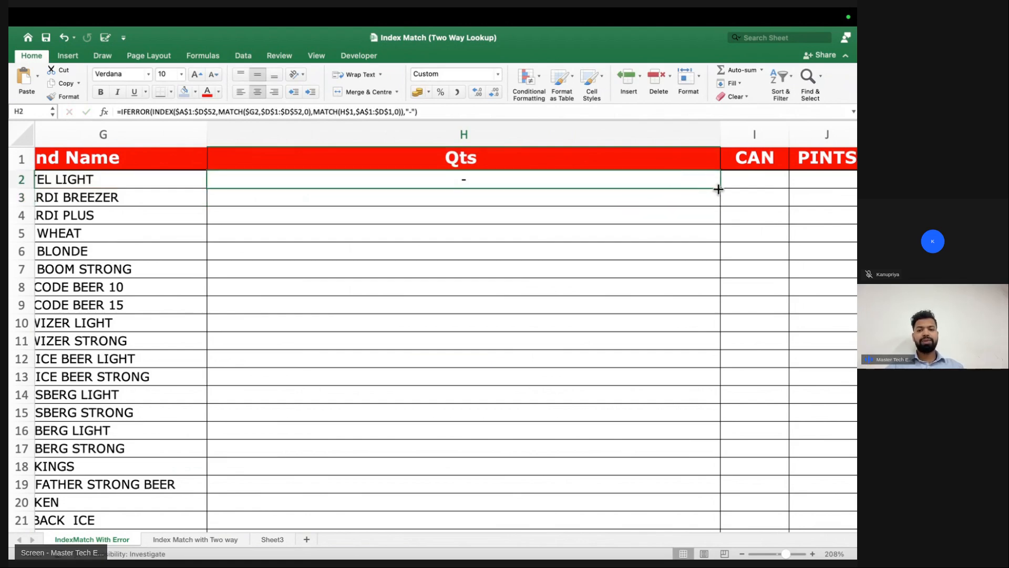
double_click(719, 189)
key(shift+Right)
key(shift+Right)
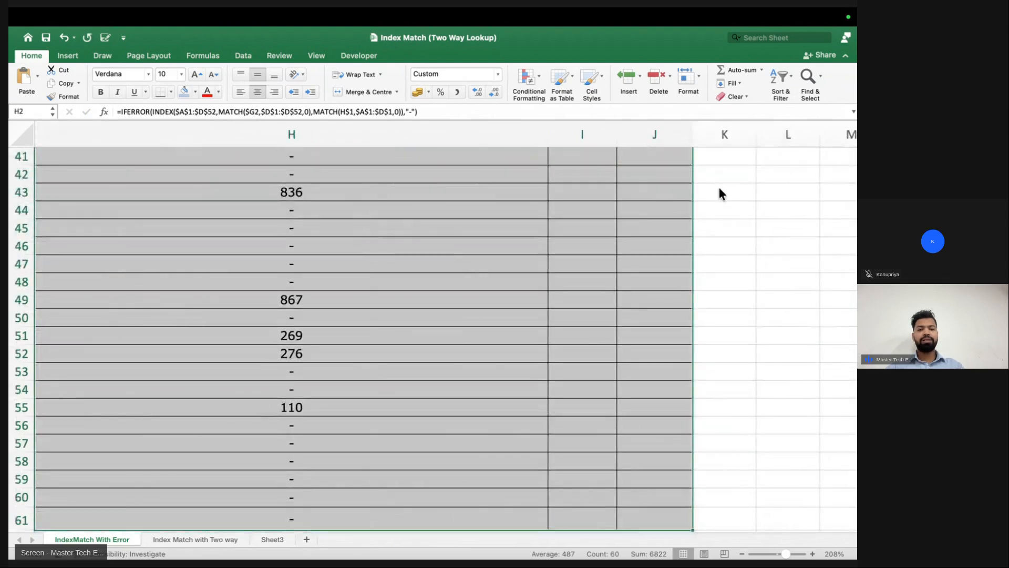
key(ctrl+r)
- Narrow the Qts column H of the lookup table to a width of about 18.33
scroll(644, 268, up, 12)
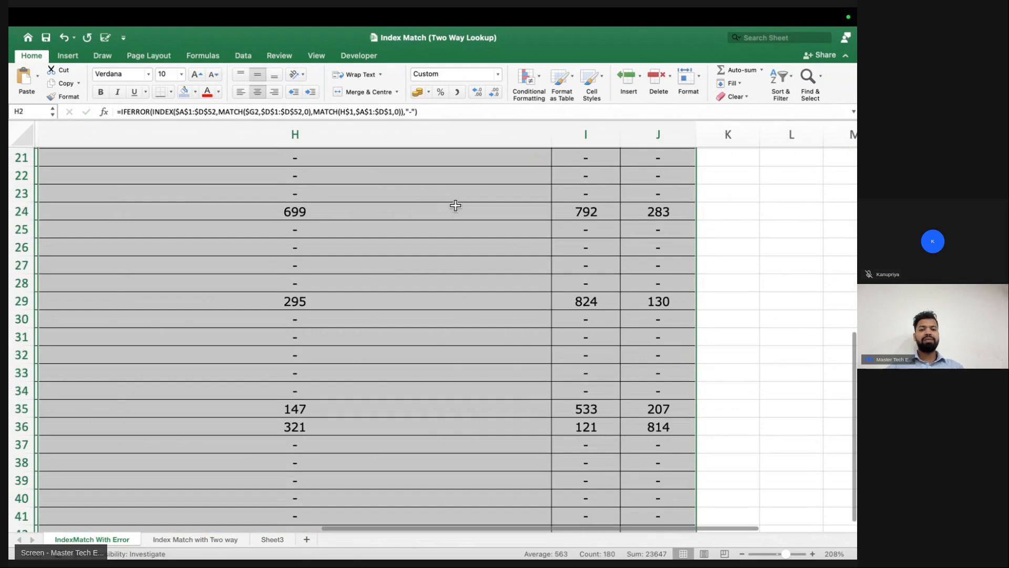
scroll(540, 155, down, 1)
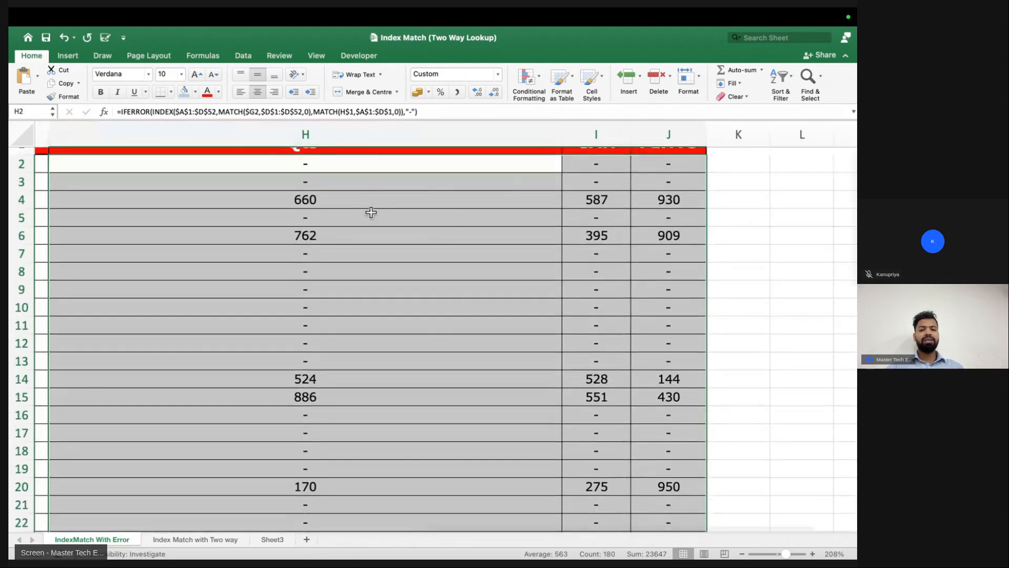
scroll(372, 212, left, 1)
scroll(371, 212, up, 1)
scroll(371, 212, down, 5)
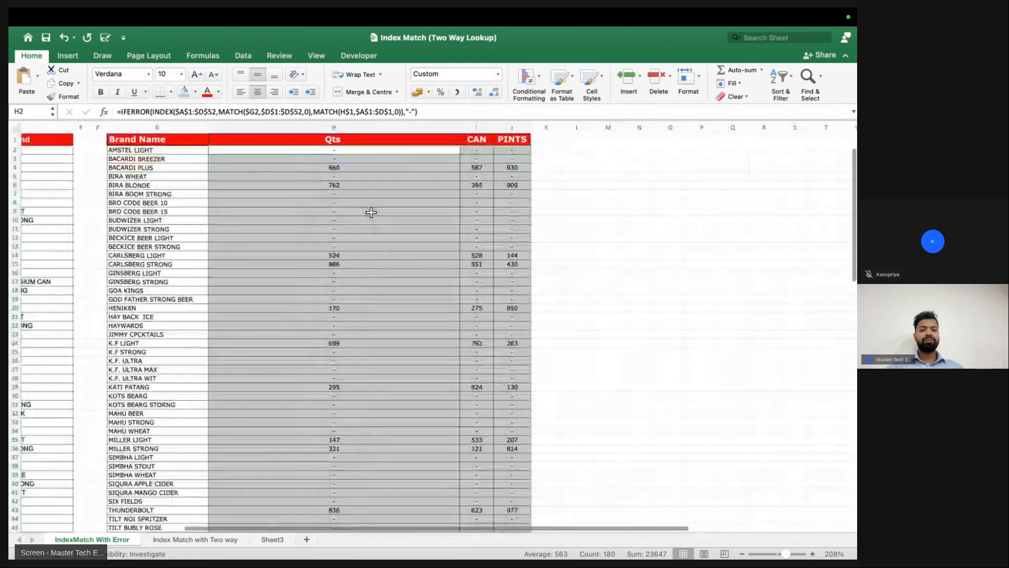
scroll(372, 212, down, 2)
scroll(522, 225, up, 8)
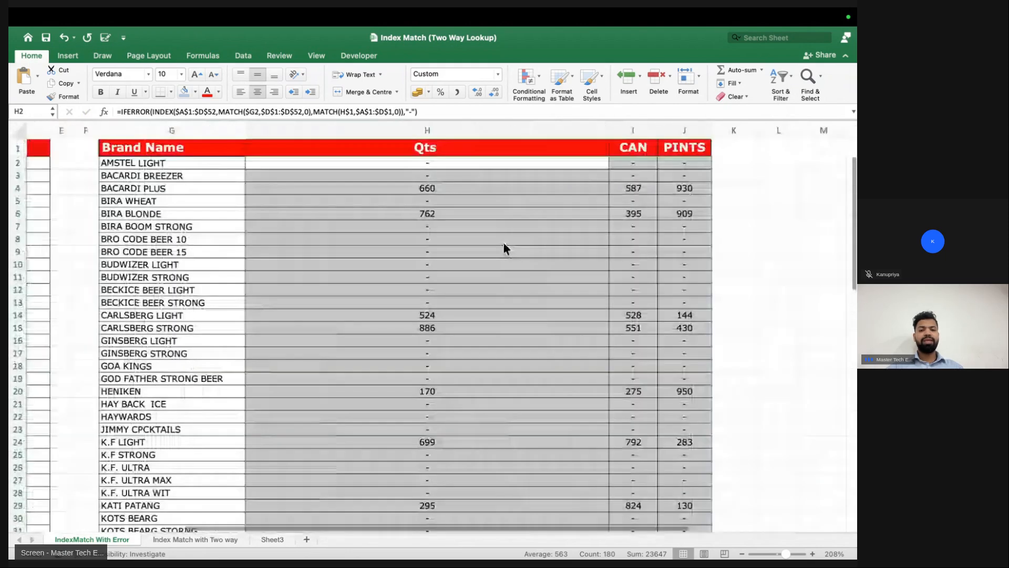
scroll(504, 248, right, 5)
click(341, 197)
scroll(342, 196, left, 4)
drag(577, 135, 305, 135)
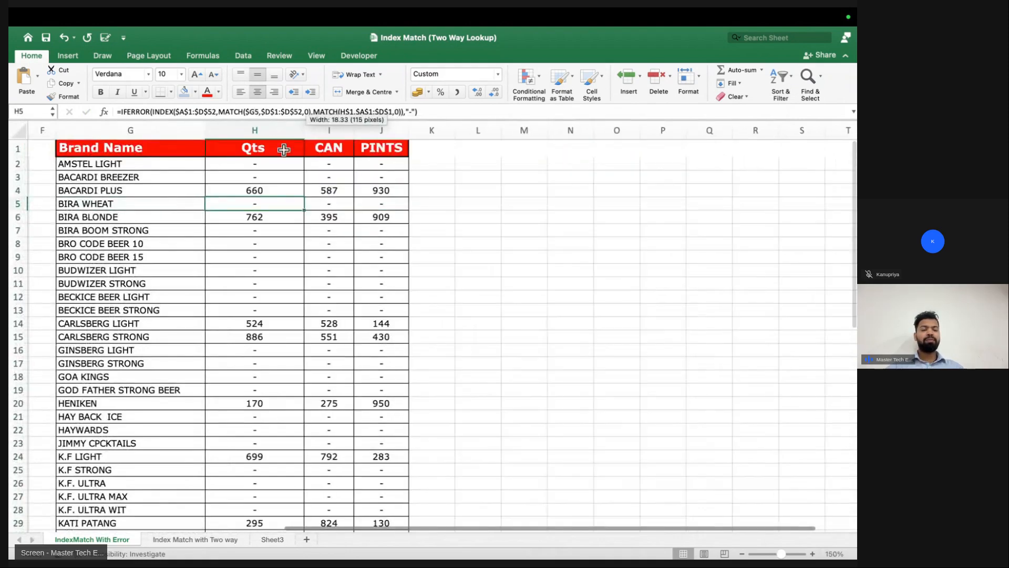
- Clear all lookup formulas from H2 down to the TOTAL row across the Qts, CAN and PINTS columns
scroll(231, 175, up, 3)
scroll(230, 176, left, 5)
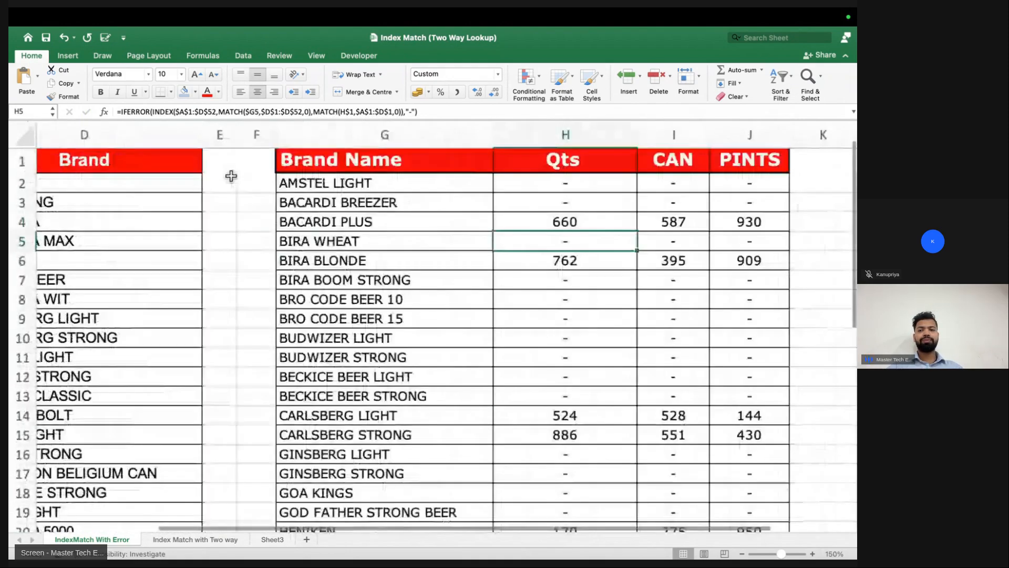
scroll(231, 176, left, 3)
scroll(424, 226, right, 2)
click(584, 192)
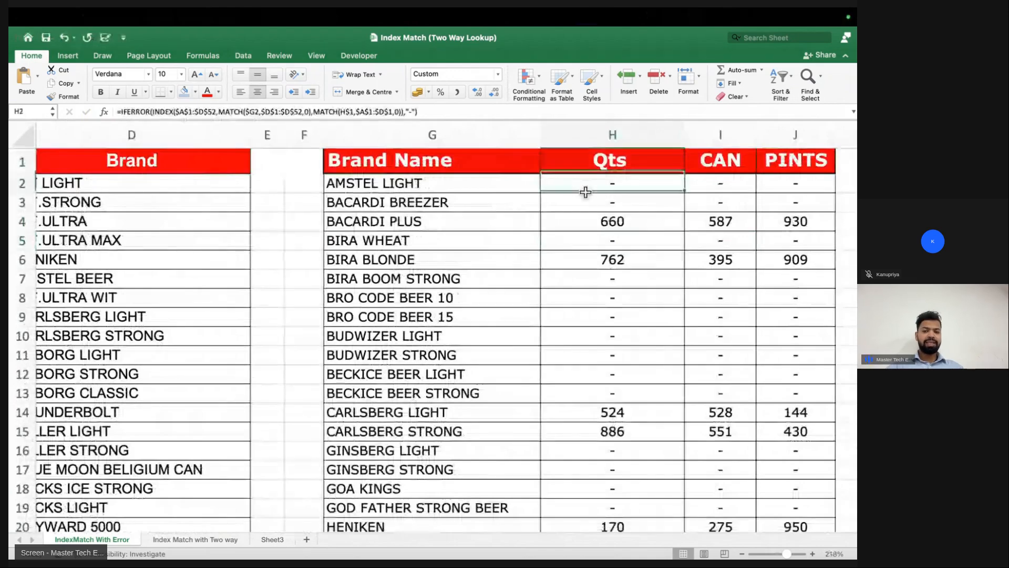
key(ctrl+shift+Down)
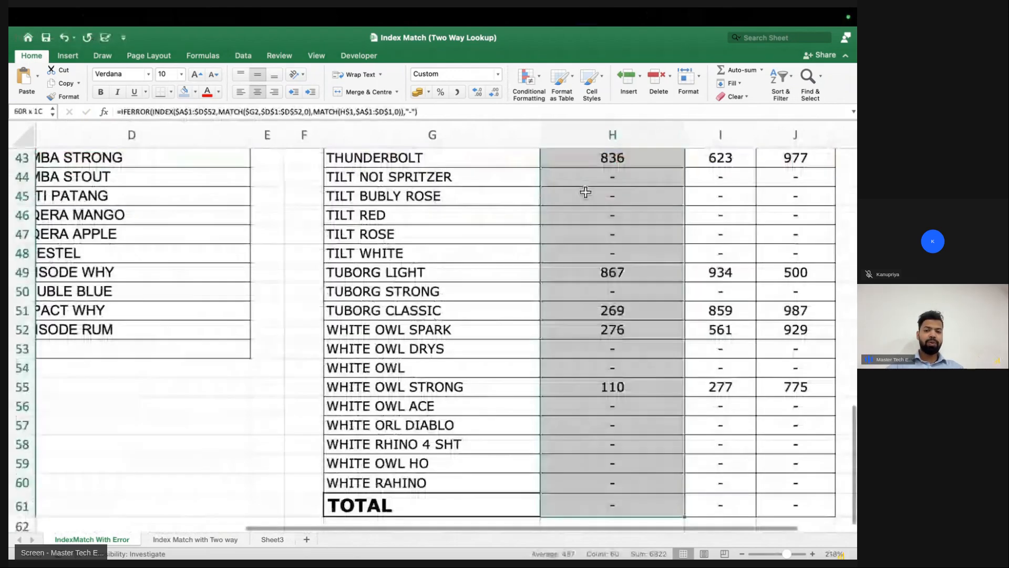
key(ctrl+shift+Right)
scroll(585, 192, up, 5)
key(Delete)
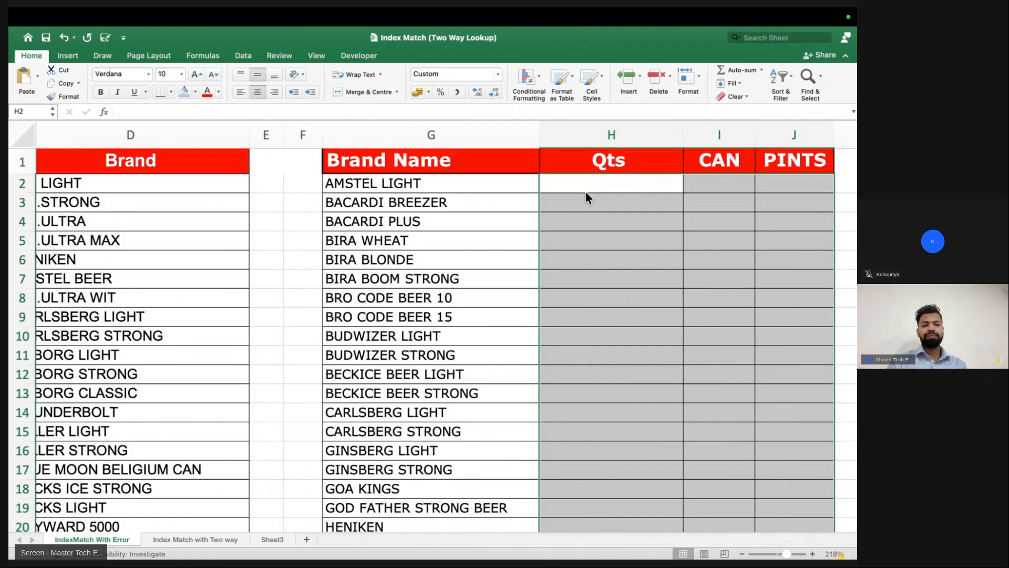
- Select the whole source table with Qts, CAN, PINTS and Brand, and name the range table
scroll(585, 193, left, 6)
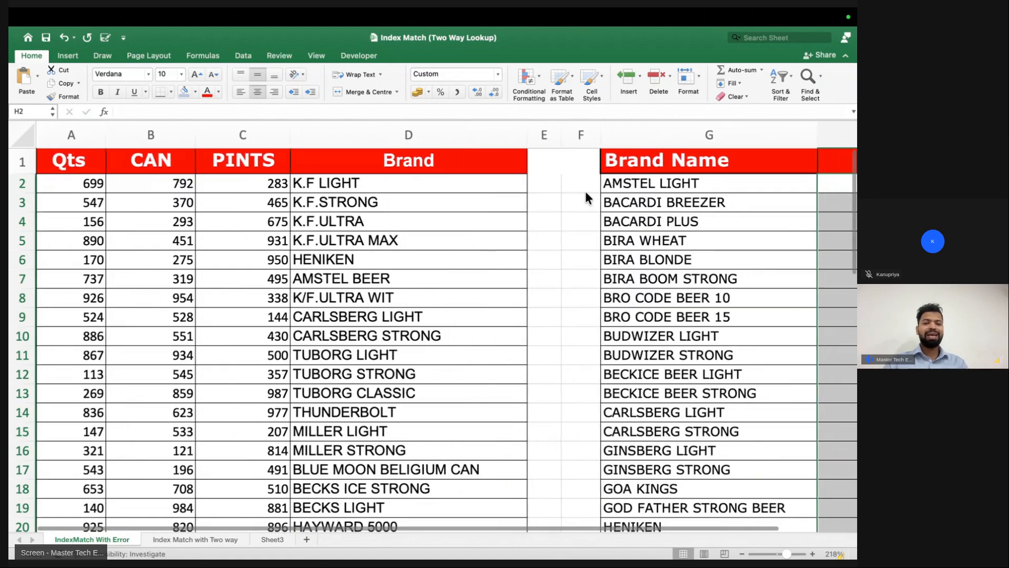
scroll(586, 197, left, 1)
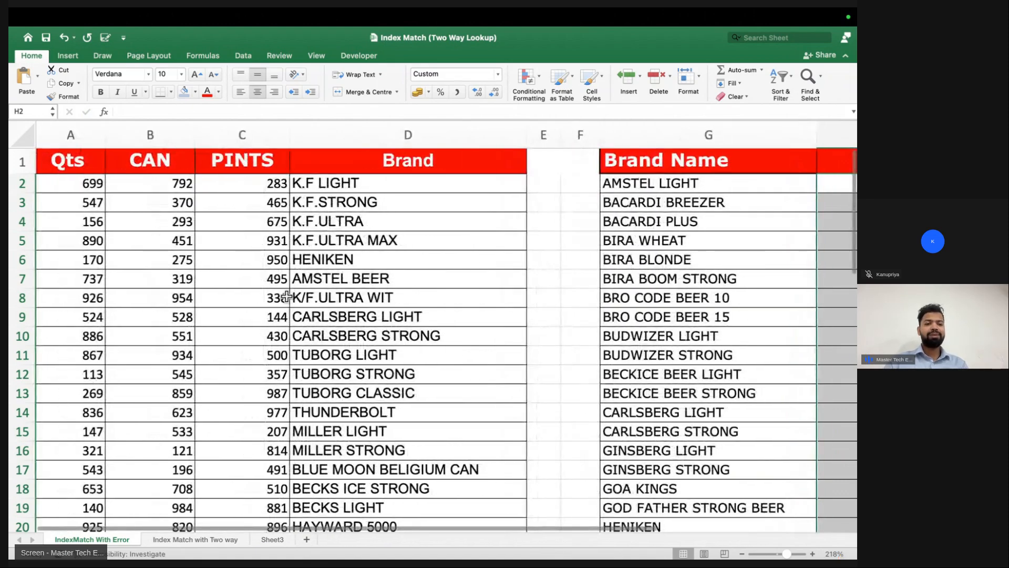
scroll(286, 297, down, 3)
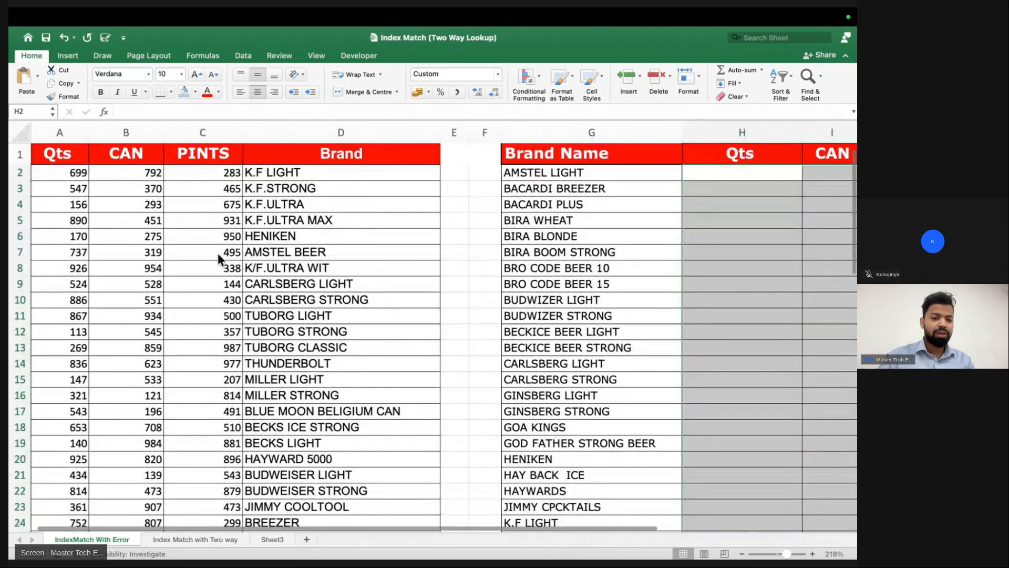
click(217, 254)
key(super+a)
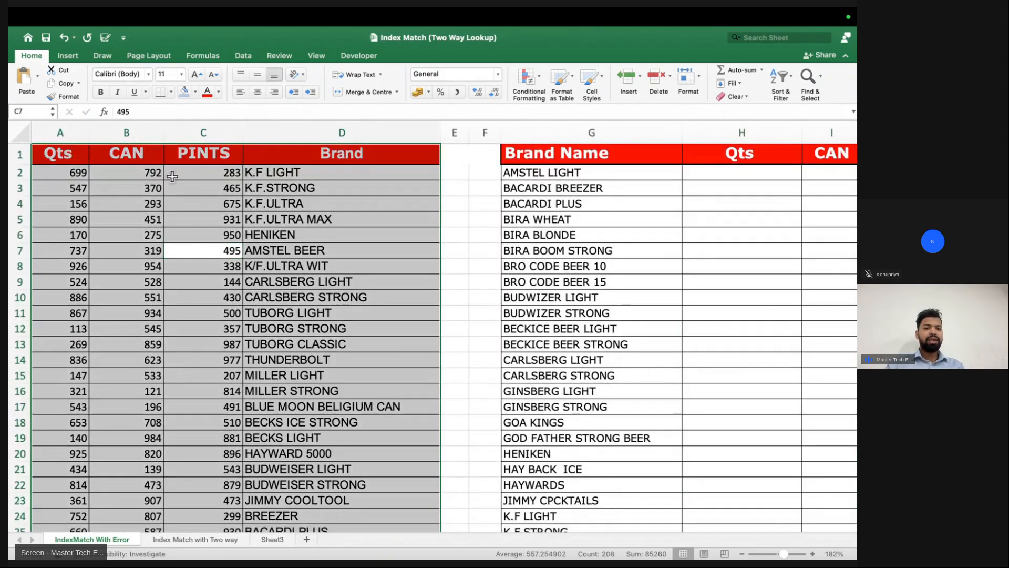
click(267, 269)
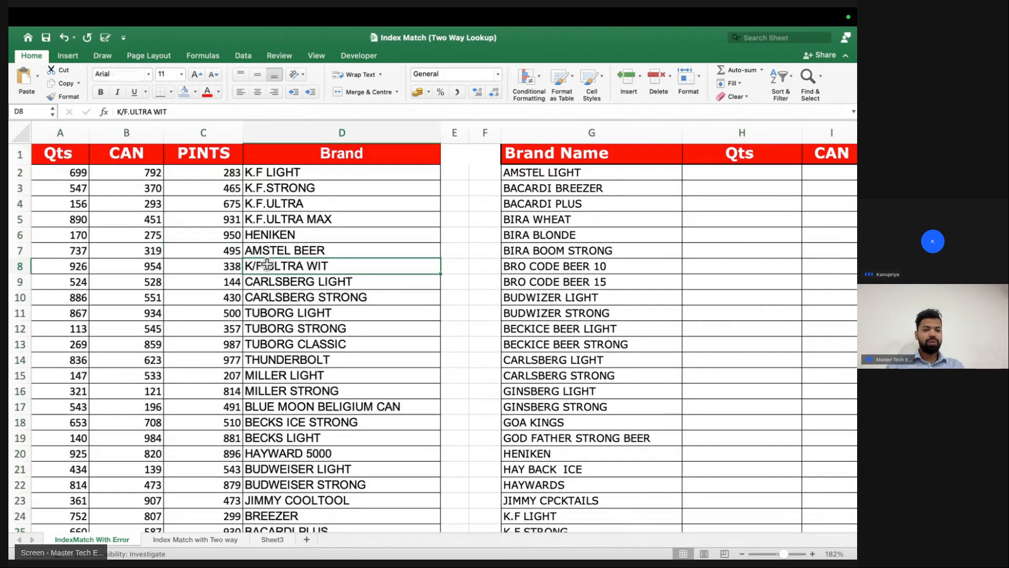
key(super+a)
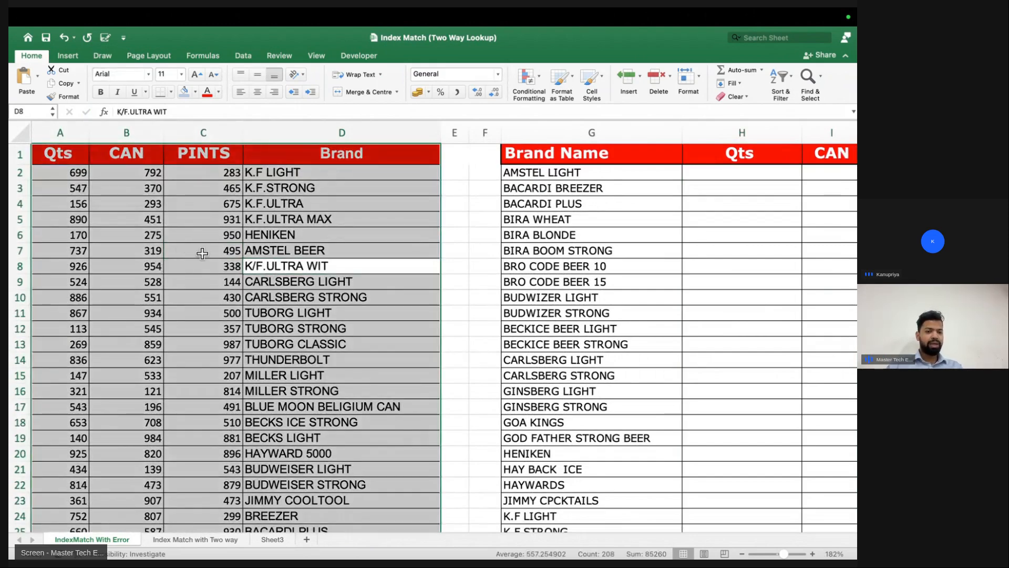
click(35, 112)
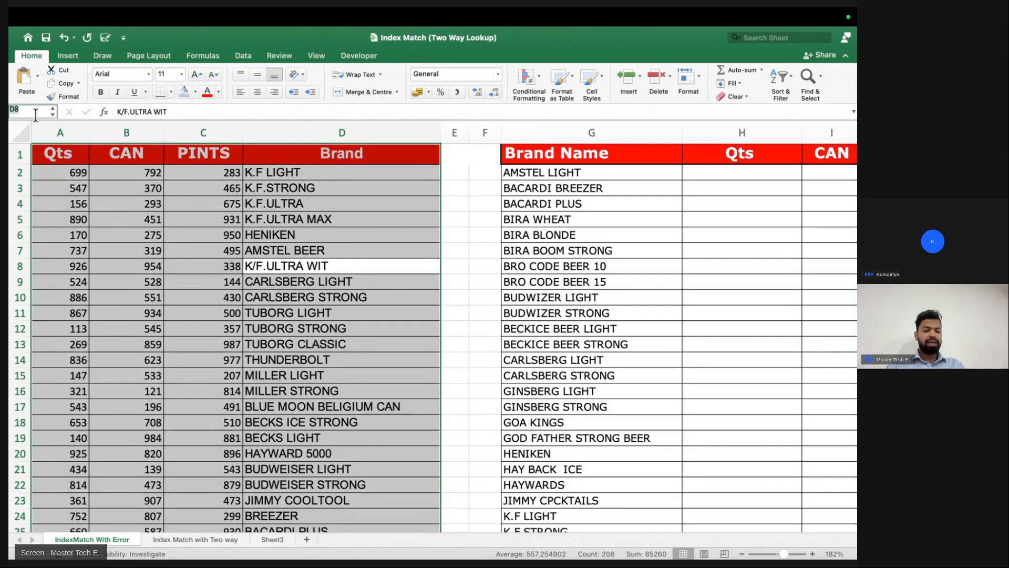
text(table)
key(Return)
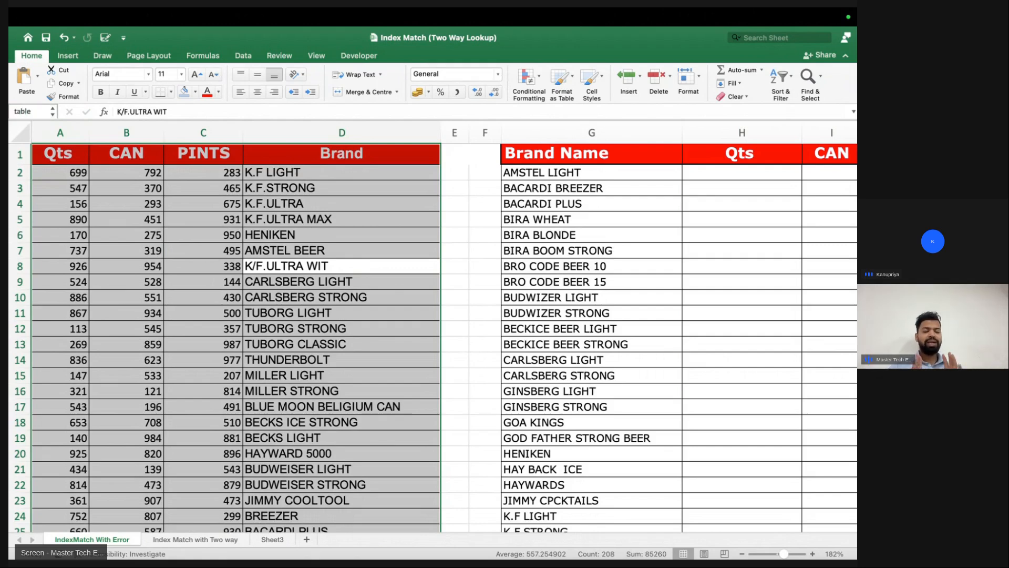
- Select the source table's Brand column from its header down to the last entry and name the range row_rng
click(264, 149)
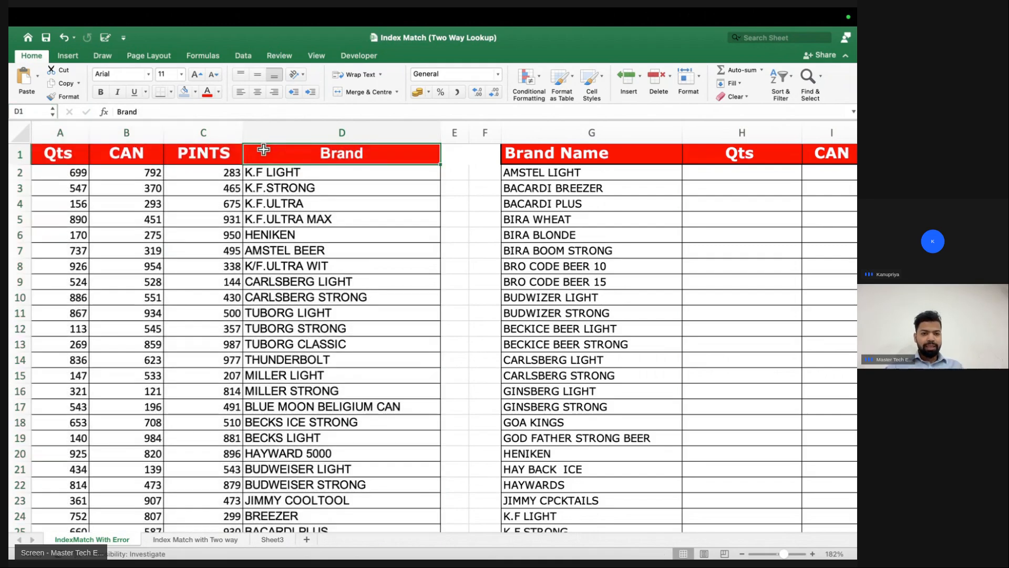
key(ctrl+shift+Down)
scroll(264, 257, up, 10)
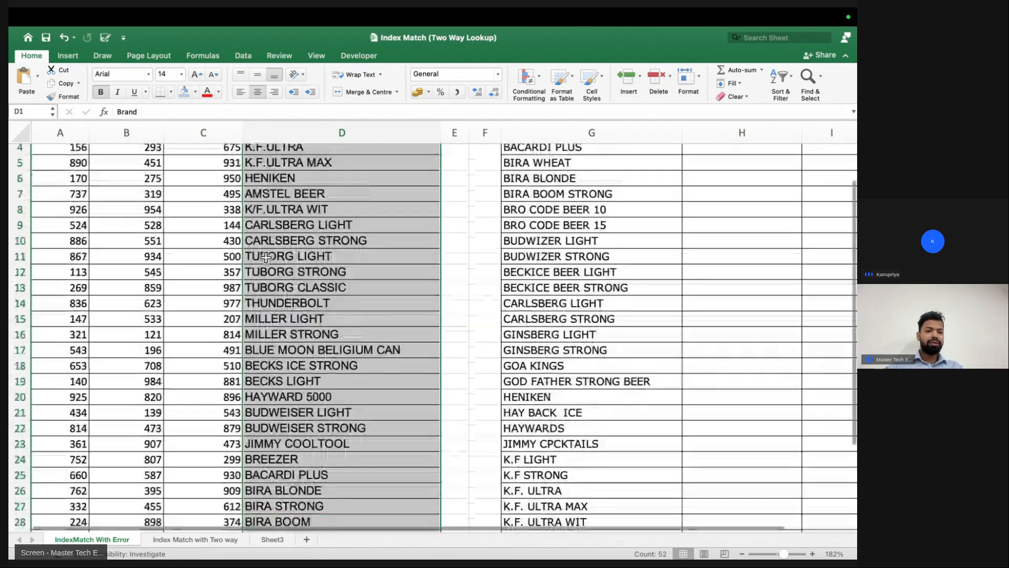
click(41, 114)
text(row_rng)
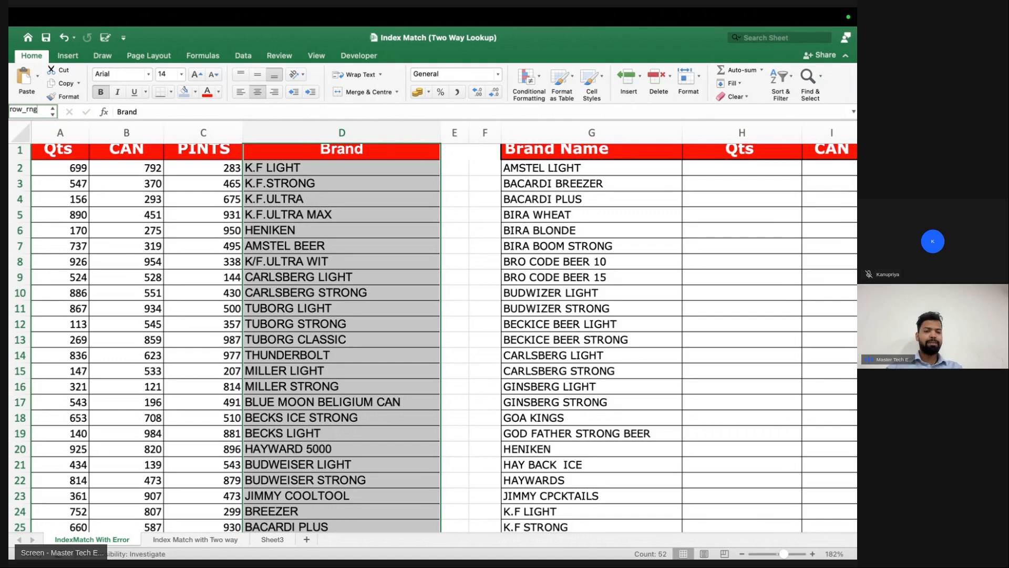
key(Return)
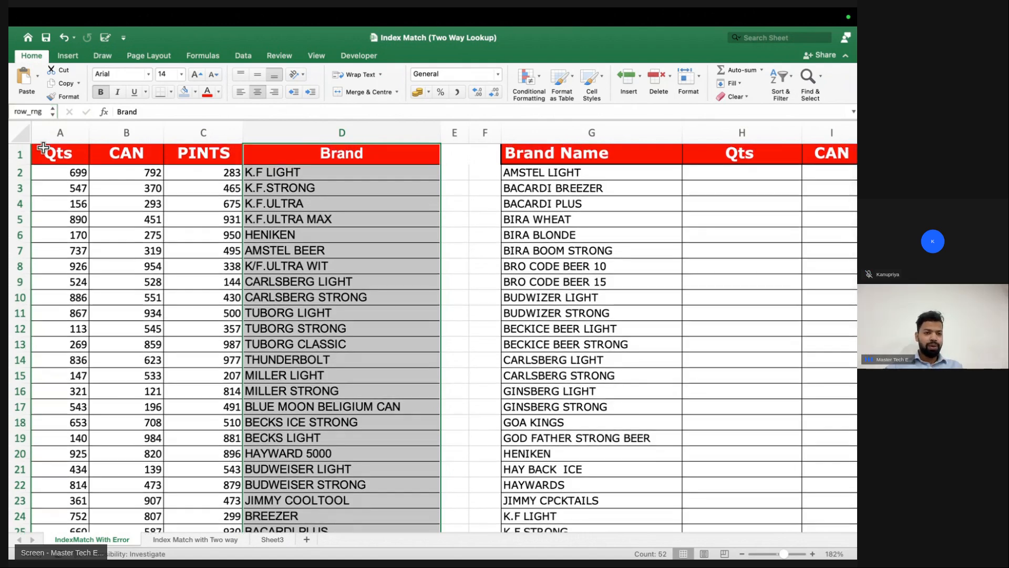
- Name the source table's header row A1:D1 col_rng
drag(43, 147, 265, 147)
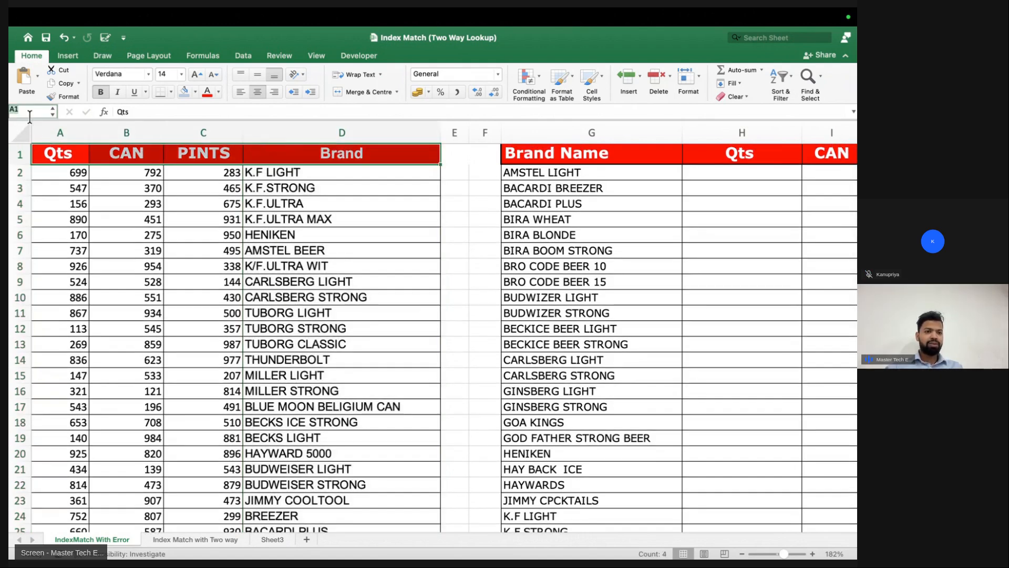
text(col_rng)
key(Return)
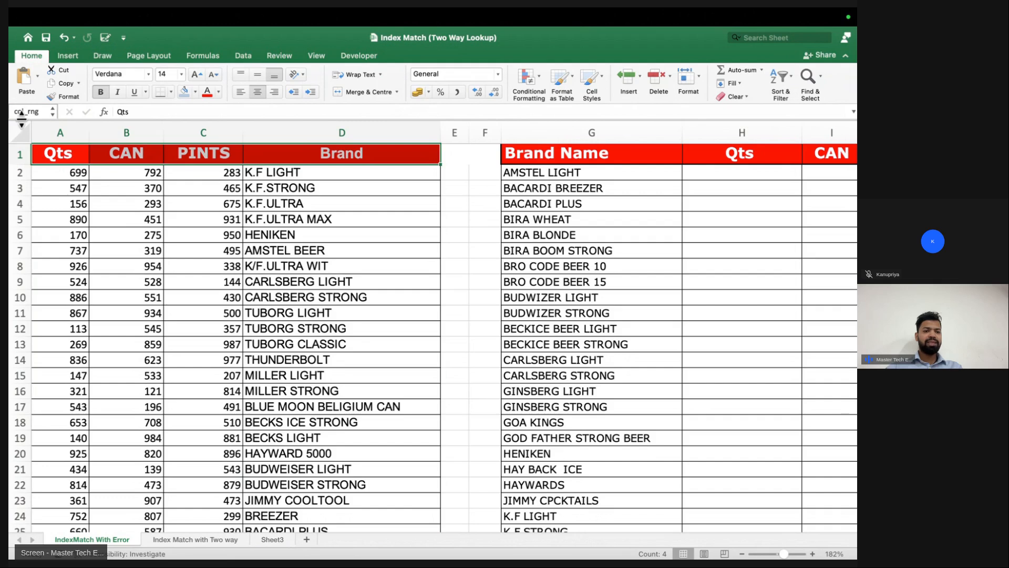
- Review the areas covered by the named ranges: the whole source table, its Brand column and its header row
click(96, 197)
key(ctrl+a)
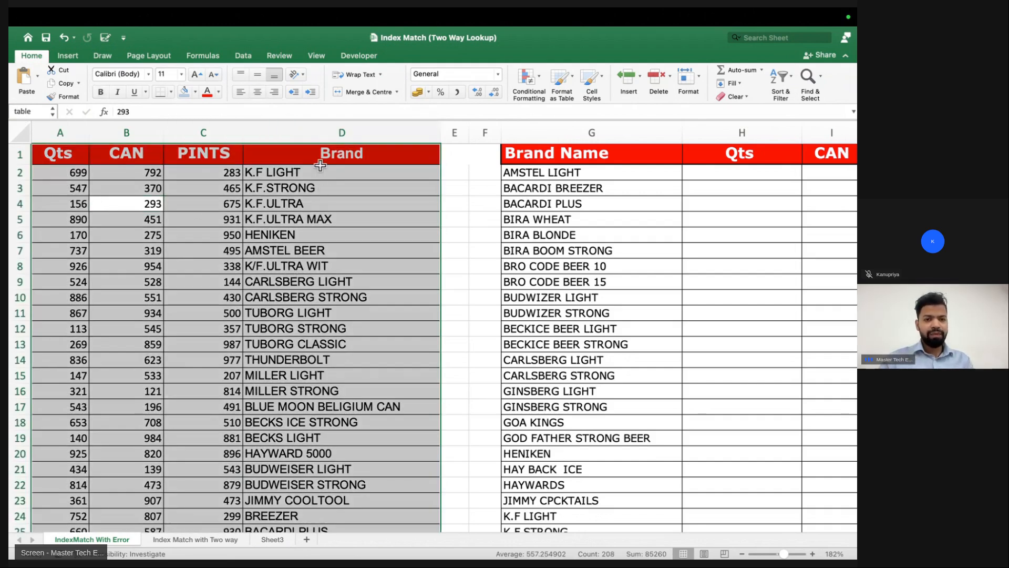
click(323, 140)
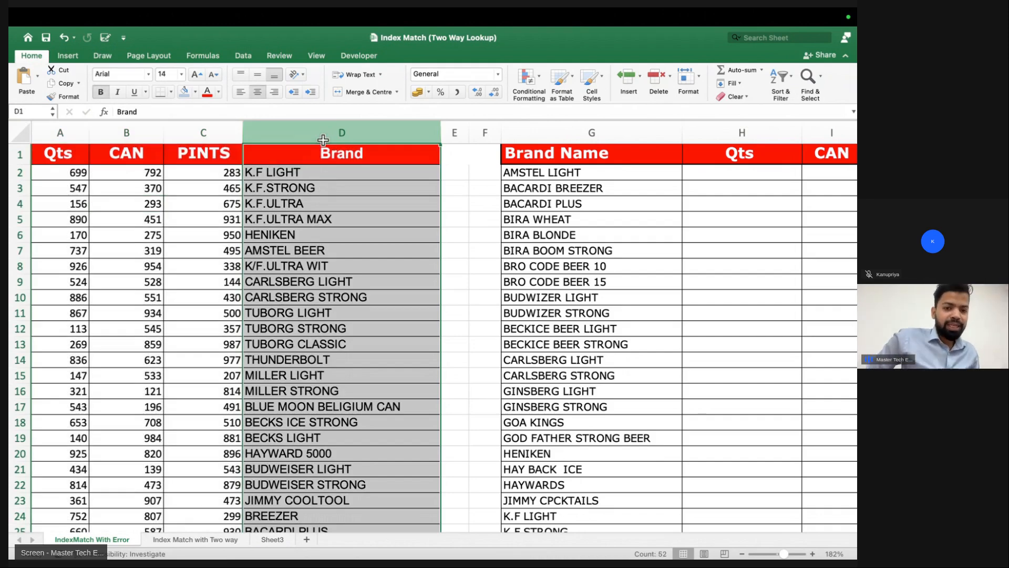
drag(60, 158, 295, 158)
- Start an INDEX formula in H2 of the Qts column with the named range table as its array
scroll(296, 159, right, 6)
scroll(441, 178, up, 5)
scroll(441, 179, up, 1)
click(354, 228)
scroll(354, 226, up, 5)
text(=inde)
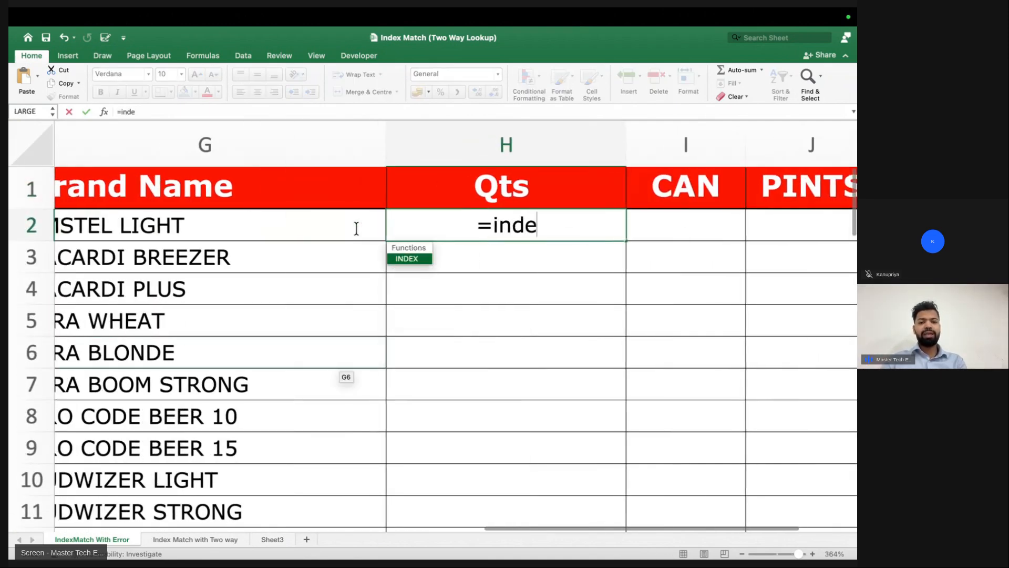
key(Tab)
text(table)
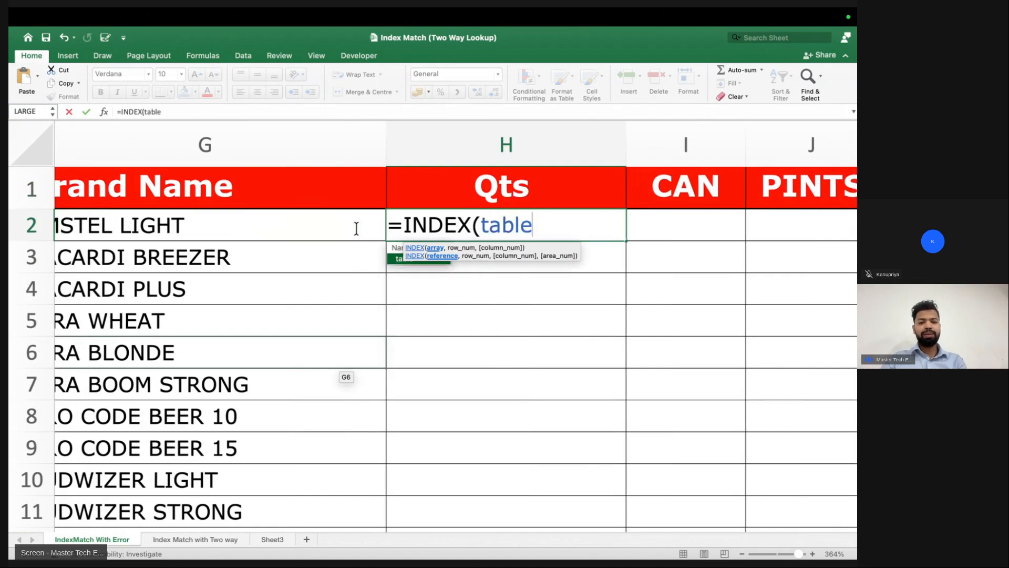
- Add the row argument MATCH($G2,row_rng,0) to the INDEX formula, locking only the column of the brand name reference
text(,matc)
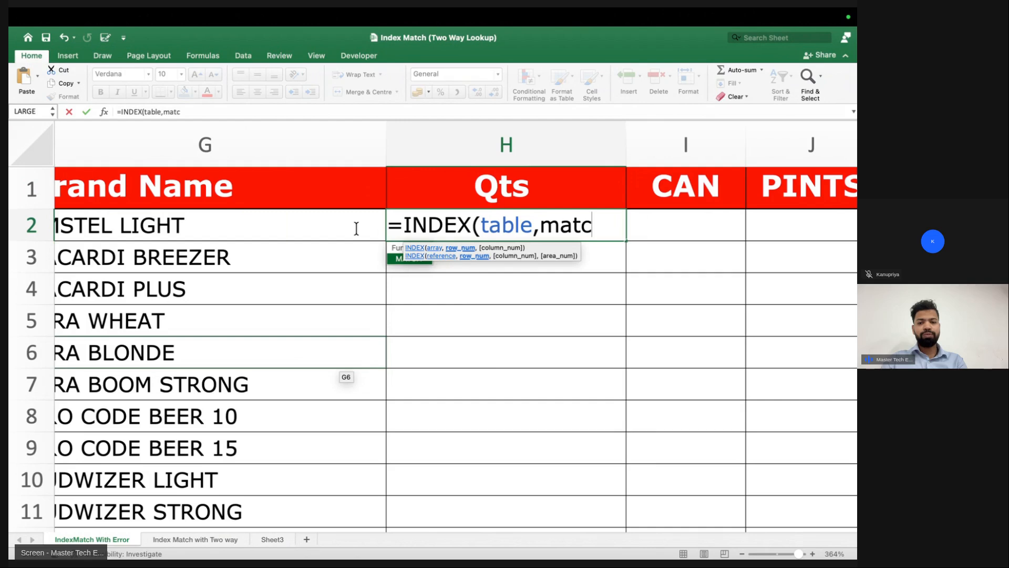
key(Tab)
click(310, 233)
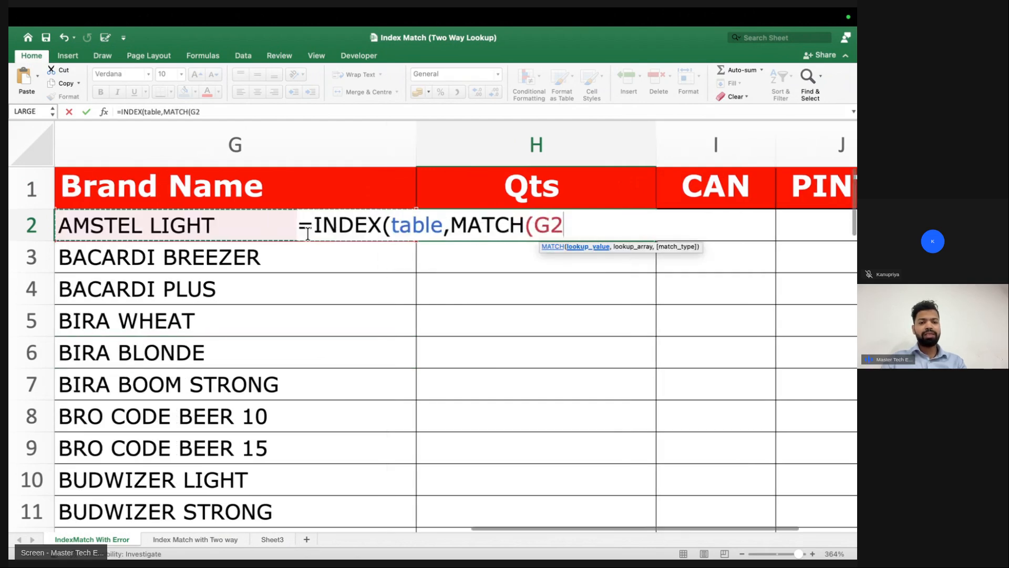
key(F4)
key(F4)
key(F4)
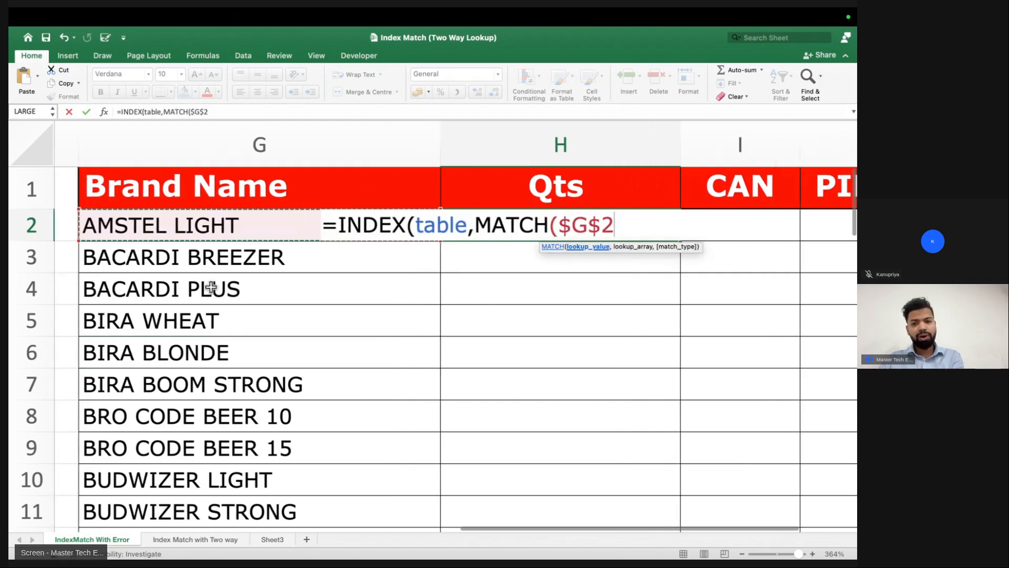
text(,)
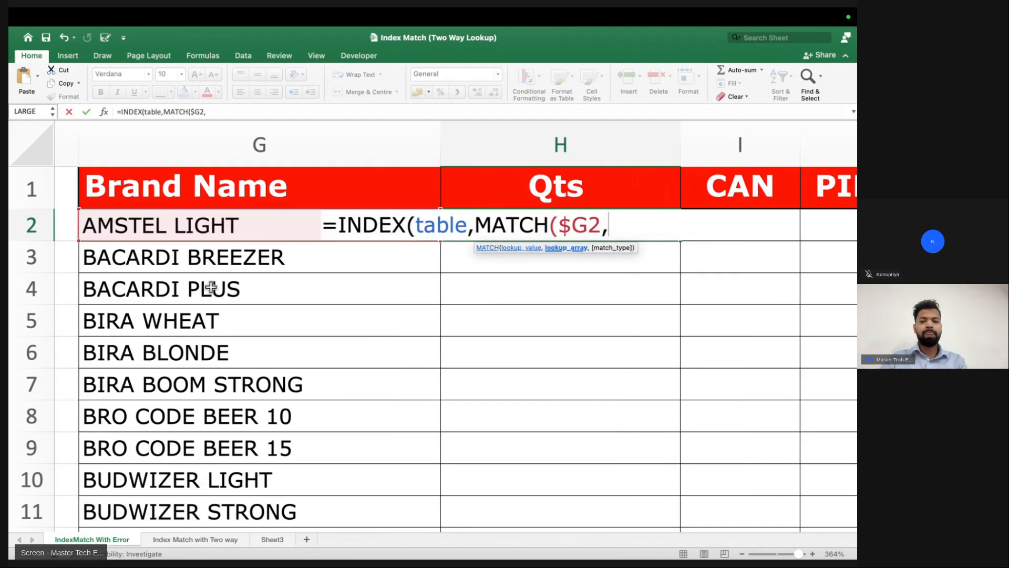
text(row)
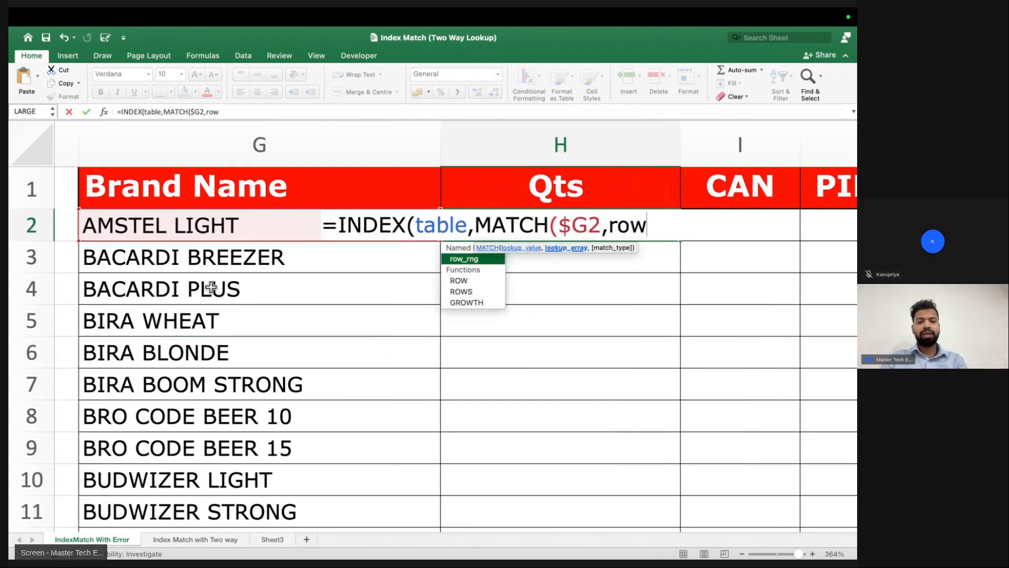
text(_rng,0))
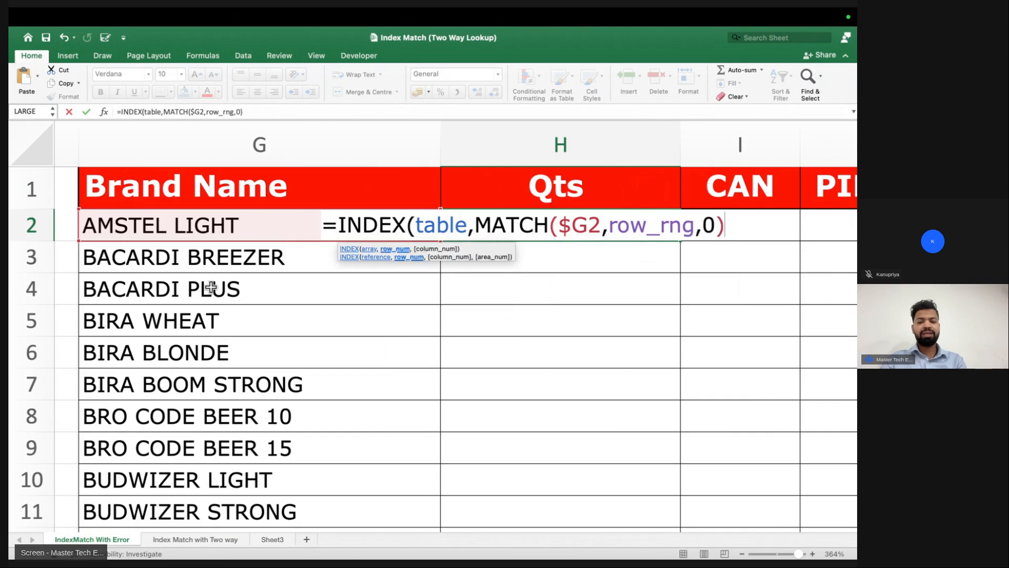
- Add the column argument MATCH(H$1,col_rng,0) with only the header's row locked, and close the INDEX formula
text(,MATCH()
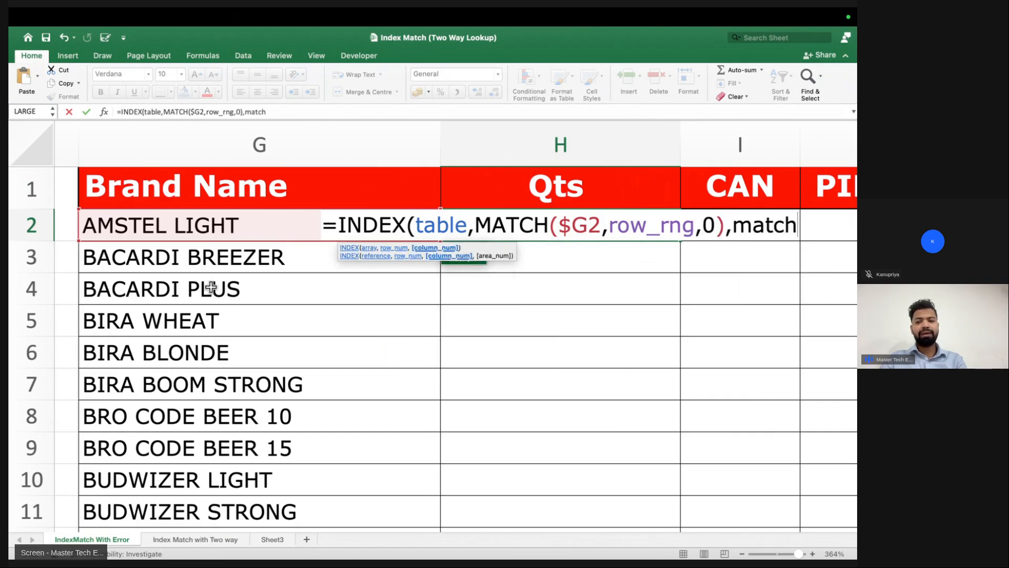
click(519, 177)
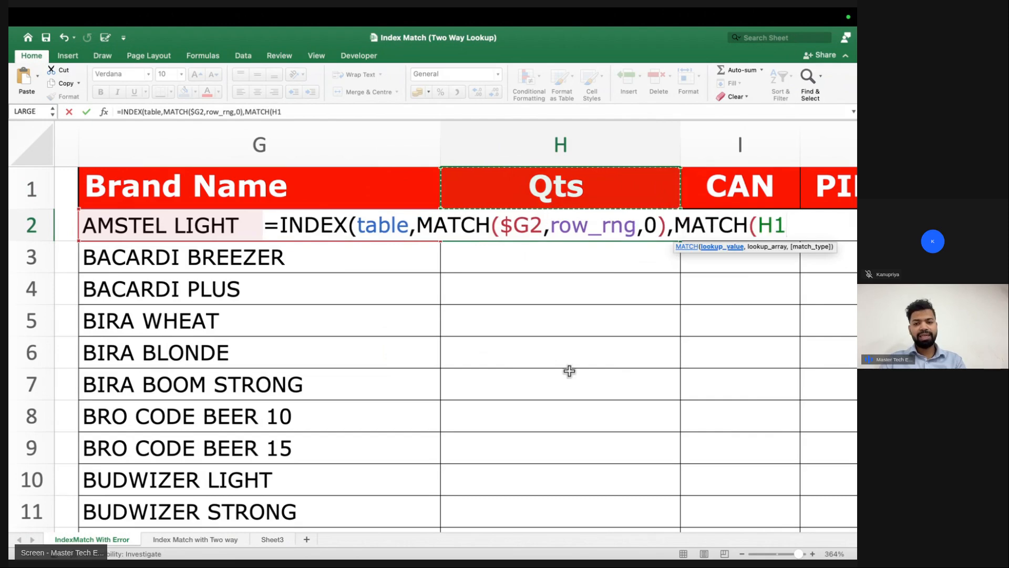
key(F4)
key(F4)
text(,co)
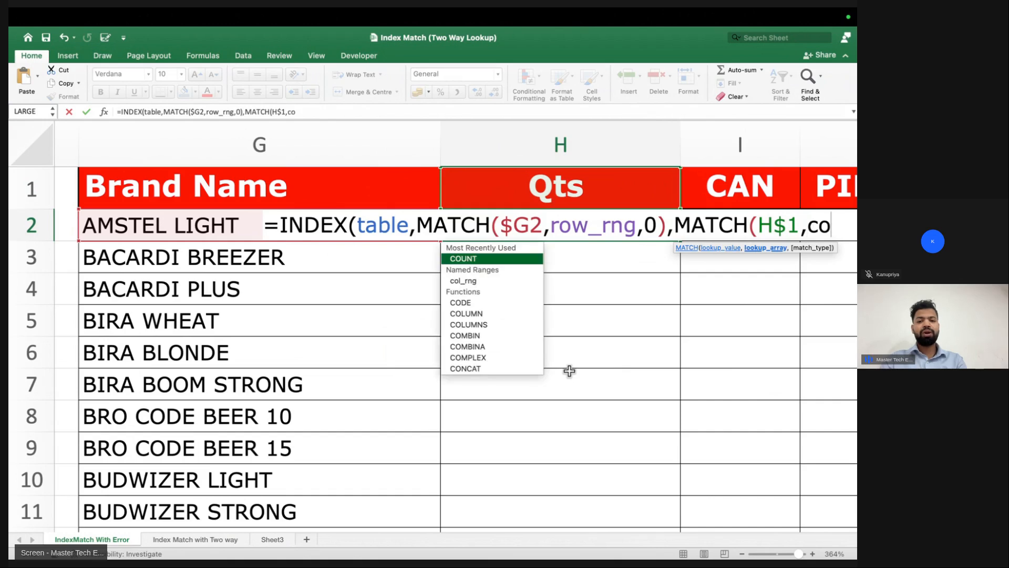
text(l_rng,0))
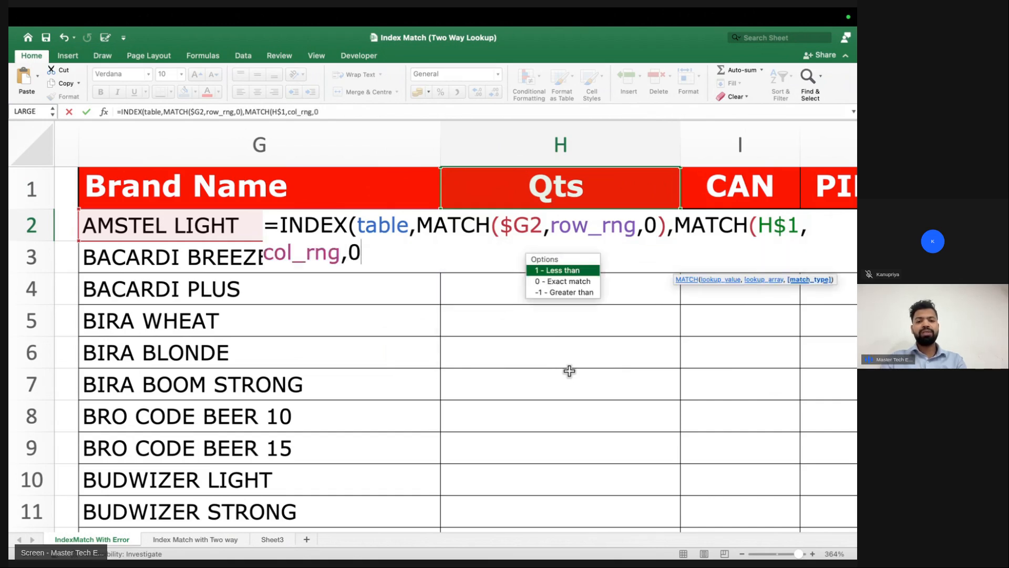
text())
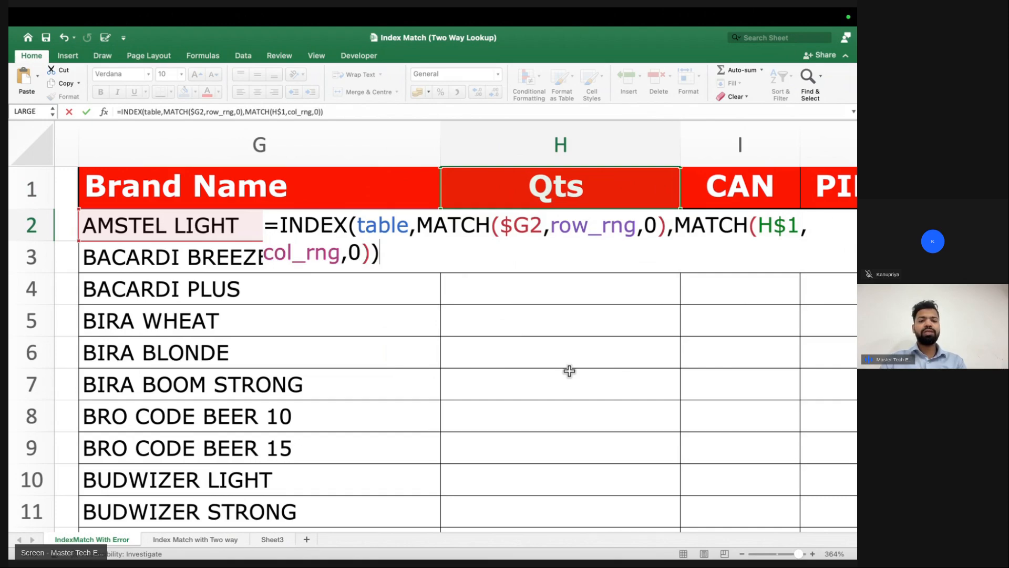
- Wrap the H2 INDEX formula in IFERROR with "-" as the fallback value and enter it
scroll(218, 288, right, 3)
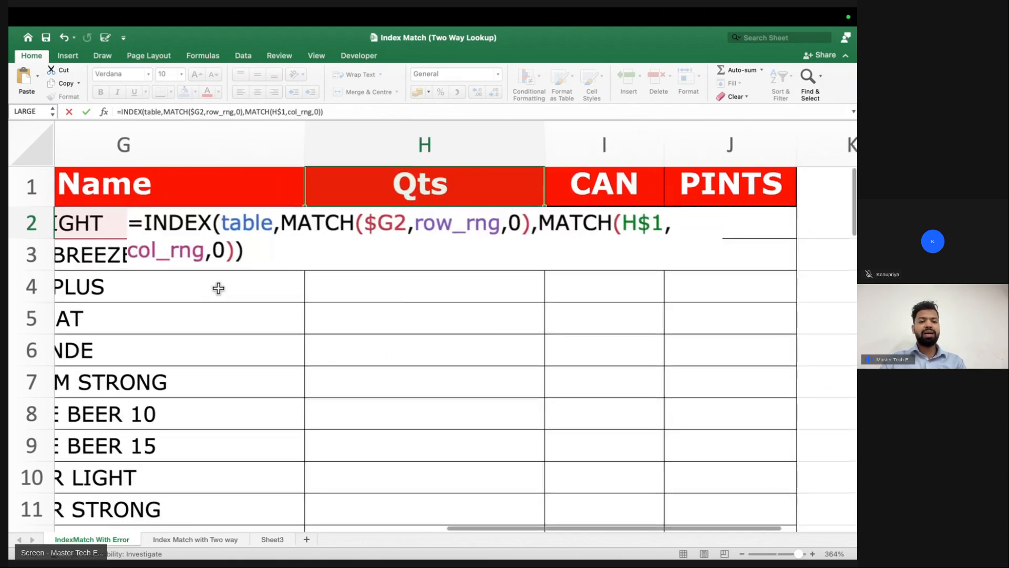
click(69, 222)
text(if)
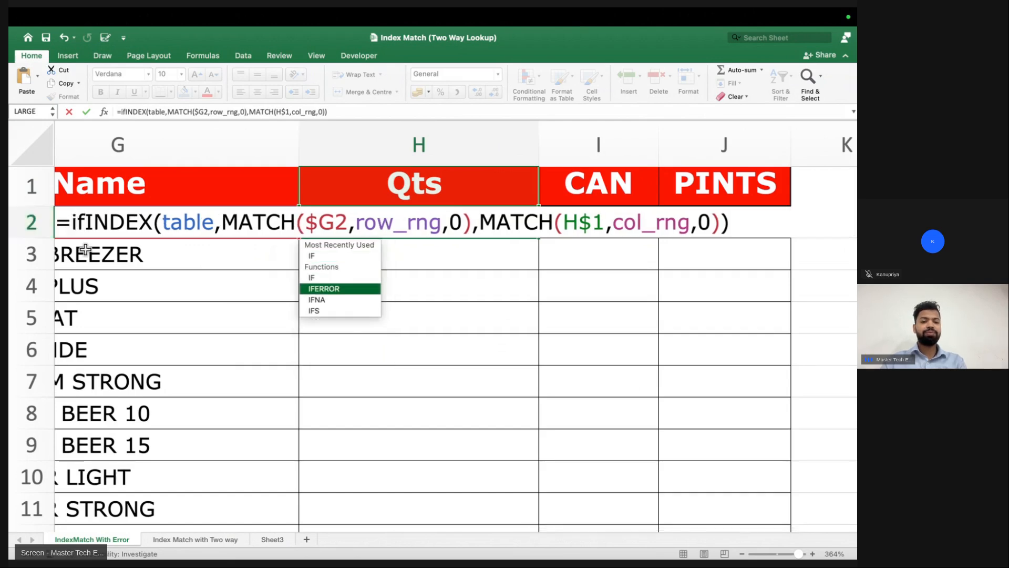
key(Tab)
drag(420, 222, 472, 306)
click(471, 306)
text(,"-"))
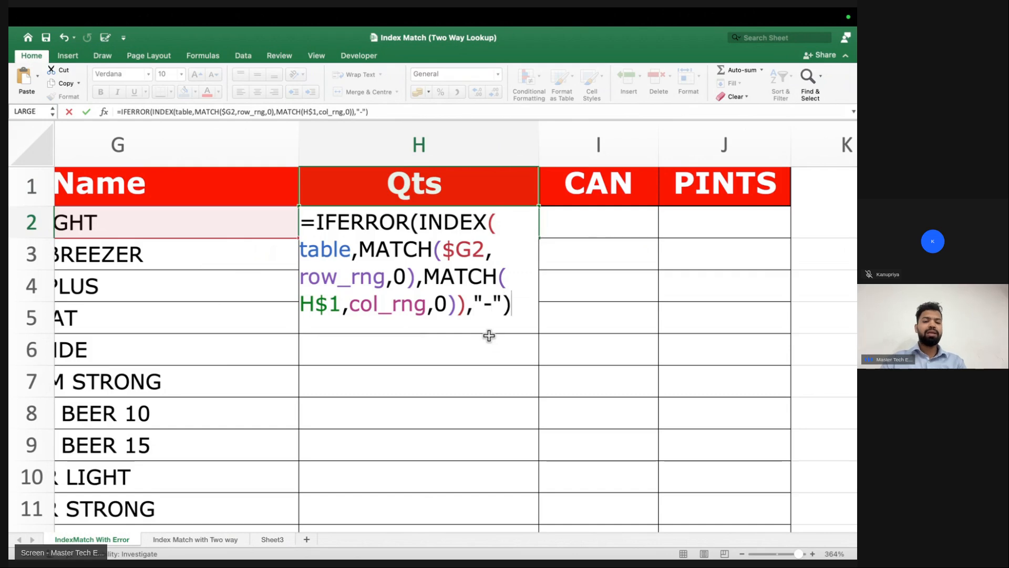
key(Return)
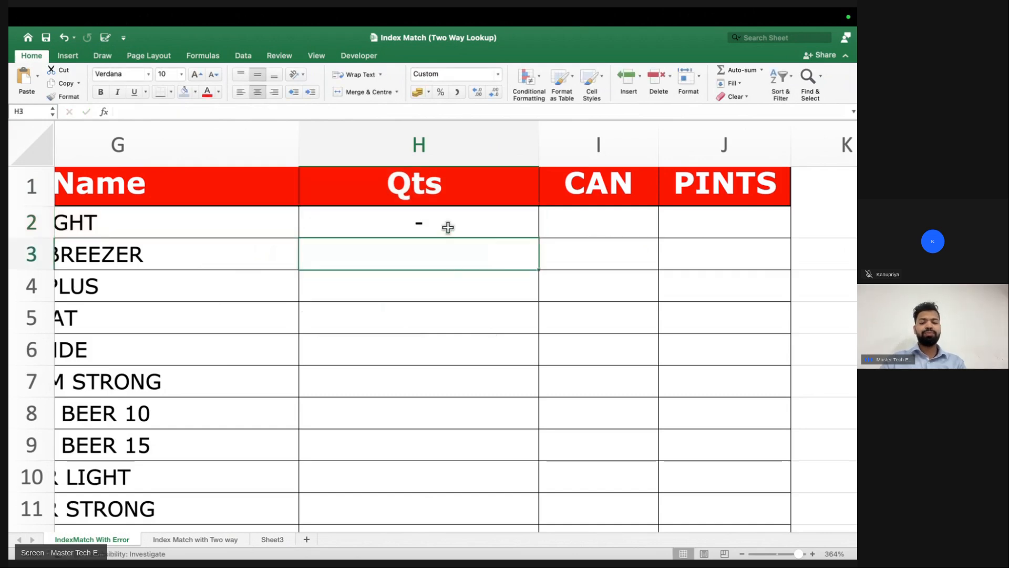
- Fill the named-range formula in H2 down the Qts column
scroll(447, 228, down, 5)
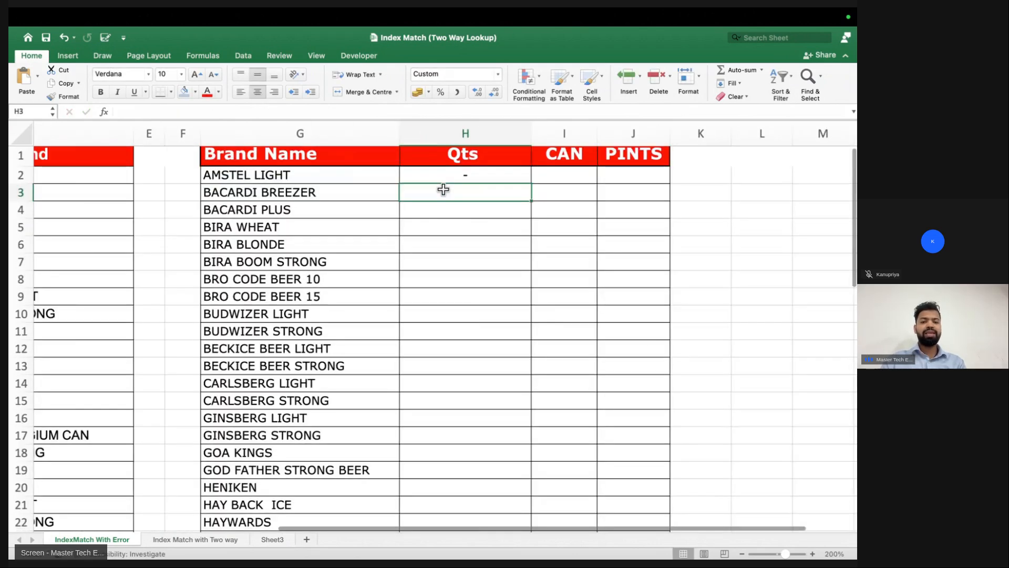
click(519, 181)
double_click(532, 182)
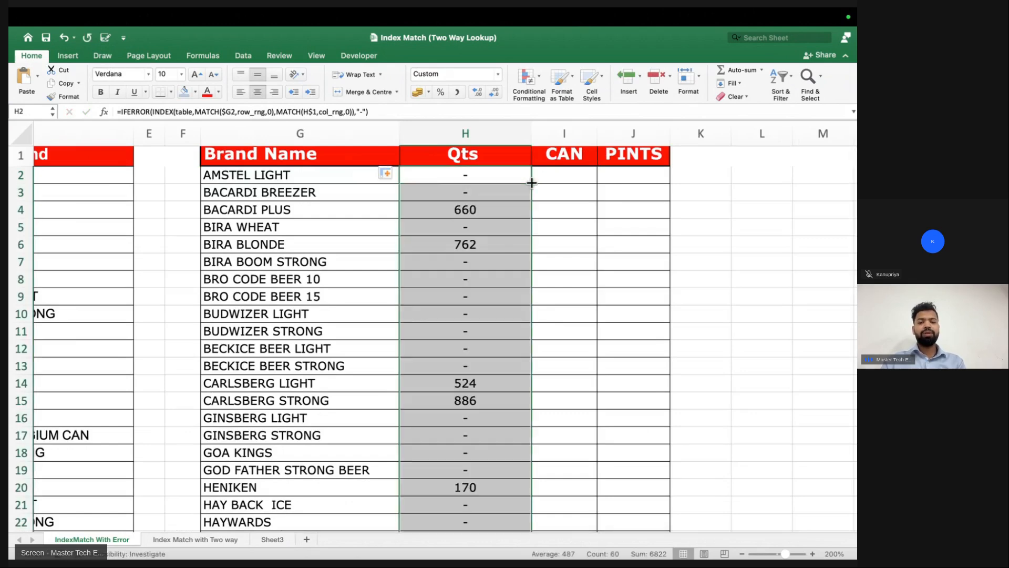
key(shift+Right)
key(shift+Right)
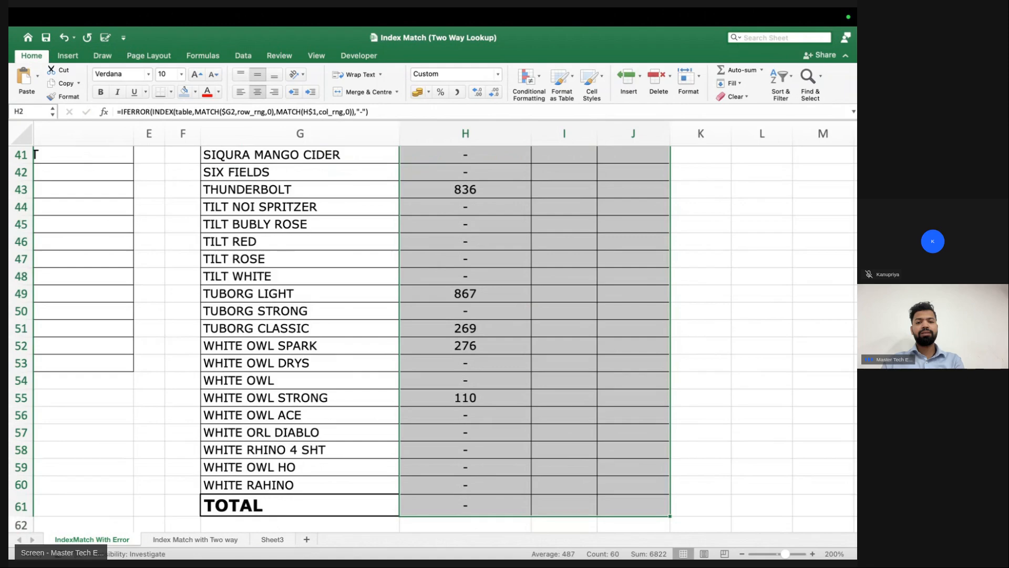
scroll(536, 236, up, 10)
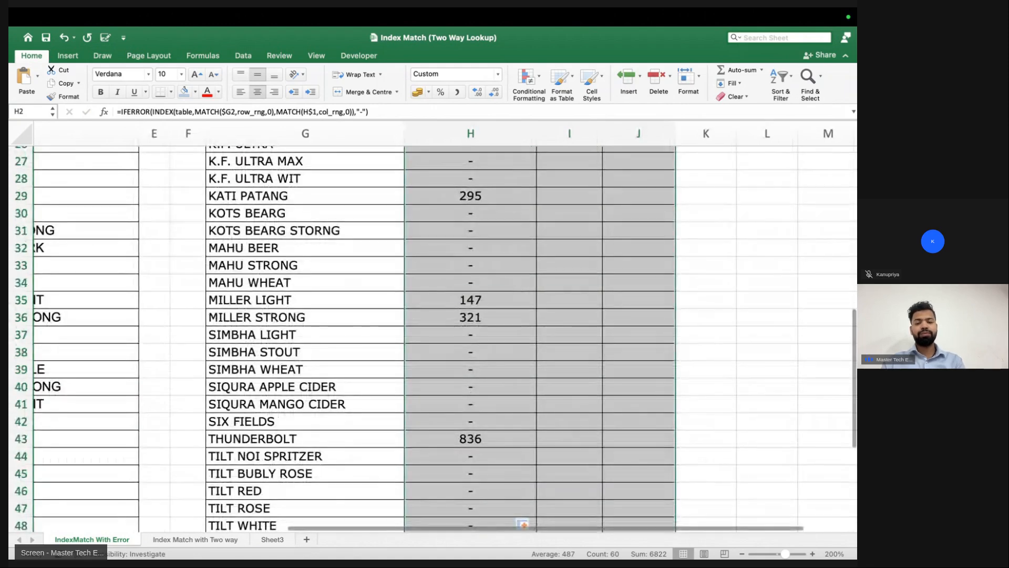
click(494, 231)
key(super+Up)
key(Down)
click(512, 194)
click(522, 182)
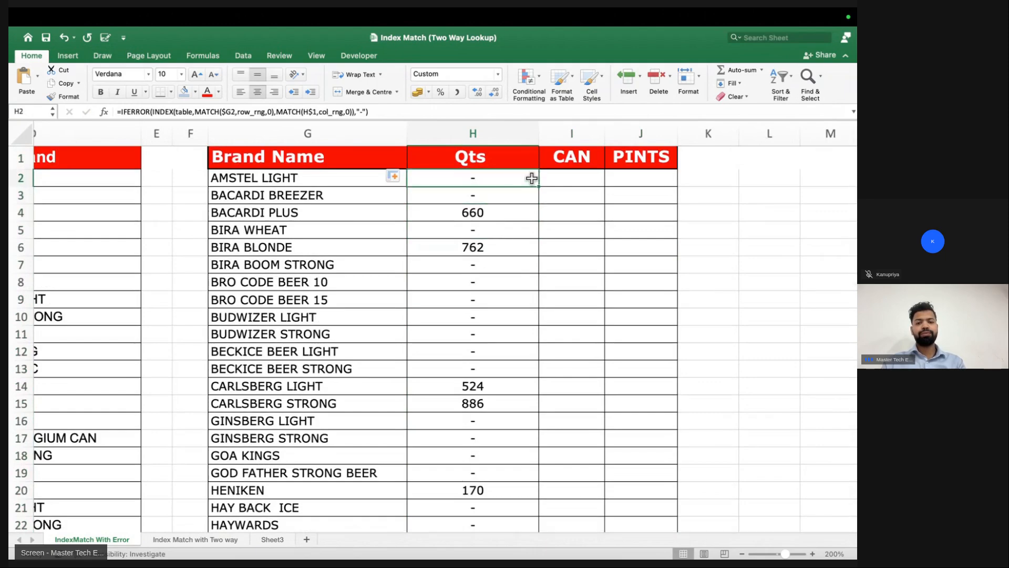
- Fill the H2 formula down through the TOTAL row again and copy it across the CAN and PINTS columns
double_click(538, 187)
key(shift+Right)
key(shift+Right)
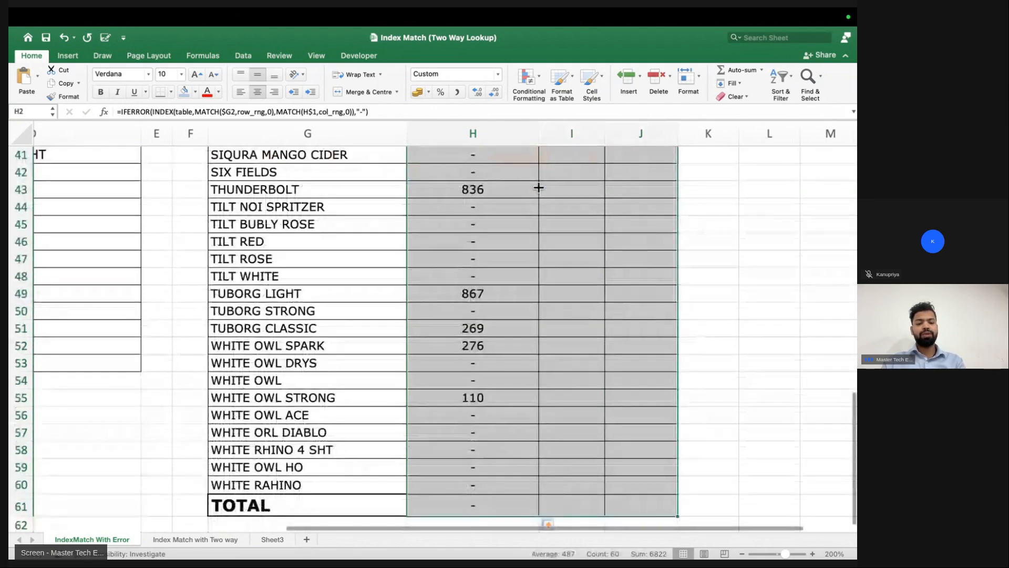
key(ctrl+r)
scroll(538, 190, up, 13)
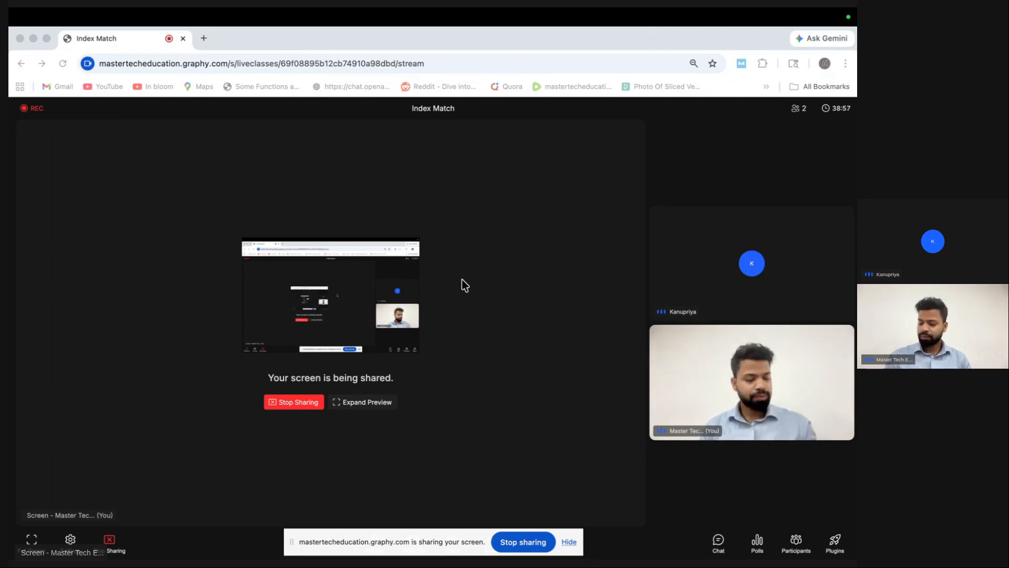
- Switch from the browser back to the two-way lookup workbook in Excel and view the source table's Brand column
key(ctrl+Left)
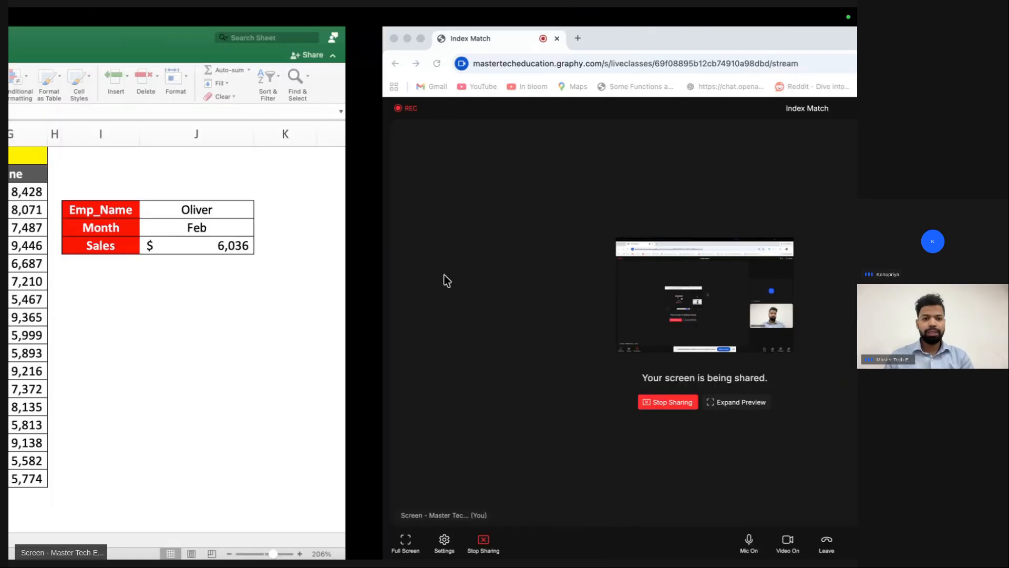
key(ctrl+Left)
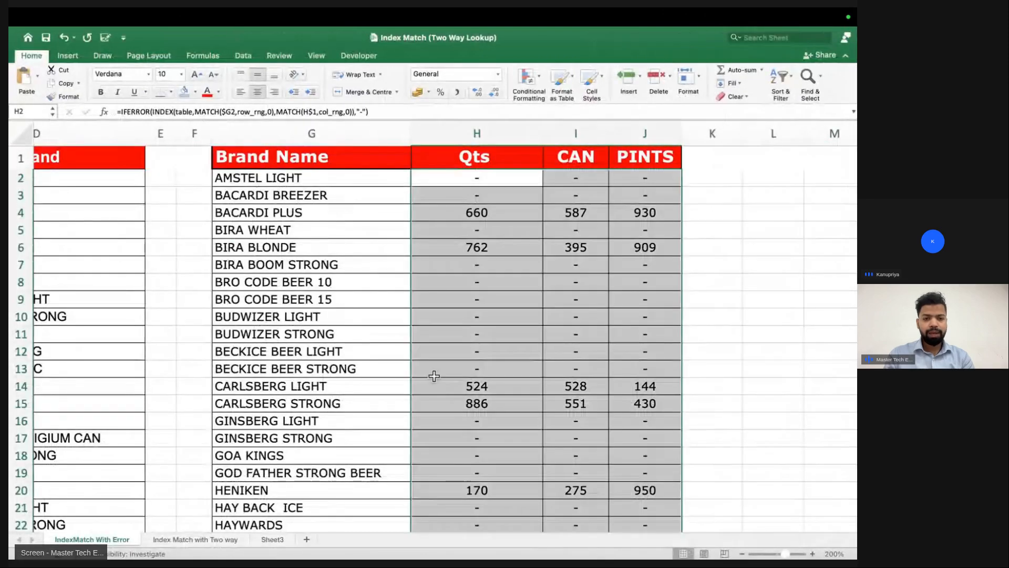
scroll(486, 360, left, 5)
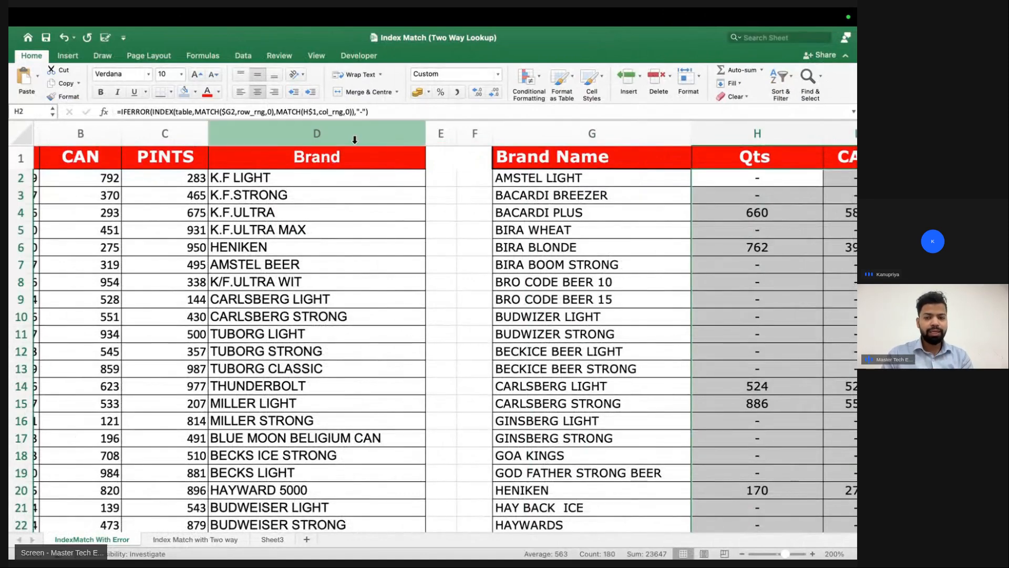
- Copy the Qts, CAN, PINTS and Brand columns and paste them into a new worksheet starting at A1
click(326, 133)
key(shift+Left)
key(shift+Left)
key(shift+Left)
key(super+c)
click(305, 538)
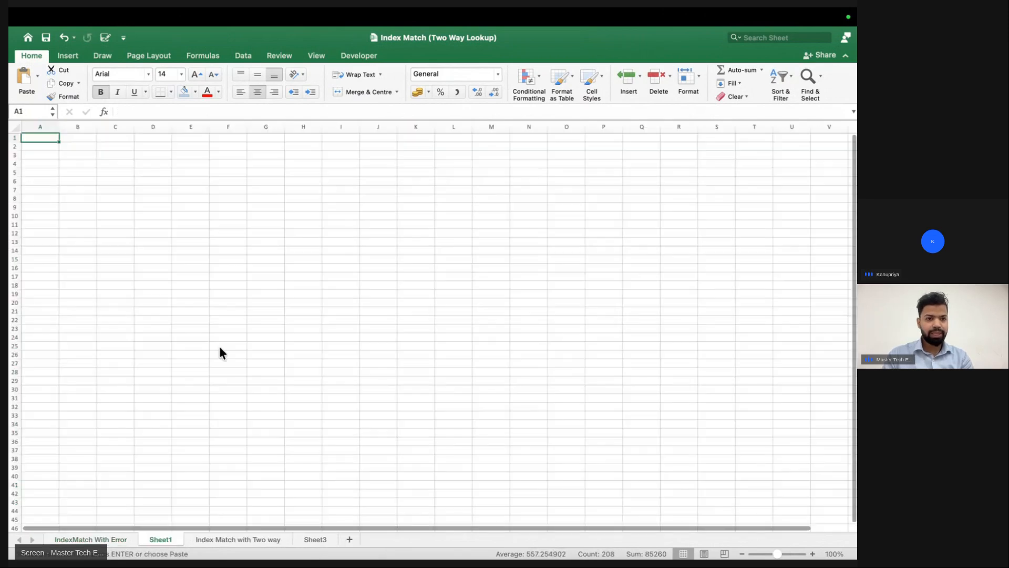
scroll(111, 161, down, 1)
scroll(112, 160, up, 3)
key(super+v)
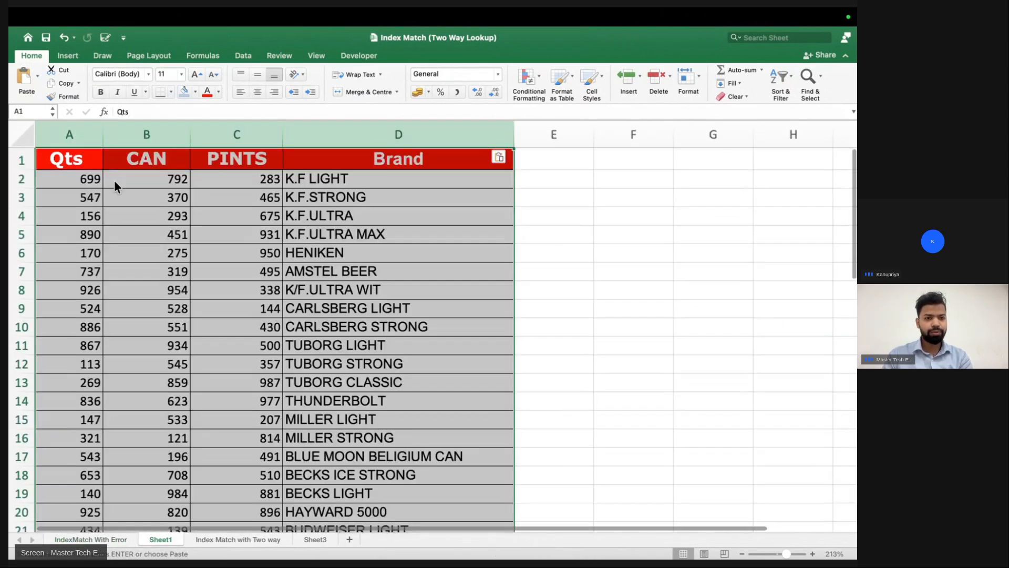
click(418, 232)
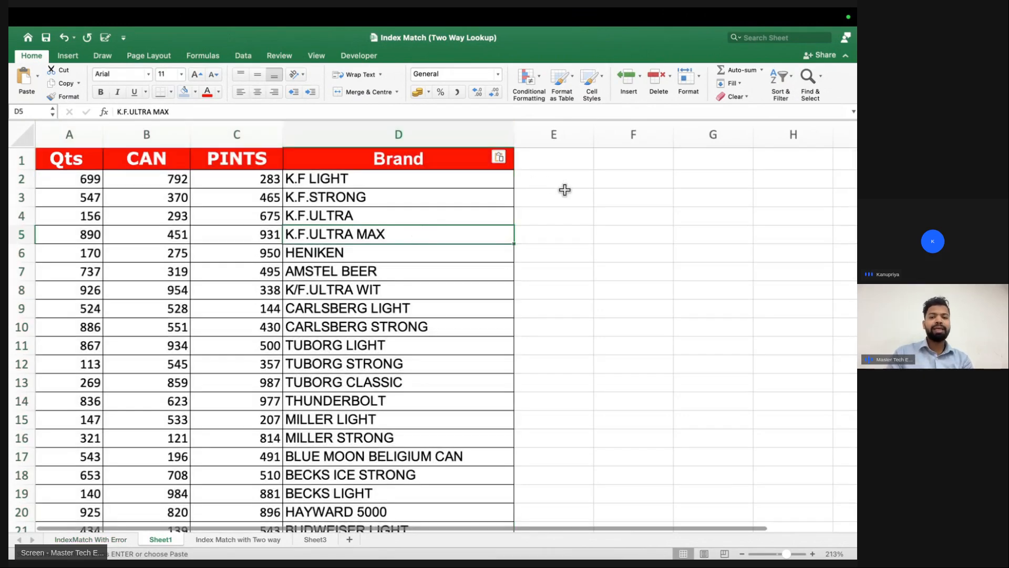
click(616, 189)
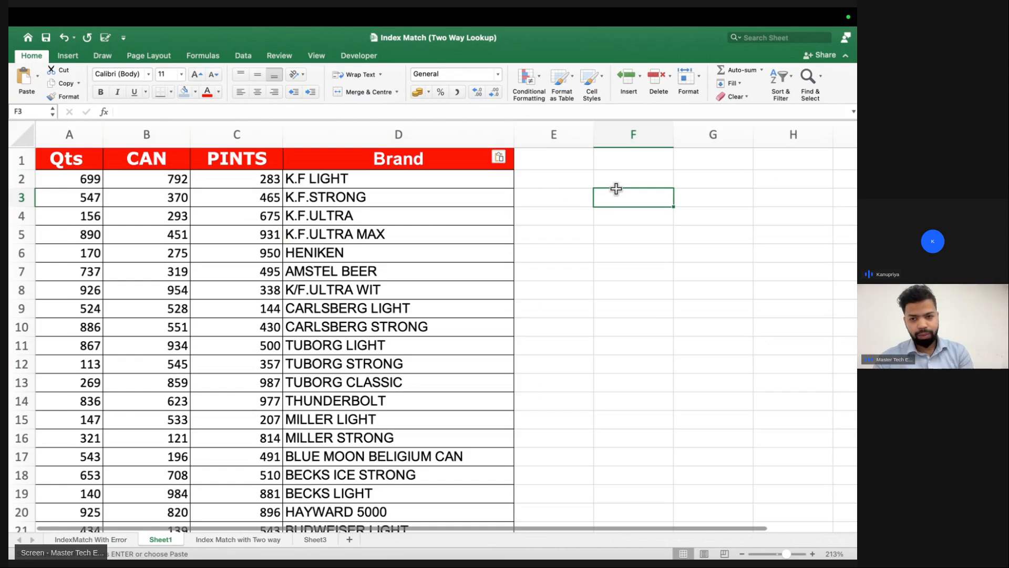
text(=)
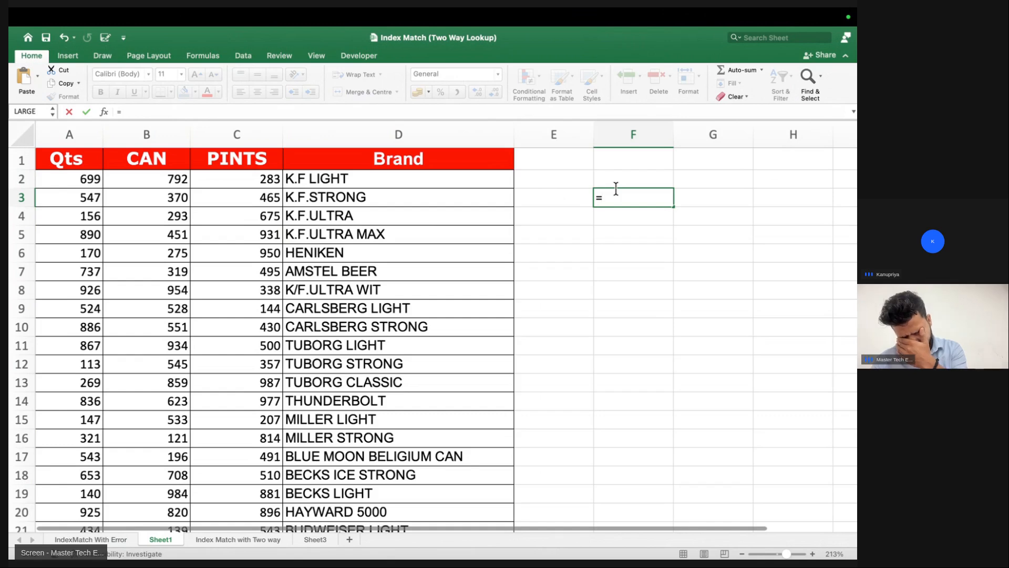
text(INDEX()
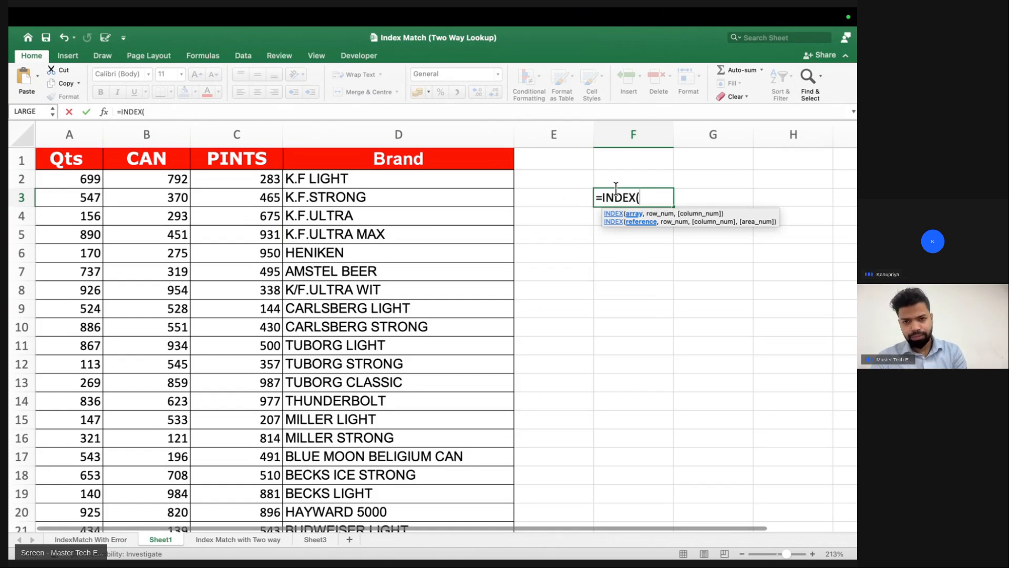
text(a)
key(BackSpace)
key(BackSpace)
text(max)
key(BackSpace)
key(BackSpace)
key(BackSpace)
key(BackSpace)
text(maxq)
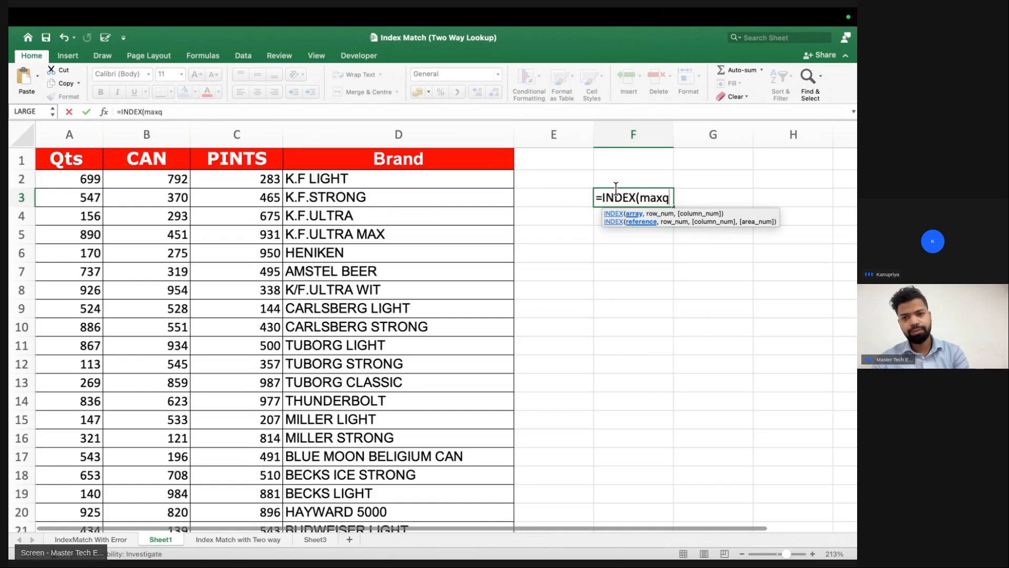
key(Return)
key(Return)
text(ma)
key(Tab)
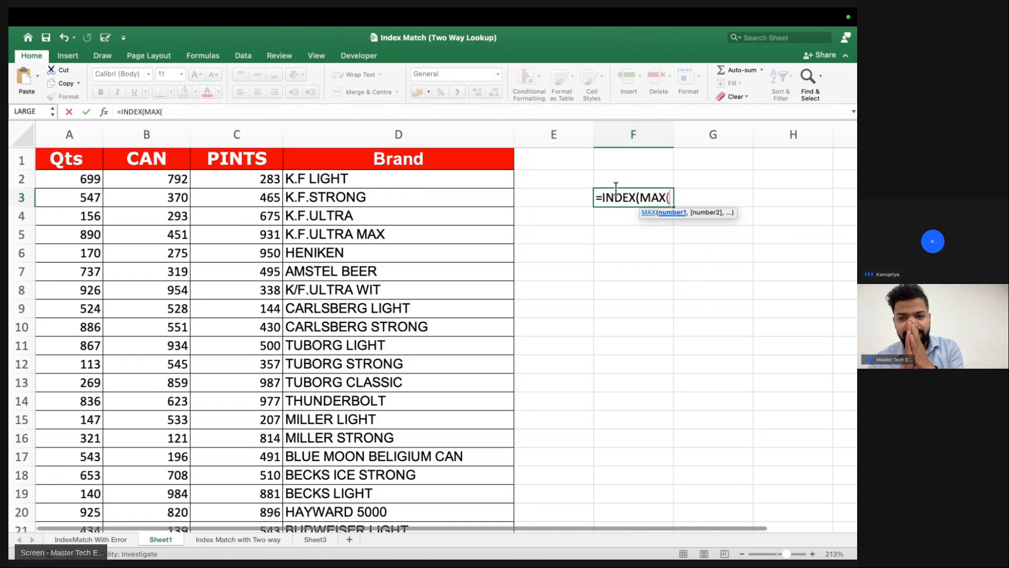
click(74, 129)
text())
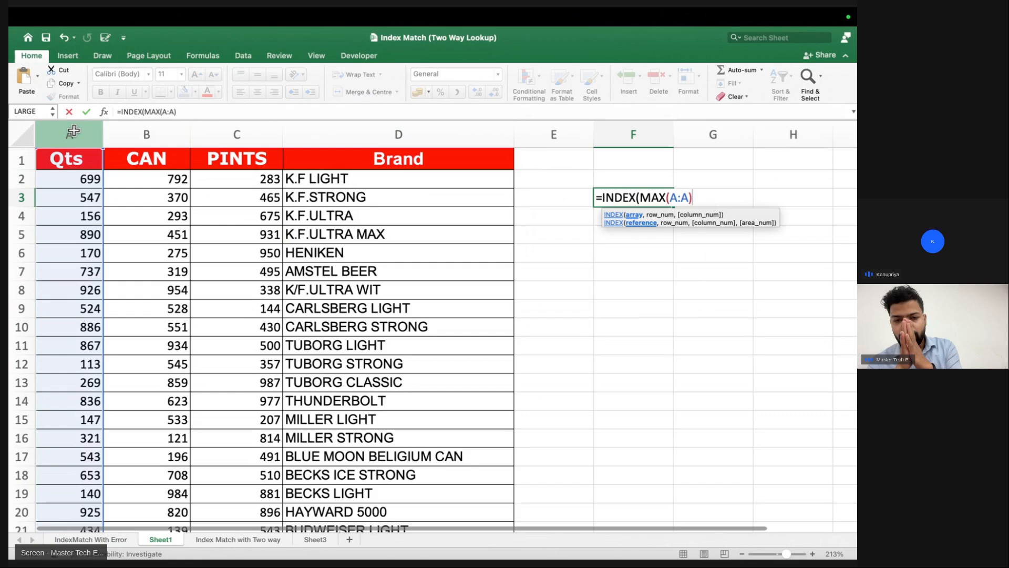
text(,)
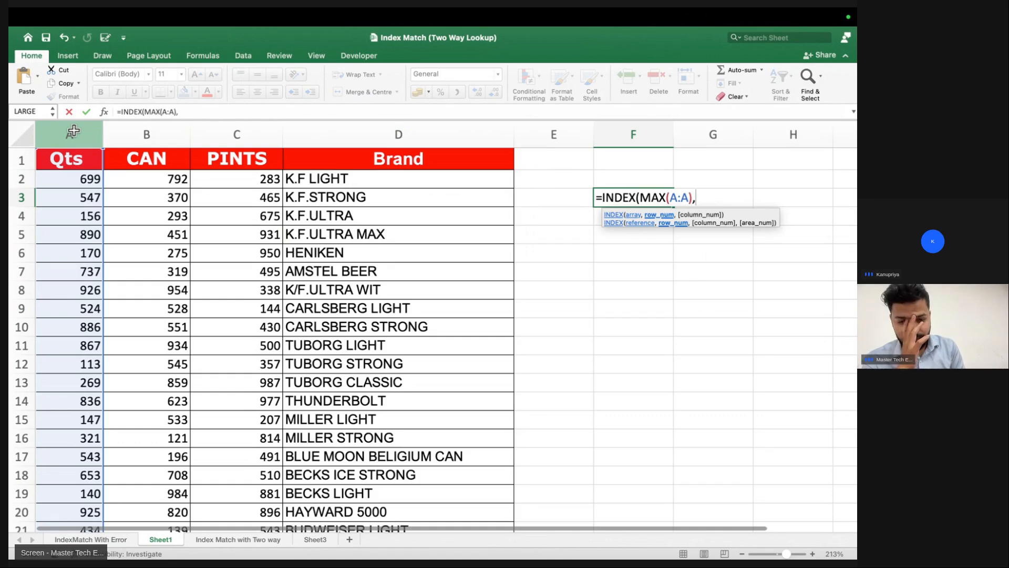
key(Escape)
- Begin an INDEX formula in F4 with the Brand range D1:D52 as its array
click(645, 221)
text(=INDEX()
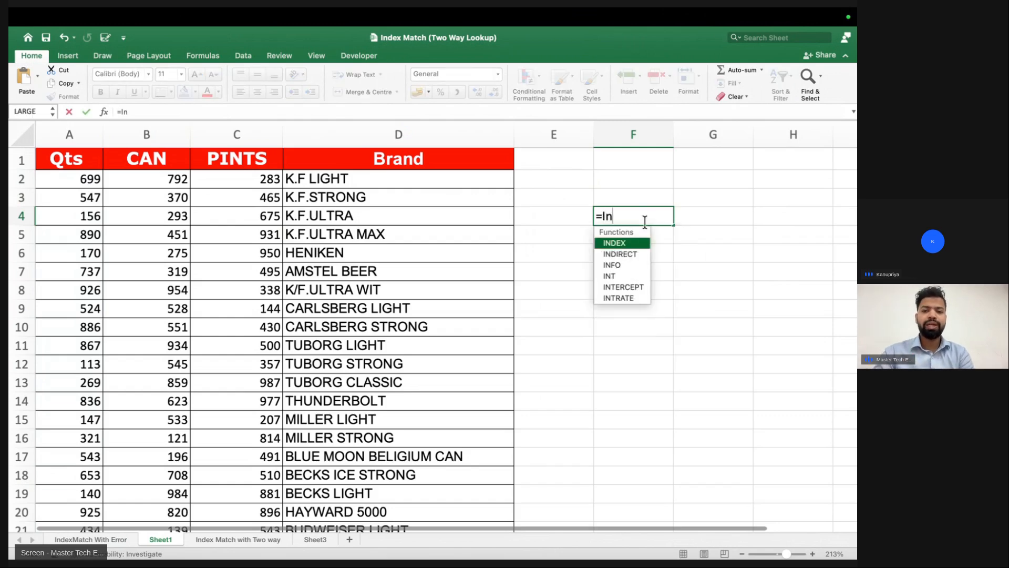
click(88, 155)
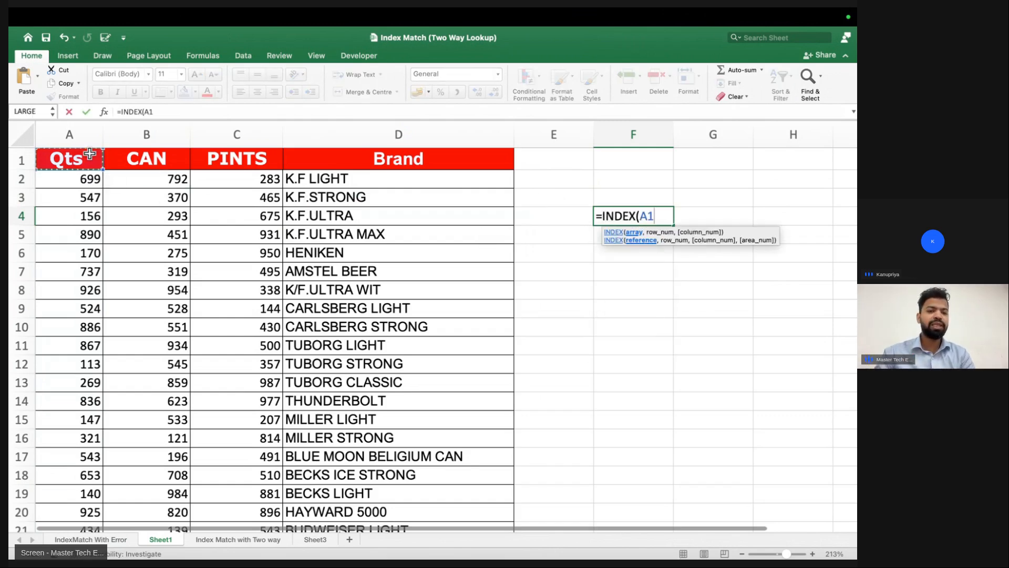
click(367, 156)
key(ctrl+shift+Down)
scroll(367, 156, up, 10)
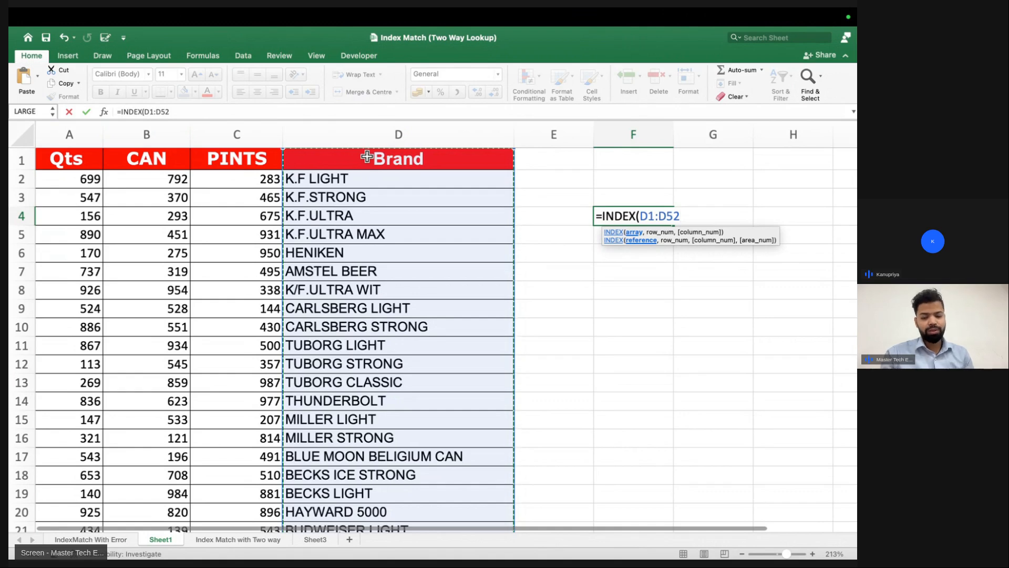
- Nest a MATCH in the F4 formula with MAX of the whole Qts column, A:A, as its lookup value
text(,mat)
key(Tab)
text(ma)
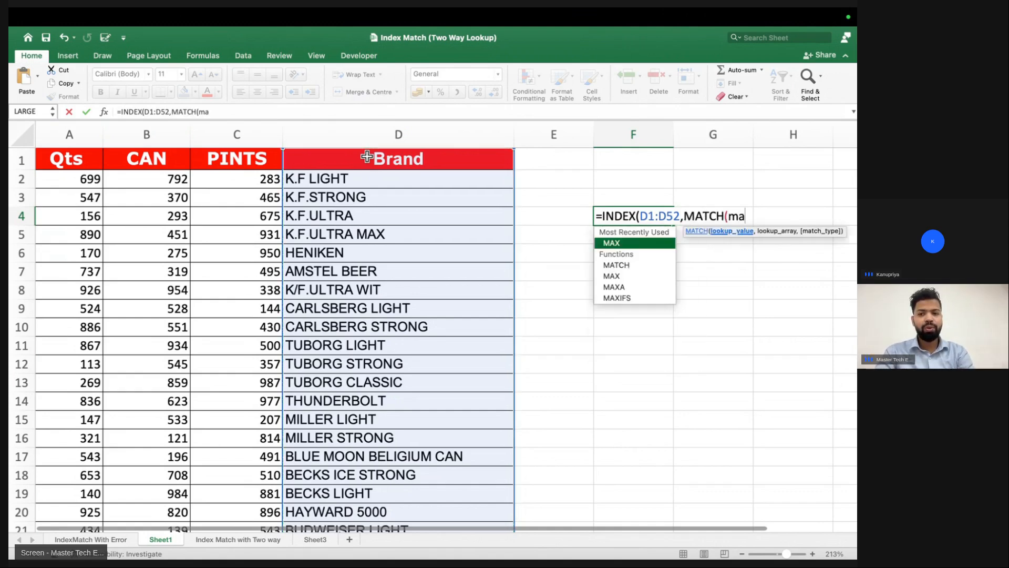
key(Tab)
click(60, 141)
text())
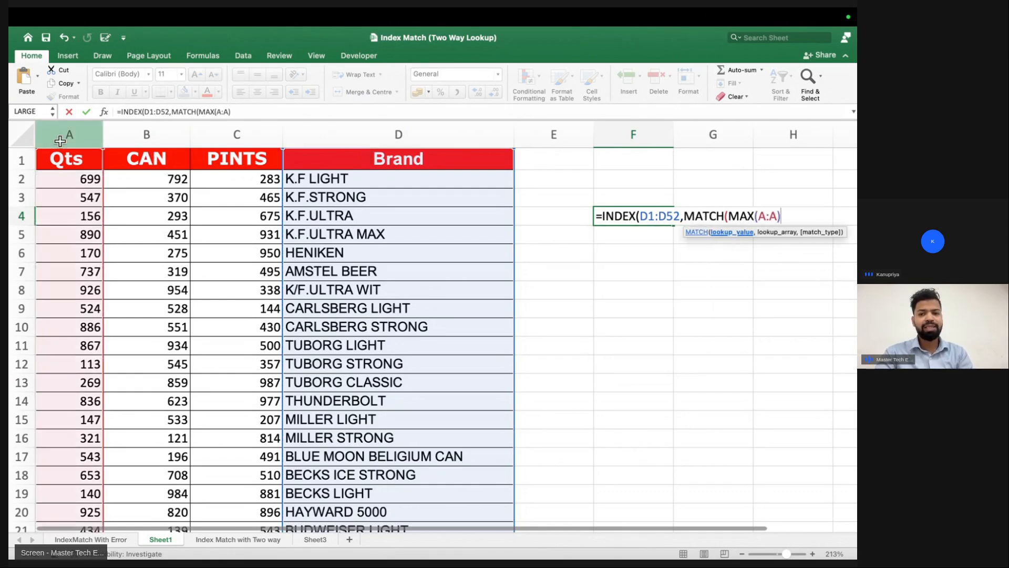
- Change the range inside MAX in the F4 formula to A1:A52
click(768, 216)
text(1)
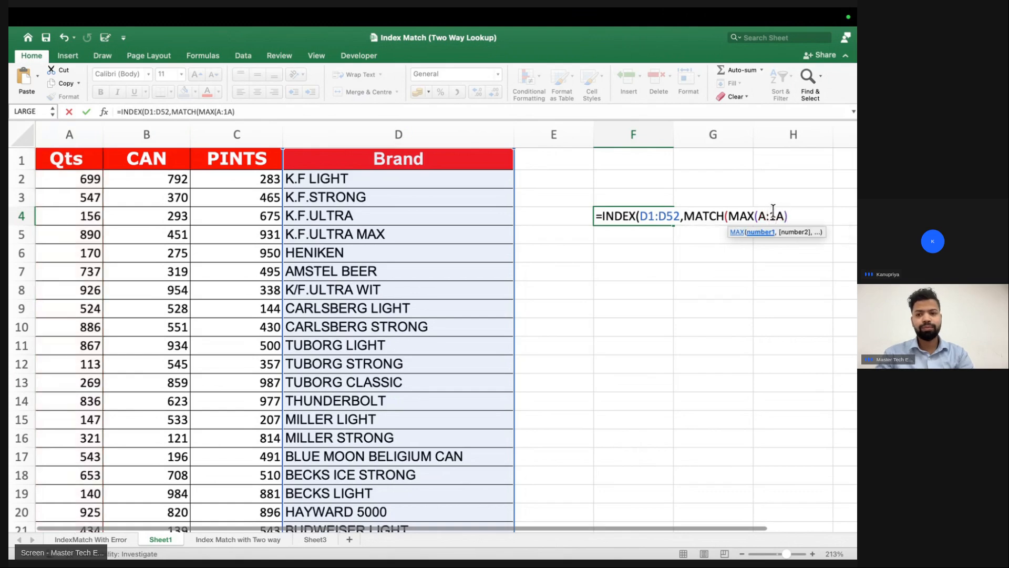
key(Left)
key(Left)
text(1)
key(Right)
key(Right)
key(BackSpace)
key(Right)
text(52)
key(Right)
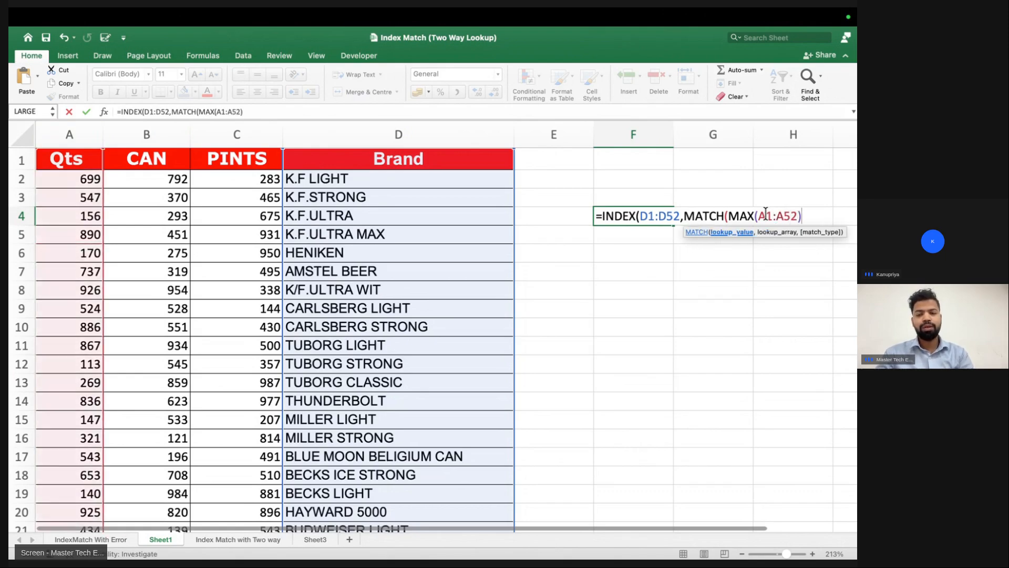
- Complete the F4 formula with MATCH lookup array A1:A52 and match type 0, and widen column F to fit the result
drag(728, 214, 803, 214)
click(804, 214)
text(,)
click(85, 162)
key(ctrl+shift+Down)
scroll(85, 161, up, 10)
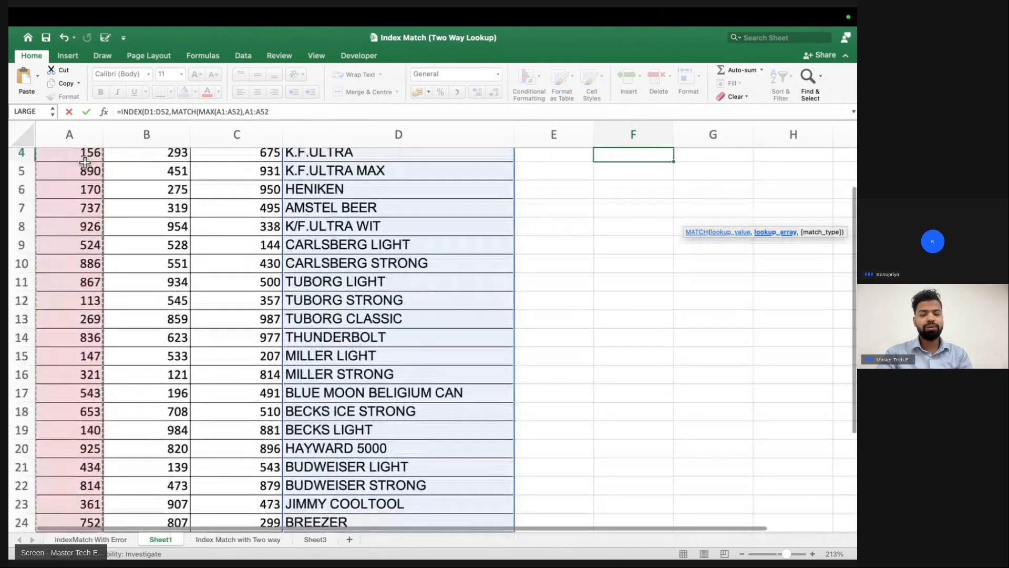
text(,0))
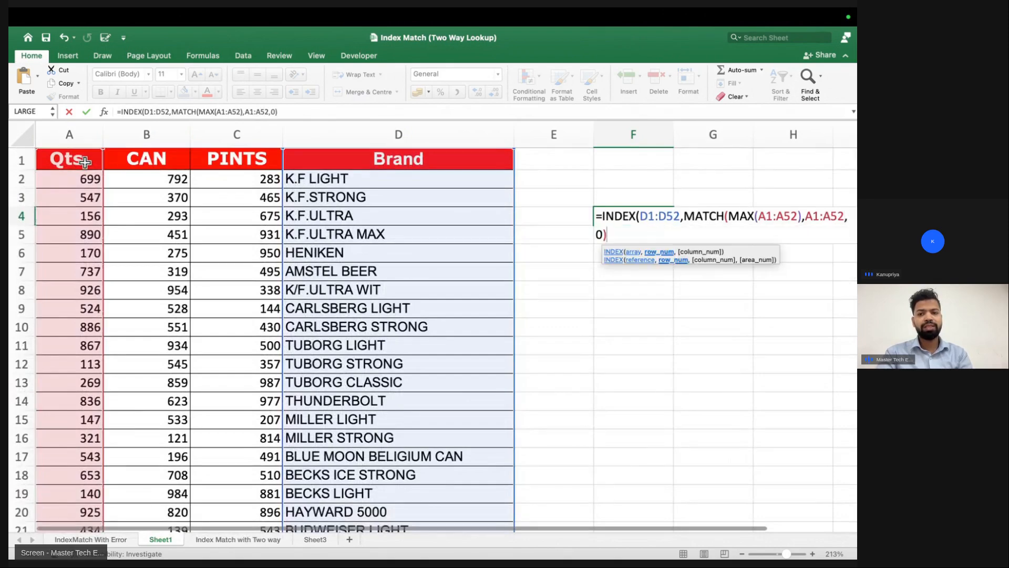
text())
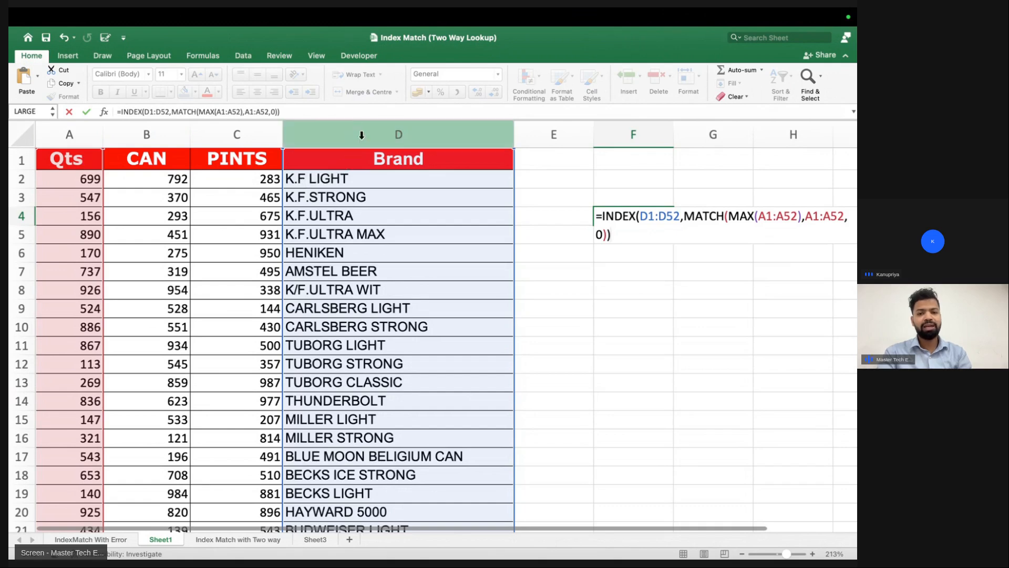
key(Return)
click(663, 216)
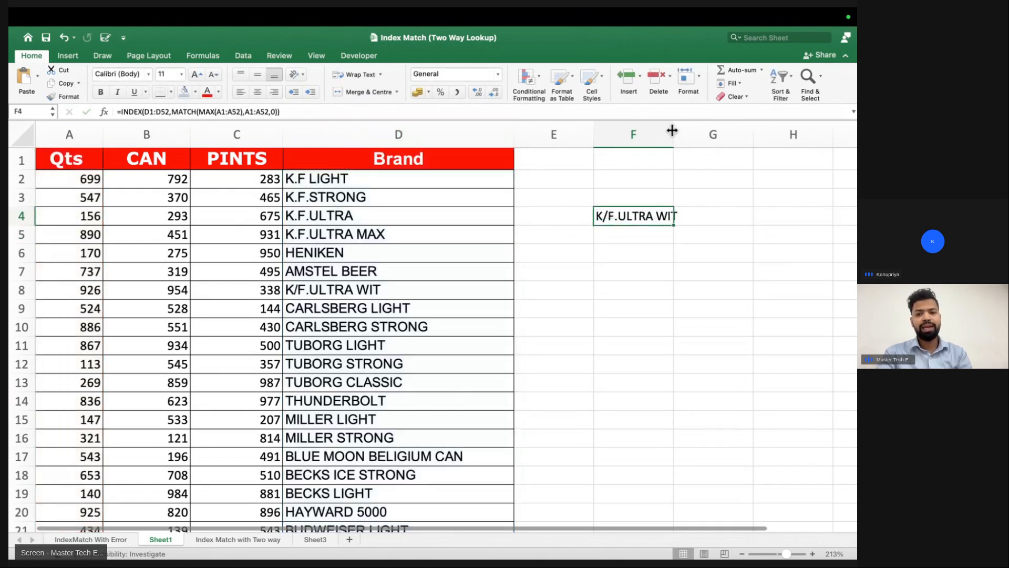
drag(672, 126, 716, 127)
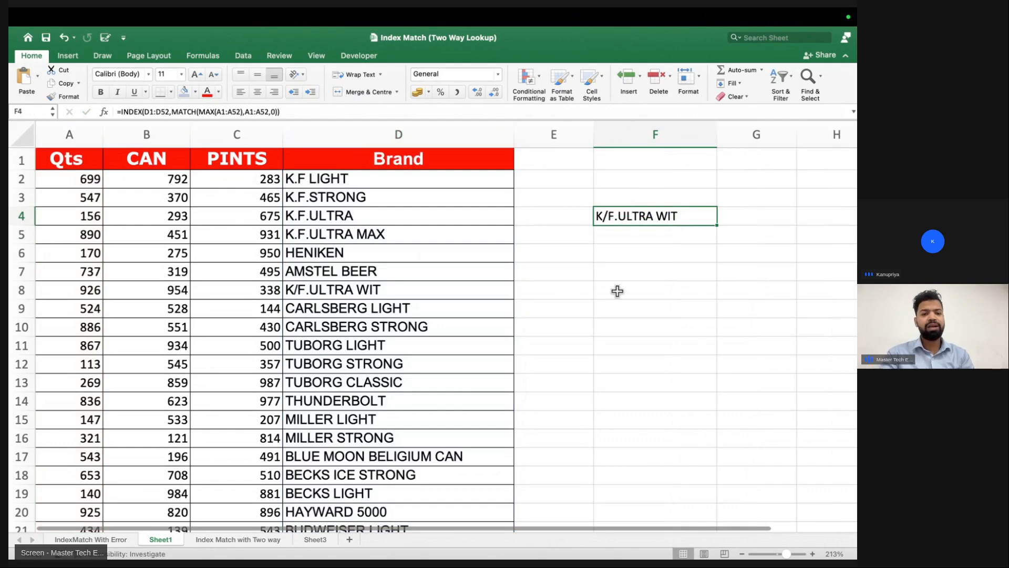
- Format the K/F.ULTRA WIT Qts value in A8 in bold red
drag(347, 290, 53, 291)
click(52, 291)
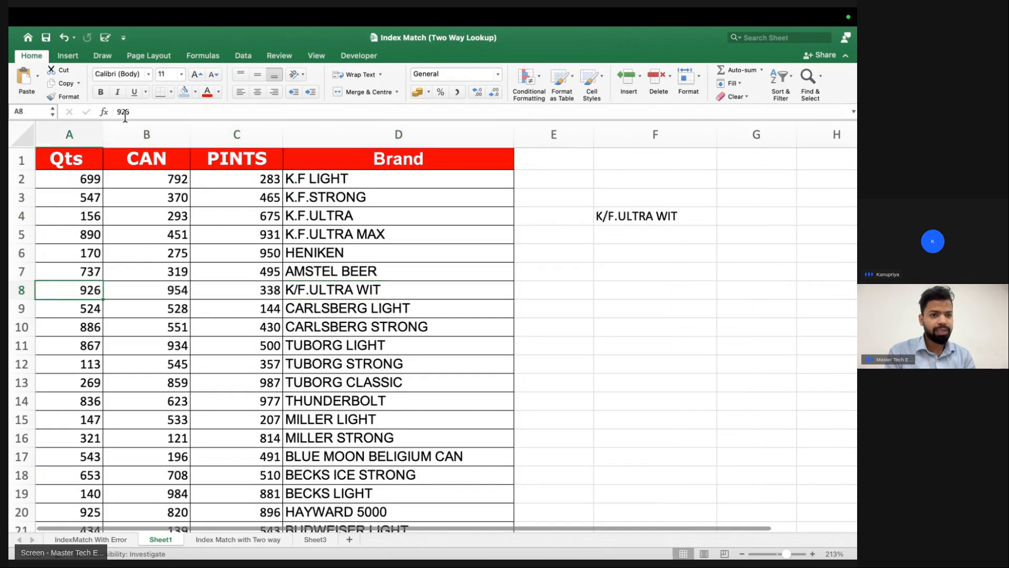
click(207, 91)
key(super+b)
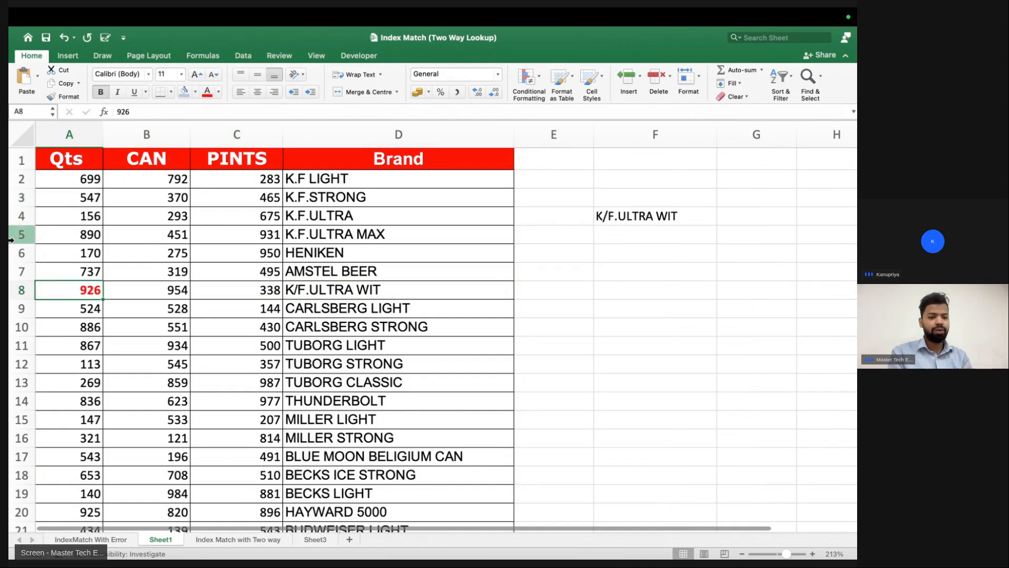
- Compare the other high Qts values down column A with the highlighted value in A8
click(80, 509)
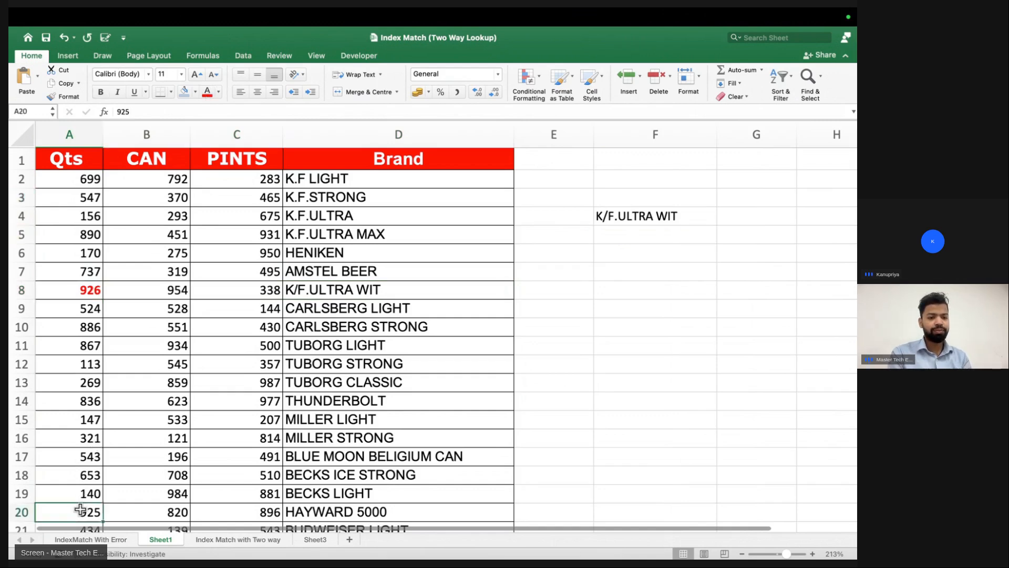
scroll(107, 423, down, 5)
scroll(108, 424, down, 9)
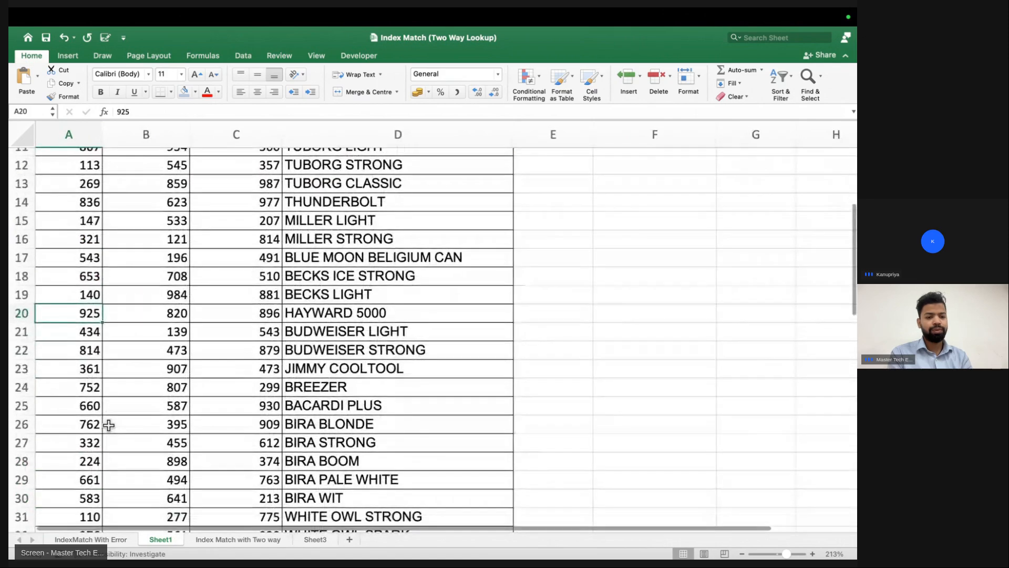
click(90, 253)
scroll(94, 247, down, 4)
scroll(94, 247, up, 18)
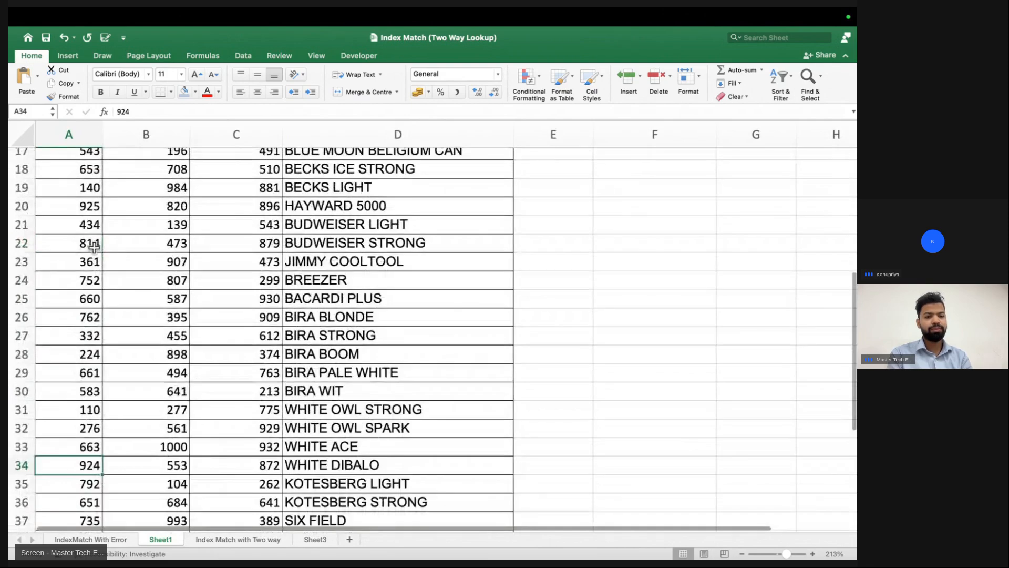
- Format the brand result in F4 as bold, italic and red
click(640, 201)
key(super+b)
key(super+i)
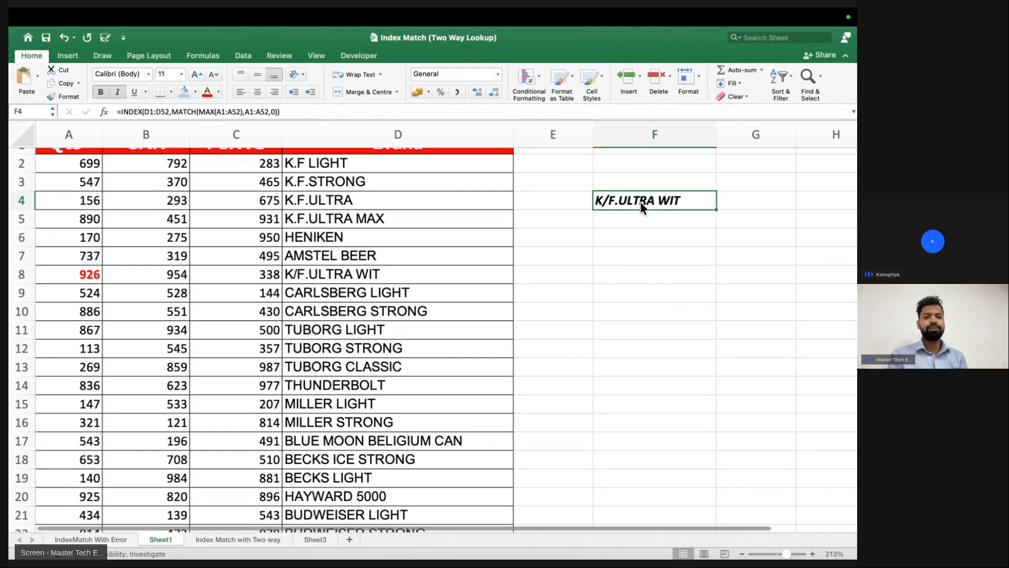
click(207, 94)
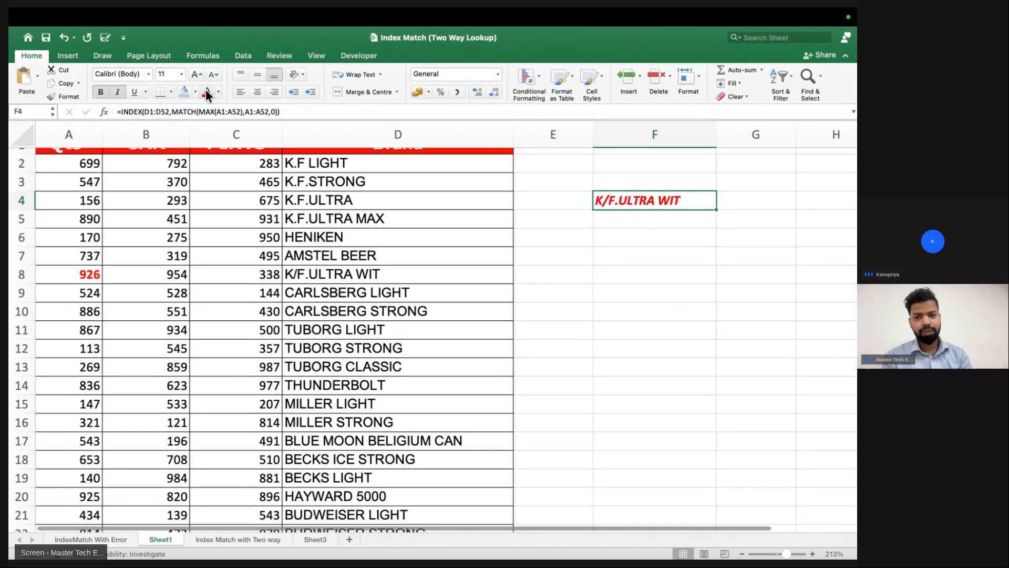
click(597, 238)
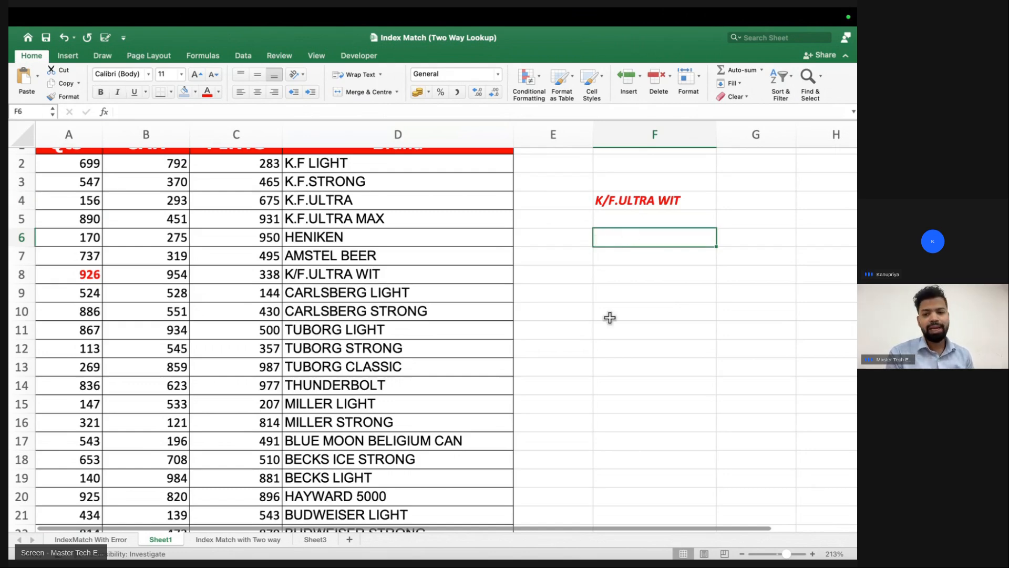
text(=ind)
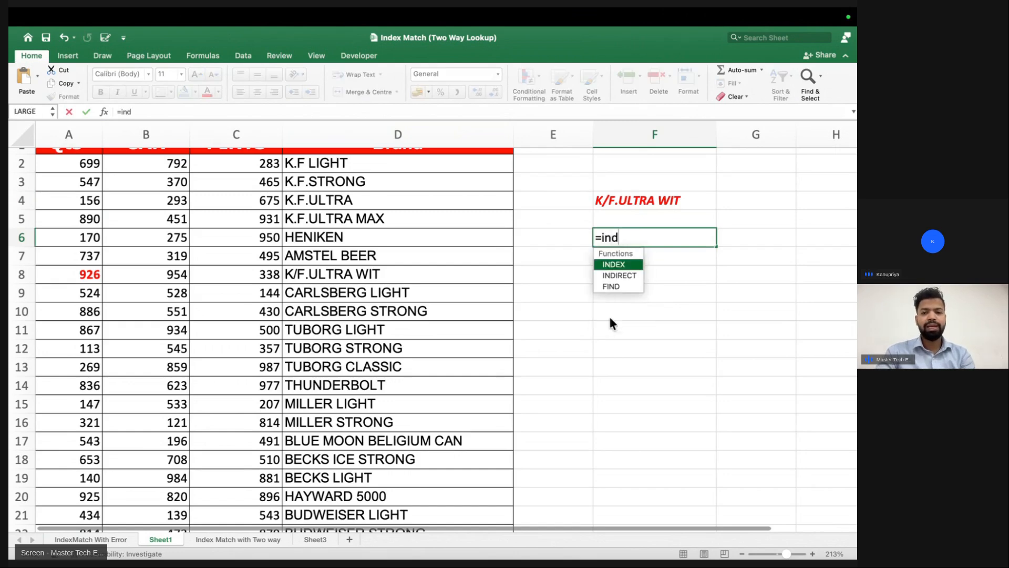
key(Tab)
scroll(415, 236, up, 1)
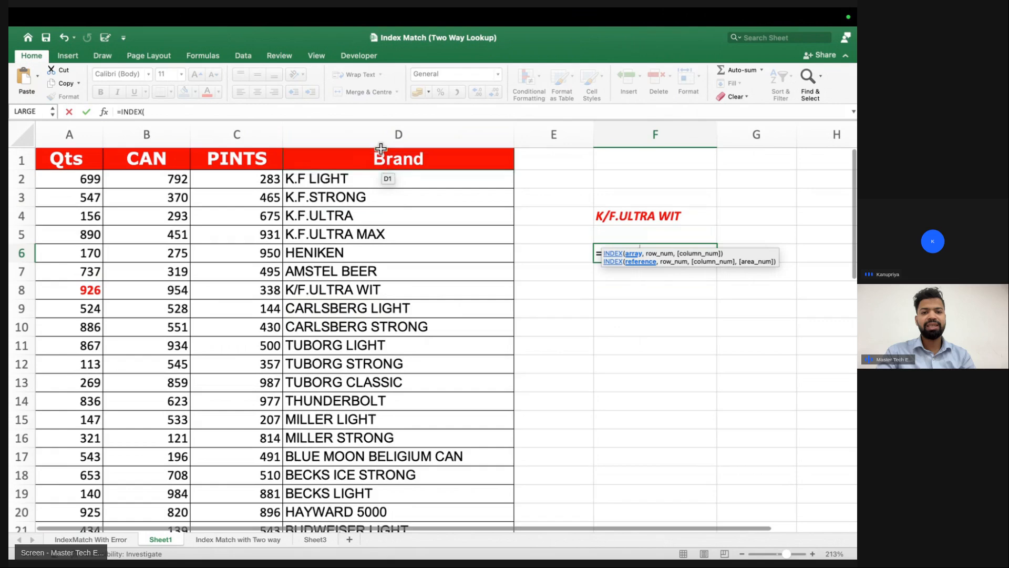
click(382, 141)
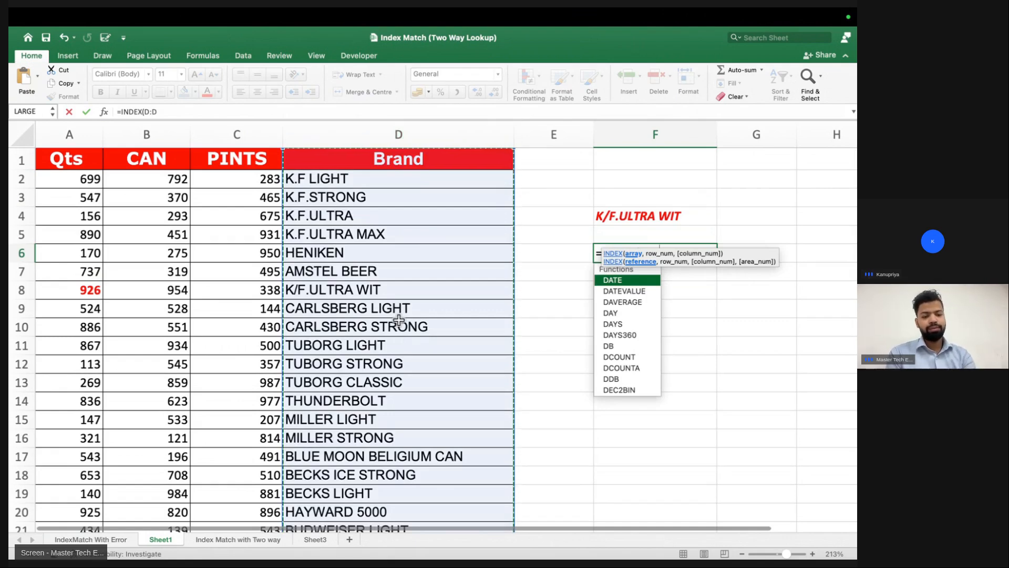
key(Escape)
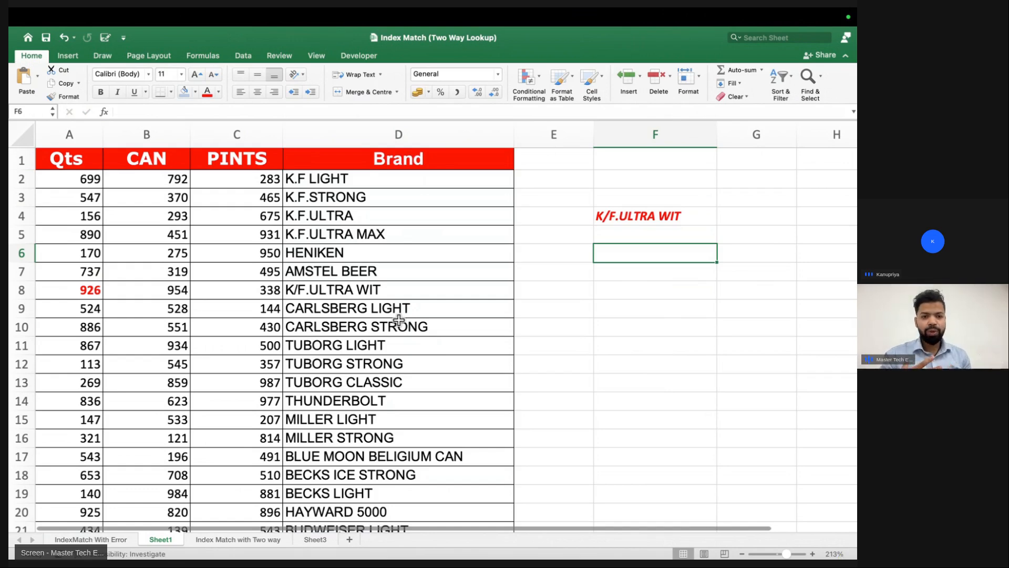
- Enter the formula =INDEX(D:D,MATCH(MIN(A:A),A:A,0)) in F6 to return the brand with the lowest Qts value
text(=ind)
key(Tab)
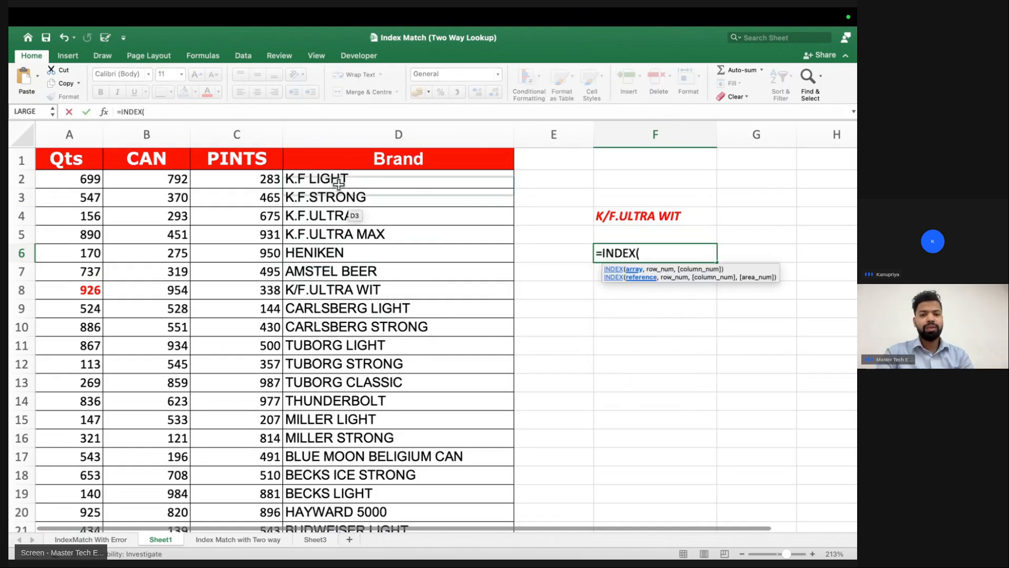
click(349, 139)
text(,)
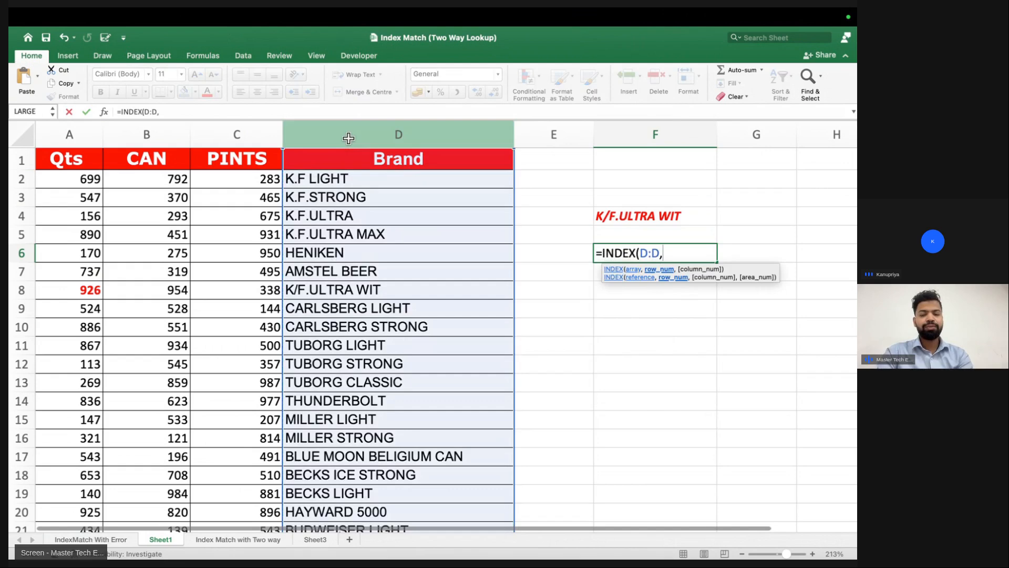
text(m)
key(Tab)
text(min)
key(Tab)
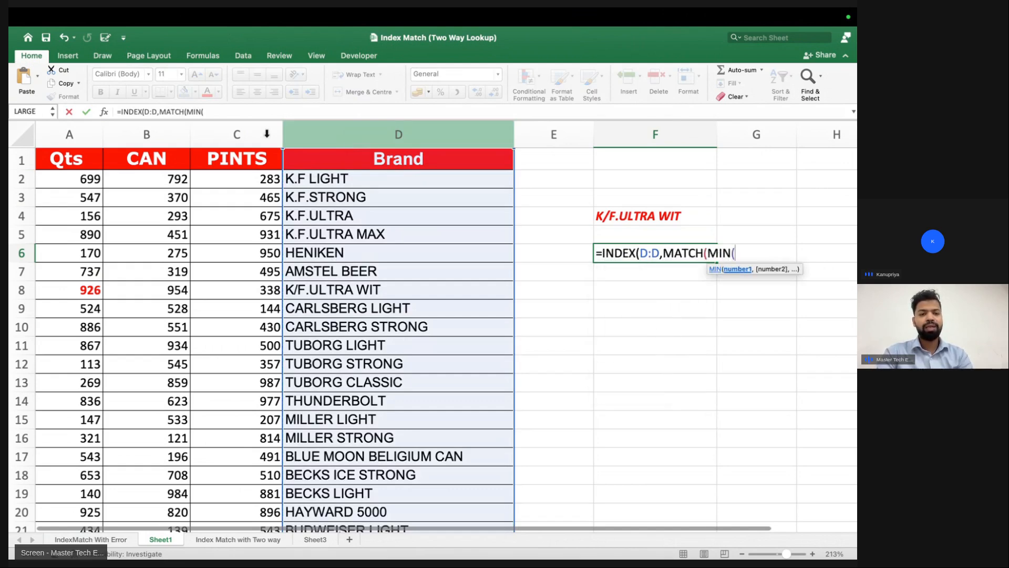
click(74, 135)
text(),A:A,0)
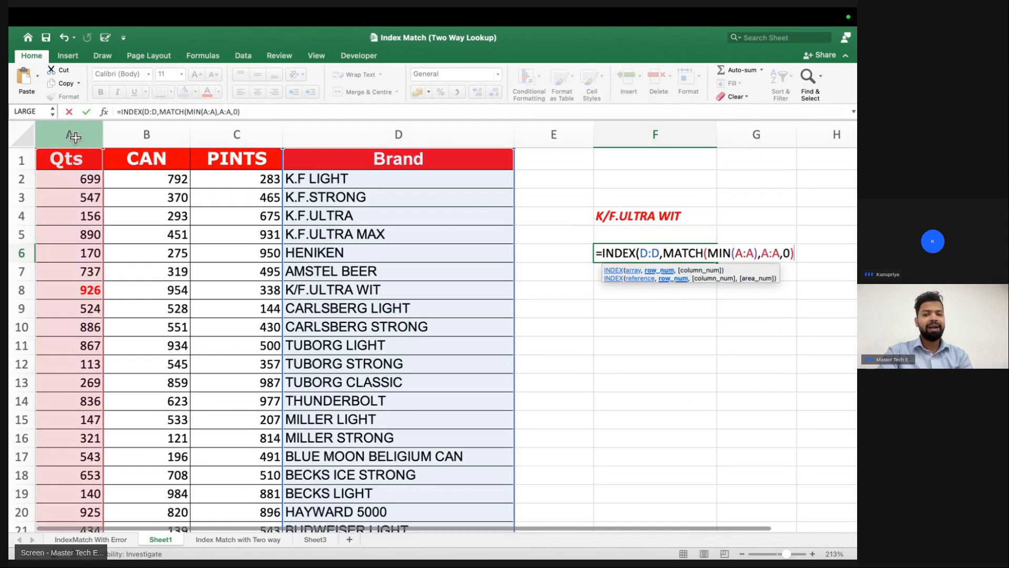
text())
key(Return)
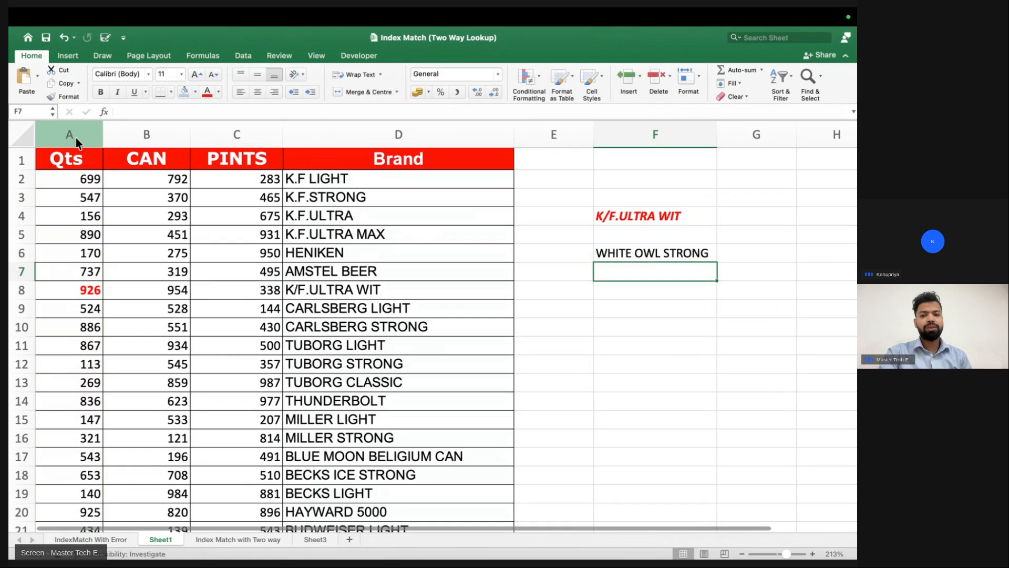
- Format the lowest-Qts brand result in F6 as bold, italic and red
click(626, 252)
click(210, 92)
key(super+i)
key(super+b)
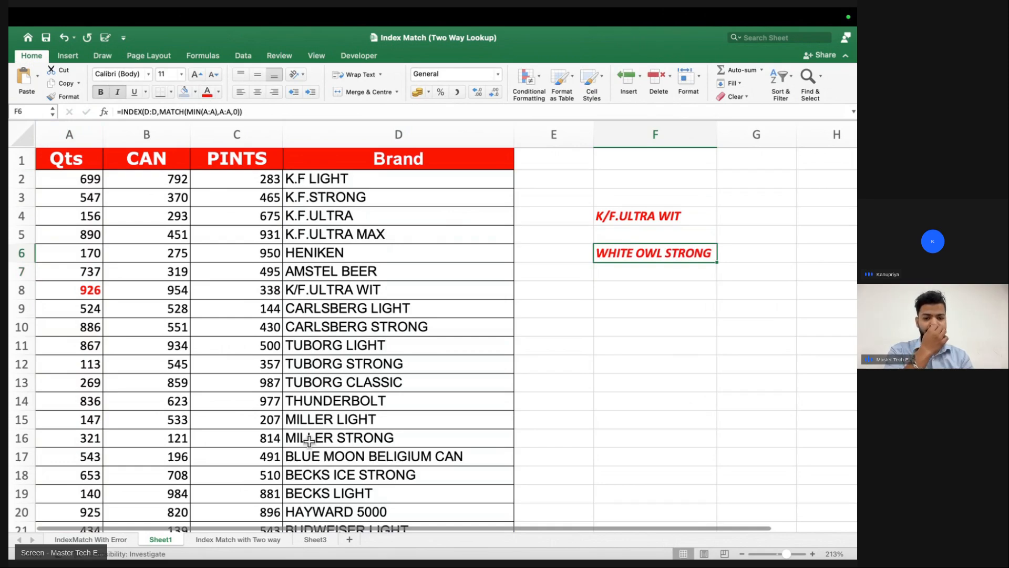
- Check the F6 result against the WHITE OWL STRONG row of the table and review the F6 formula
scroll(306, 419, down, 5)
scroll(301, 399, down, 4)
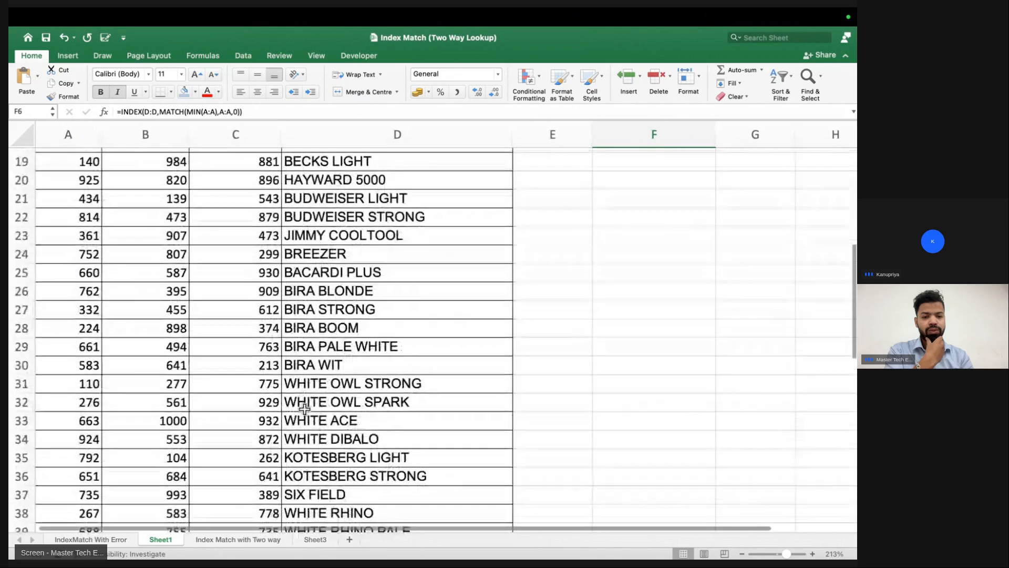
drag(308, 386, 84, 385)
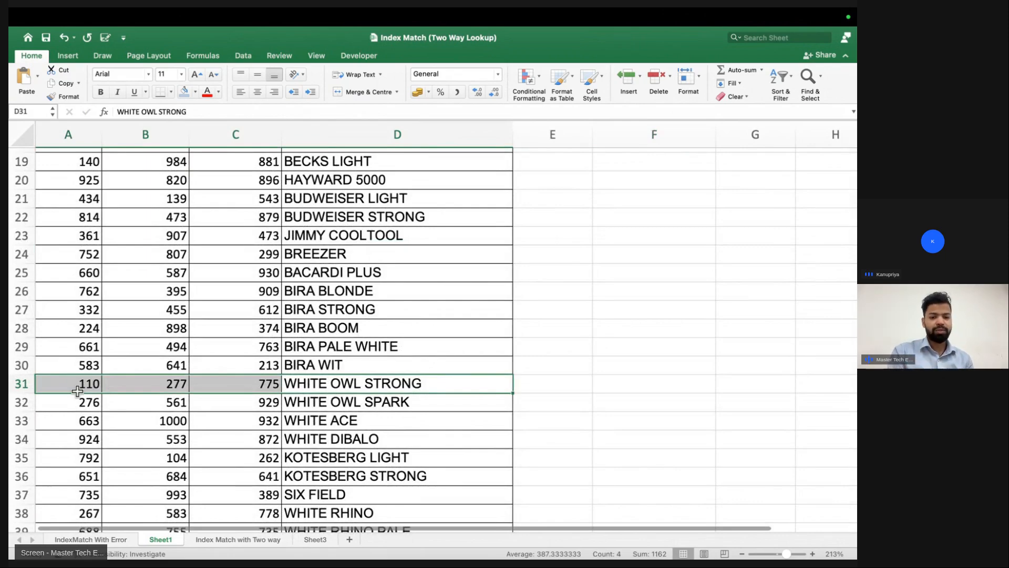
scroll(113, 376, up, 9)
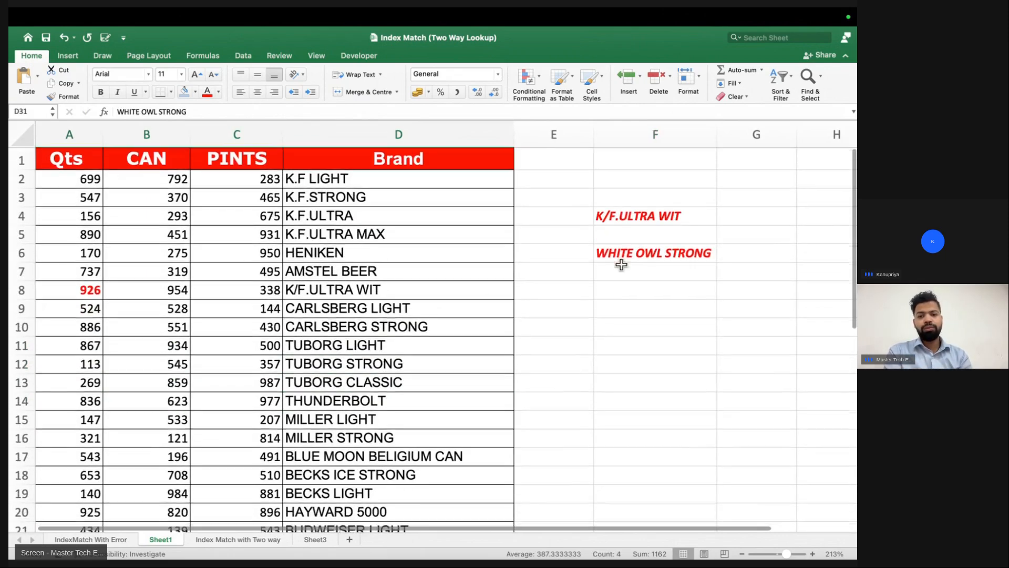
scroll(622, 263, down, 1)
click(626, 257)
click(631, 237)
scroll(594, 281, up, 1)
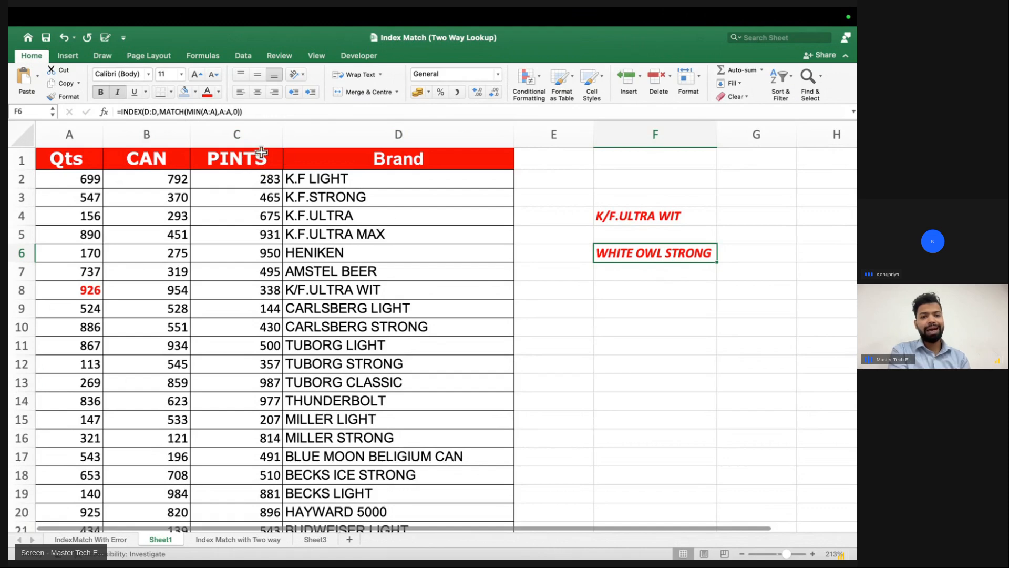
- Examine the Qts, CAN and PINTS columns together with the K.F LIGHT row and the Brand column
drag(262, 135, 9, 136)
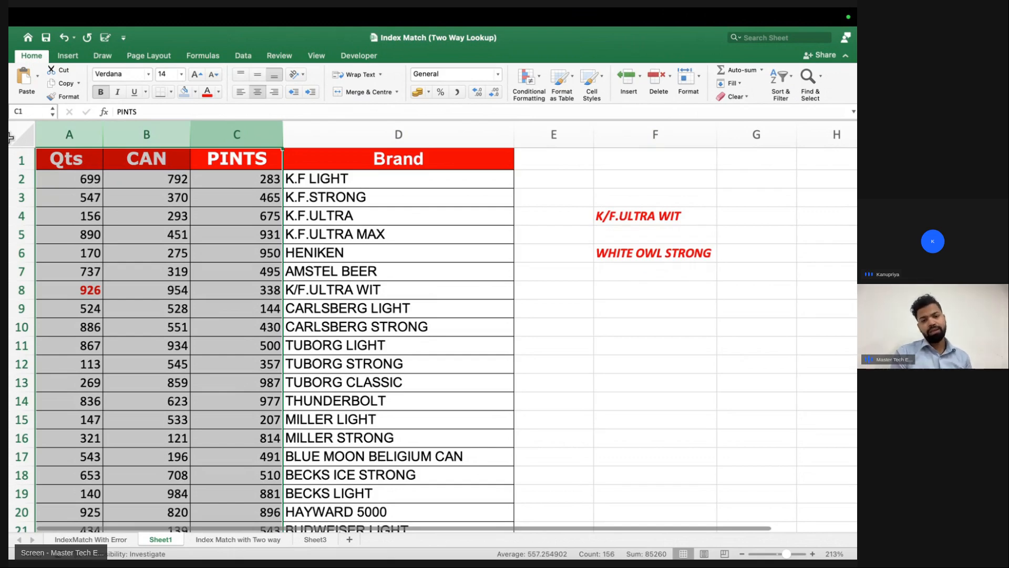
click(321, 178)
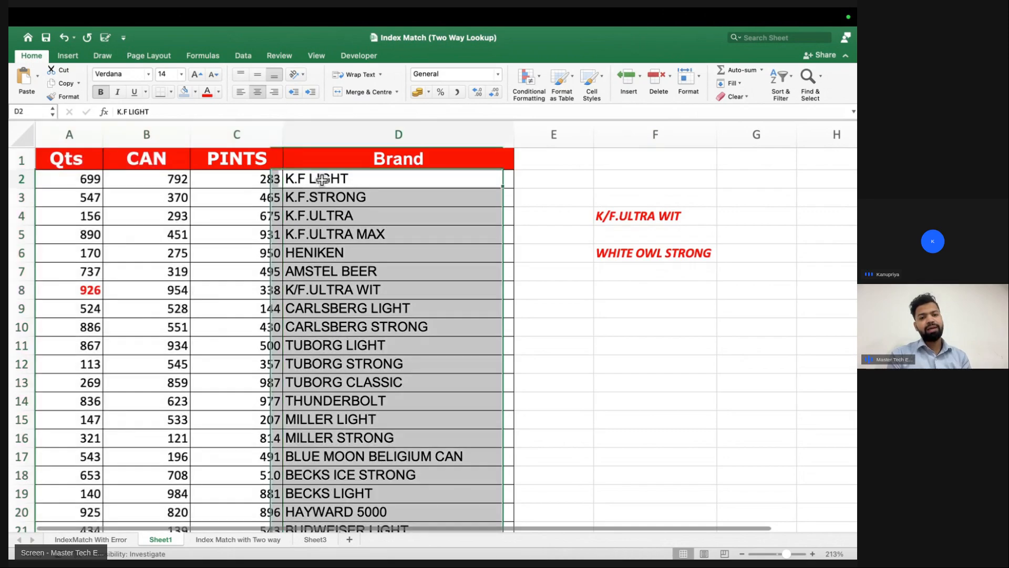
drag(269, 179, 10, 180)
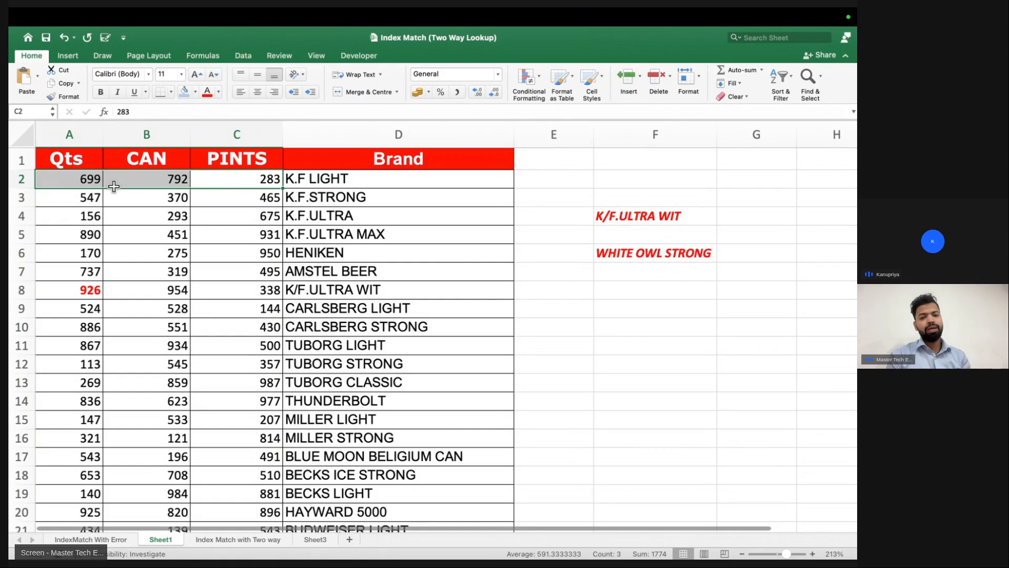
click(391, 134)
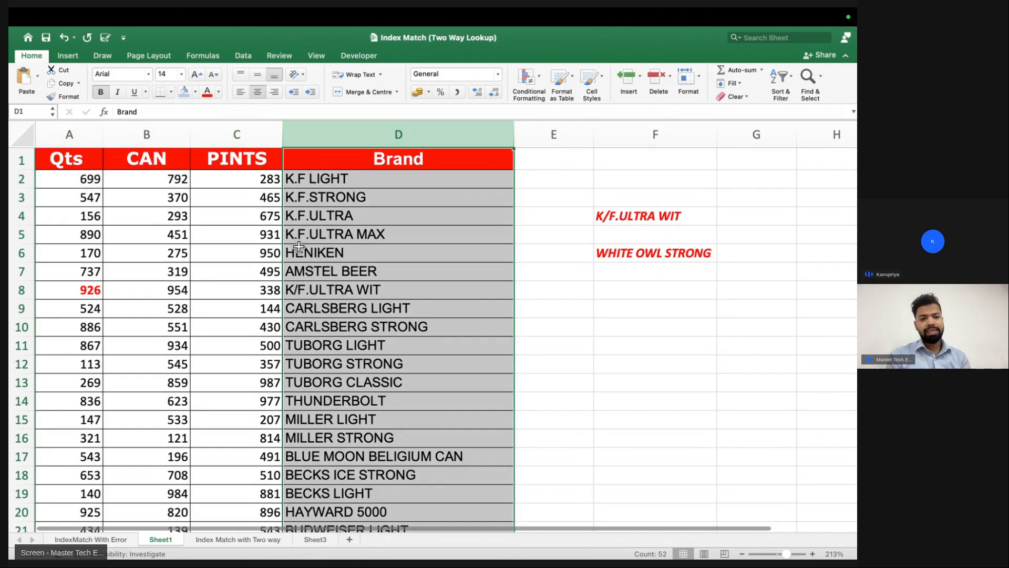
- Insert a new column before Qts and give it the heading Helper Col in A1
click(64, 134)
right_click(64, 136)
click(90, 207)
click(74, 163)
text(Helper Col)
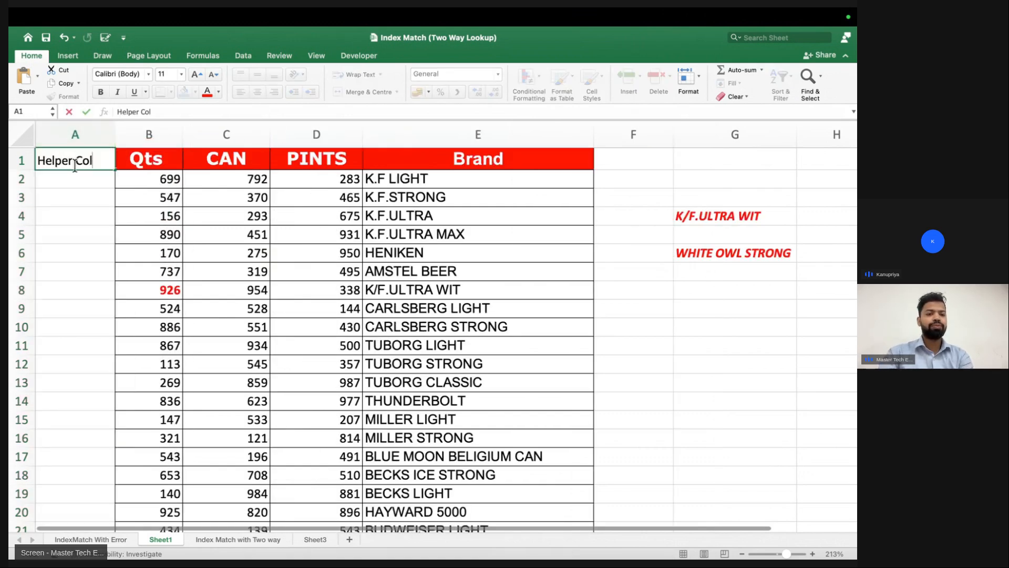
key(Return)
- Sum each brand's Qts, CAN and PINTS in the helper column with =SUM(B2:D2), filled down from A2 through the table
text(=SUM()
drag(136, 175, 284, 175)
text())
key(Return)
click(89, 179)
double_click(114, 188)
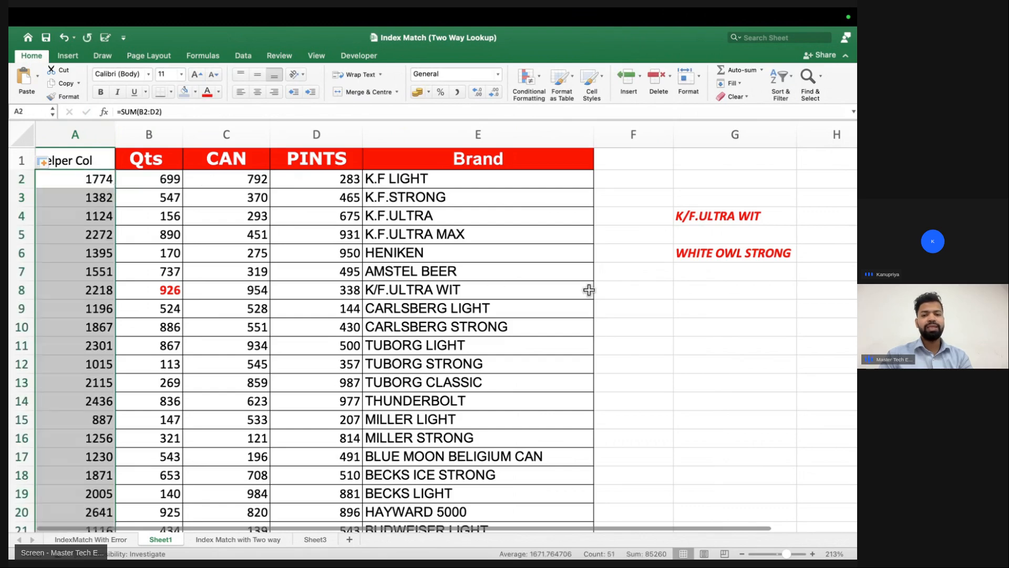
- Start a formula in G8 with INDEX over Brand column E:E and a nested MATCH as its row number
click(680, 290)
text(=O)
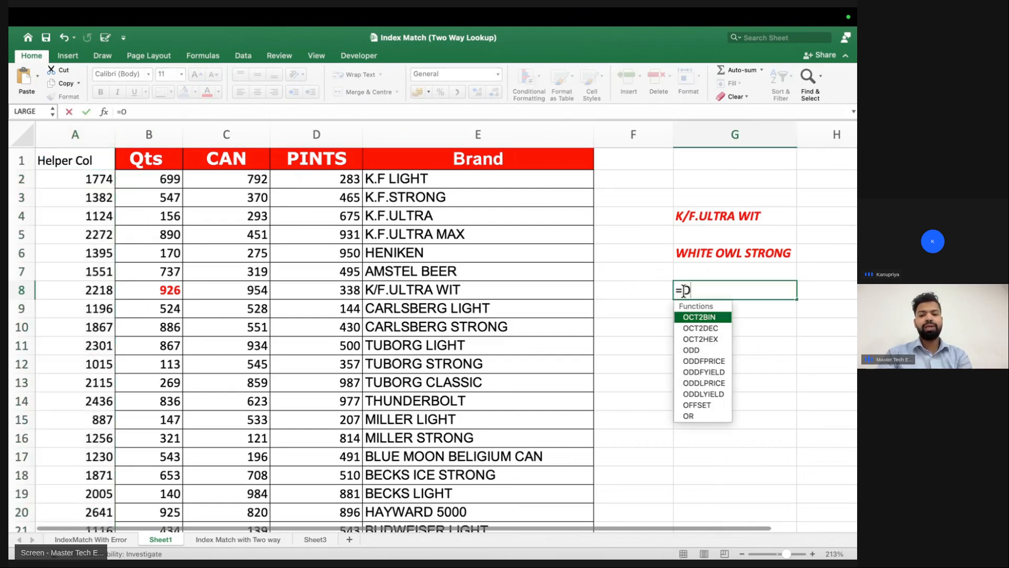
key(BackSpace)
text(im)
key(BackSpace)
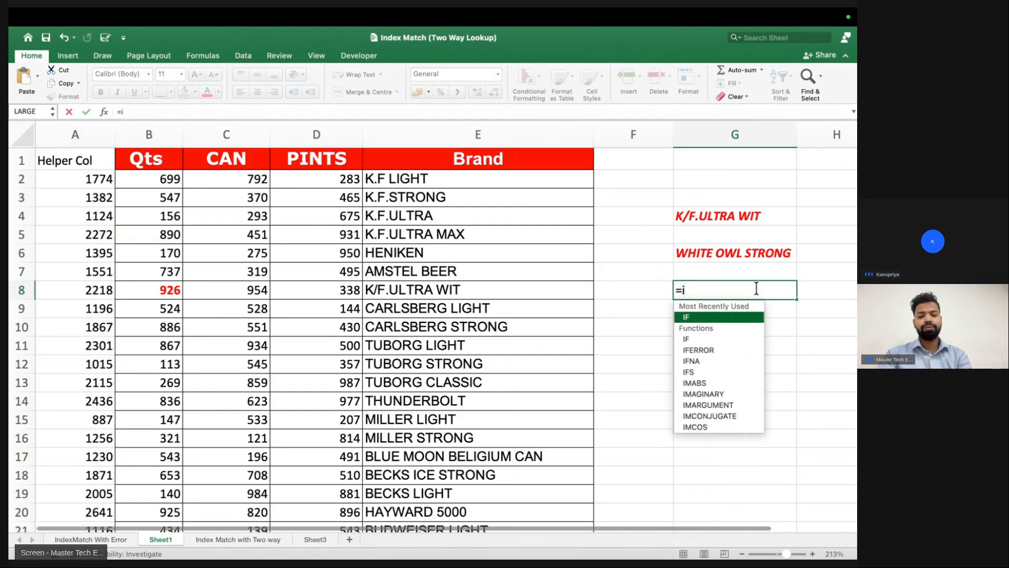
text(n)
key(Tab)
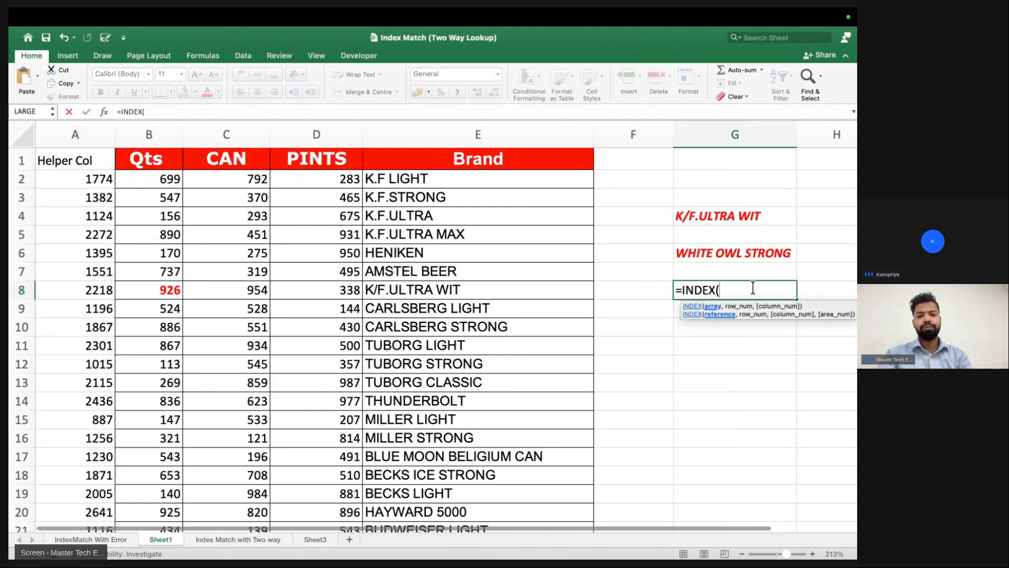
click(456, 132)
text(,mat)
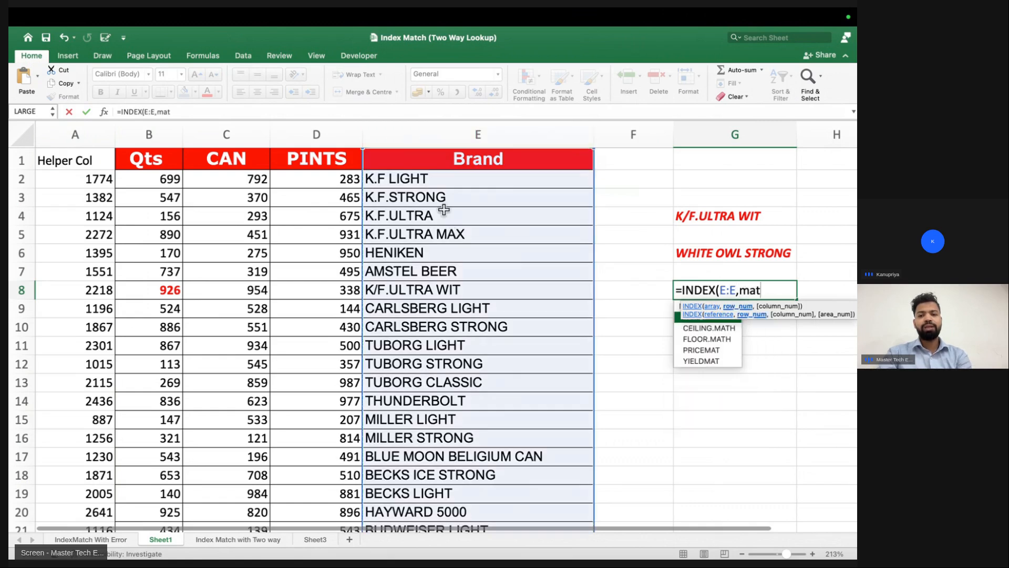
key(Tab)
- Complete the G8 formula with MAX(A:A) as the MATCH lookup value, A:A as lookup array and match type 0
text(max)
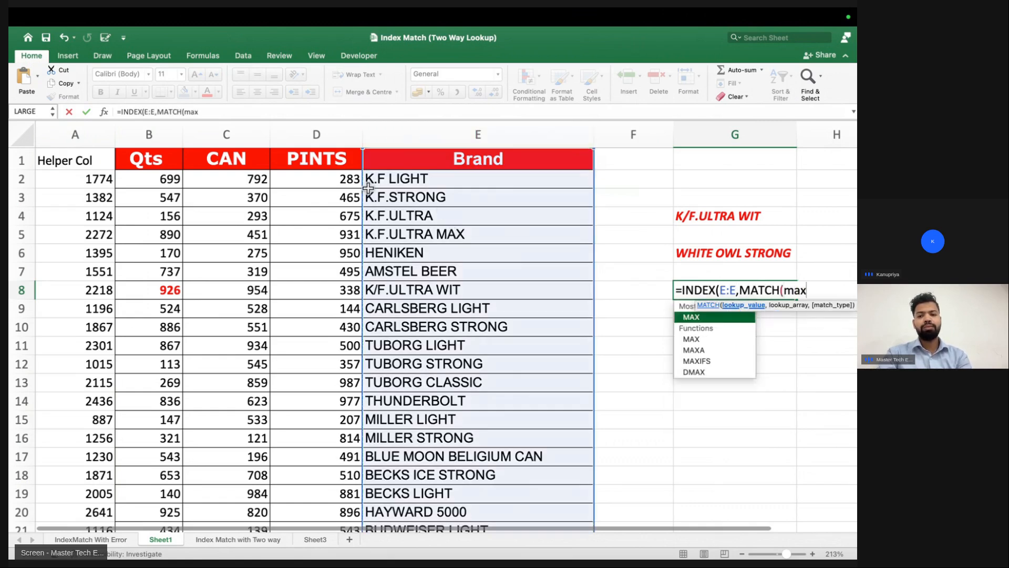
key(Tab)
click(80, 132)
text(),)
click(90, 138)
text(,0)))
key(Return)
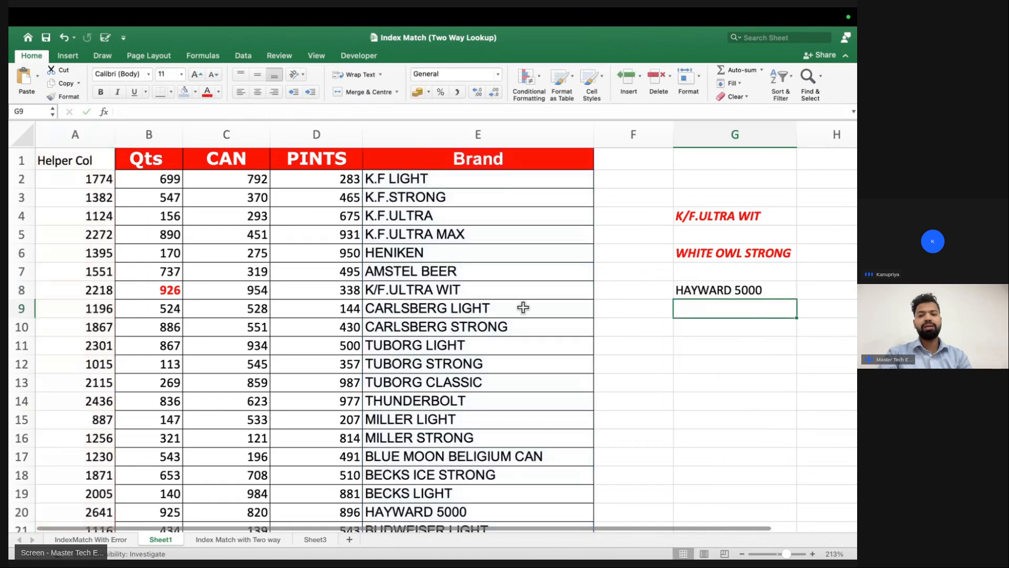
- Format the highest-total brand result in G8 as red, bold and italic
click(734, 291)
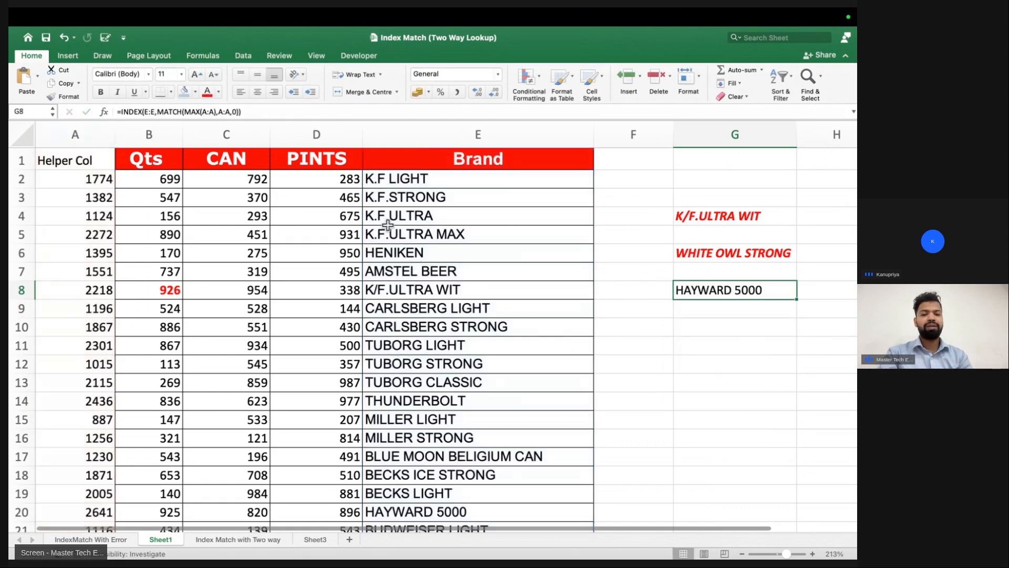
click(204, 93)
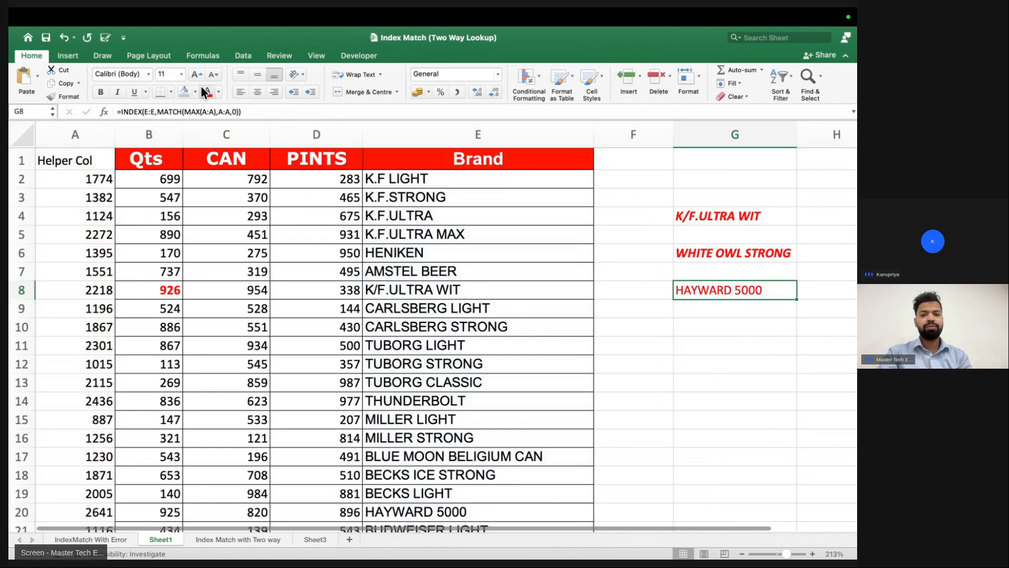
key(super+b)
key(super+i)
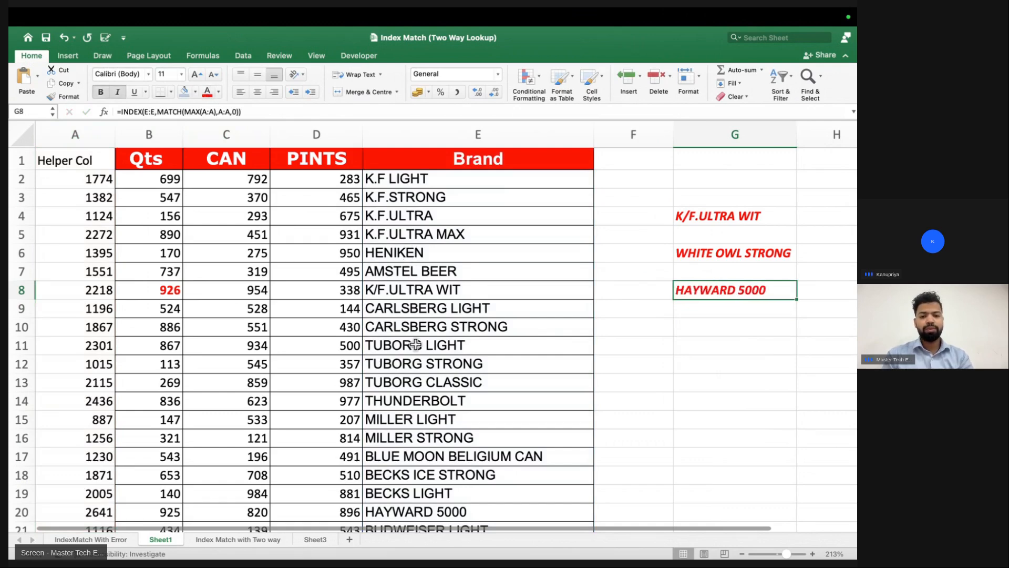
- Check the G8 result against the HAYWARD 5000 row and review the formulas in G8 and G6
drag(423, 510, 105, 511)
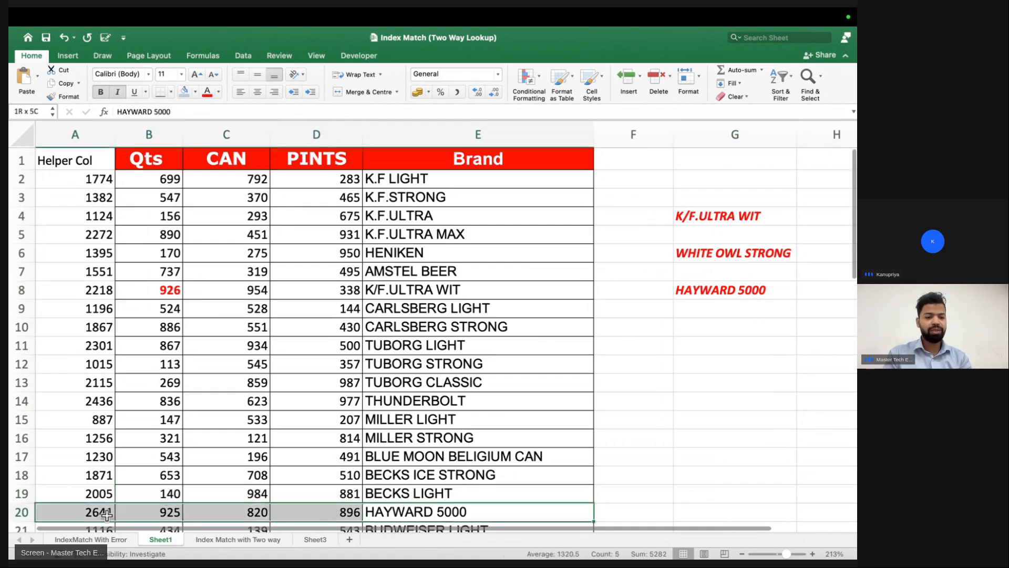
scroll(105, 342, down, 5)
drag(86, 303, 450, 305)
scroll(450, 305, up, 5)
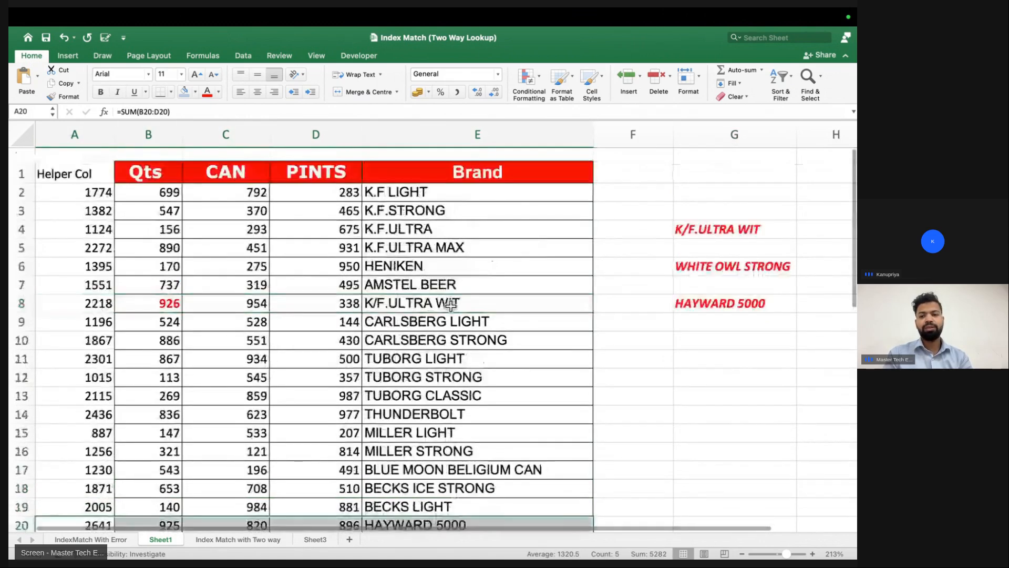
click(735, 492)
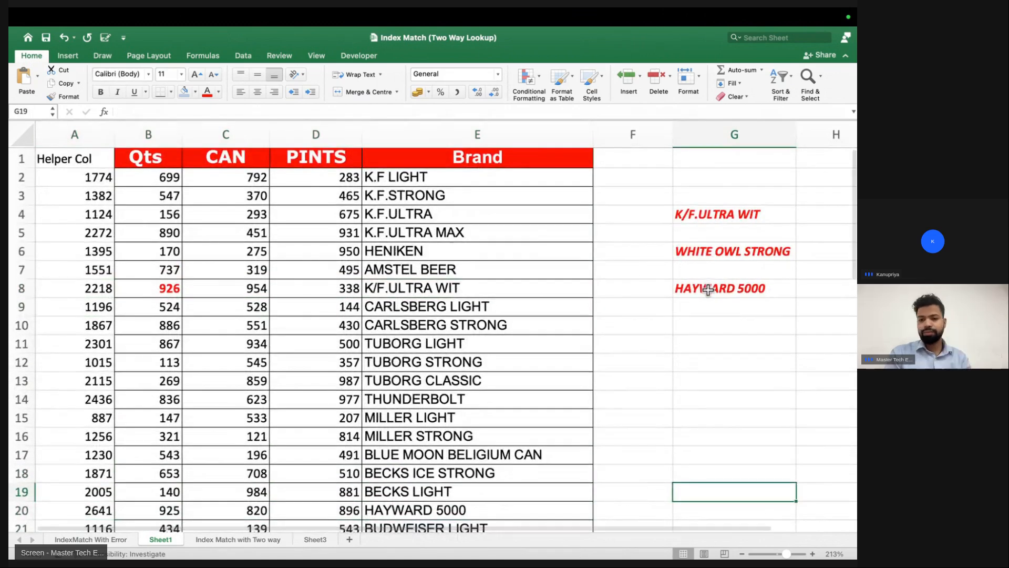
click(708, 289)
click(683, 251)
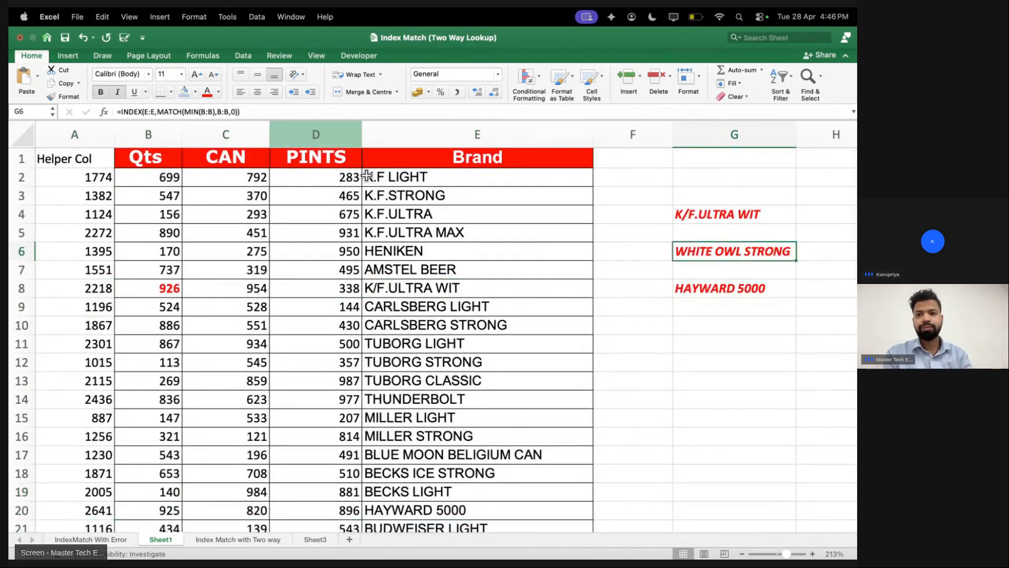
- Switch to the live class page in the browser and stop sharing the screen
key(ctrl+Right)
key(ctrl+Right)
mouse_move(547, 557)
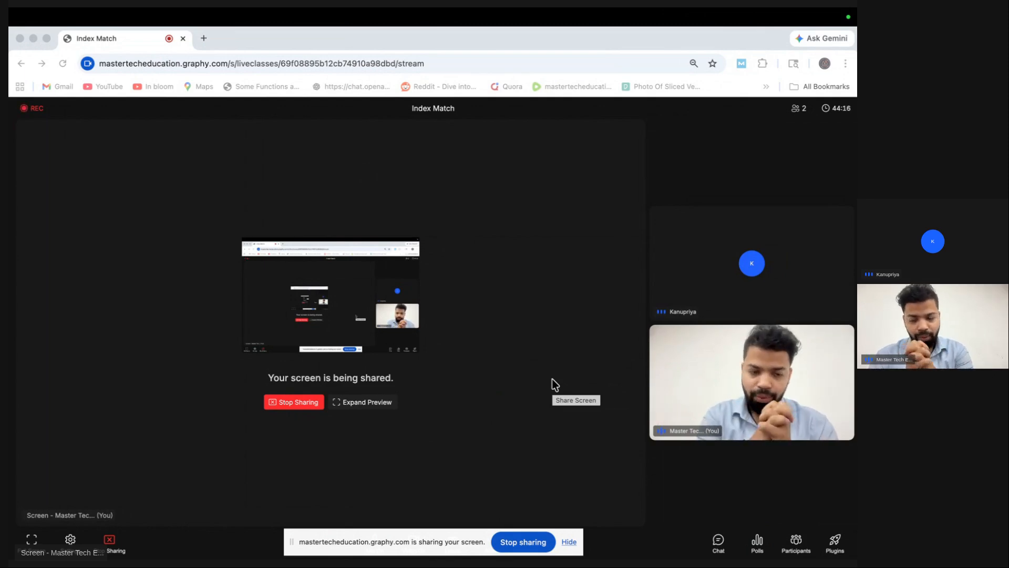
click(528, 534)
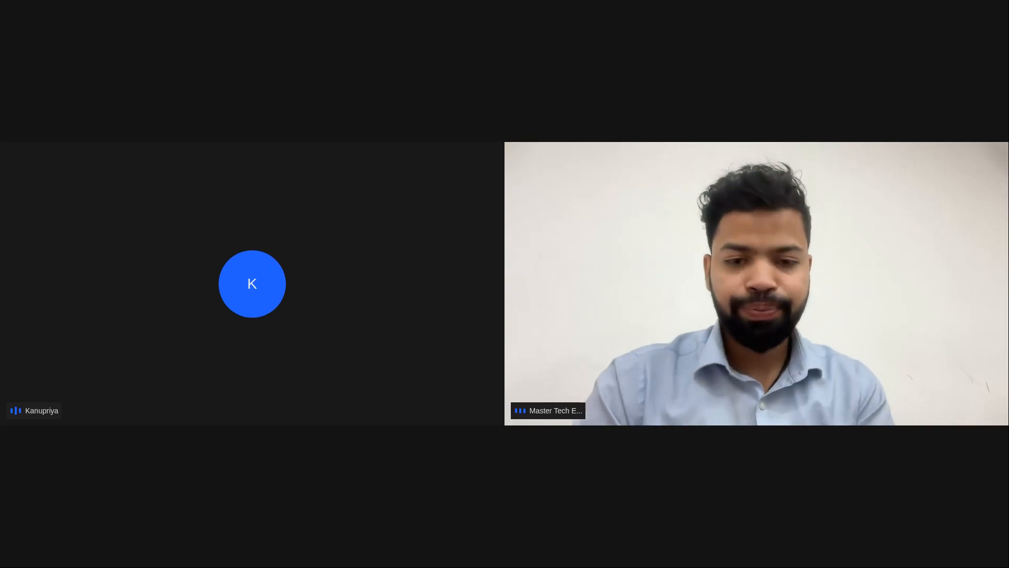